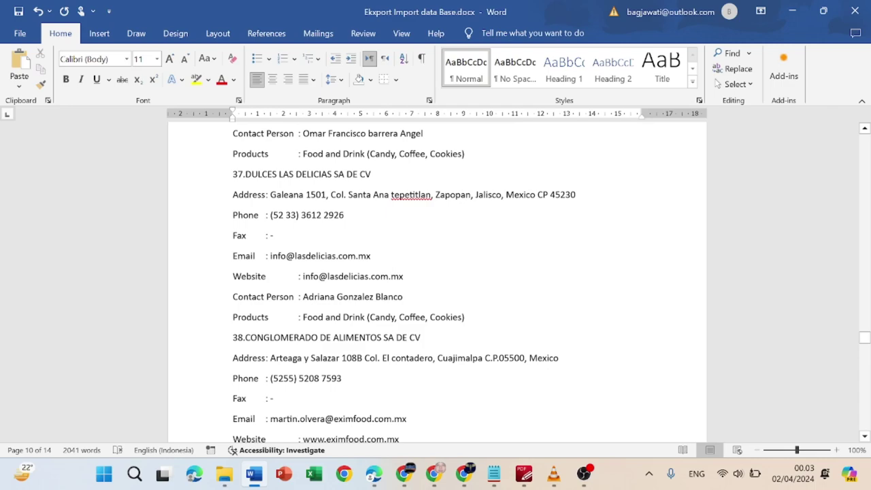
Select the entire company contact list in Word and bring up a blank Notepad tab
scroll(437, 282, "up", 10)
scroll(437, 283, "up", 10)
scroll(438, 283, "up", 10)
scroll(437, 282, "up", 10)
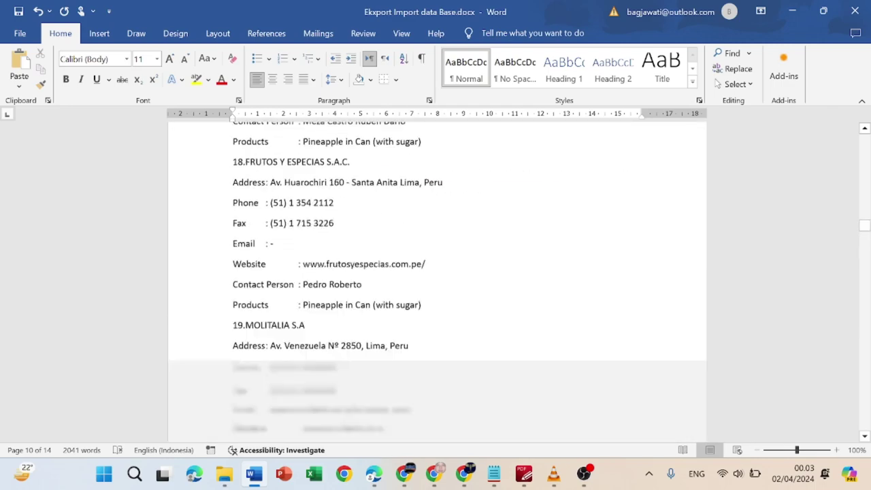
scroll(437, 282, "up", 10)
scroll(437, 282, "up", 10)
scroll(437, 282, "up", 10)
scroll(438, 283, "up", 10)
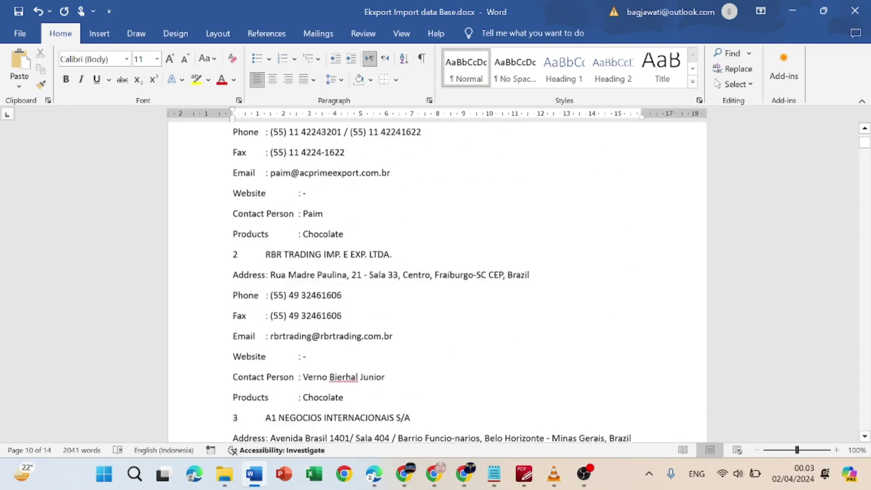
scroll(437, 282, "up", 4)
key("ctrl+a")
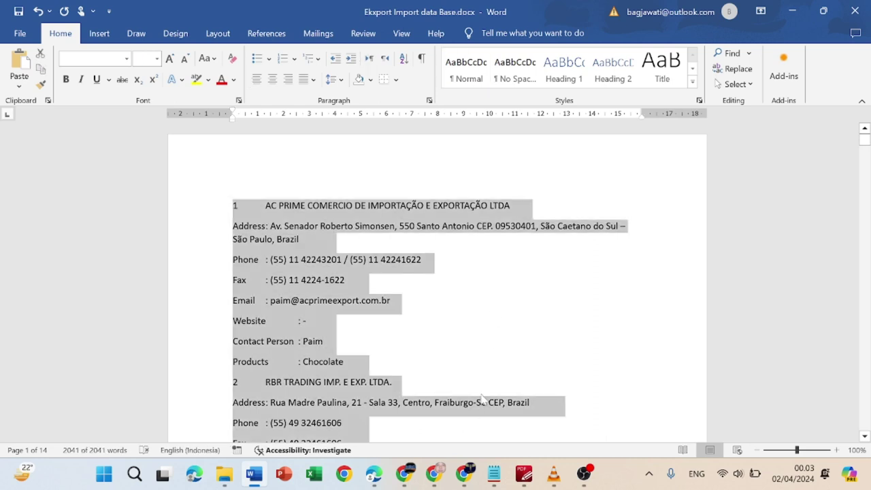
left_click(495, 475)
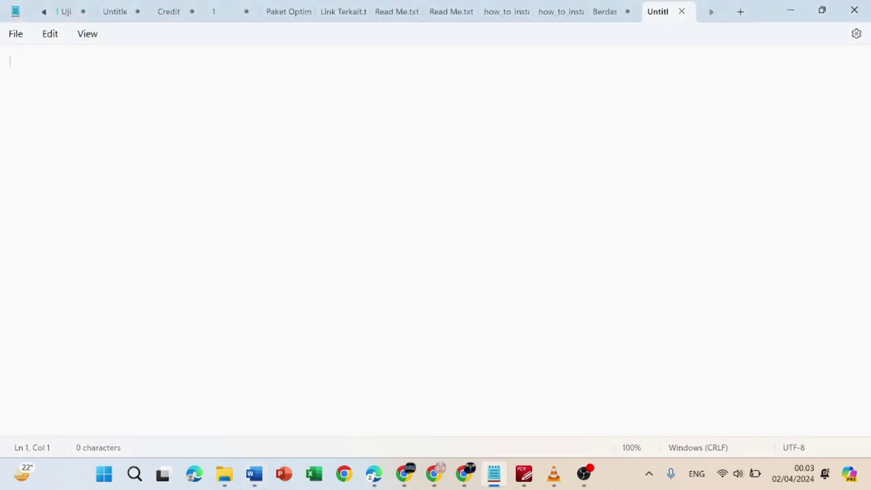
Paste the contact list into Notepad as plain text, select it all, and create a blank Excel workbook
key("ctrl+v")
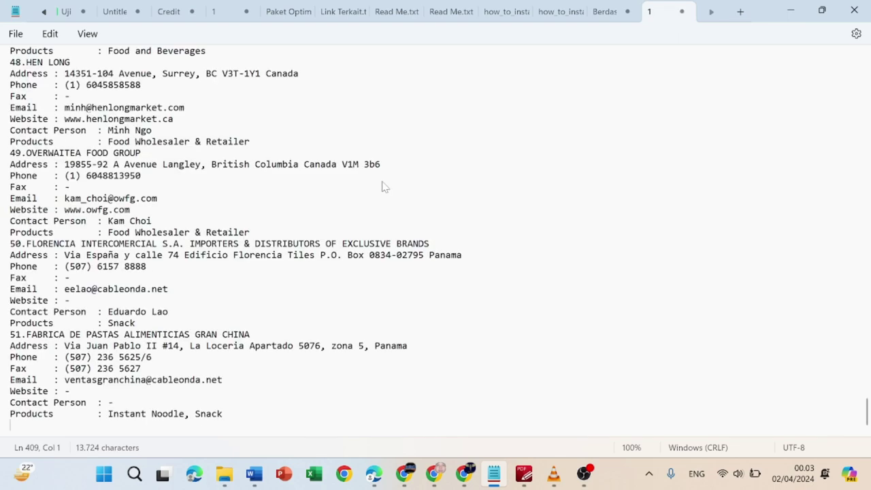
key("ctrl+a")
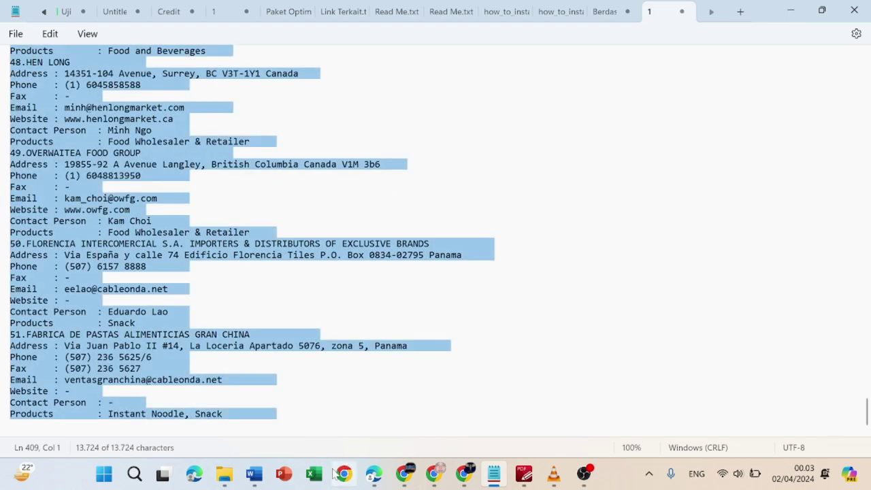
left_click(313, 474)
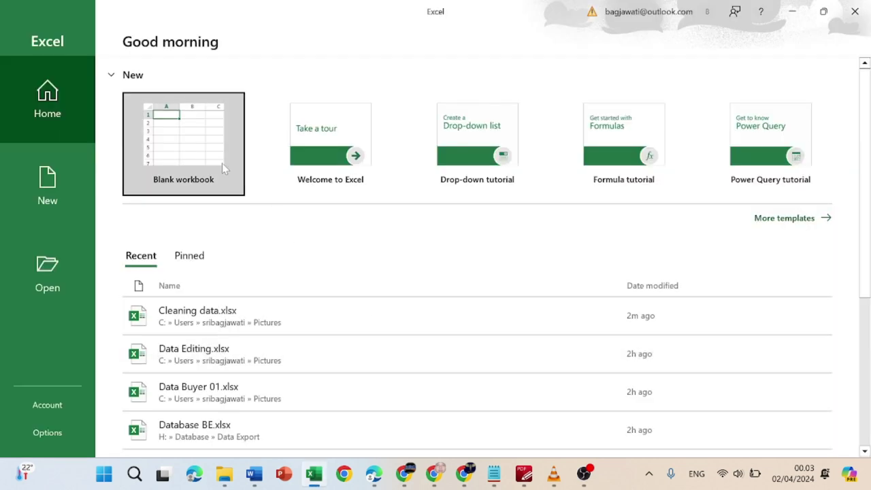
left_click(184, 132)
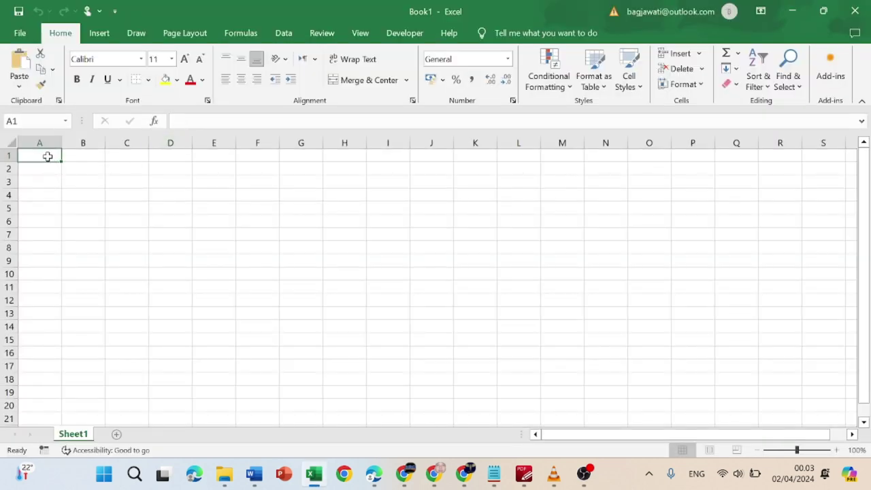
Paste the contact list into A1 and rename Sheet1 to Before
key("ctrl+v")
left_click(302, 233)
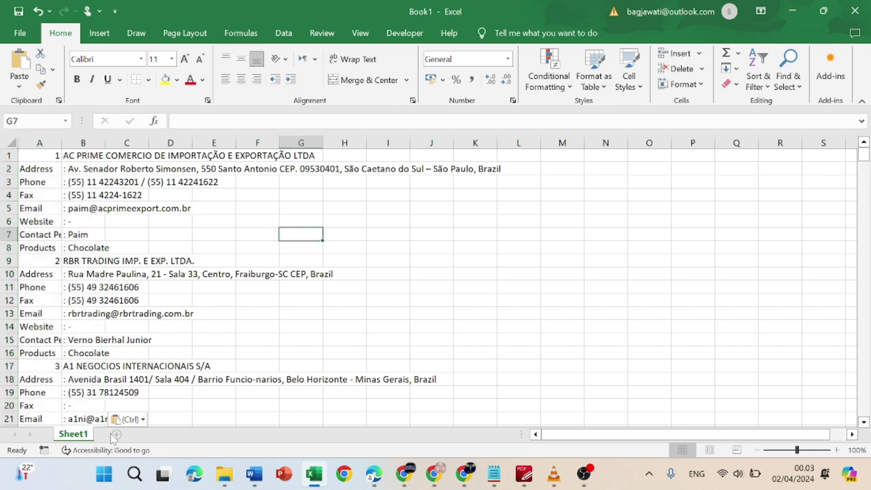
double_click(74, 434)
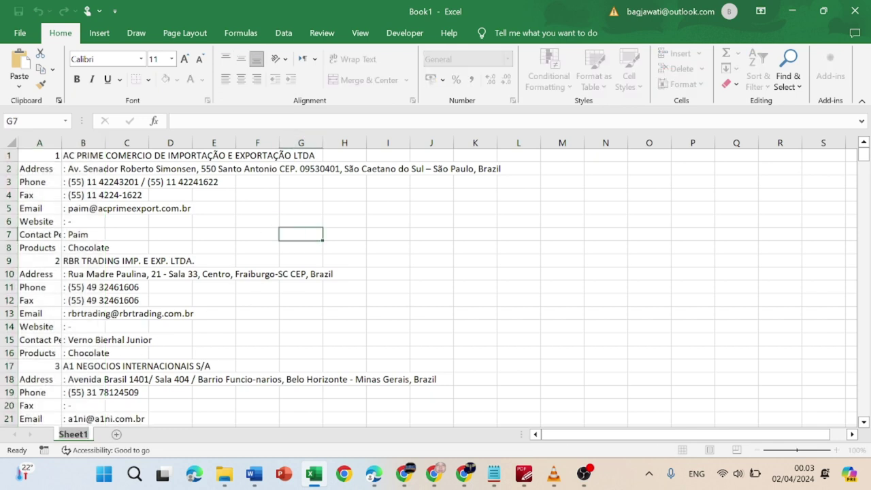
type("Bifo")
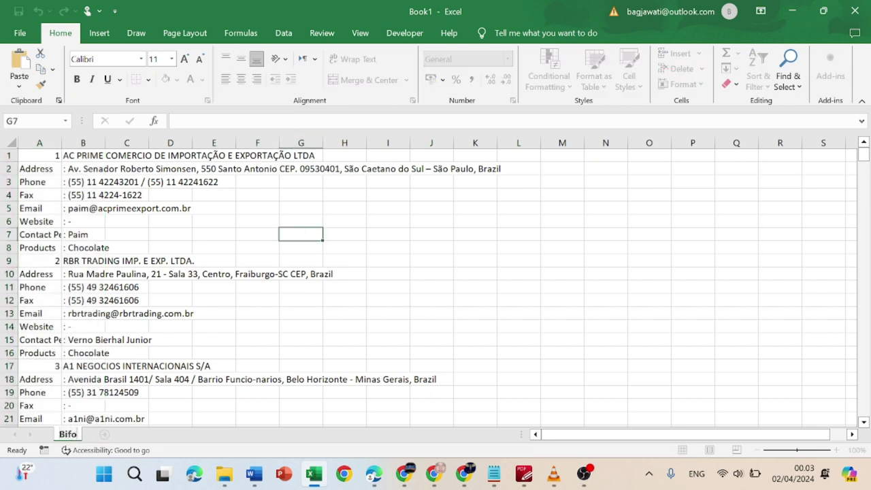
type("re")
type("e")
key("Return")
Add three new sheets named Edit 1, Edit 2 and After
left_click(115, 436)
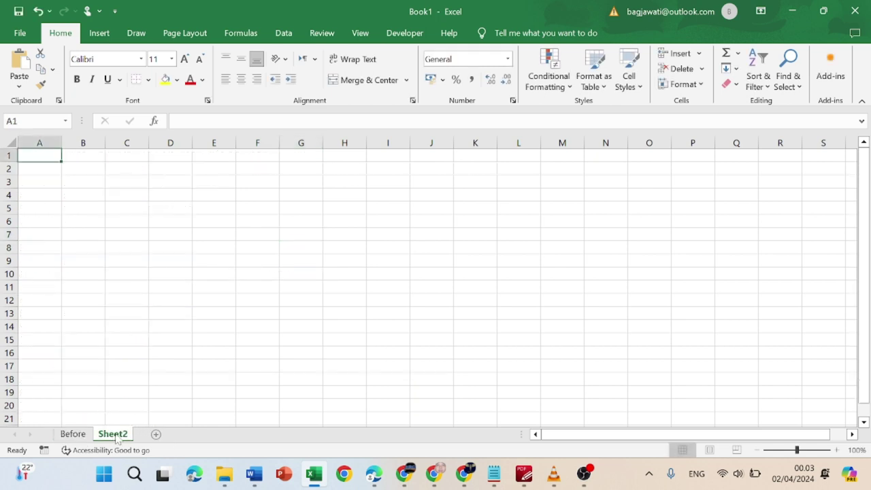
double_click(114, 435)
type("Ed")
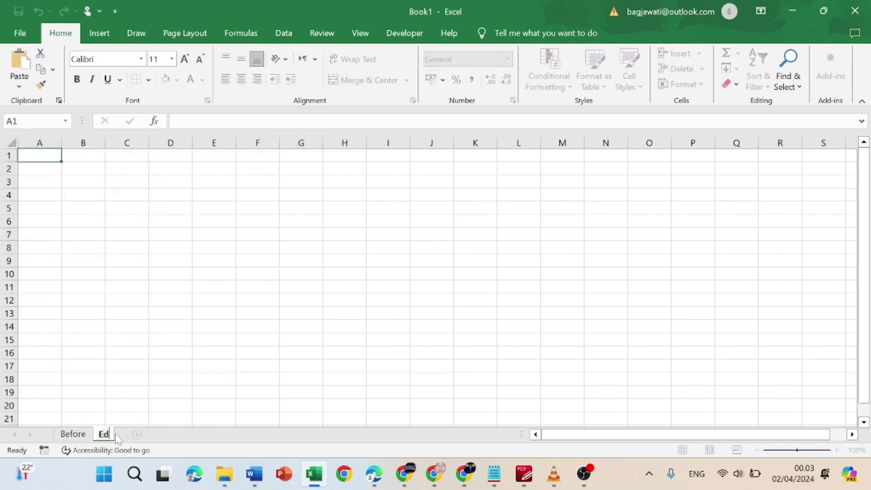
type("it 1")
left_click(151, 433)
double_click(148, 434)
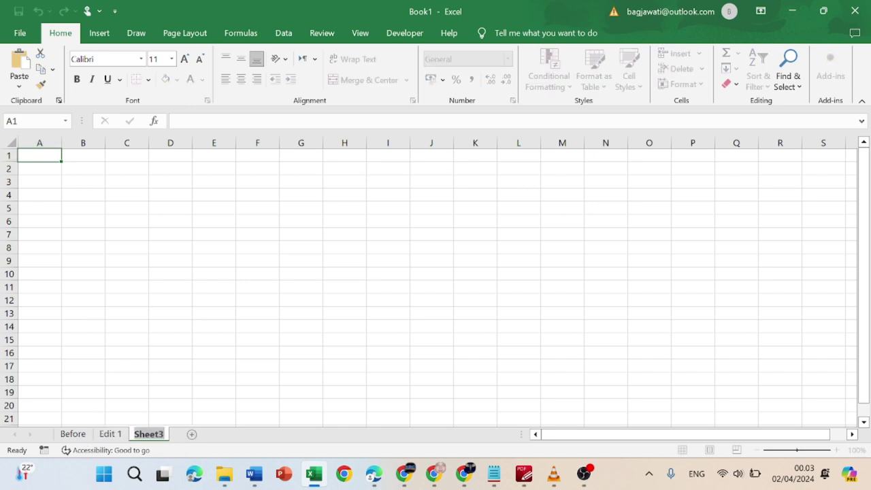
type("Edi")
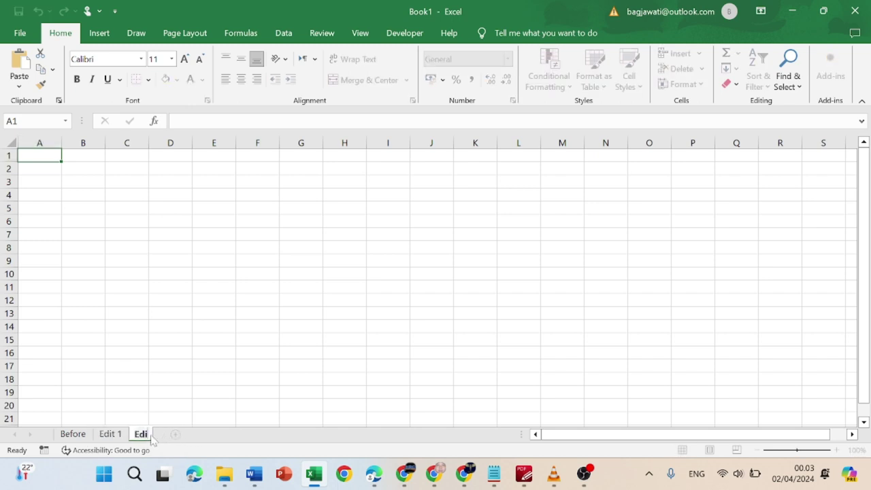
type("t 2")
key("Return")
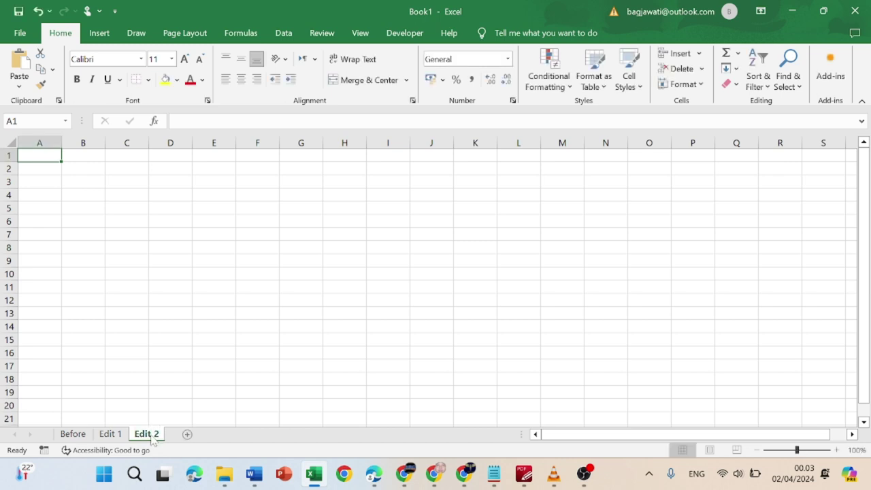
left_click(187, 434)
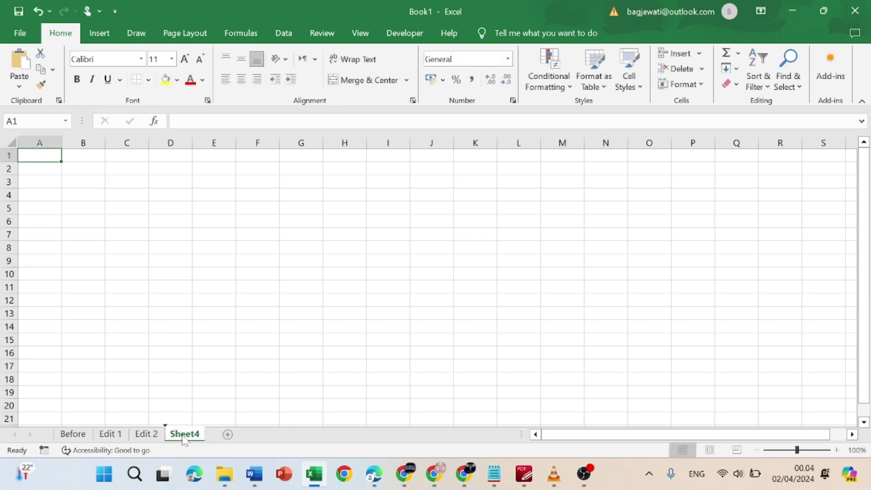
double_click(183, 435)
type("A")
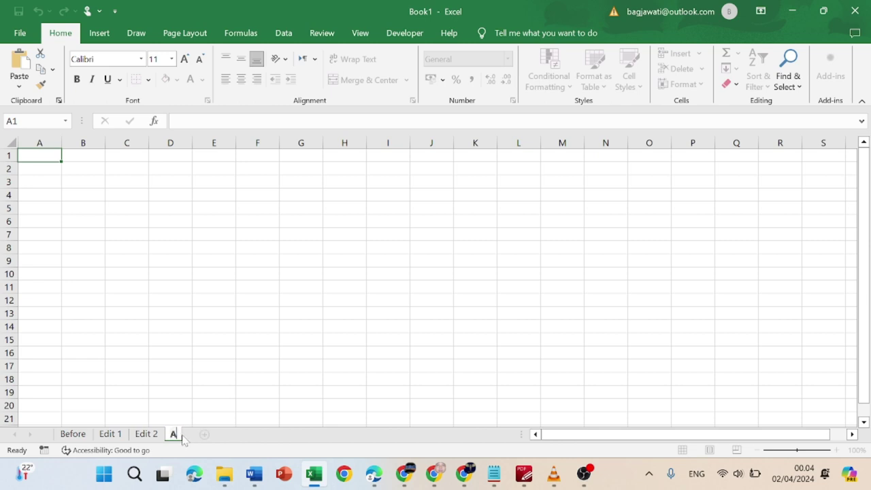
type("fter")
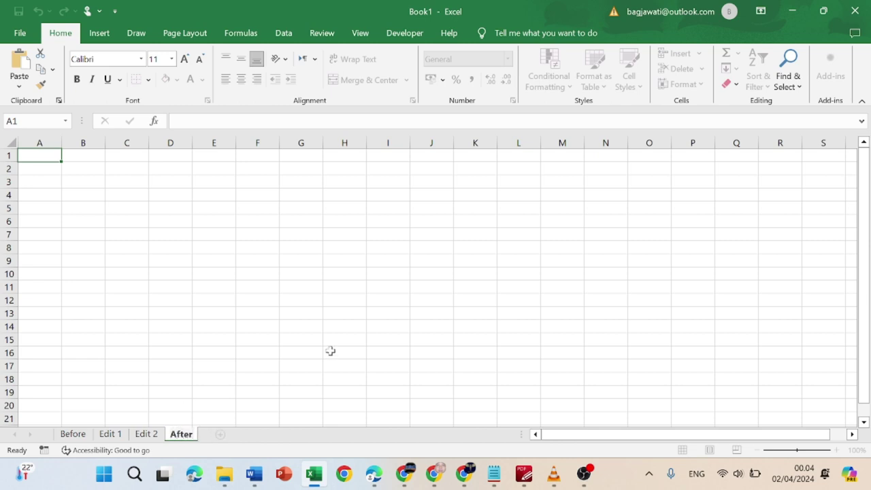
left_click(329, 350)
Copy the contact data in columns A:B of Before into Edit 1 starting at B2
left_click(73, 434)
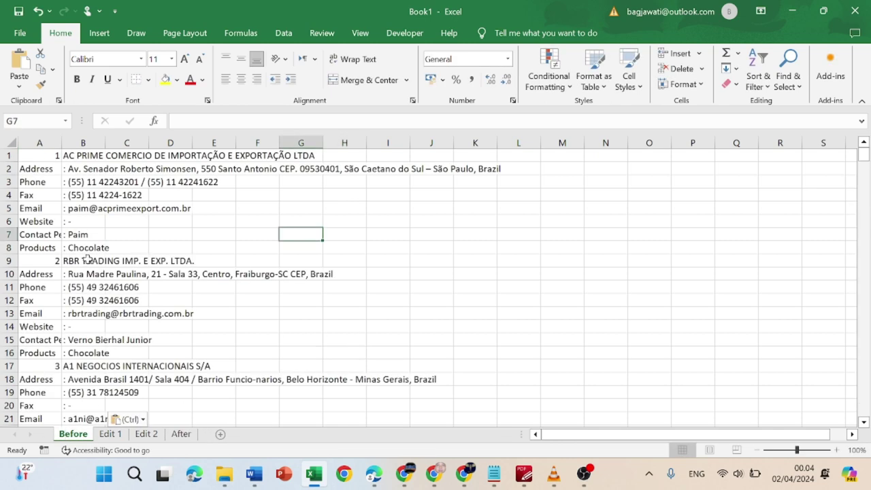
left_click(41, 157)
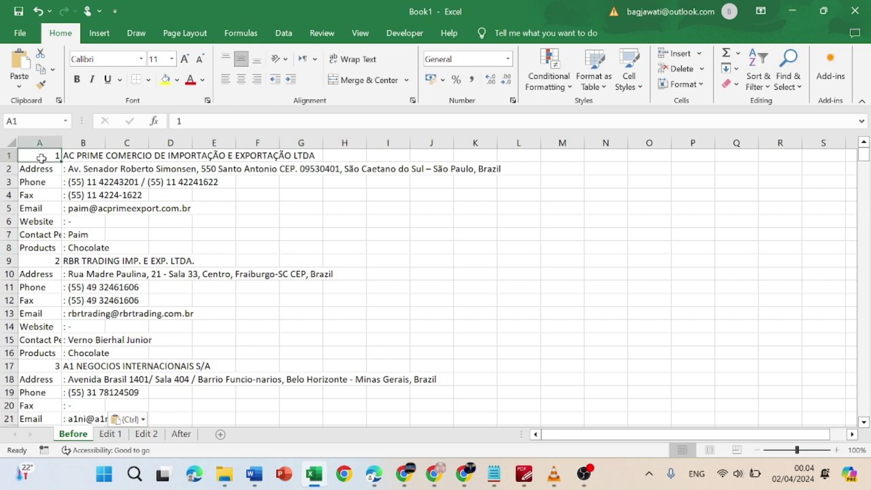
key("shift+Right")
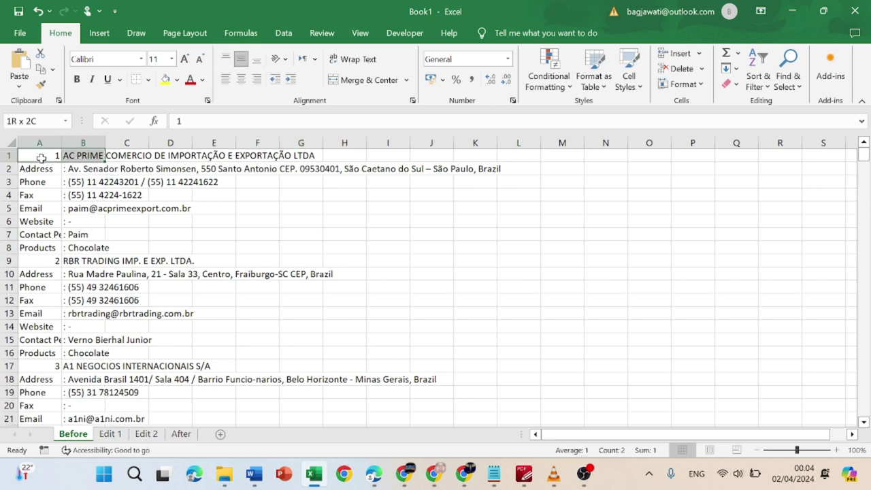
key("ctrl+shift+Down")
key("ctrl+c")
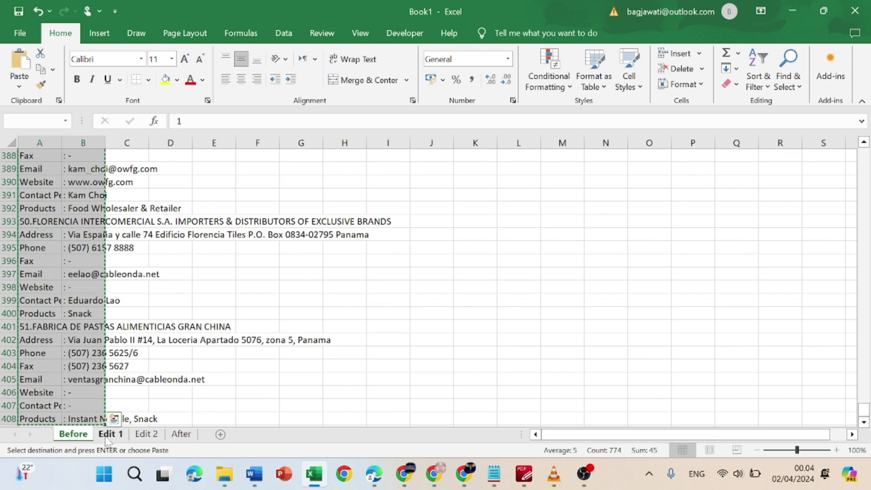
left_click(109, 433)
left_click(76, 163)
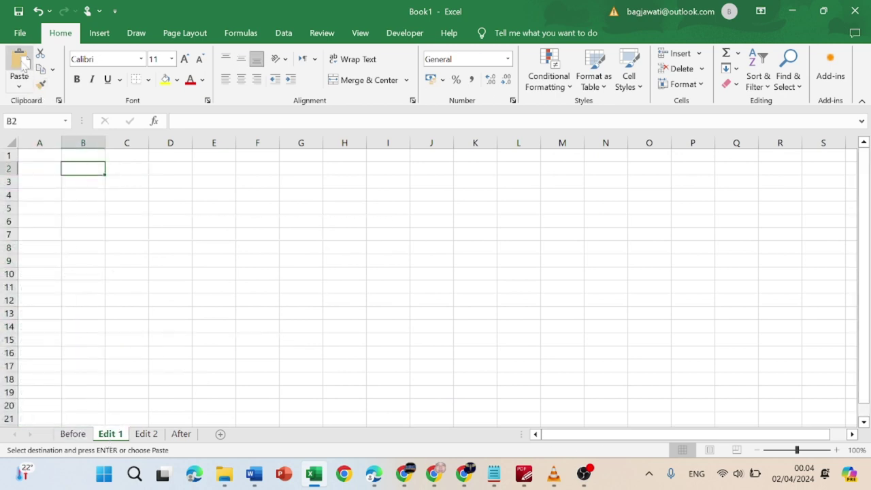
left_click(25, 66)
left_click(249, 254)
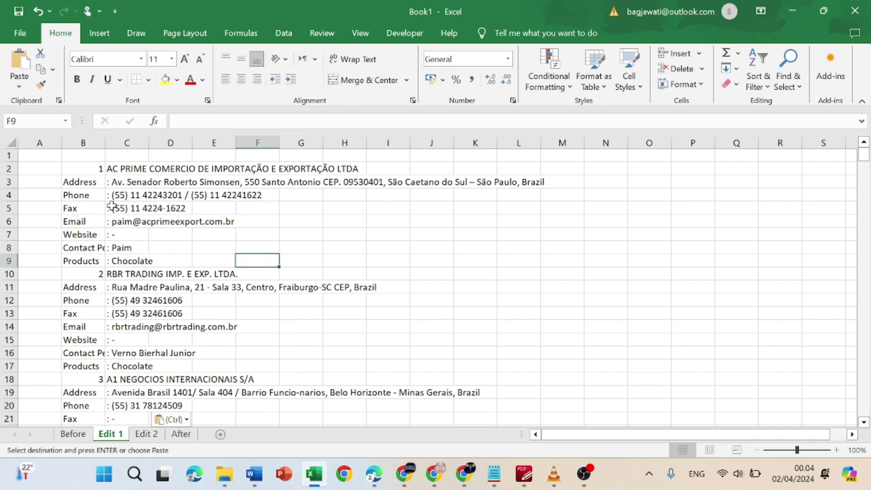
Enter the headers ID, Date and Name in A1:C1, then select the whole sheet
left_click(40, 157)
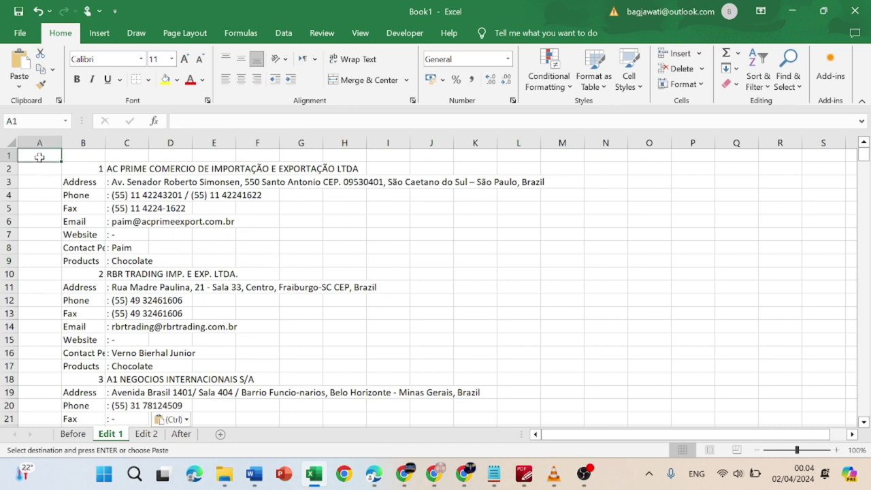
type("ID")
key("Tab")
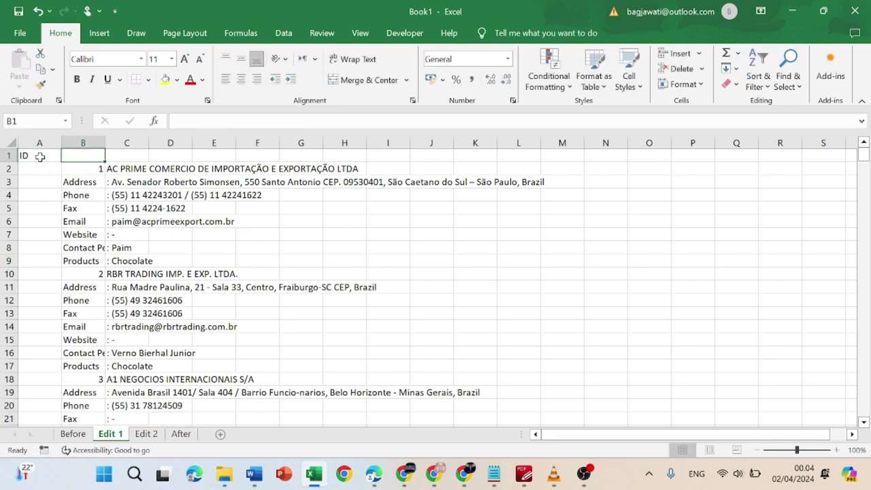
type("NO")
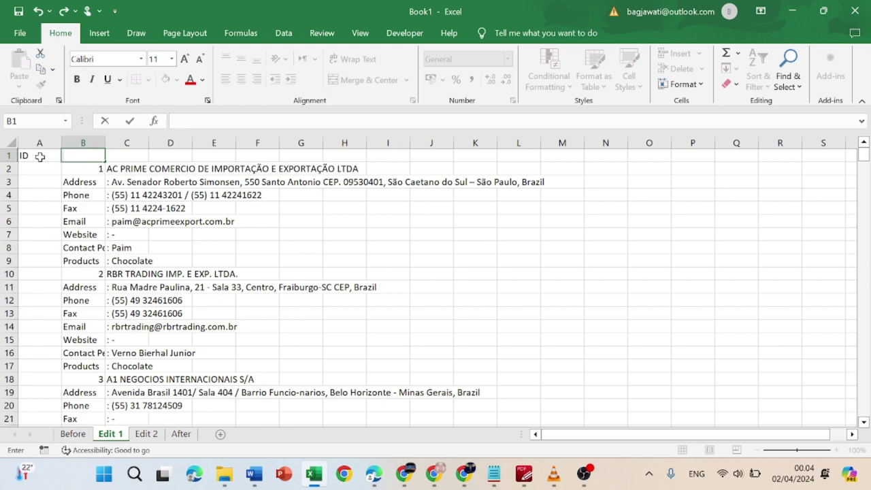
type("ate")
key("Tab")
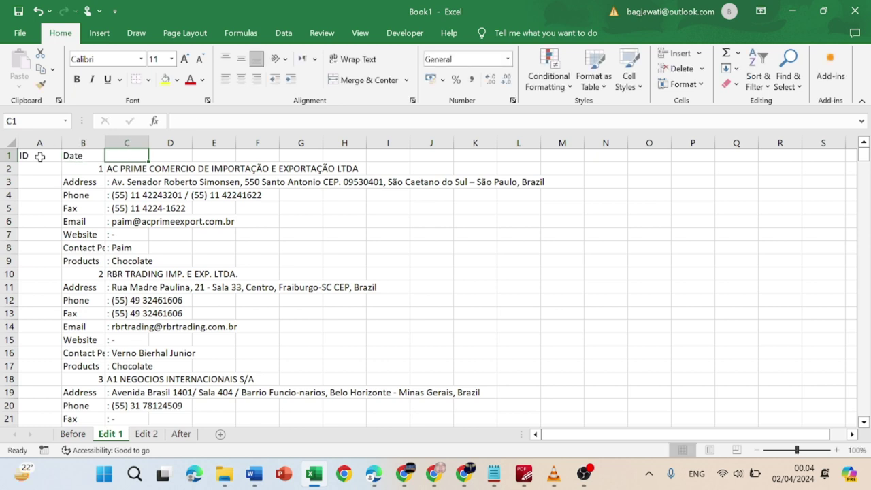
type("Name")
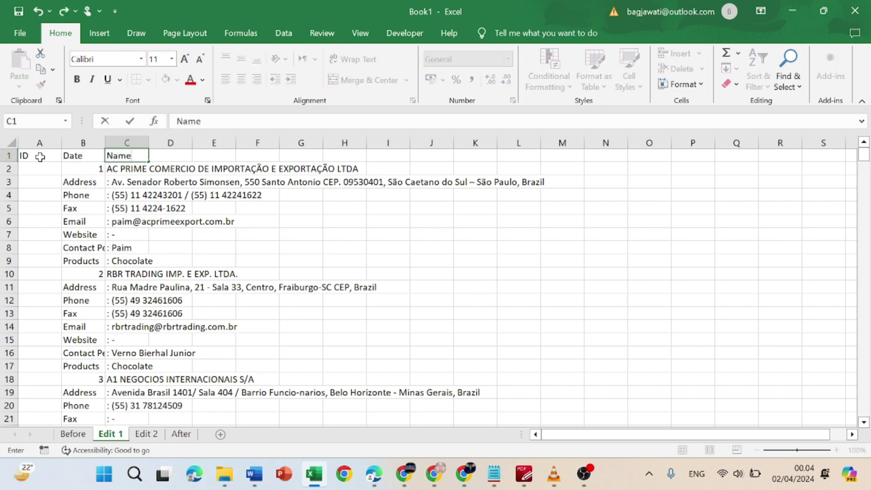
key("Return")
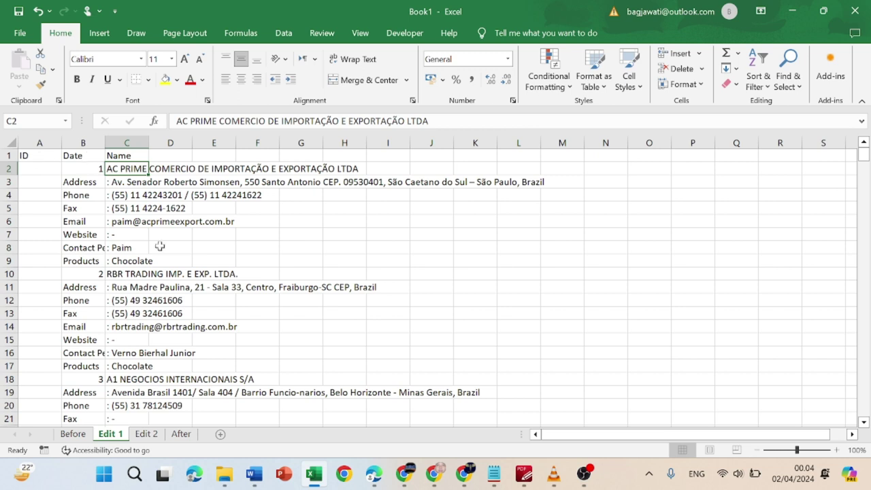
left_click(355, 290)
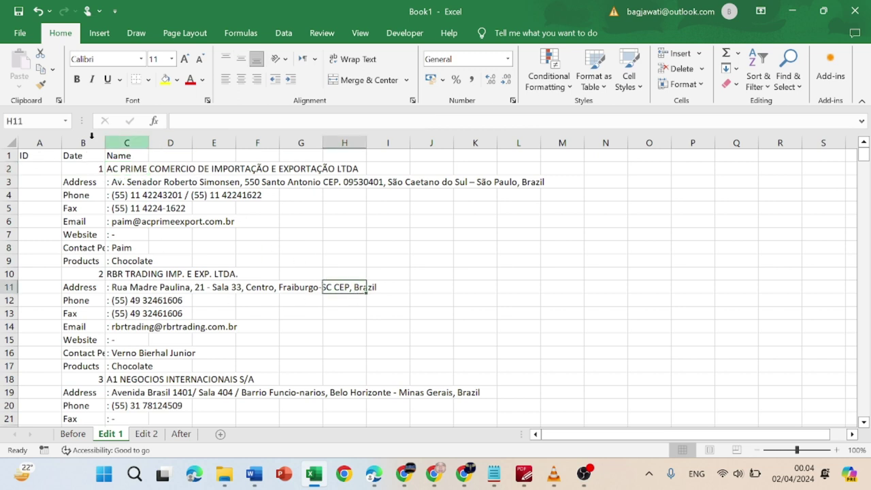
left_click(13, 141)
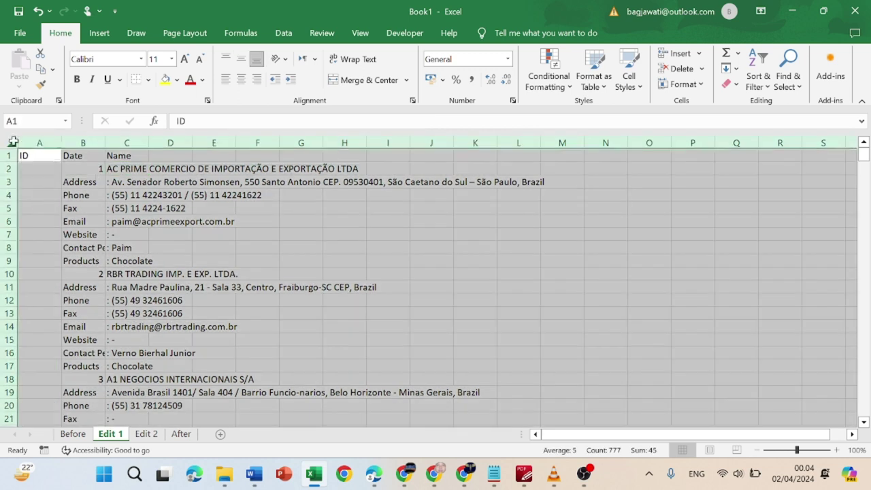
Autofit all columns, then narrow columns B and C and widen column A
double_click(148, 142)
left_click(367, 193)
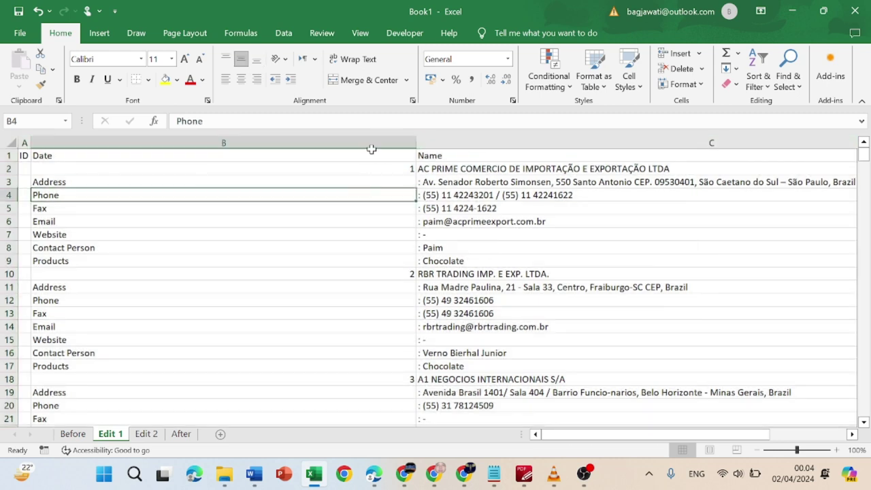
left_click(371, 143)
left_click_drag(416, 142, 366, 143)
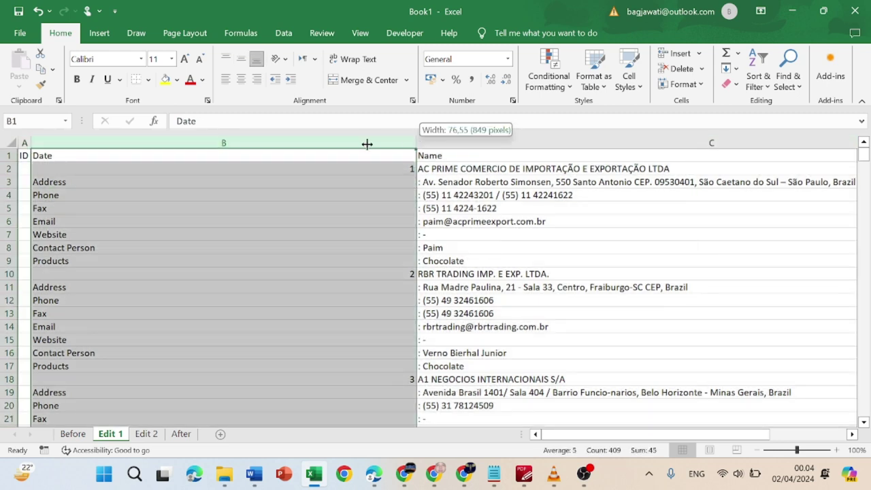
left_click_drag(97, 167, 94, 166)
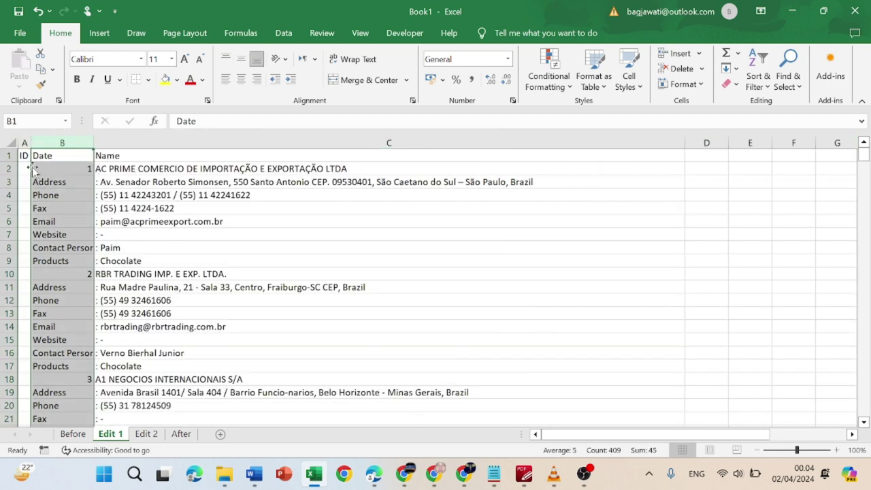
left_click_drag(27, 143, 61, 144)
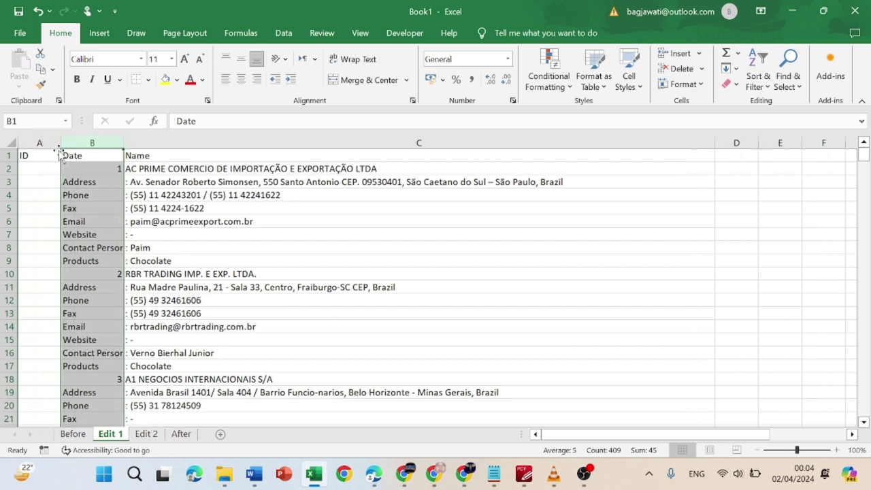
left_click_drag(714, 142, 575, 148)
left_click(307, 247)
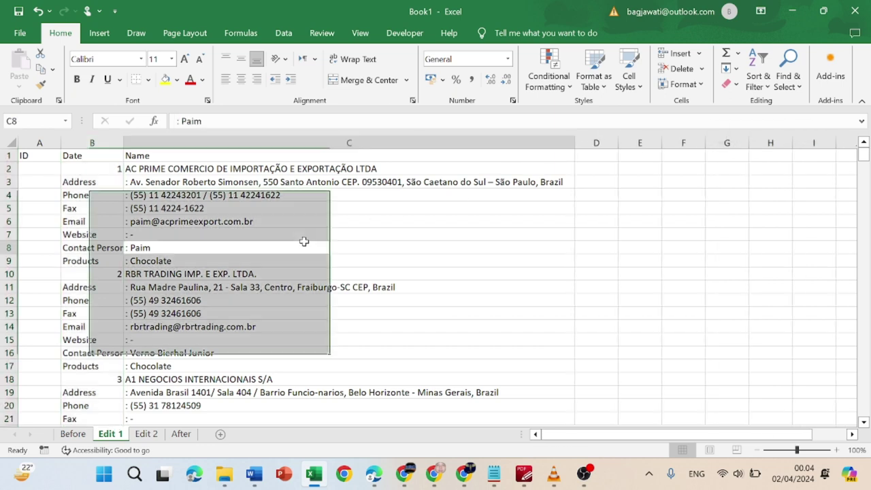
Enter the row-number ID formula =ROW()-1 in A2 and copy it
left_click(32, 173)
type("=")
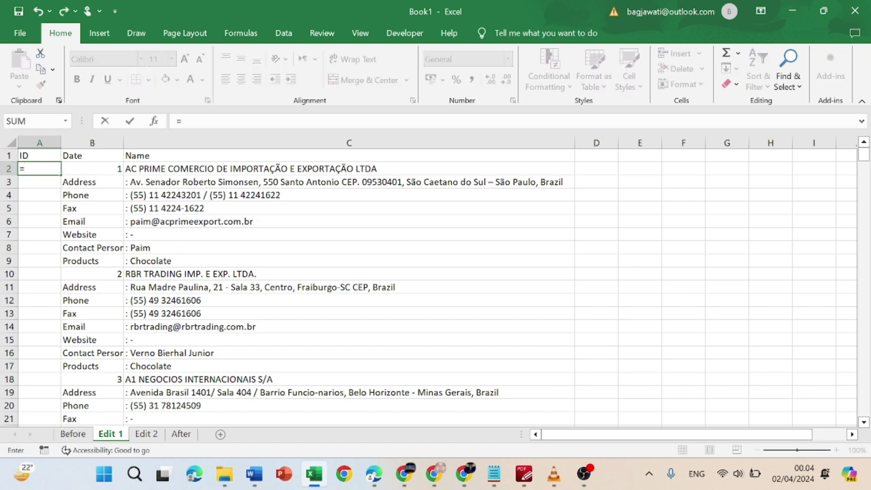
type("row(")
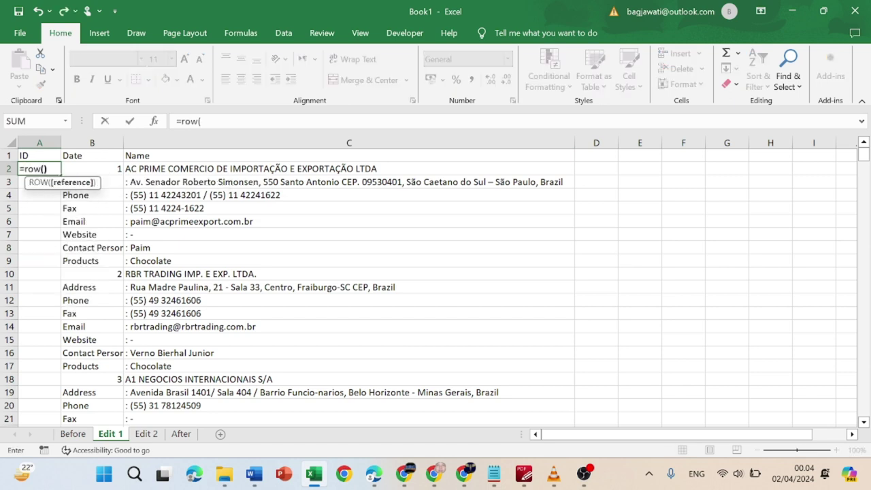
type(")-")
key("Return")
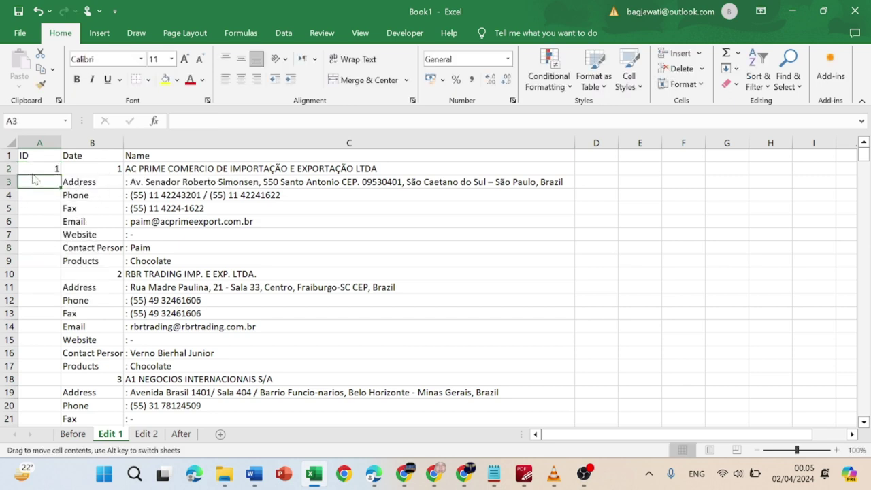
left_click(34, 167)
key("ctrl+c")
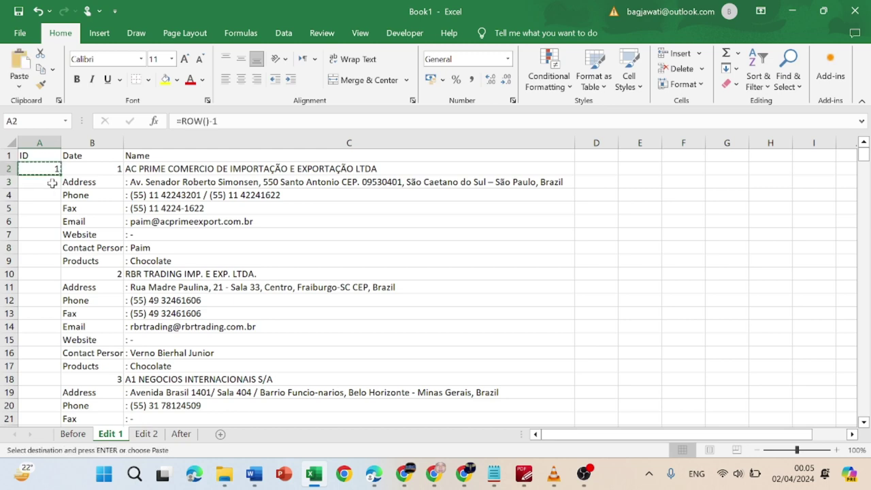
Paste the ID formula into A3:A409, numbering the data rows 1 through 408
left_click(63, 181)
key("ctrl+shift+Down")
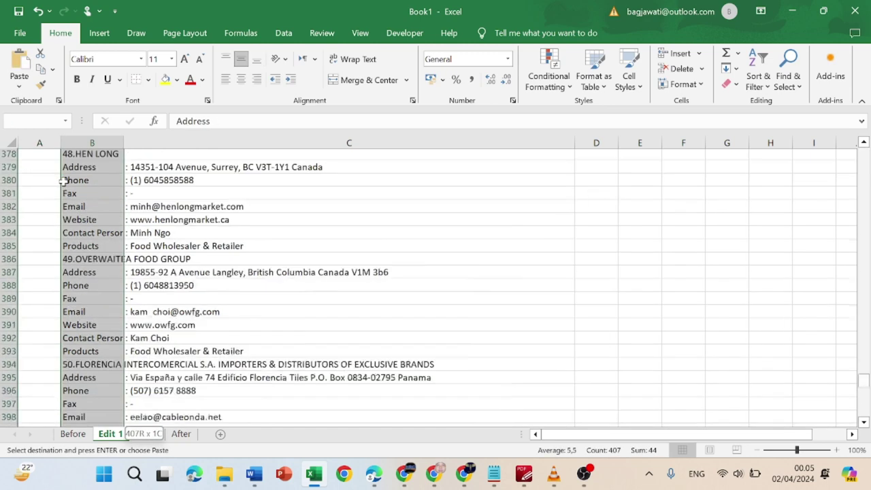
left_click(42, 415, "shift")
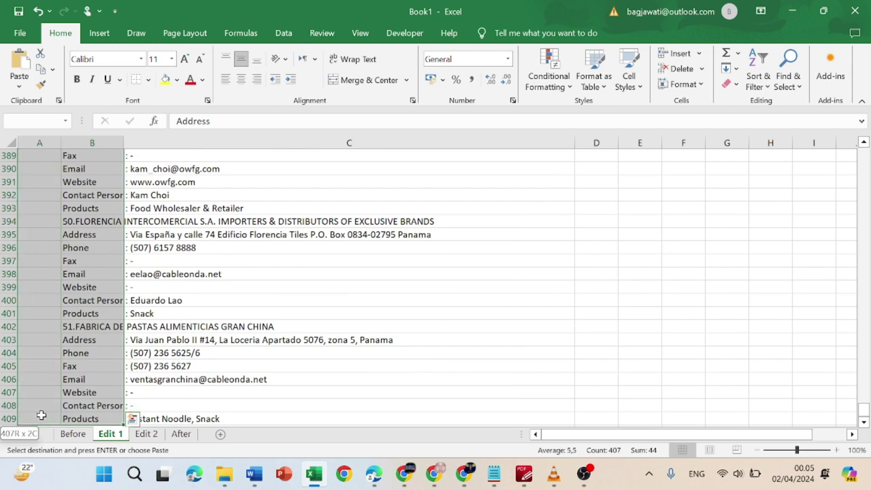
left_click(41, 415)
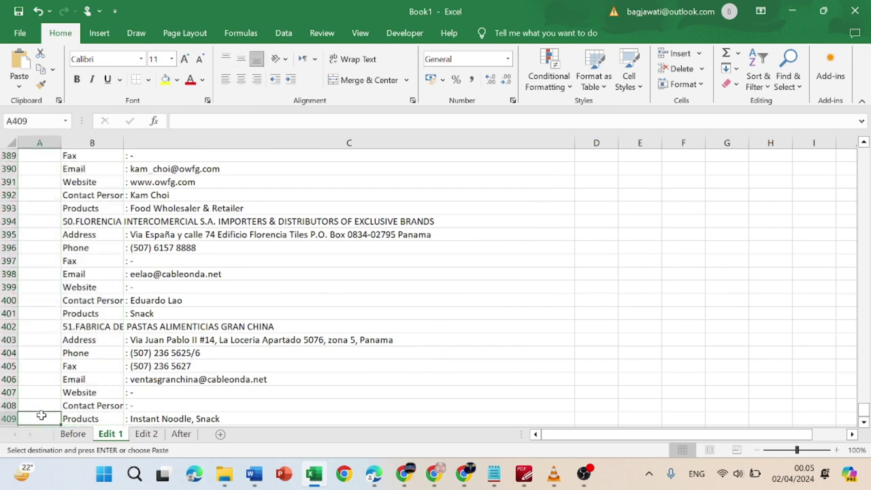
scroll(42, 415, "up", 20)
scroll(39, 378, "up", 11)
scroll(41, 240, "up", 20)
scroll(44, 245, "up", 14)
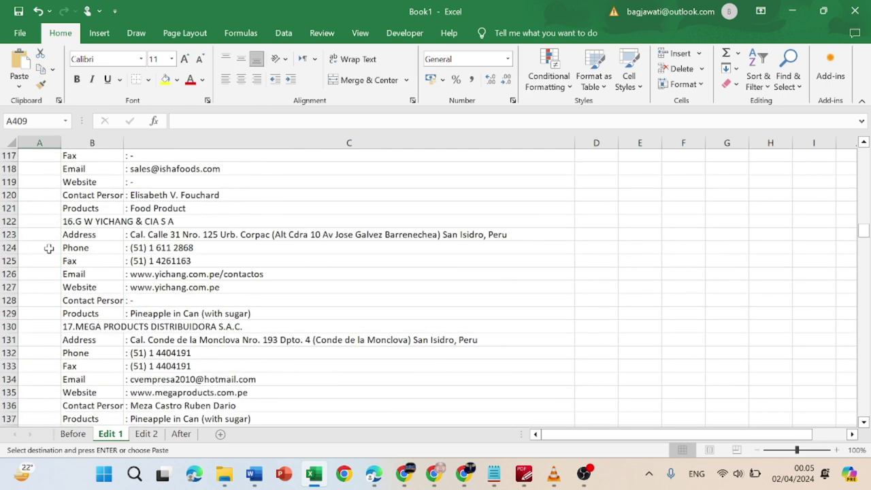
scroll(49, 248, "up", 20)
left_click_drag(49, 248, 38, 166)
scroll(47, 248, "up", 10)
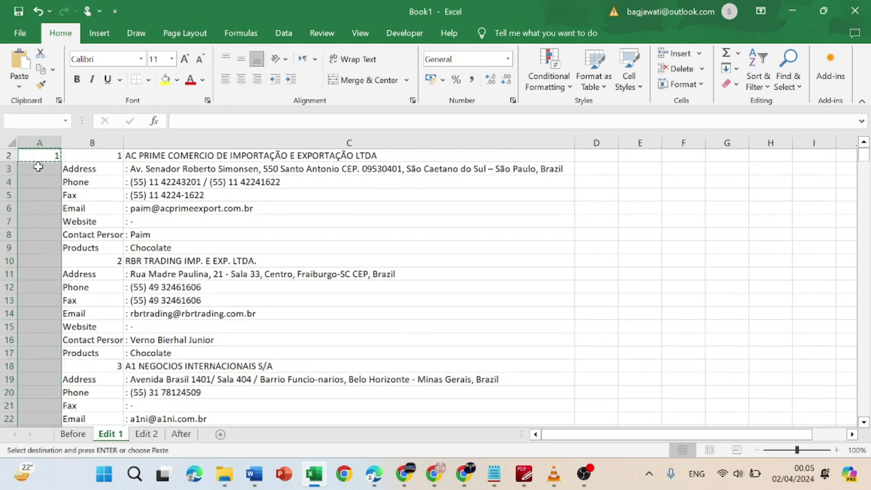
key("ctrl+v")
scroll(249, 274, "up", 20)
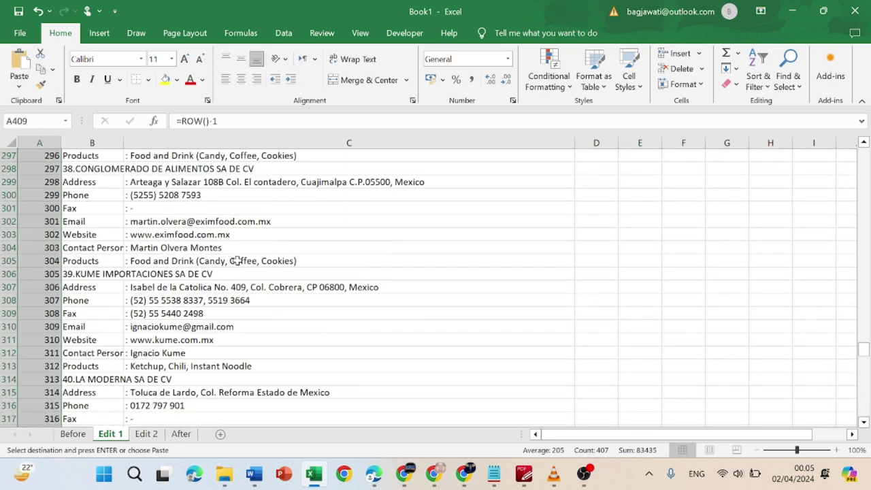
scroll(231, 256, "up", 20)
scroll(226, 247, "up", 20)
scroll(221, 241, "up", 20)
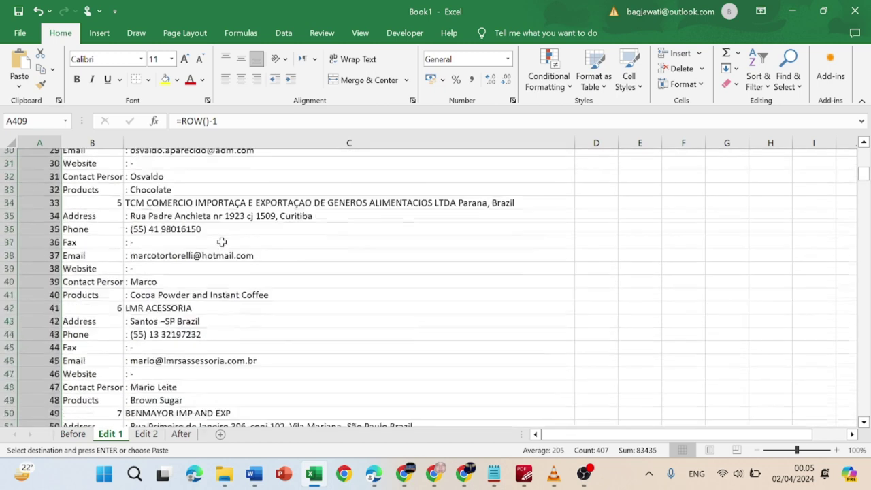
scroll(222, 241, "up", 10)
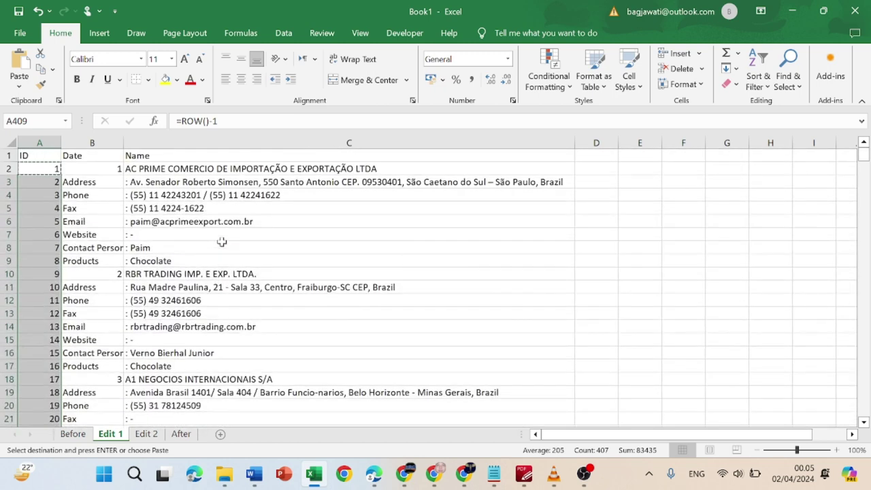
Check the Before and Edit 2 sheets, then select the data range A1:C409 on Edit 1
left_click(74, 435)
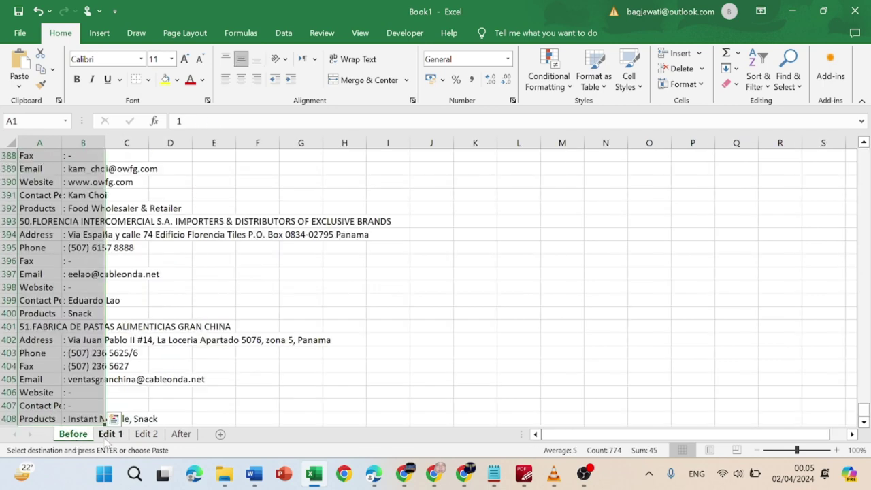
left_click(110, 434)
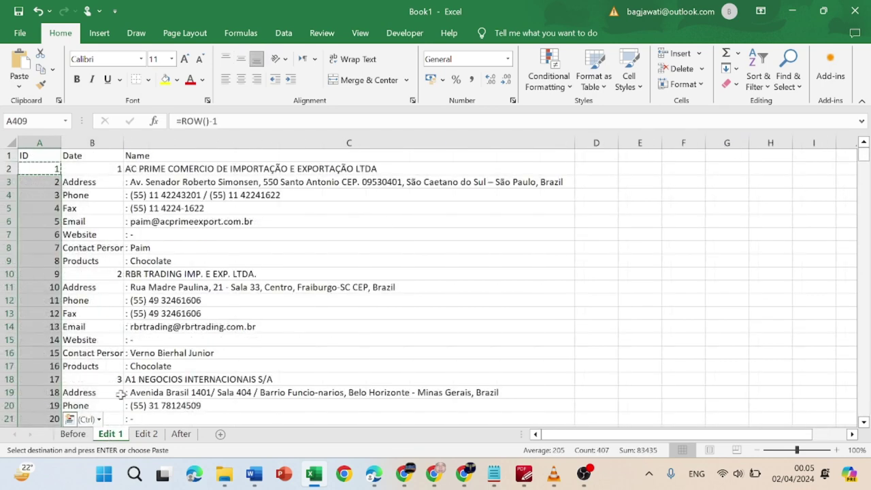
scroll(210, 261, "down", 6)
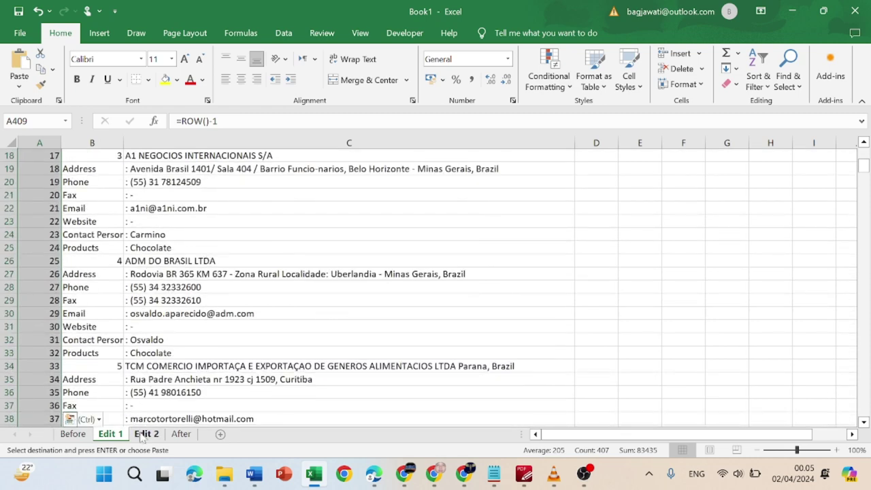
left_click(144, 434)
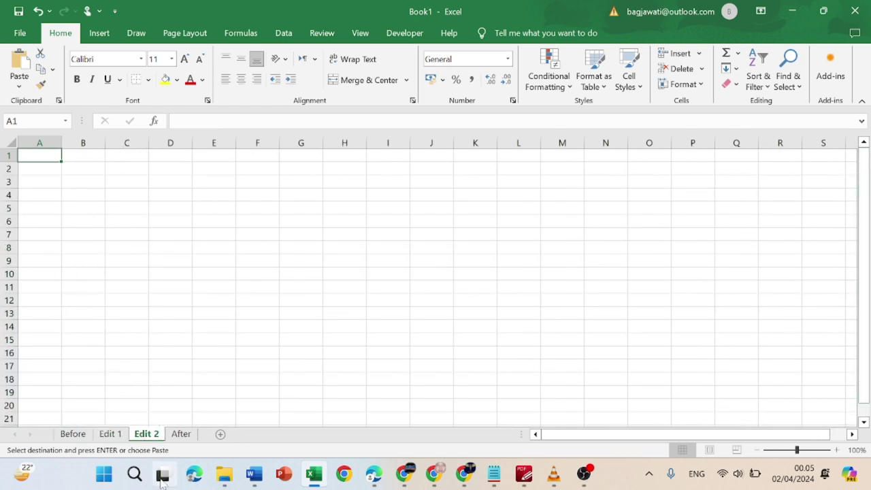
left_click(116, 434)
scroll(68, 272, "up", 5)
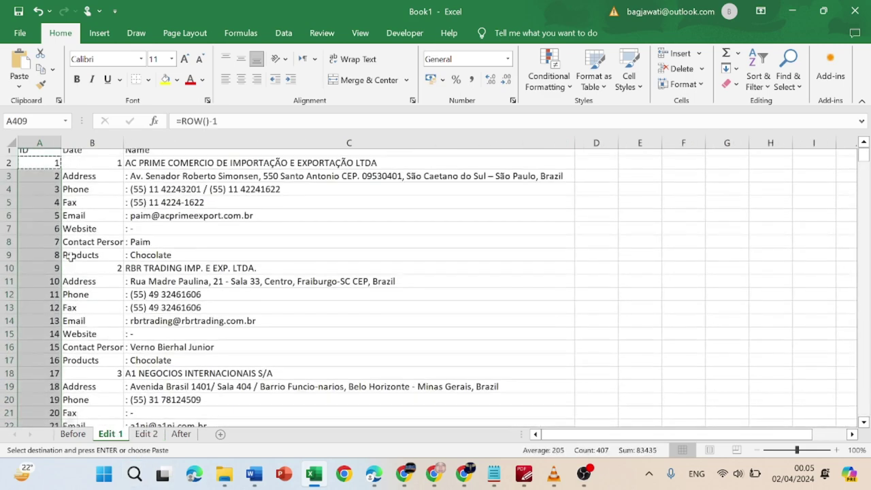
scroll(68, 252, "up", 1)
left_click(24, 156)
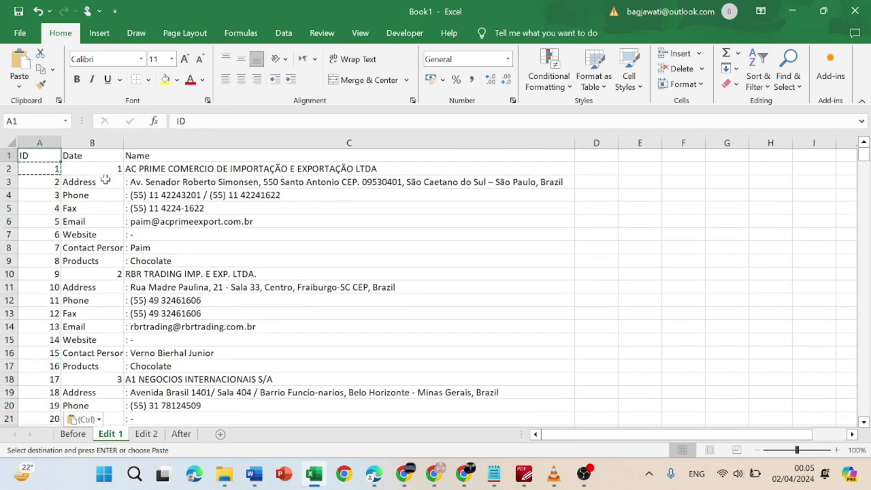
key("ctrl+shift+Down")
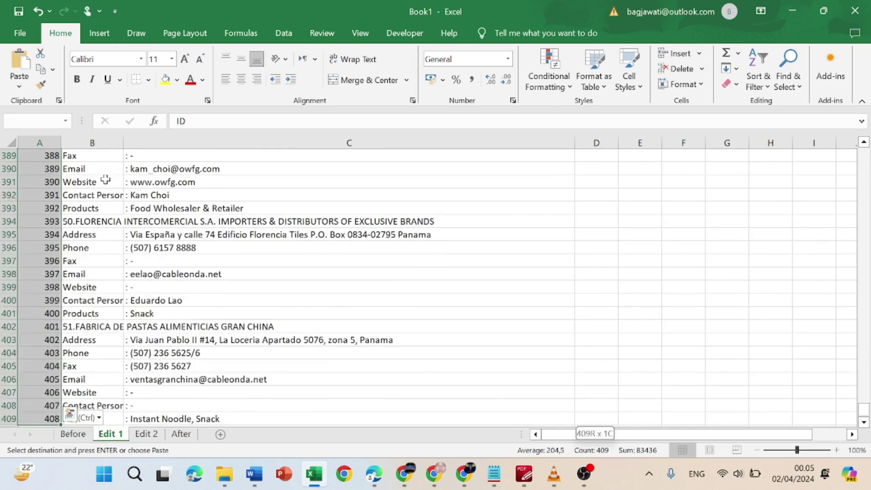
key("ctrl+shift+Right")
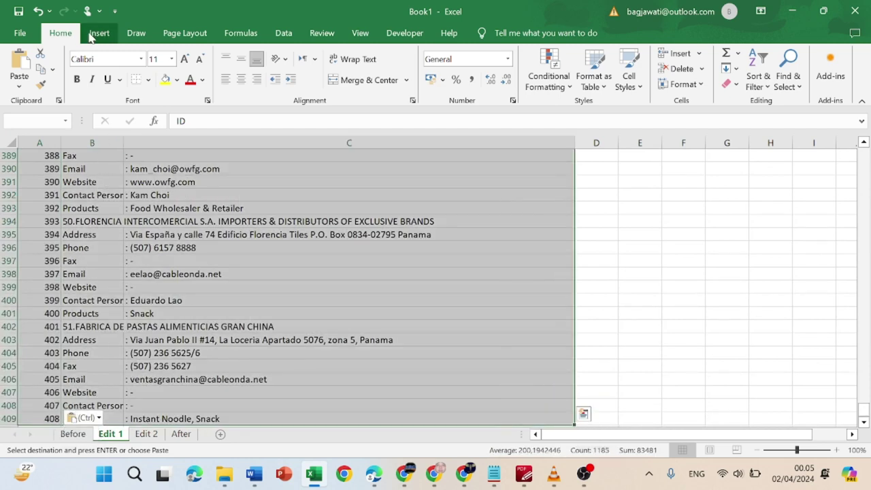
Format A1:C409 as a table with headers and open the Date column's filter search
left_click(99, 33)
left_click(116, 68)
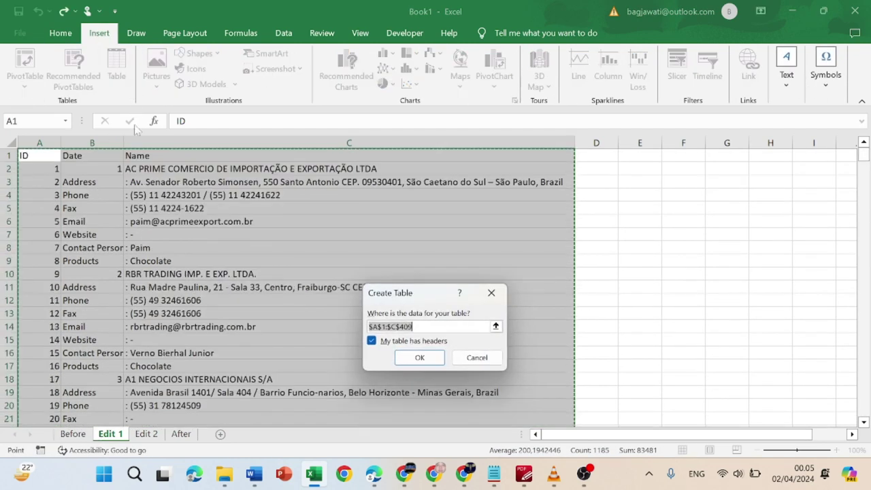
left_click(412, 359)
left_click(183, 256)
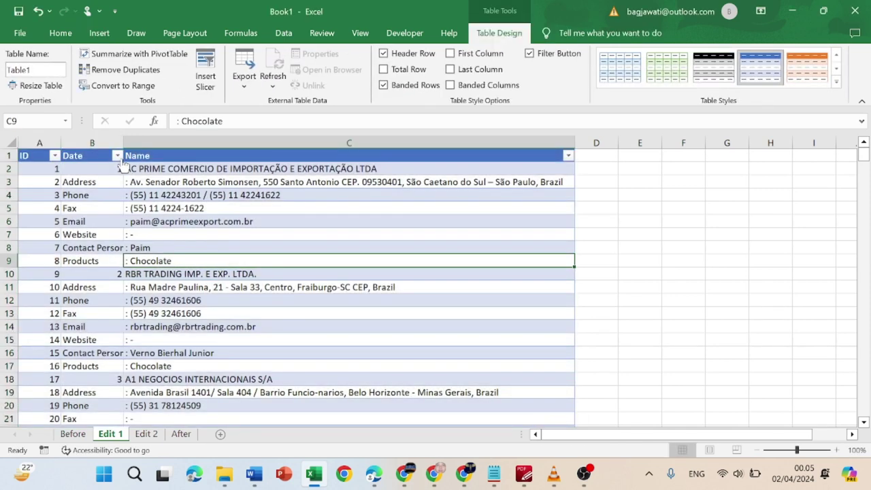
left_click(117, 155)
left_click(95, 293)
type("blank")
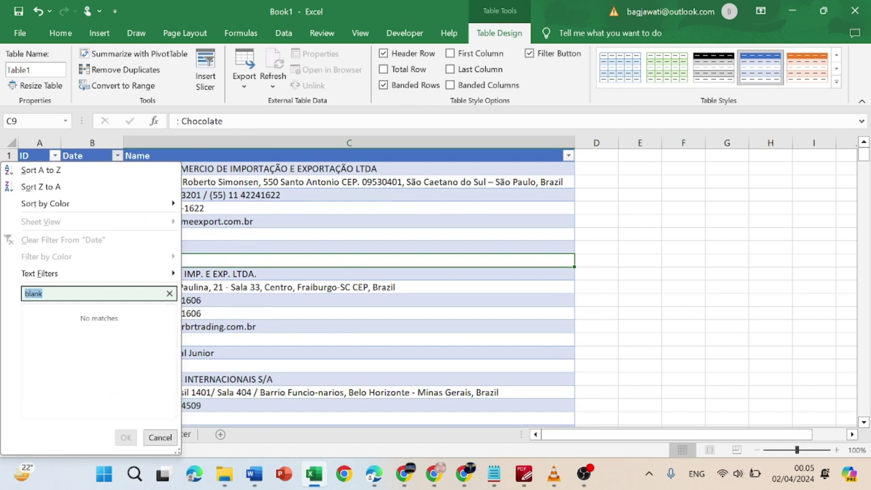
Clear the Date filter search, untick all values, then tick entries 1 through 9
key("BackSpace")
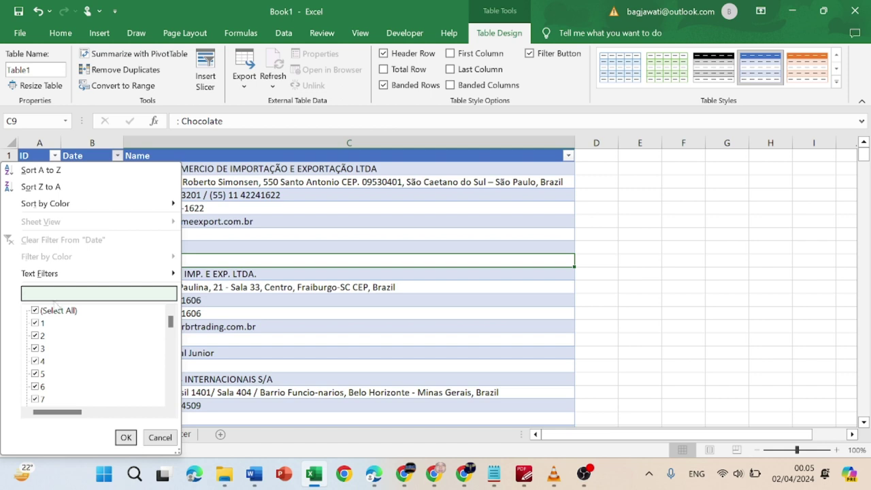
left_click(35, 311)
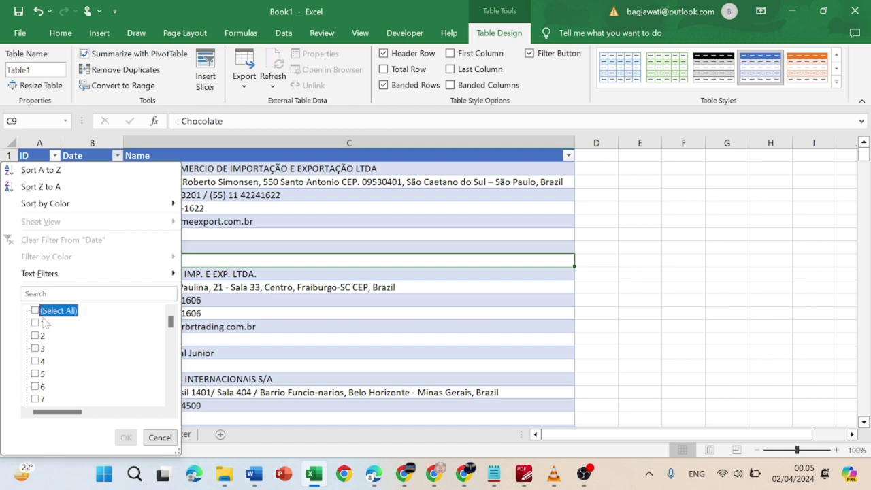
left_click(38, 324)
left_click(37, 335)
left_click(38, 348)
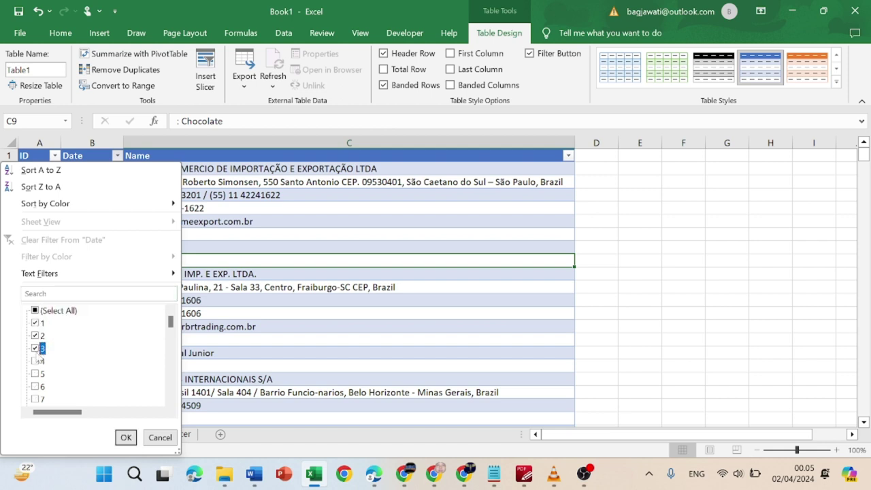
left_click(36, 361)
left_click(35, 386)
scroll(49, 361, "down", 2)
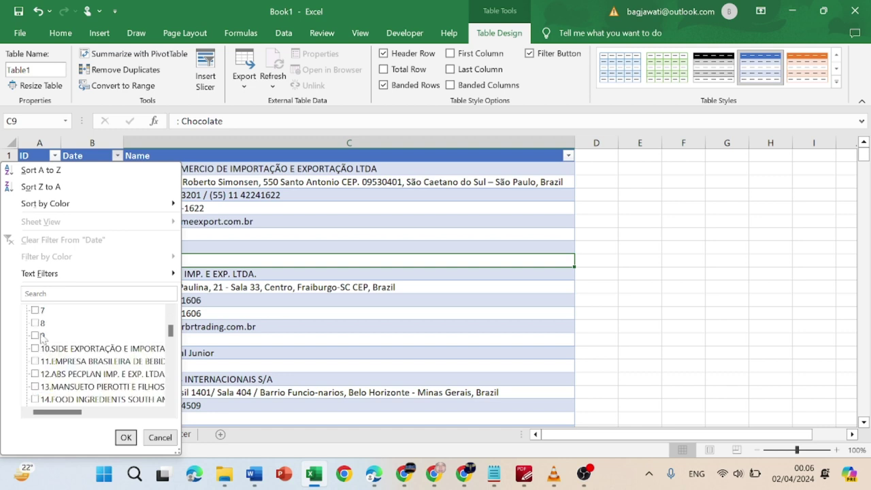
left_click(35, 335)
left_click(35, 323)
left_click(36, 311)
Tick numbered company entries 10 through 24 in the Date filter list
left_click_drag(171, 332, 172, 325)
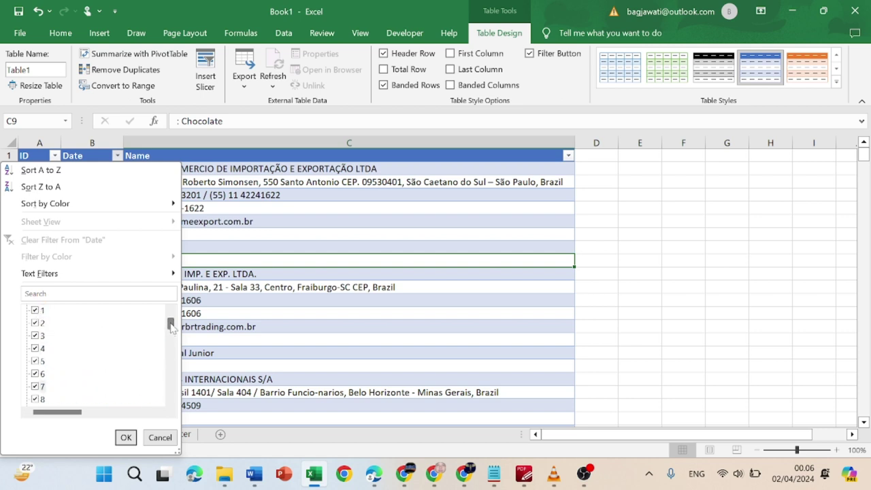
scroll(68, 348, "down", 3)
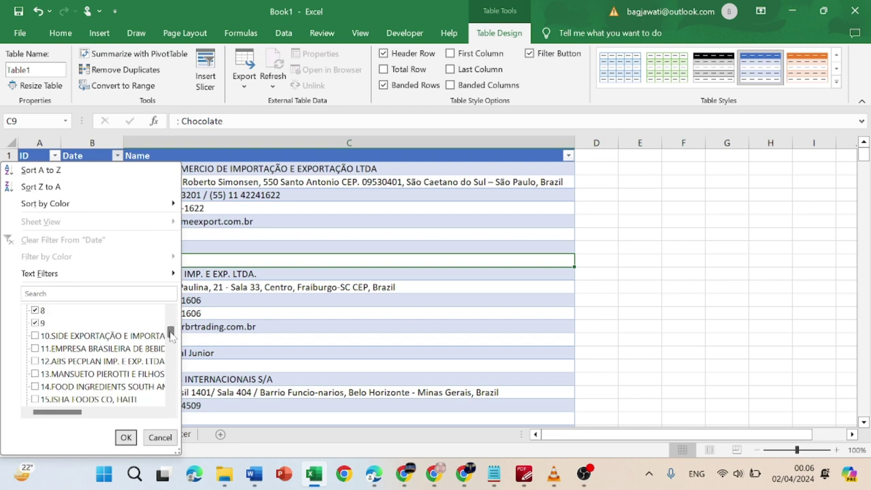
left_click(36, 335)
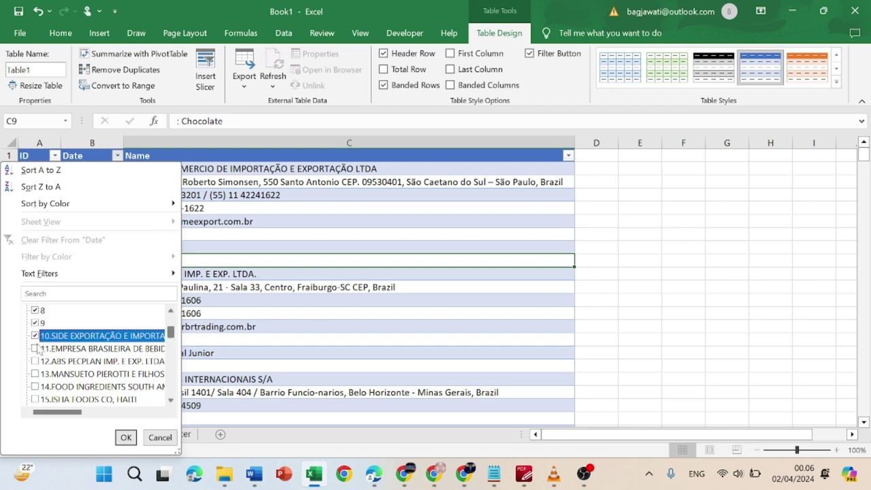
left_click(36, 349)
left_click(35, 361)
left_click(35, 373)
left_click(36, 387)
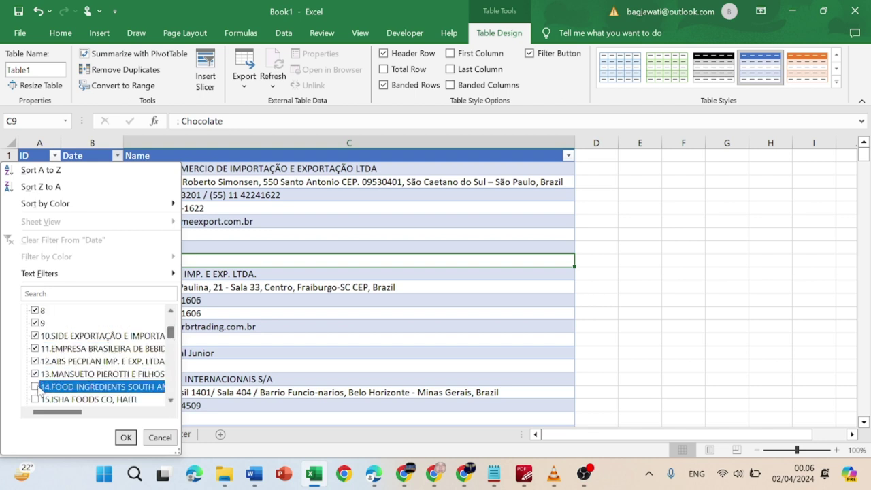
left_click(36, 386)
left_click_drag(169, 333, 172, 343)
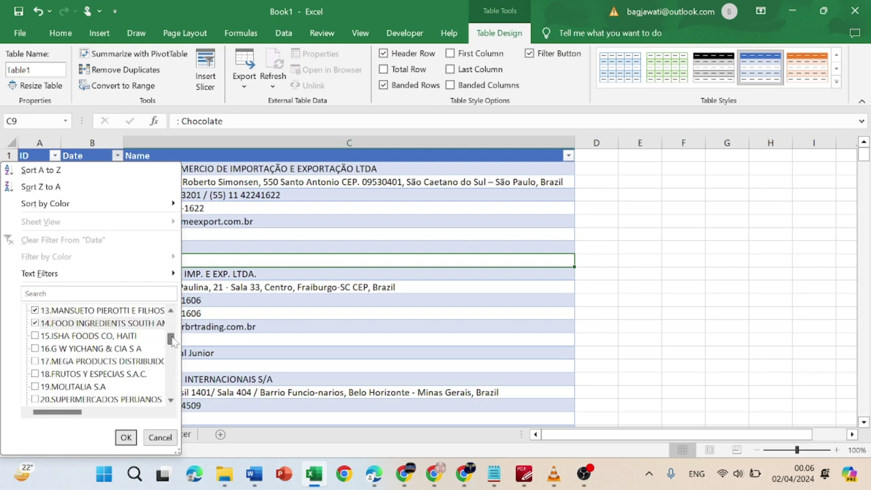
left_click(35, 336)
left_click(35, 349)
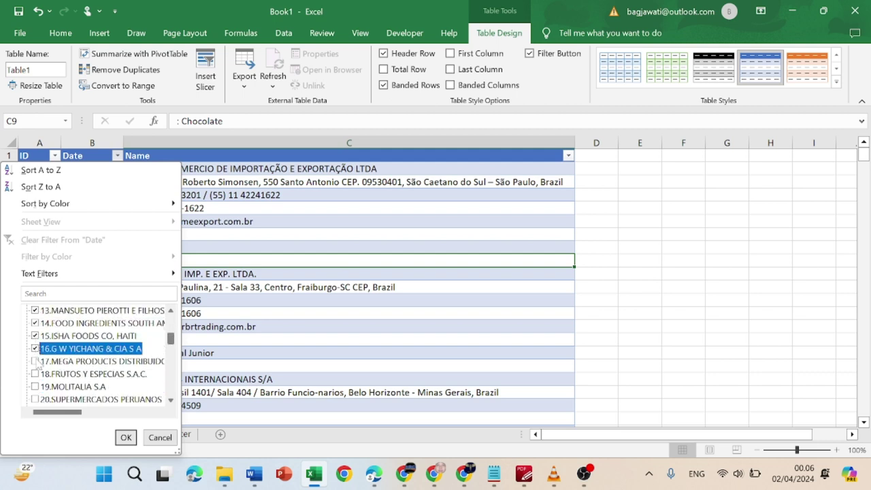
left_click(35, 361)
left_click(36, 374)
left_click(35, 386)
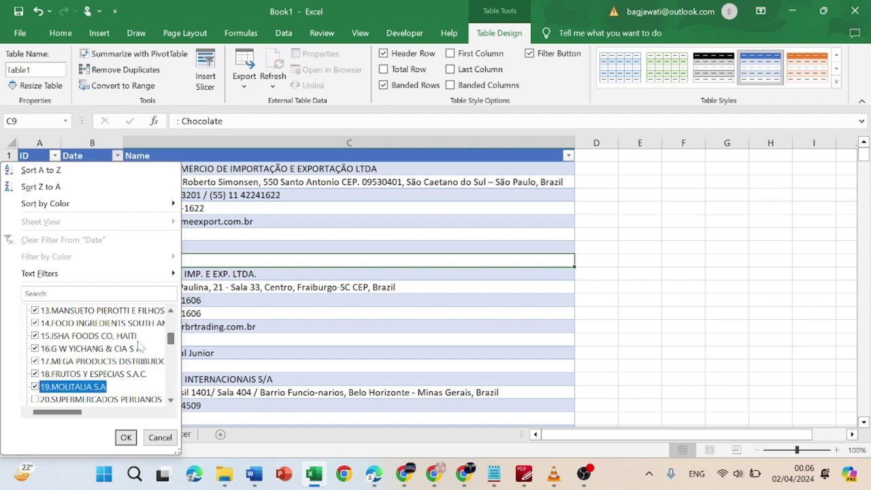
scroll(170, 342, "down", 2)
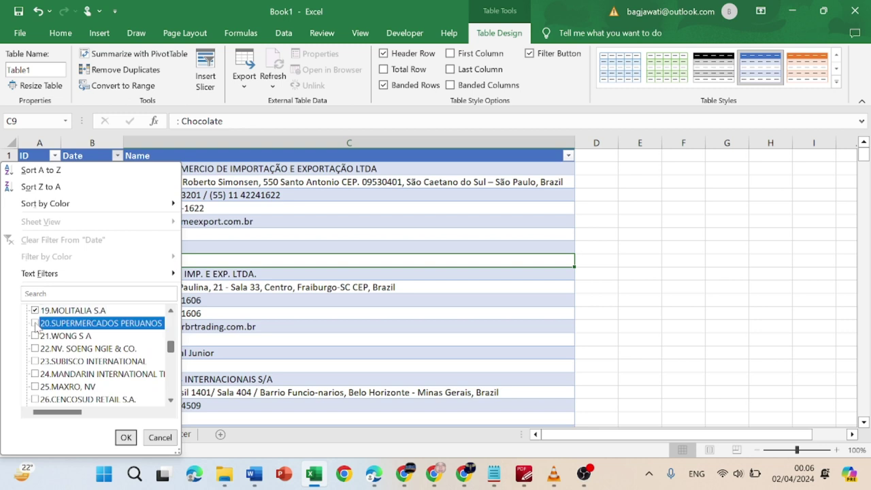
left_click(35, 324)
left_click(36, 336)
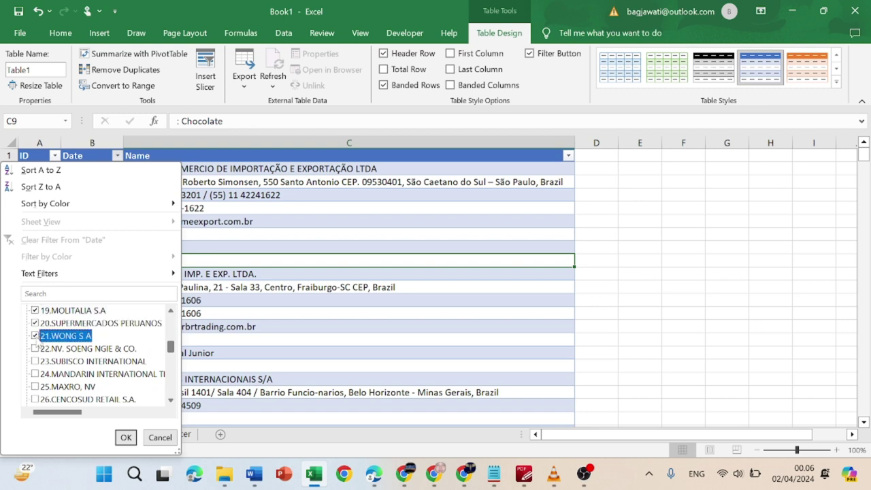
left_click(36, 362)
left_click(36, 373)
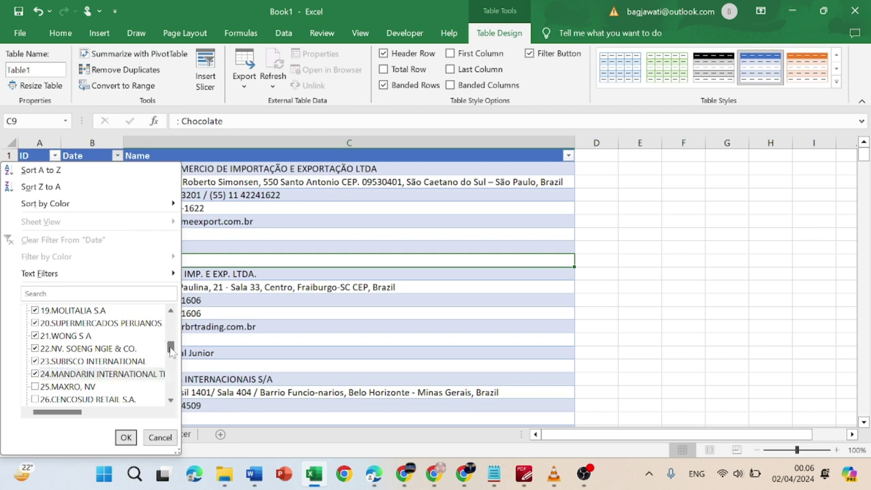
left_click_drag(171, 349, 159, 354)
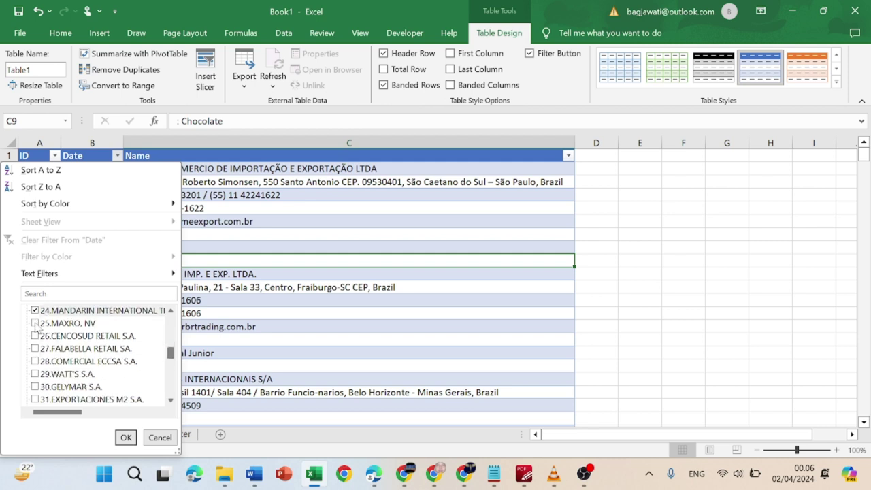
Tick numbered company entries 25 through 40 in the Date filter list
left_click(35, 324)
left_click(36, 335)
left_click(38, 348)
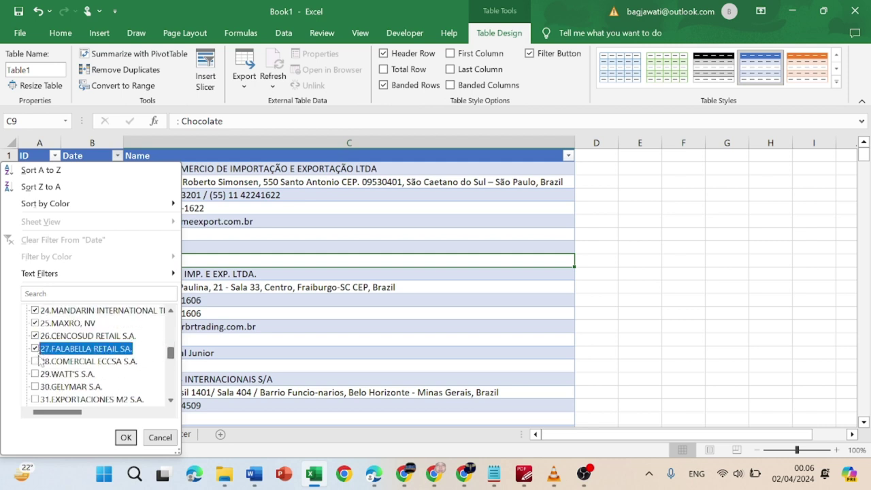
left_click(39, 361)
left_click(40, 374)
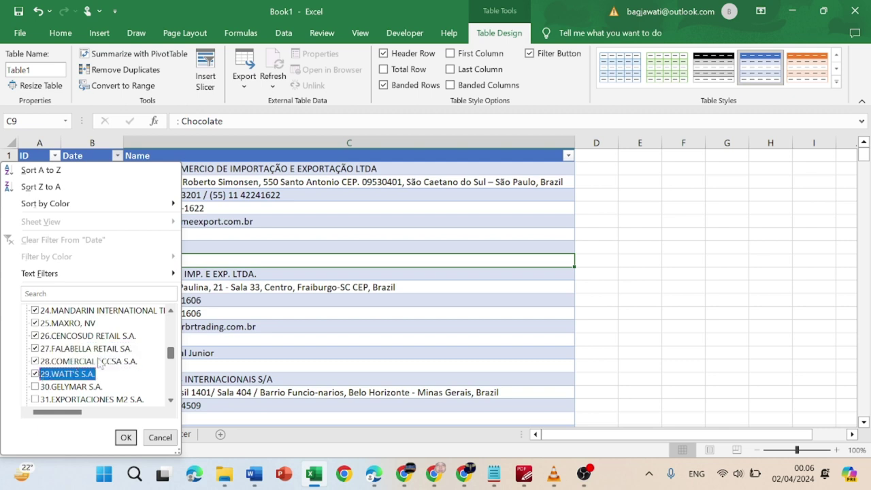
left_click_drag(170, 352, 170, 362)
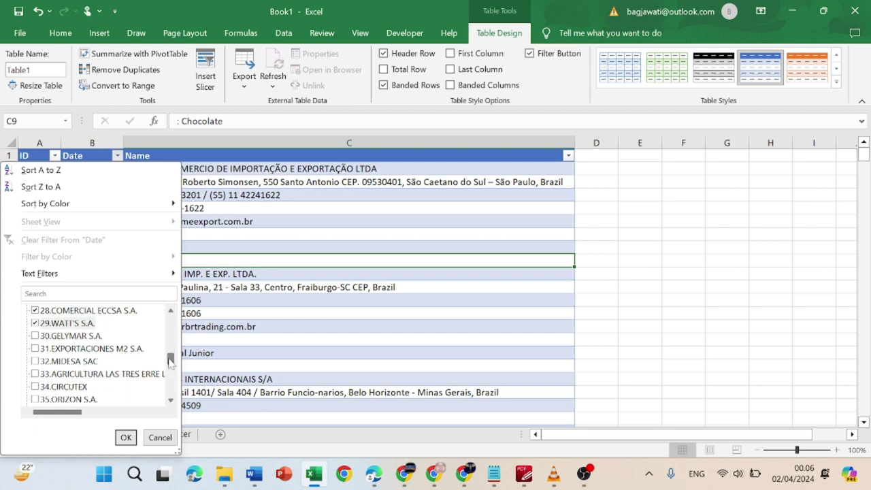
left_click(35, 324)
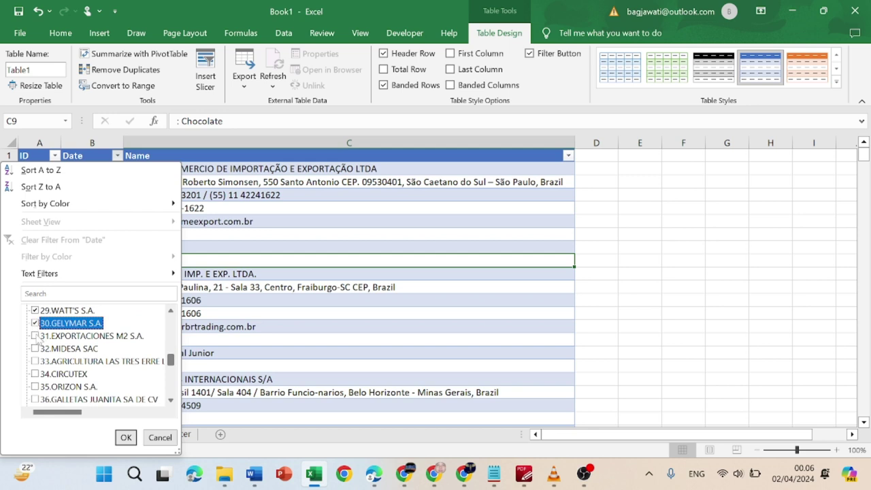
left_click(35, 336)
left_click(36, 348)
left_click(36, 361)
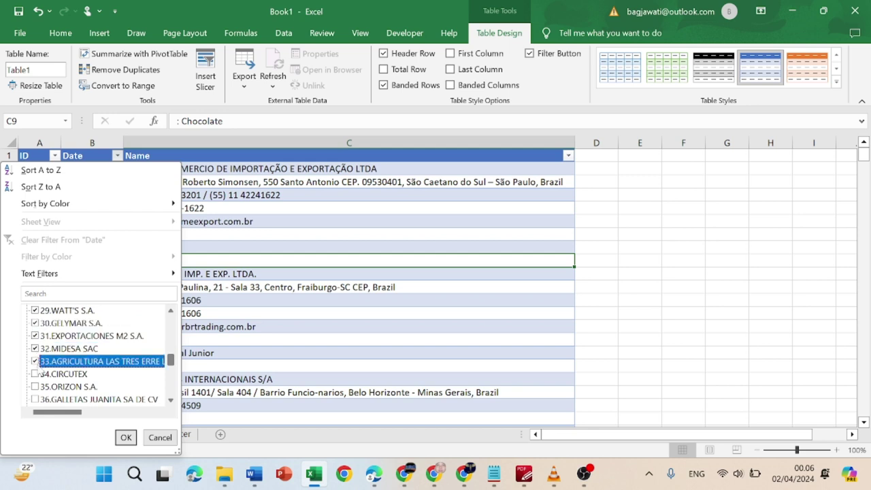
left_click(39, 374)
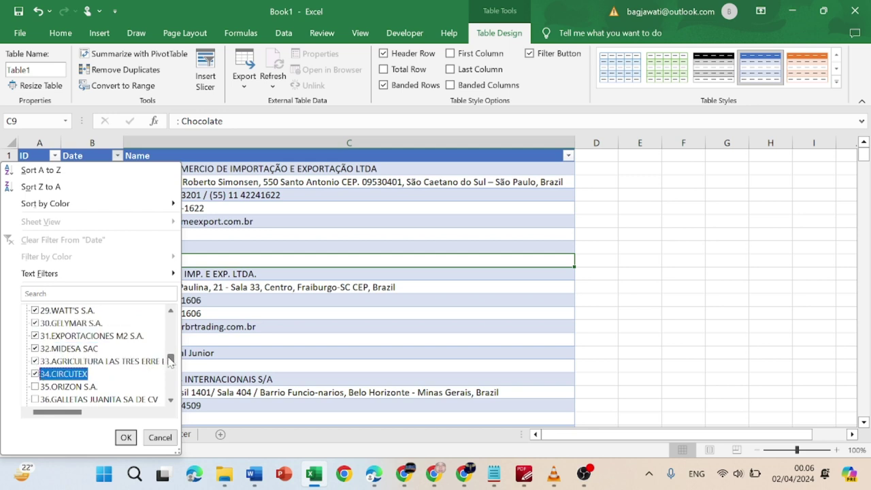
left_click_drag(170, 360, 170, 366)
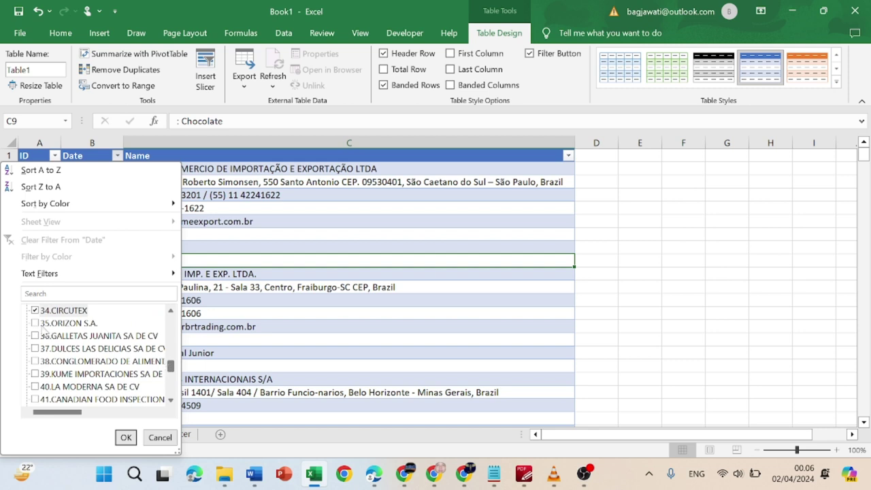
left_click(35, 323)
left_click(35, 336)
left_click(36, 348)
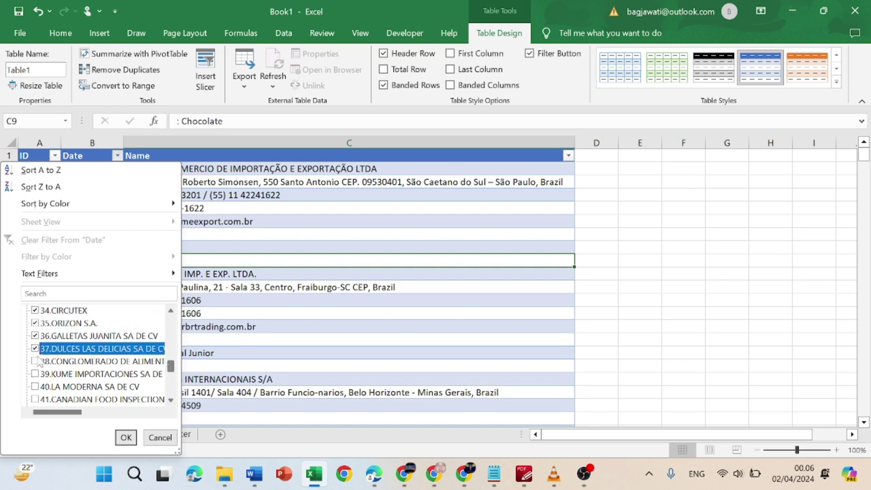
left_click(37, 361)
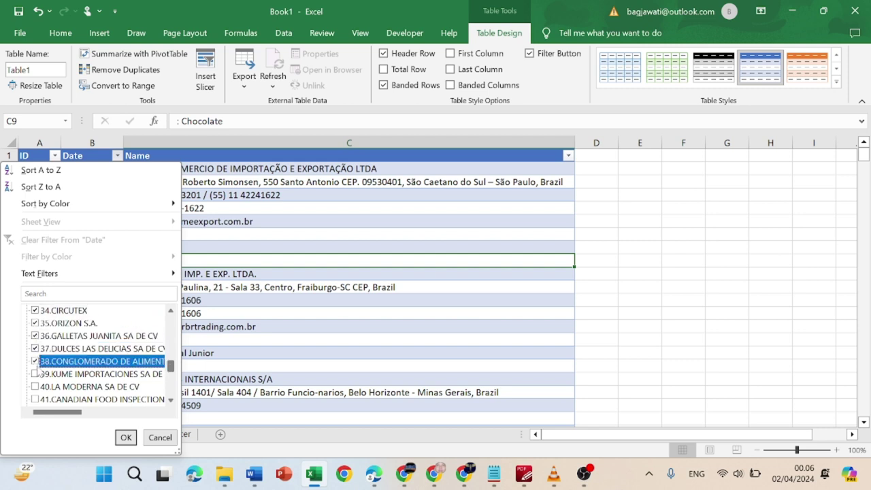
left_click(36, 374)
left_click(36, 386)
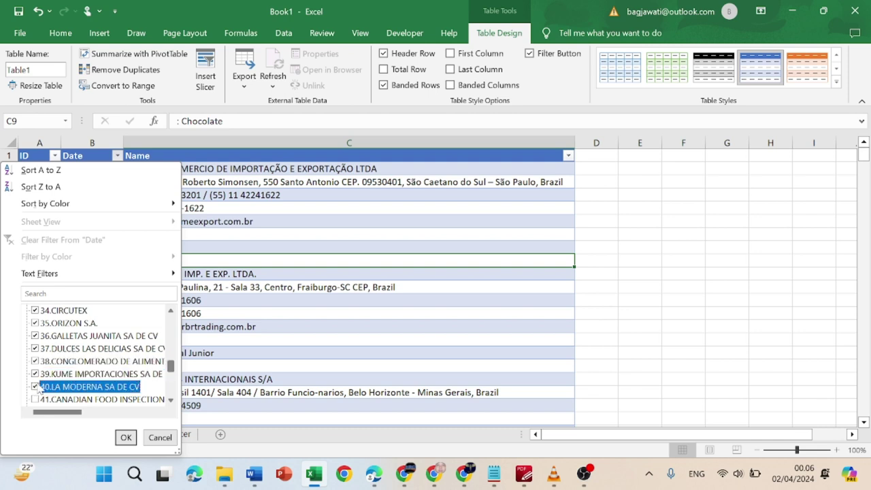
left_click_drag(170, 367, 171, 376)
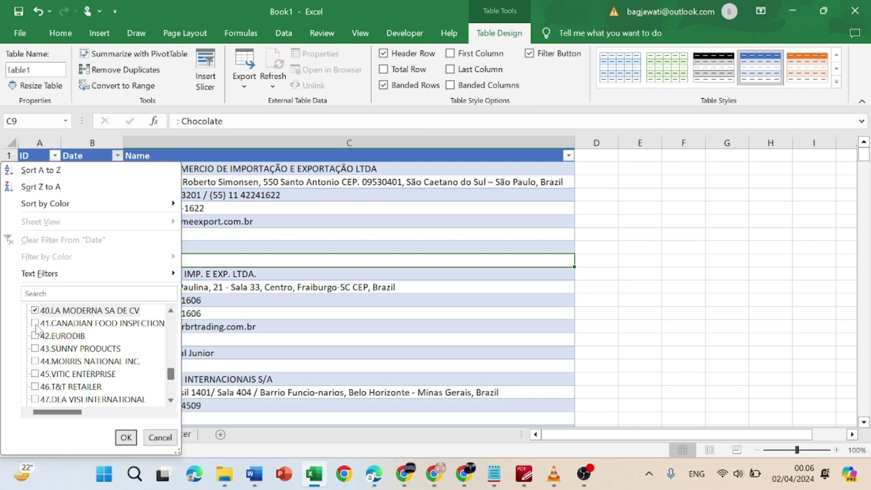
Tick entries 41 through 51 and apply the Date filter, showing 51 of 408 records
left_click(35, 324)
left_click(36, 335)
left_click(35, 348)
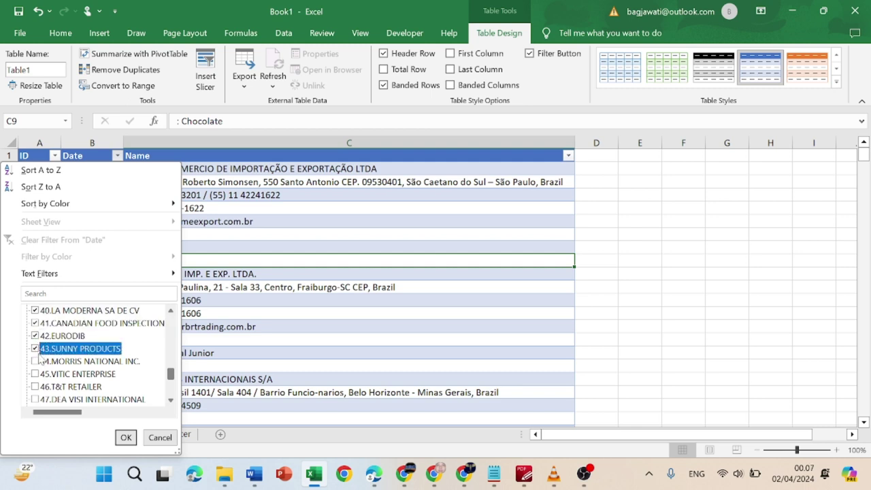
left_click(39, 362)
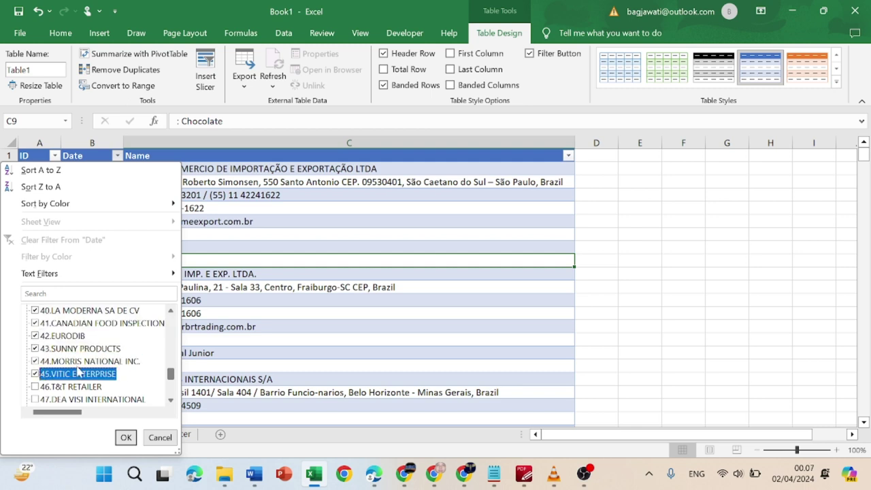
left_click(36, 386)
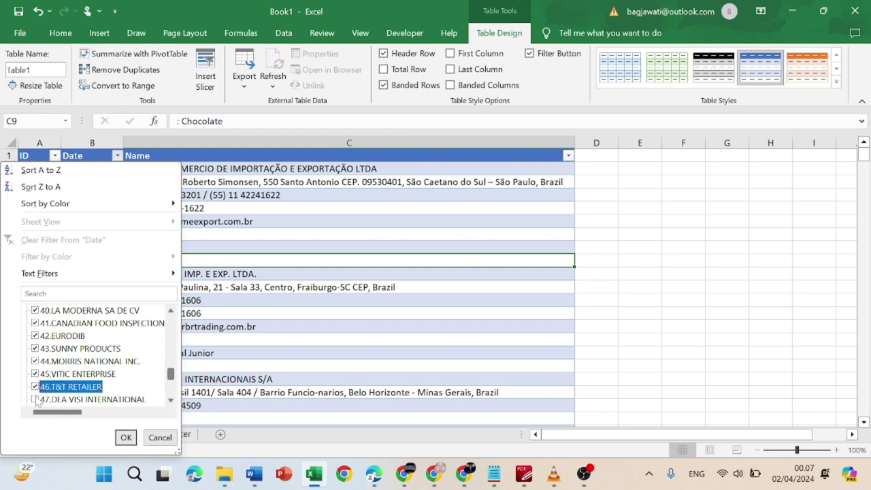
left_click(36, 399)
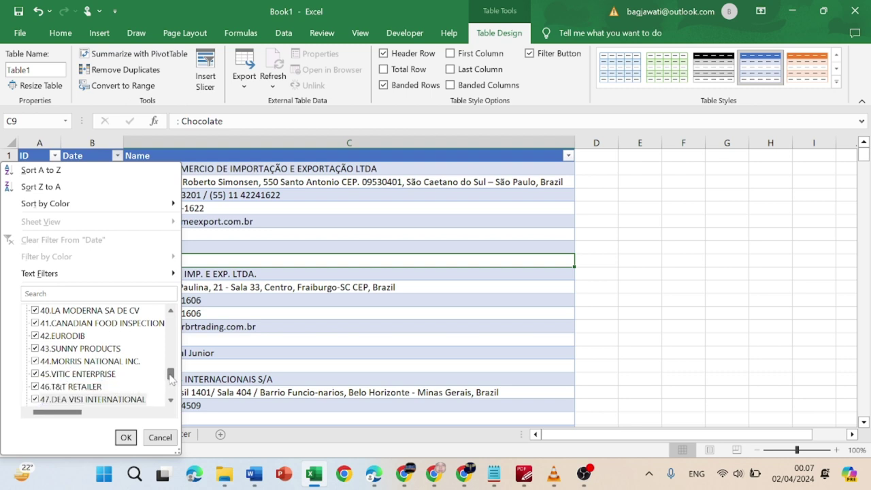
left_click_drag(171, 378, 172, 385)
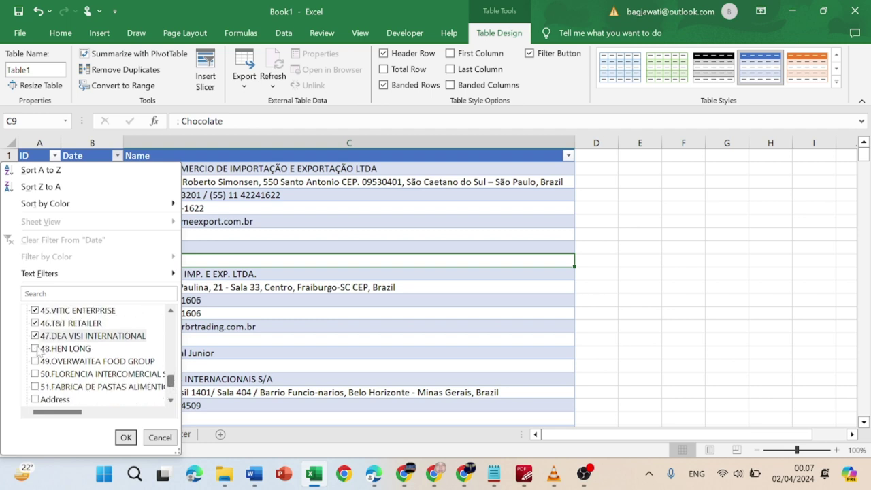
left_click(36, 348)
left_click(36, 361)
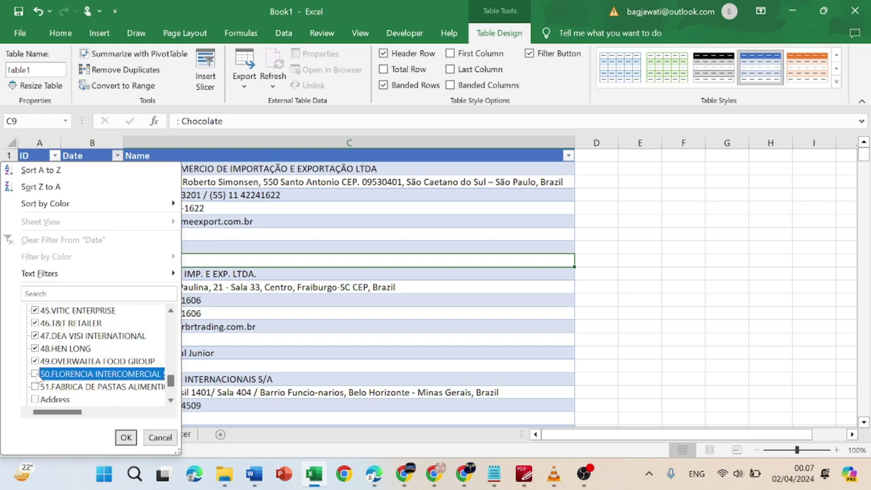
left_click(36, 387)
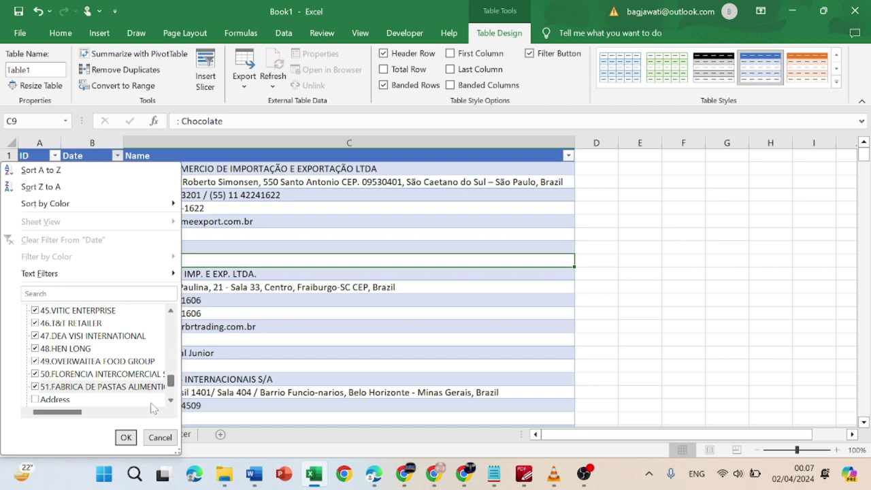
left_click(126, 437)
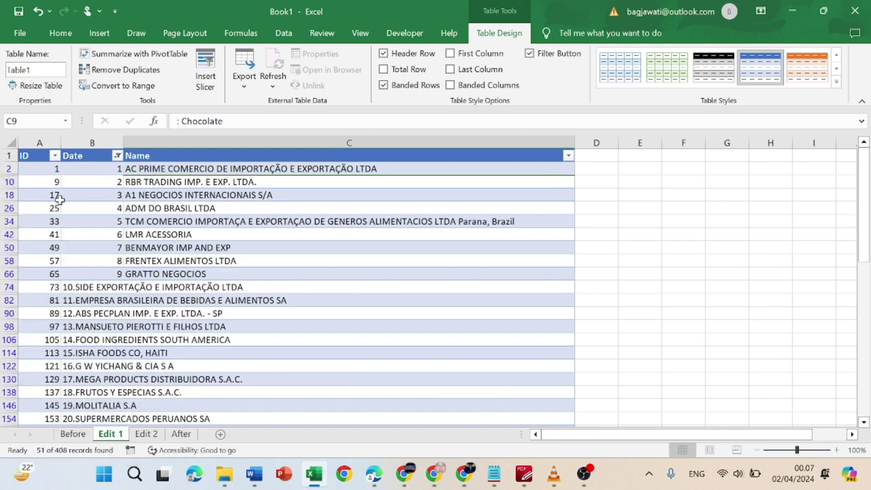
Copy the filtered company rows and paste them as values at Edit 2 cell B2
left_click(53, 166)
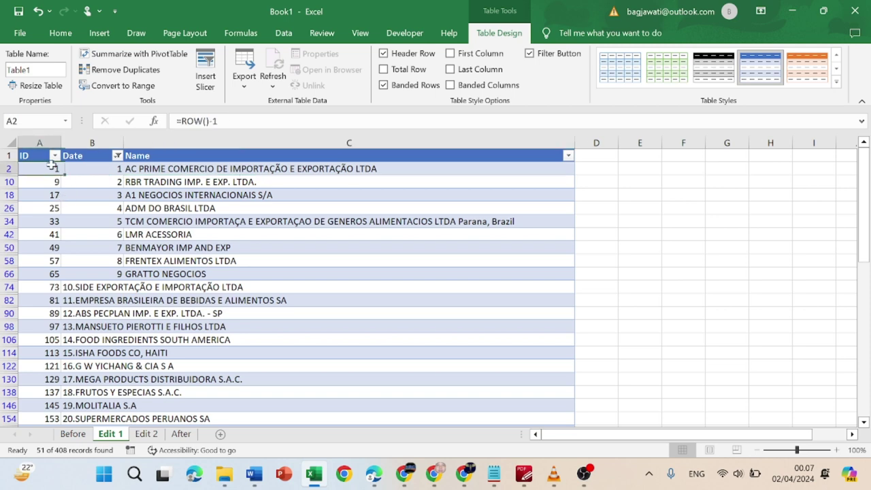
left_click(87, 168)
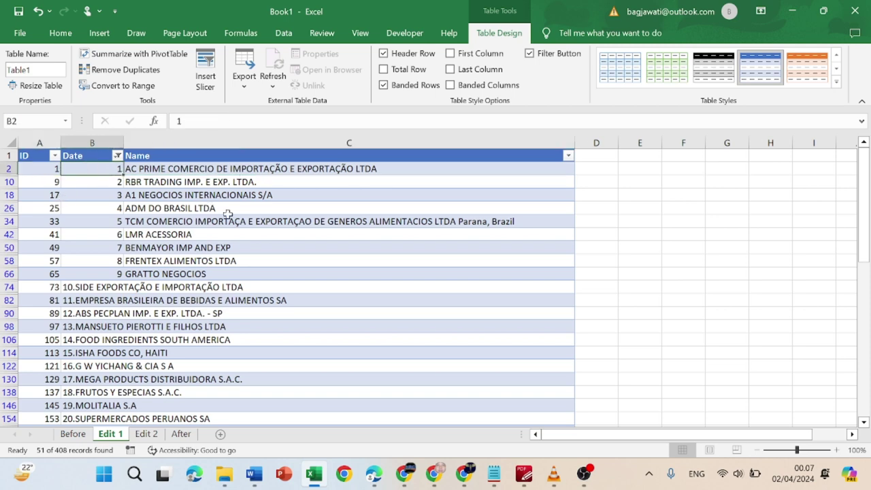
scroll(249, 226, "down", 5)
scroll(259, 235, "down", 2)
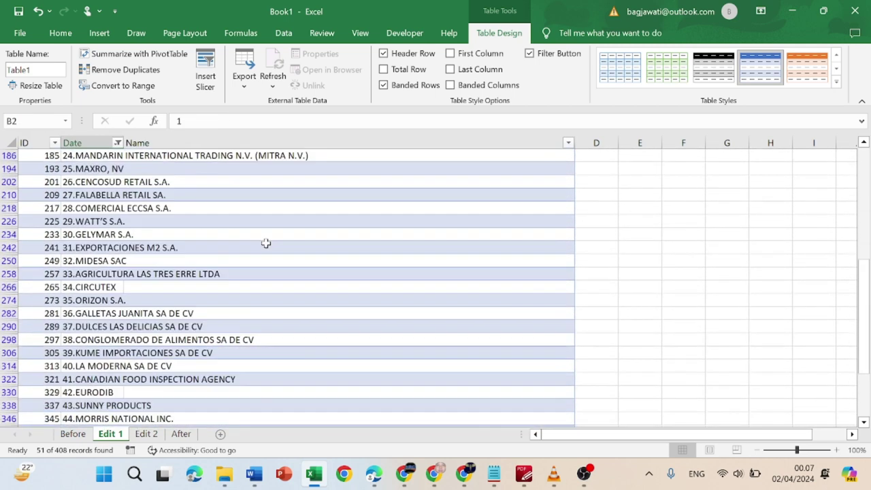
scroll(264, 242, "down", 2)
scroll(266, 242, "down", 1)
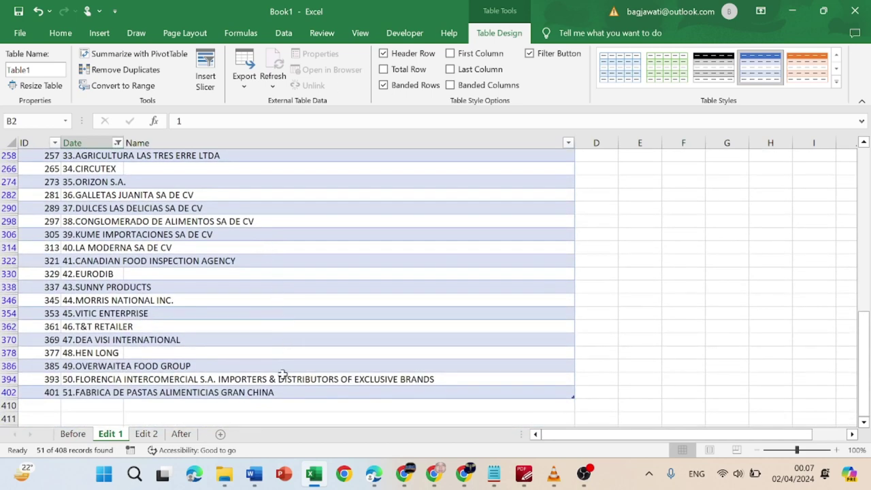
key("ctrl+a")
key("ctrl+c")
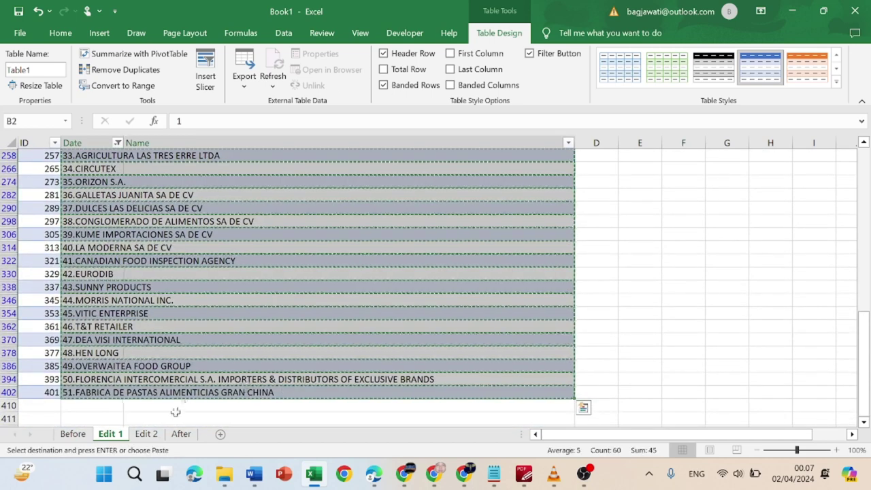
left_click(147, 433)
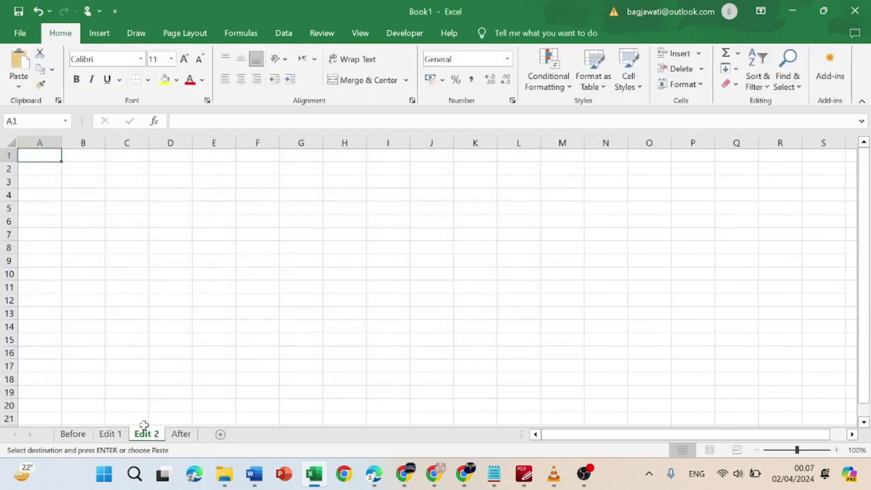
left_click(75, 166)
right_click(81, 167)
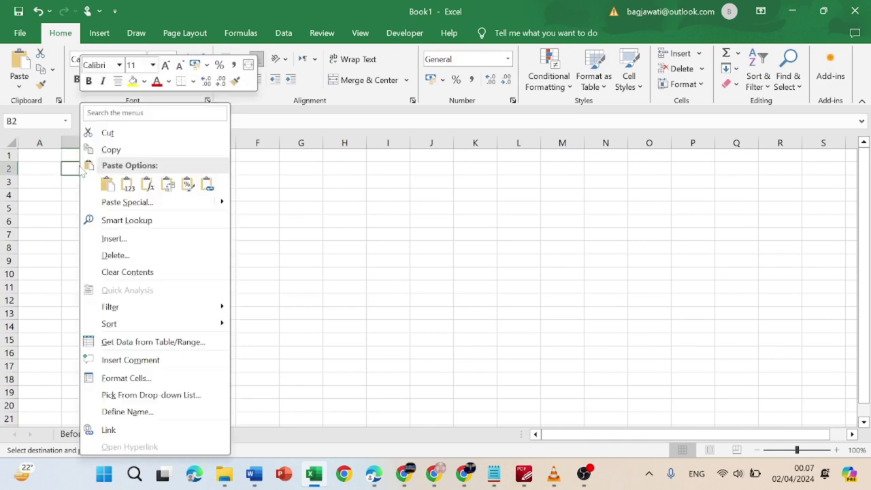
left_click(126, 184)
left_click(300, 263)
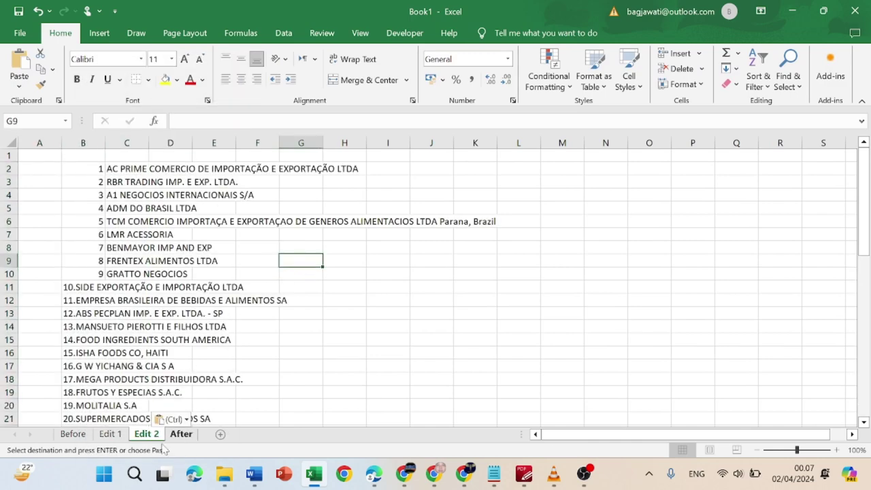
Copy the visible ID values from Edit 1 and paste them as values into Edit 2 column A
left_click(111, 433)
left_click(44, 138)
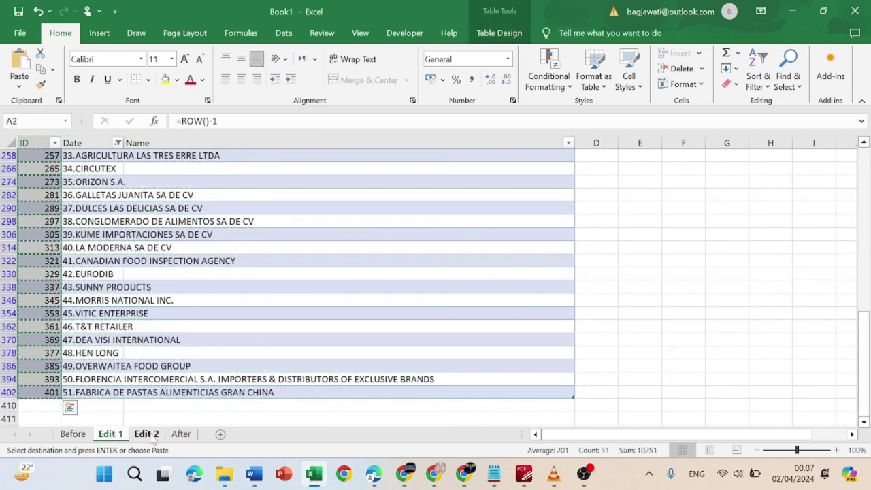
left_click(149, 435)
left_click(48, 142)
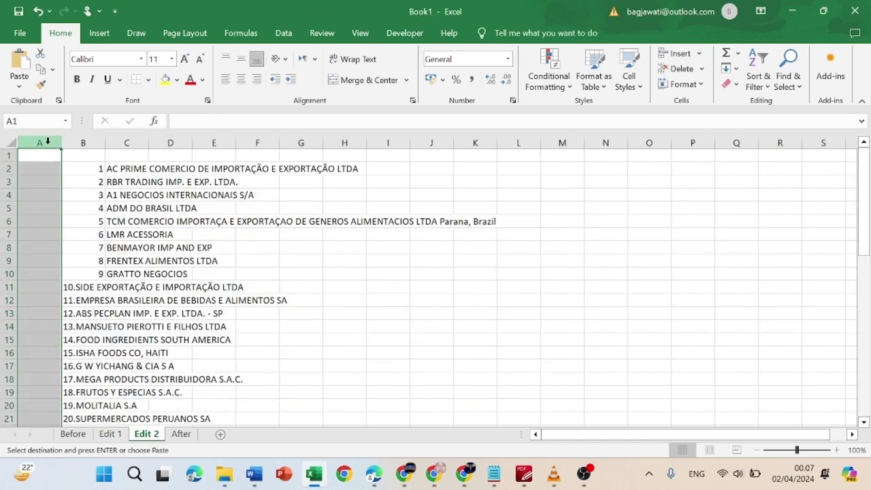
right_click(49, 144)
left_click(95, 228)
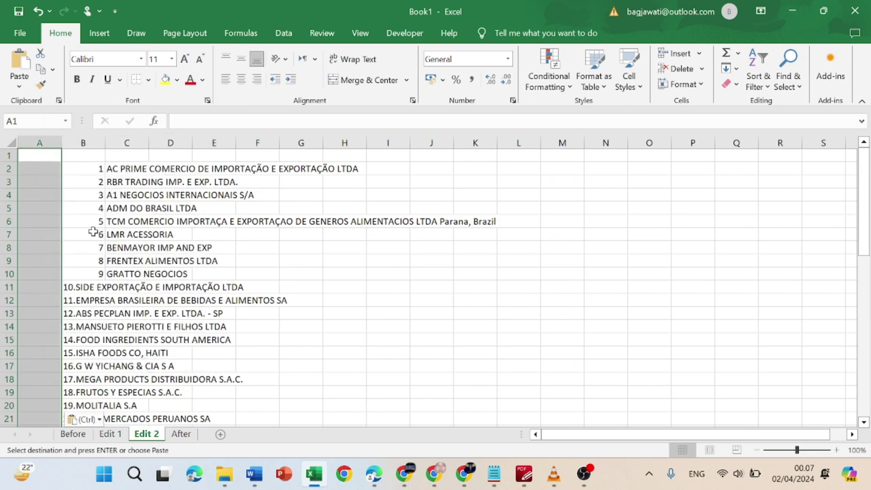
left_click(331, 283)
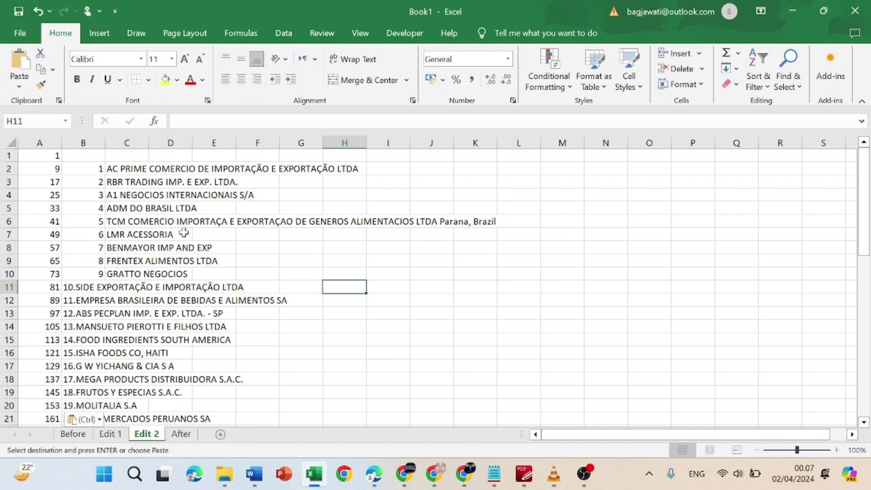
left_click(178, 158)
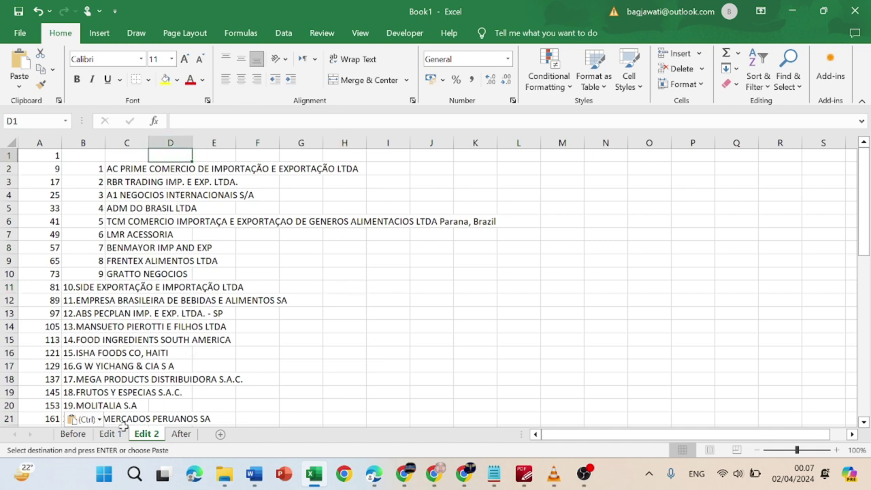
On Edit 1, filter the Date column to show only the Address rows
left_click(110, 433)
scroll(60, 198, "up", 1)
scroll(60, 199, "up", 7)
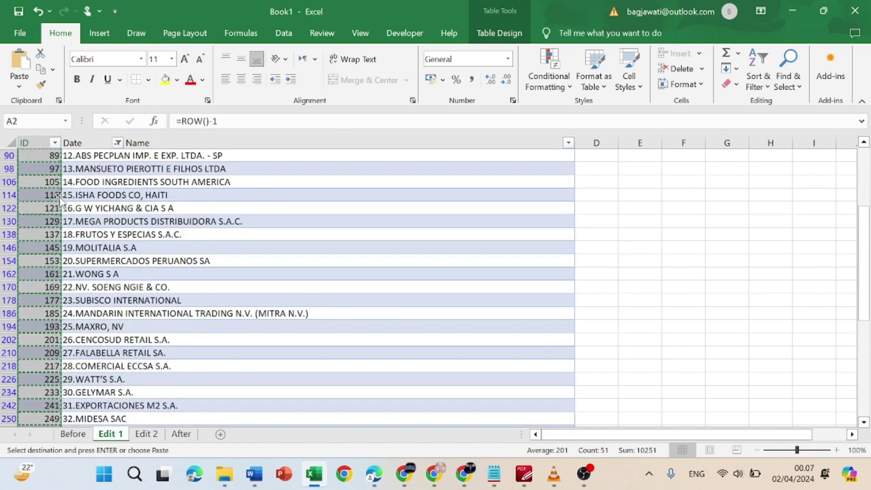
scroll(59, 199, "up", 4)
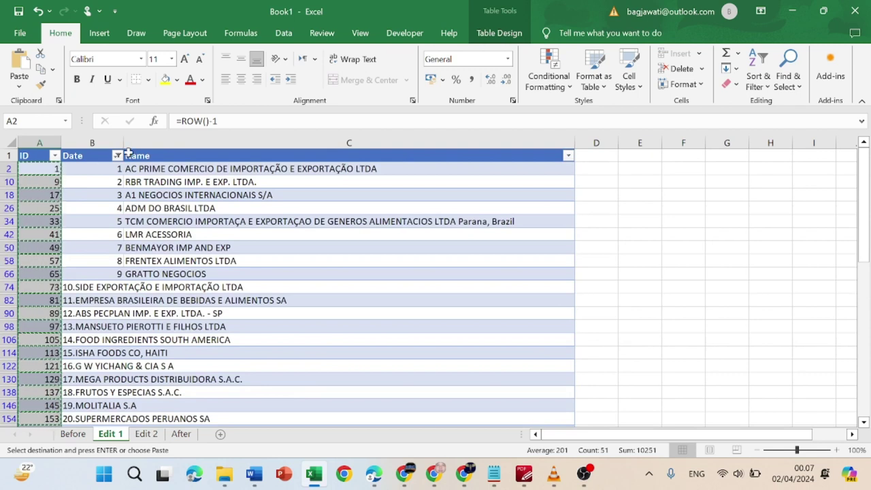
left_click(117, 156)
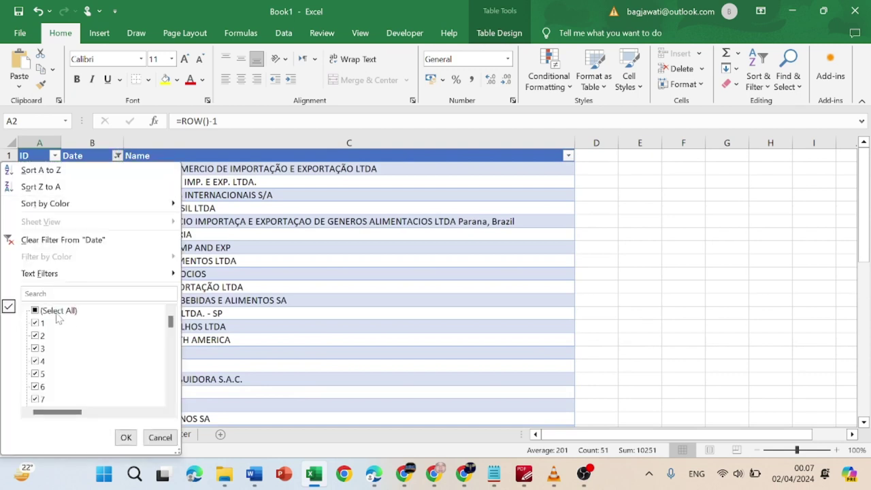
left_click(59, 311)
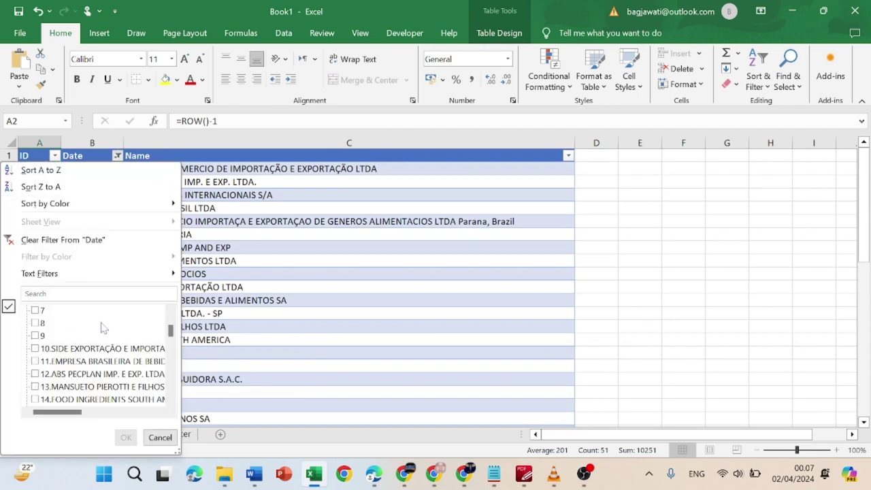
scroll(104, 320, "down", 20)
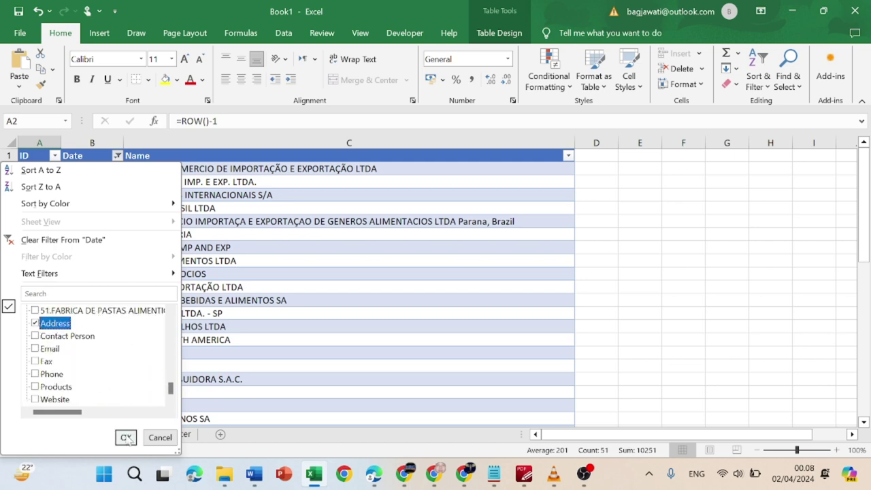
left_click(126, 438)
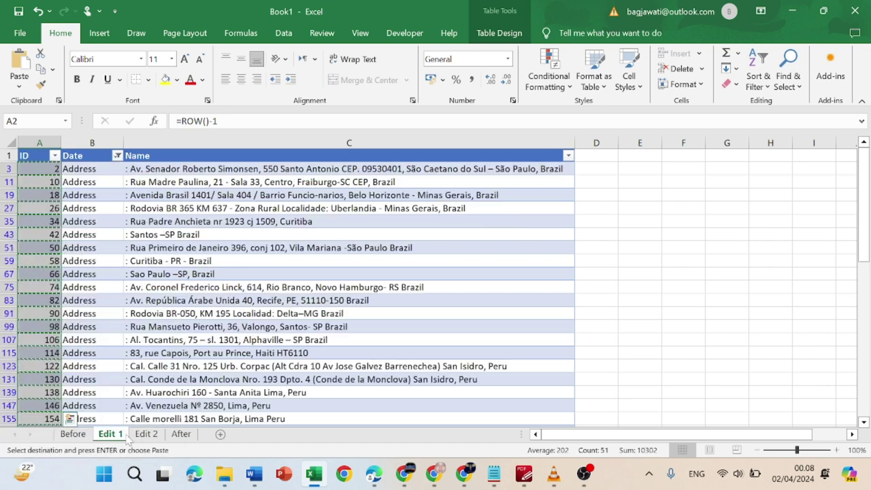
Colour the Address rows red, copy them, and paste as values at Edit 2 cell D2
left_click(84, 169)
scroll(285, 306, "down", 5)
scroll(285, 307, "down", 2)
scroll(285, 312, "down", 5)
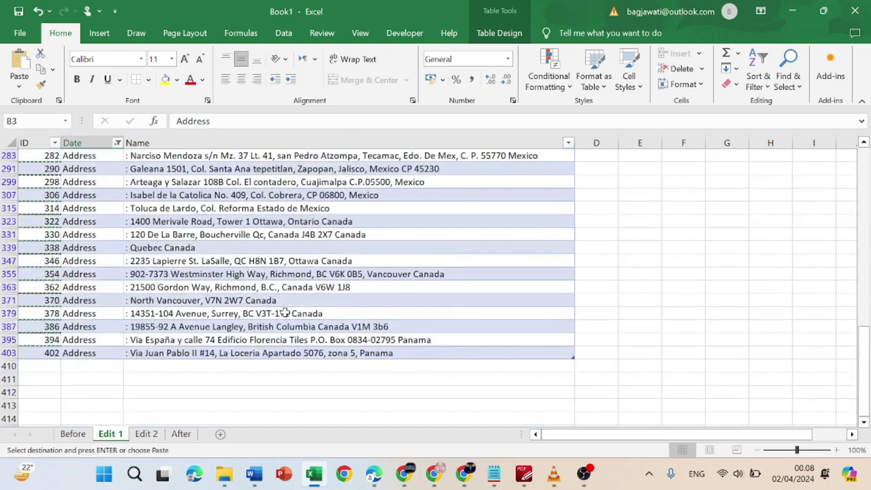
left_click(287, 353, "shift")
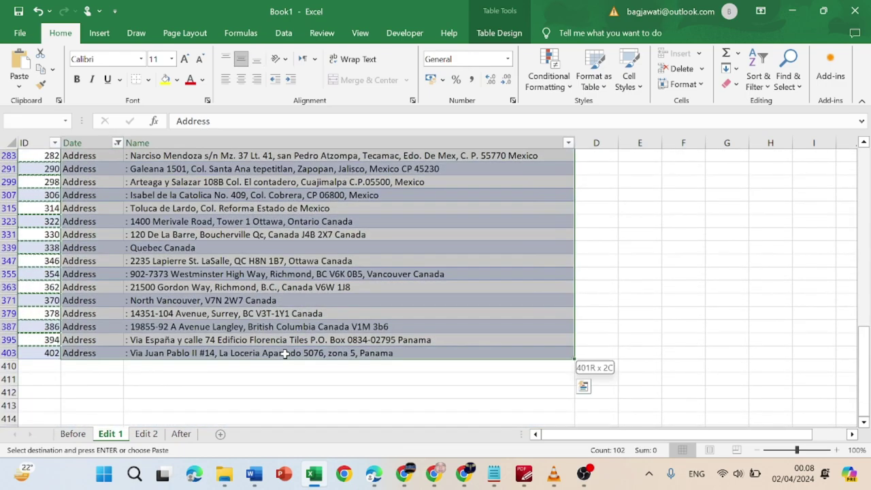
left_click(196, 83)
key("ctrl+c")
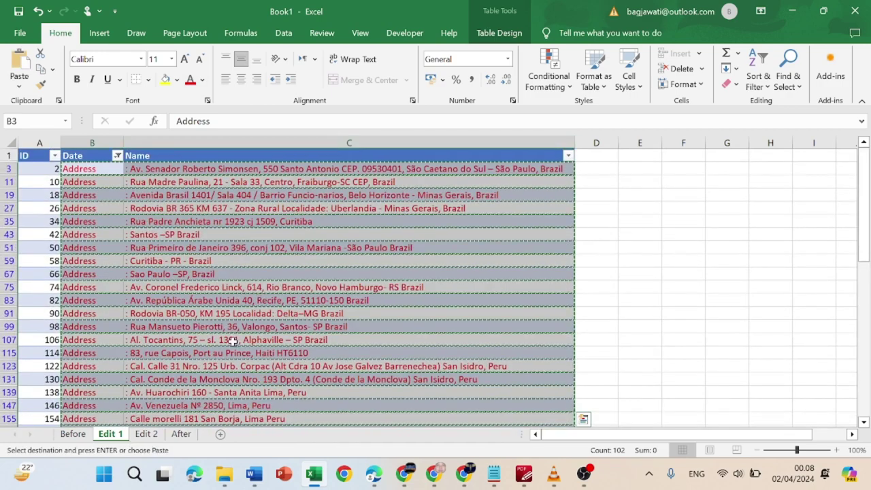
left_click(150, 435)
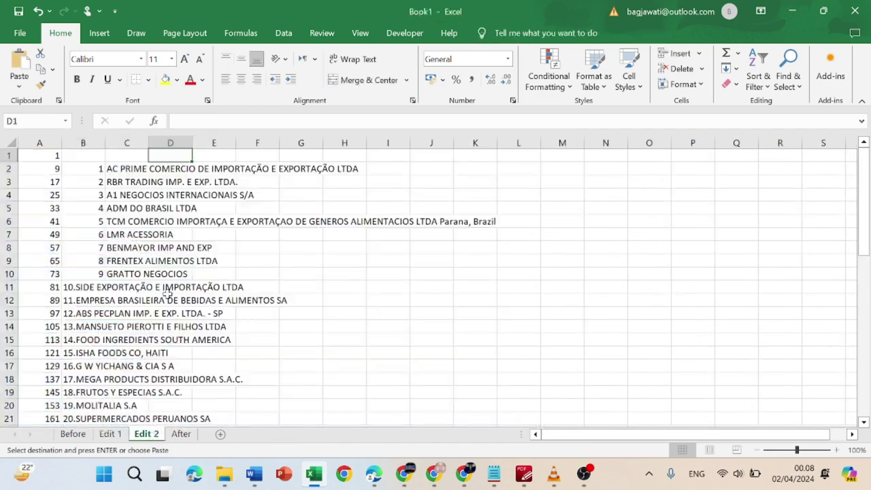
left_click(182, 165)
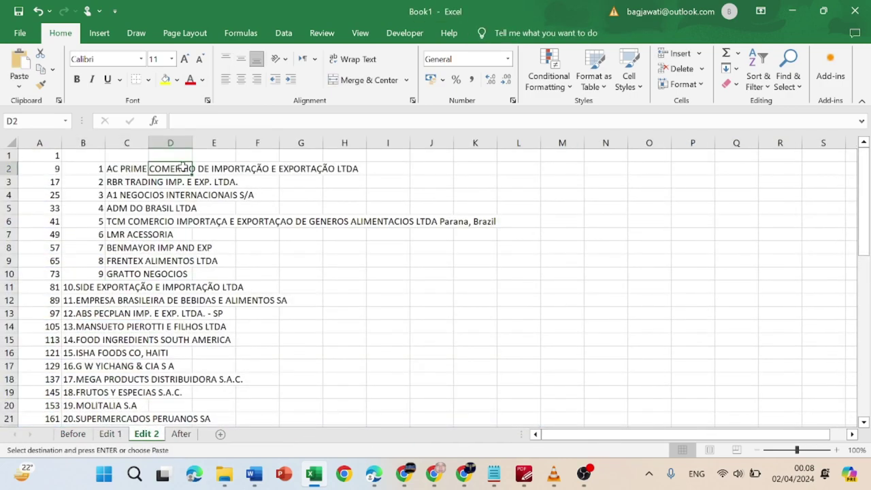
right_click(183, 167)
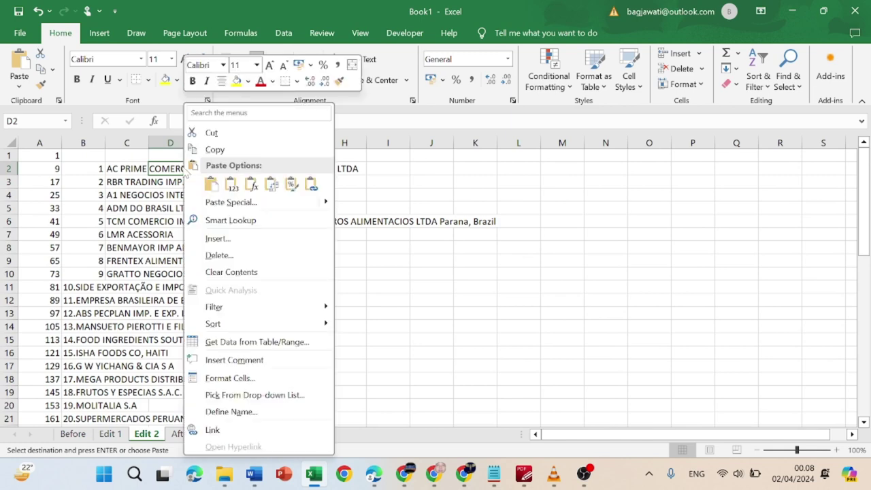
left_click(230, 184)
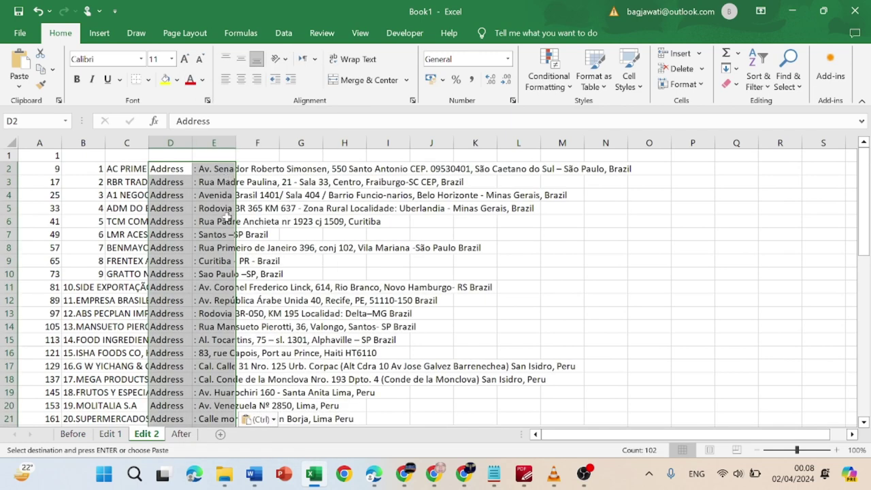
On Edit 1, change the Date filter from Address to Contact Person only
left_click(115, 438)
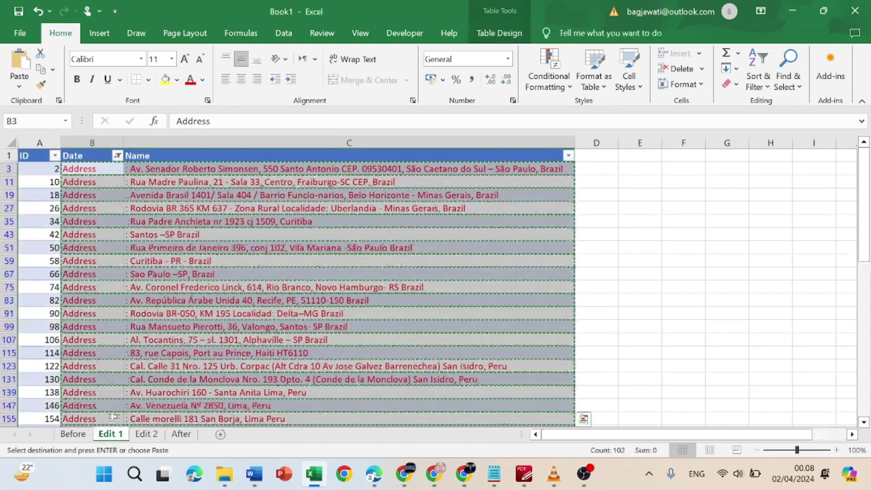
left_click(117, 155)
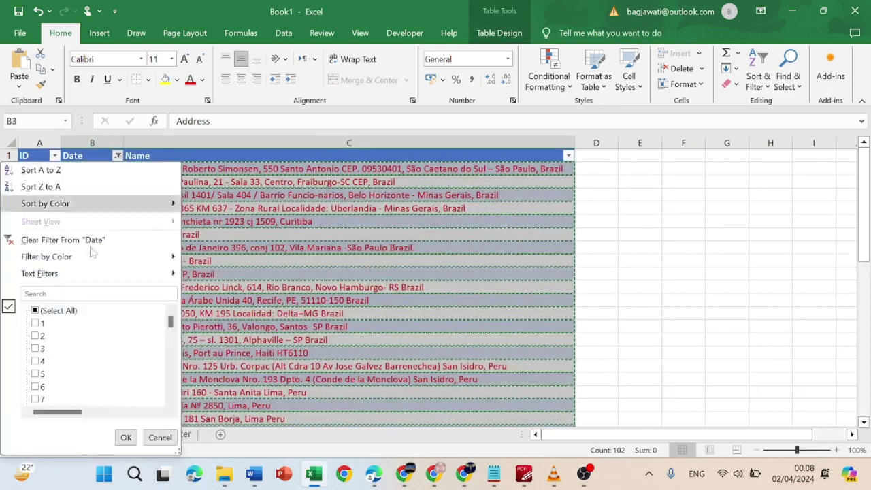
scroll(47, 325, "down", 9)
scroll(47, 325, "down", 5)
scroll(47, 325, "down", 3)
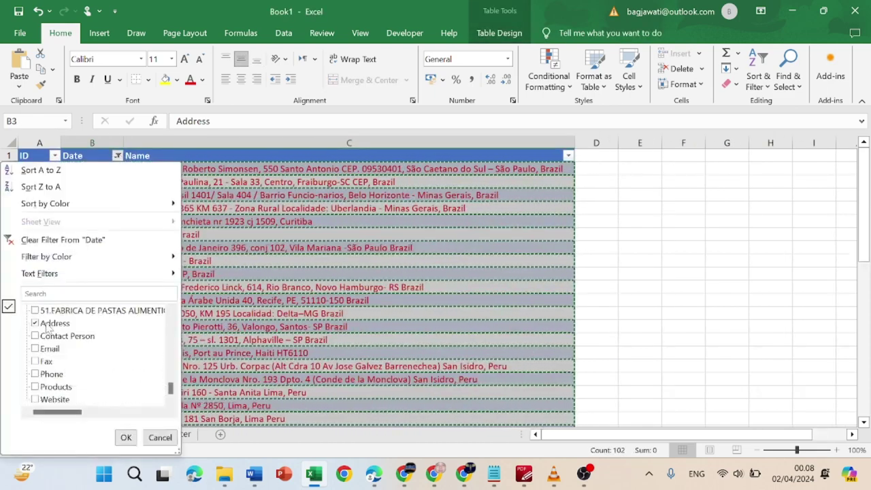
left_click(47, 324)
left_click(51, 335)
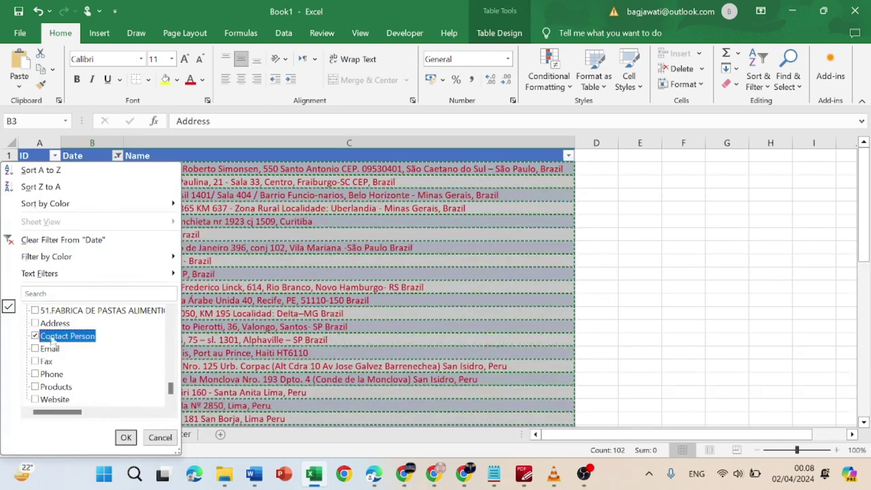
left_click(126, 438)
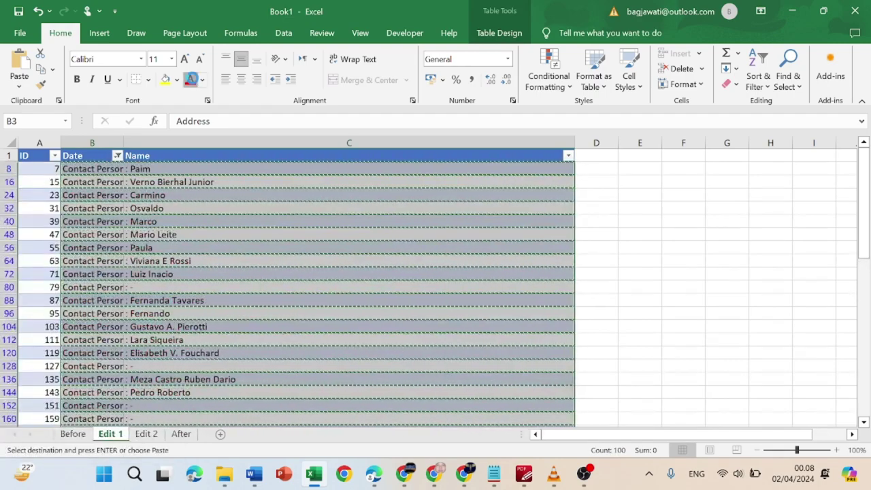
Colour the Contact Person rows red and select all of them
left_click(191, 79)
scroll(263, 294, "down", 7)
scroll(263, 293, "down", 5)
scroll(263, 293, "down", 1)
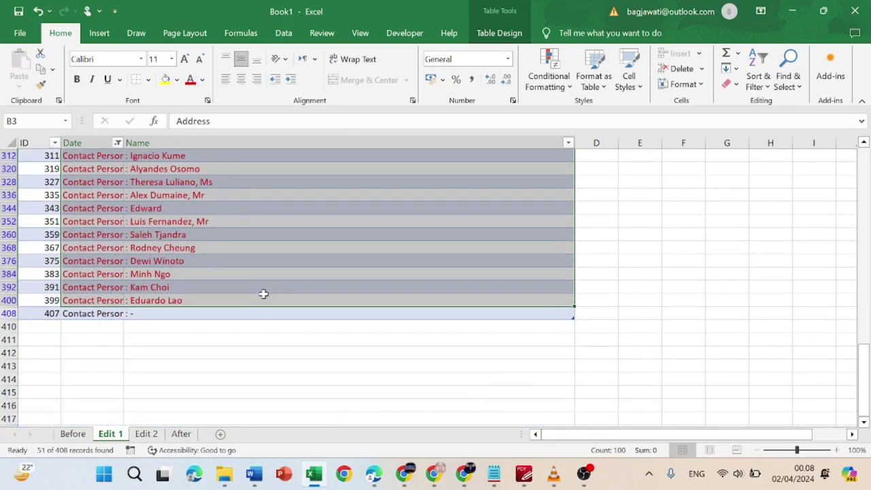
left_click_drag(397, 313, 398, 312)
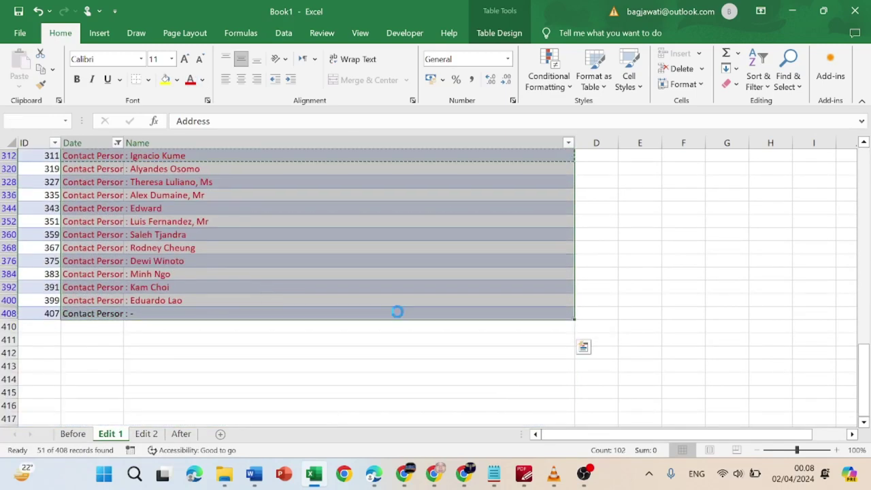
Paste the Contact Person rows as values at Edit 2 cell F2, then return to Edit 1
left_click(149, 434)
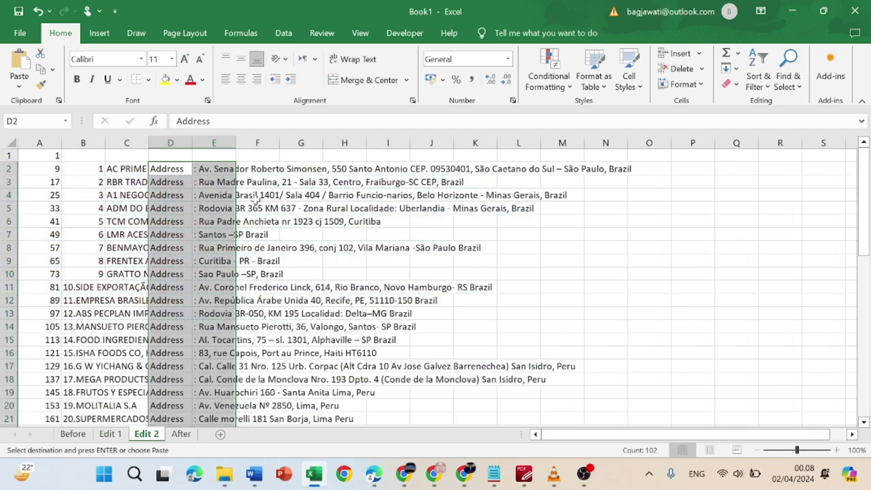
left_click(254, 168)
key("ctrl+v")
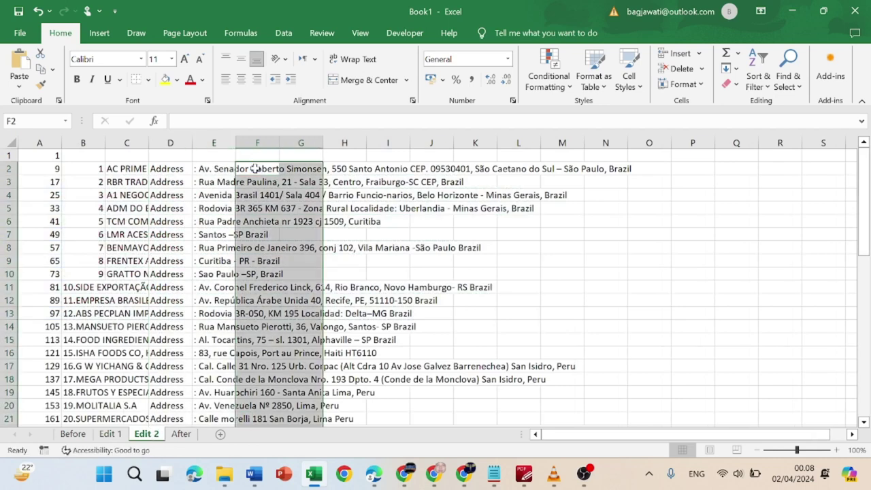
key("ctrl+z")
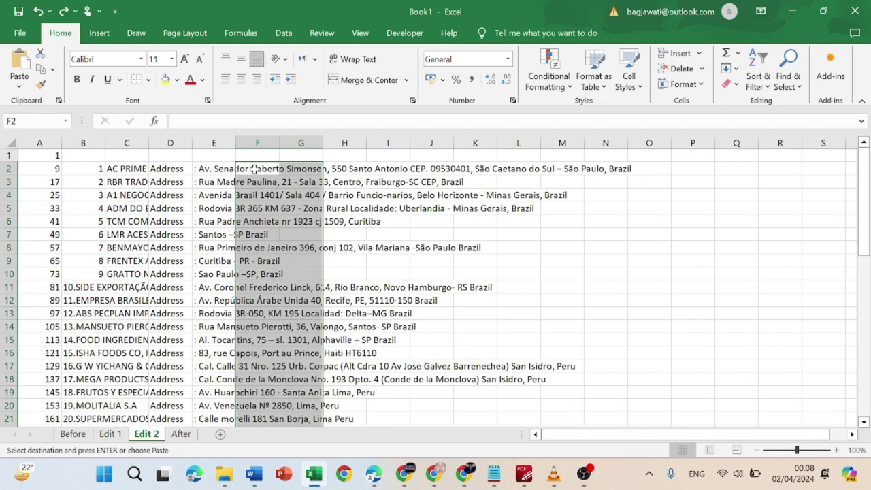
right_click(256, 170)
left_click(293, 186)
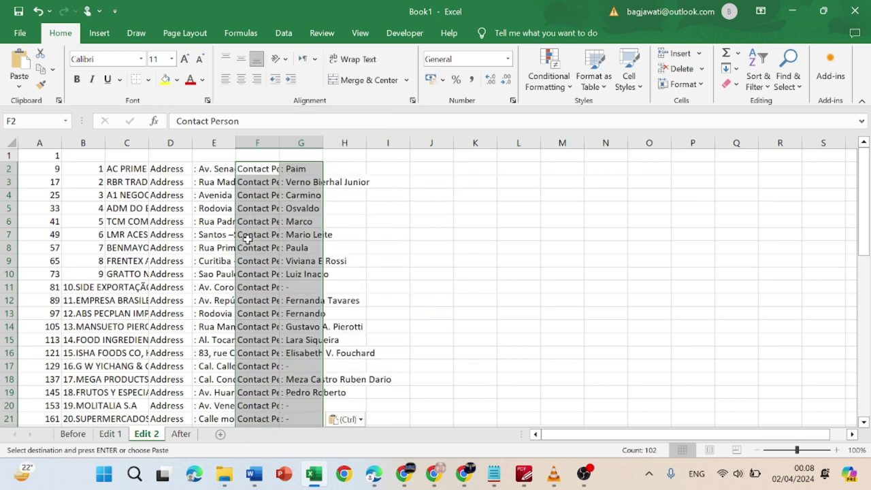
scroll(248, 237, "down", 20)
scroll(246, 240, "up", 10)
scroll(247, 239, "up", 5)
scroll(246, 239, "up", 1)
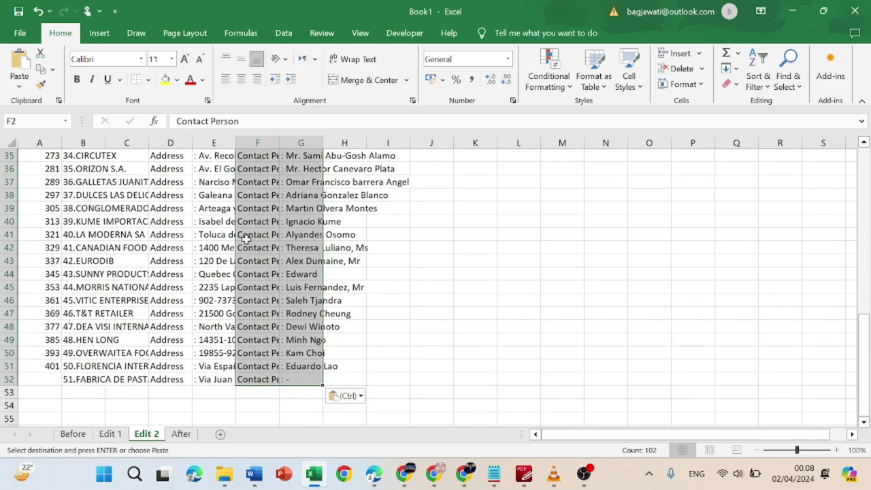
scroll(247, 239, "up", 10)
scroll(247, 239, "up", 1)
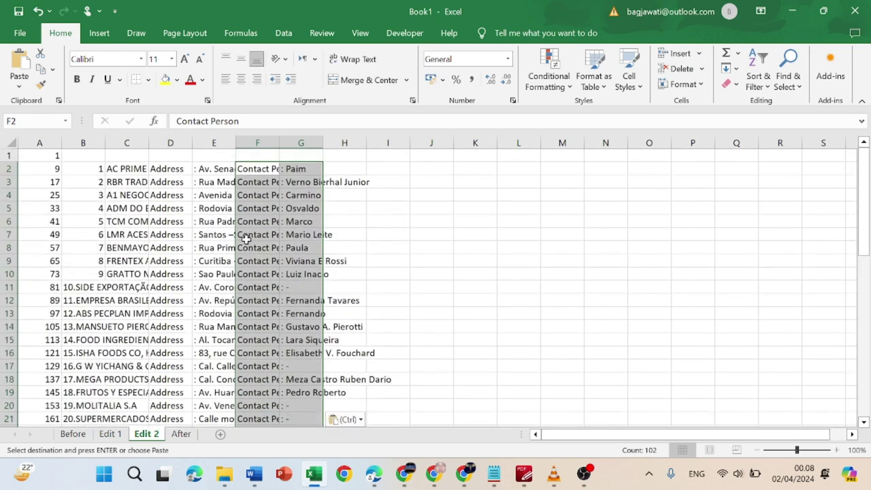
left_click(110, 433)
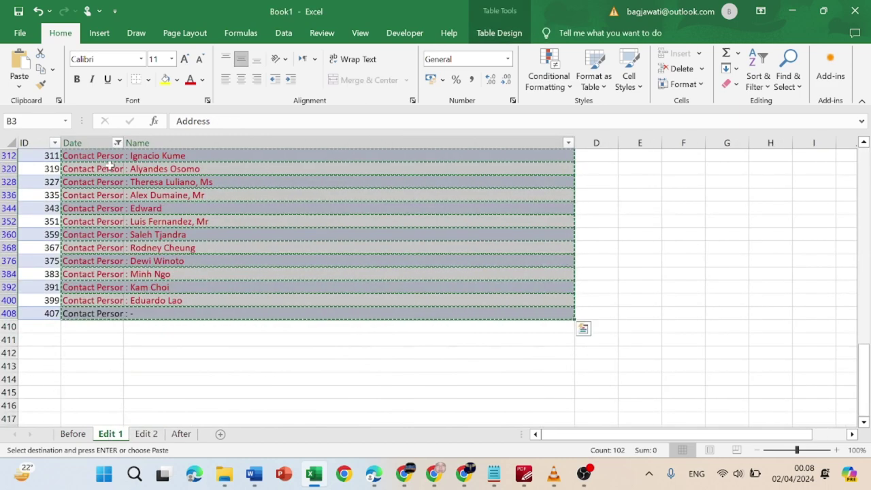
Filter Edit 1's Date column to show only the Email rows
left_click(118, 144)
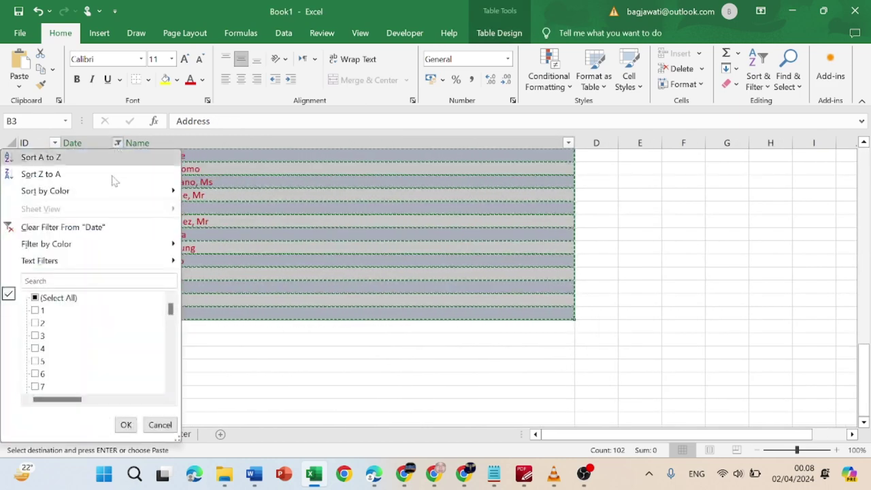
scroll(80, 353, "down", 4)
scroll(80, 353, "down", 3)
scroll(79, 352, "down", 3)
scroll(80, 351, "down", 5)
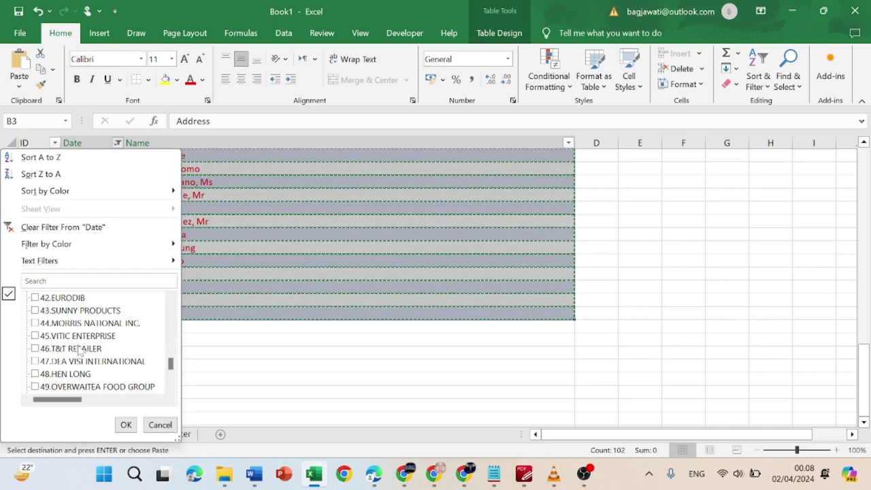
scroll(78, 348, "down", 4)
left_click(46, 325)
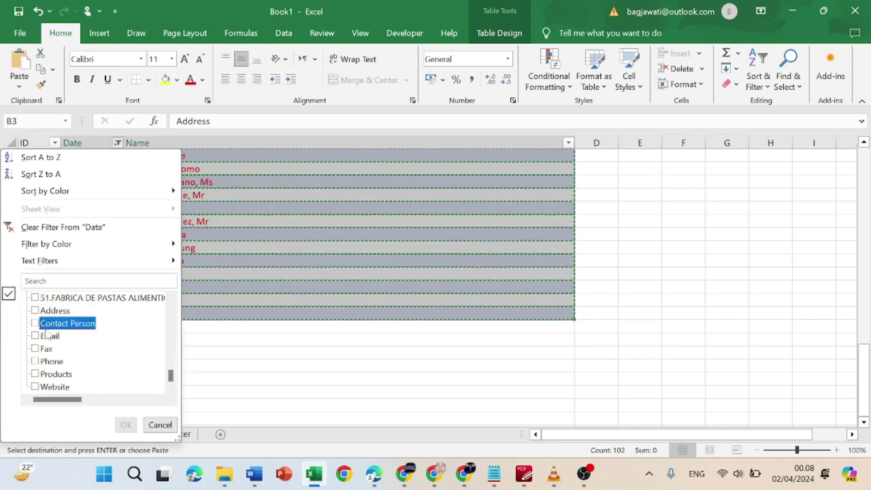
left_click(47, 336)
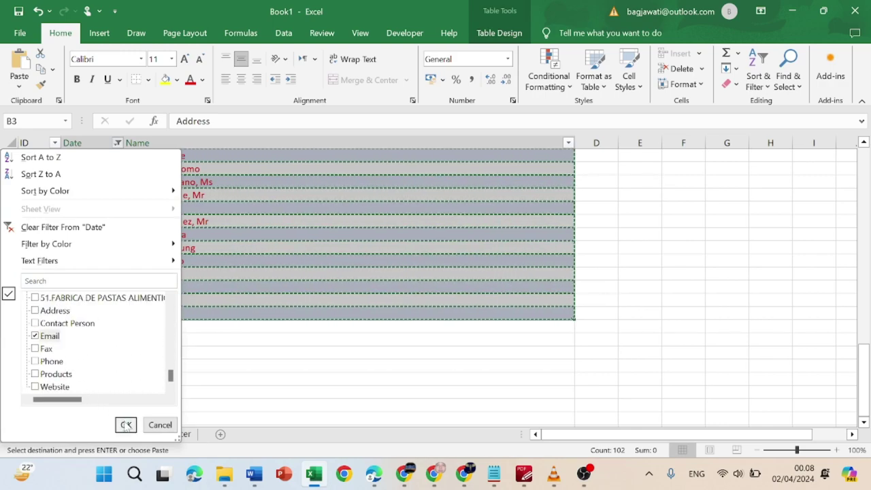
left_click(126, 425)
Paste the Email labels and addresses as values into H2 on Edit 2
scroll(235, 280, "down", 5)
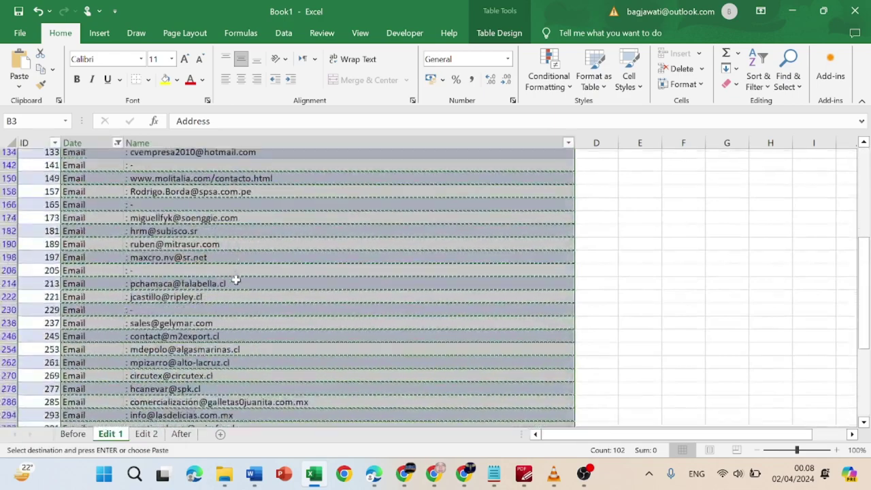
scroll(235, 280, "down", 1)
scroll(237, 280, "down", 3)
scroll(238, 281, "down", 3)
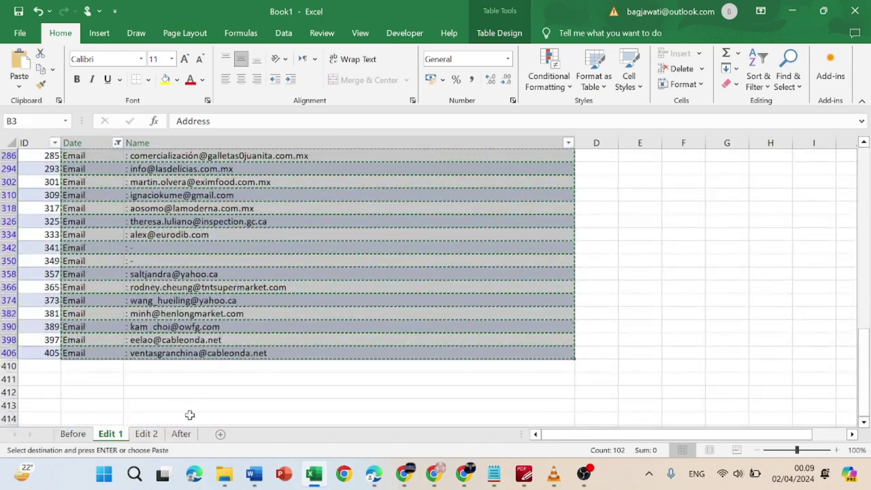
left_click(154, 436)
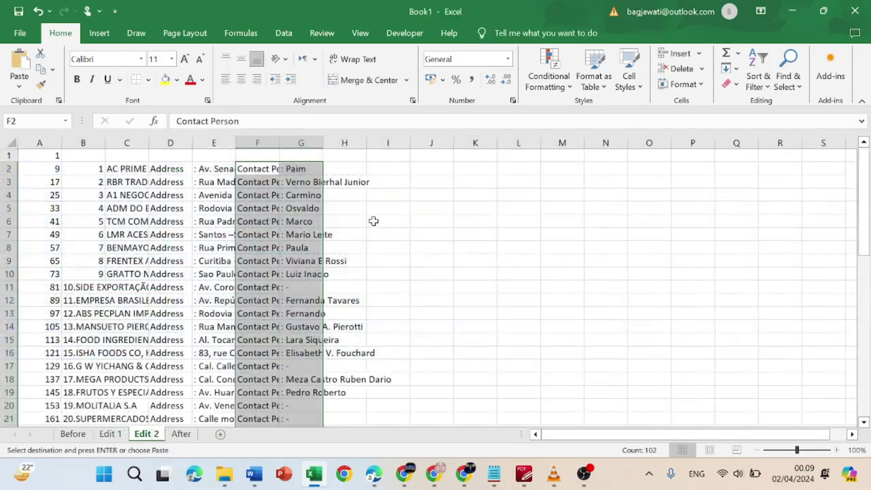
left_click(347, 167)
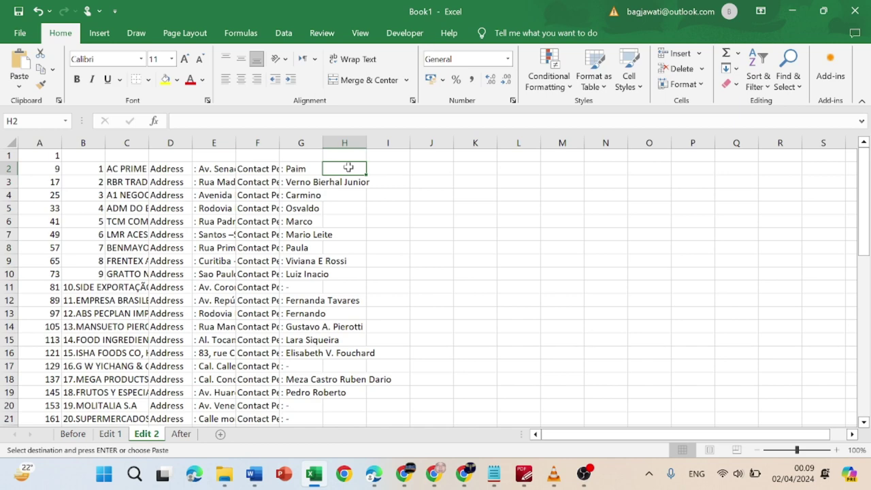
key("ctrl+v")
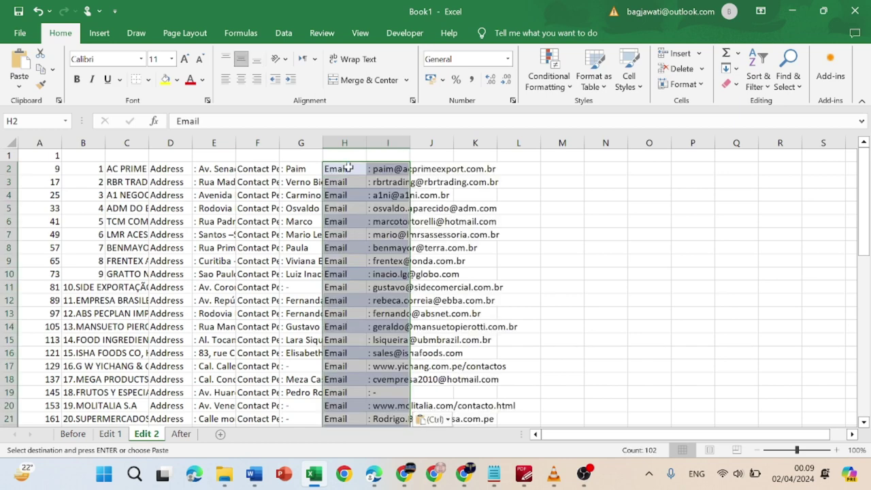
key("ctrl+z")
right_click(350, 170)
left_click(393, 185)
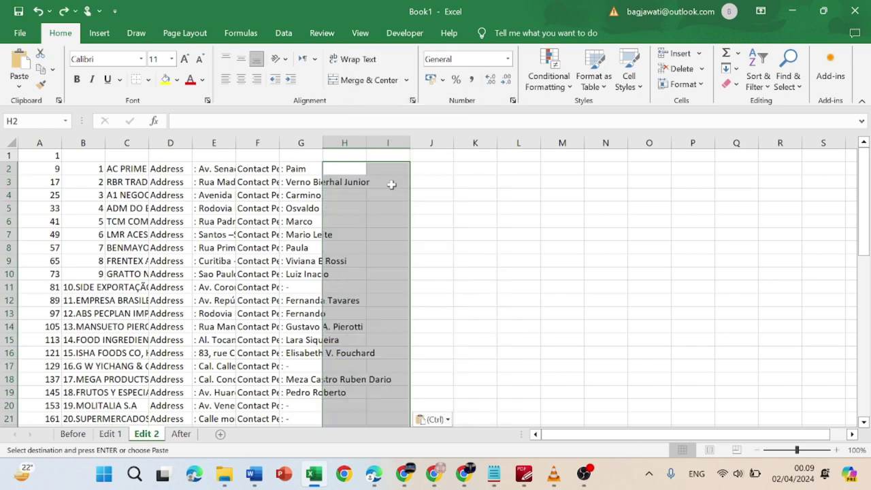
left_click(459, 221)
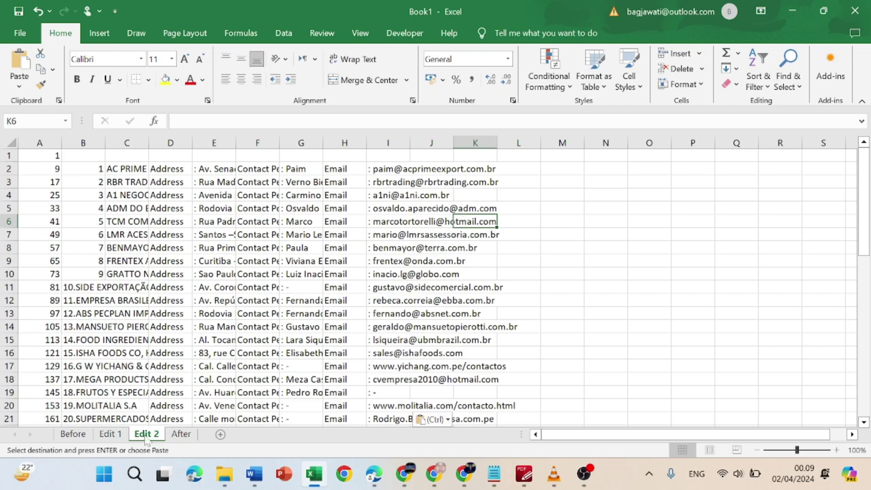
Back on Edit 1, filter the Date column to show only the Fax rows
left_click(111, 433)
scroll(124, 284, "up", 6)
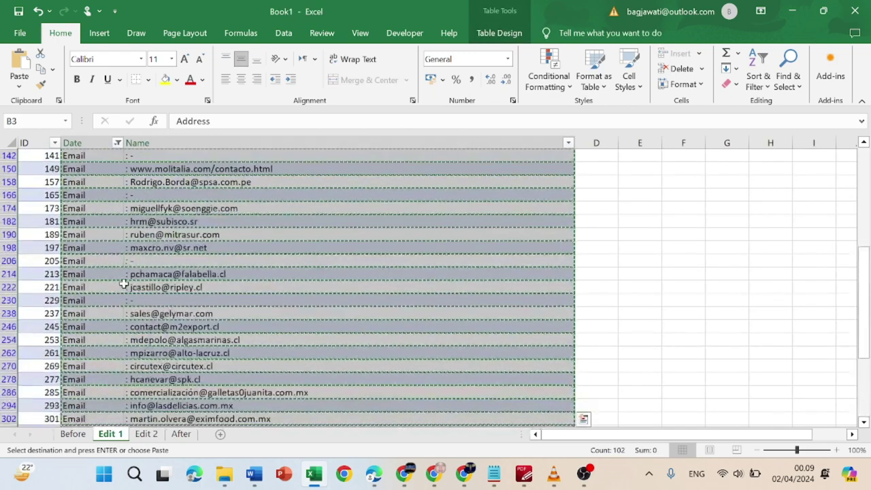
scroll(124, 283, "up", 4)
scroll(124, 283, "up", 2)
left_click(117, 156)
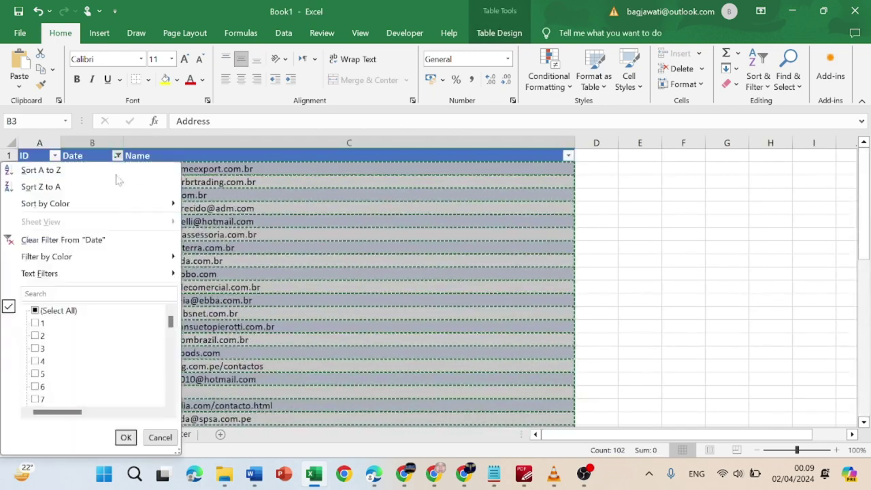
scroll(49, 358, "down", 15)
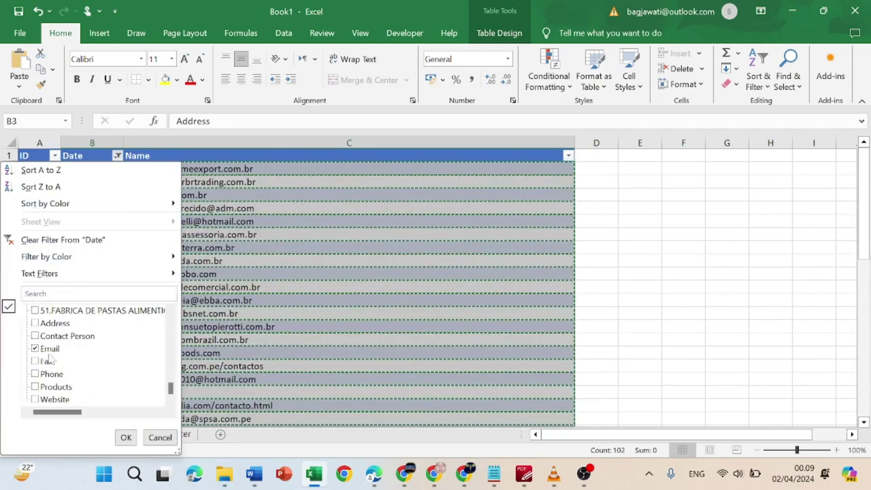
left_click(48, 349)
left_click(46, 360)
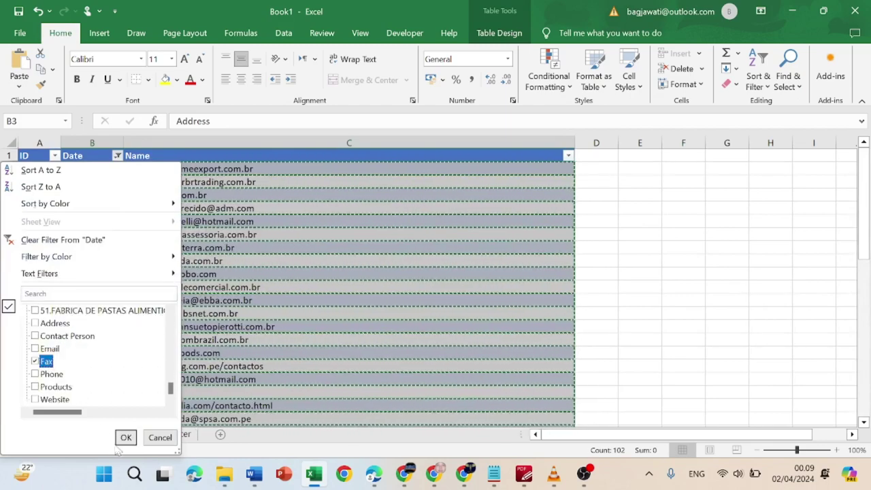
left_click(126, 438)
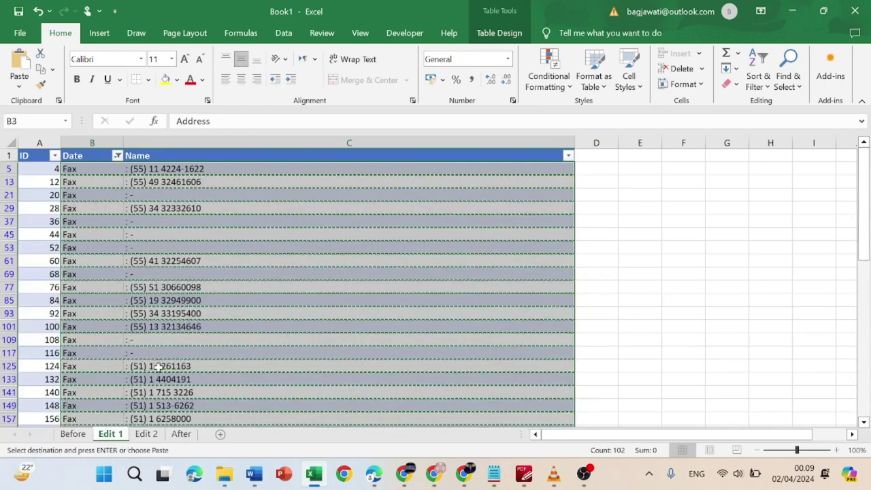
Paste the Fax labels and numbers as values into J2 on Edit 2, then return to Edit 1
scroll(252, 306, "down", 3)
scroll(252, 306, "down", 3)
scroll(252, 306, "down", 4)
scroll(252, 306, "down", 3)
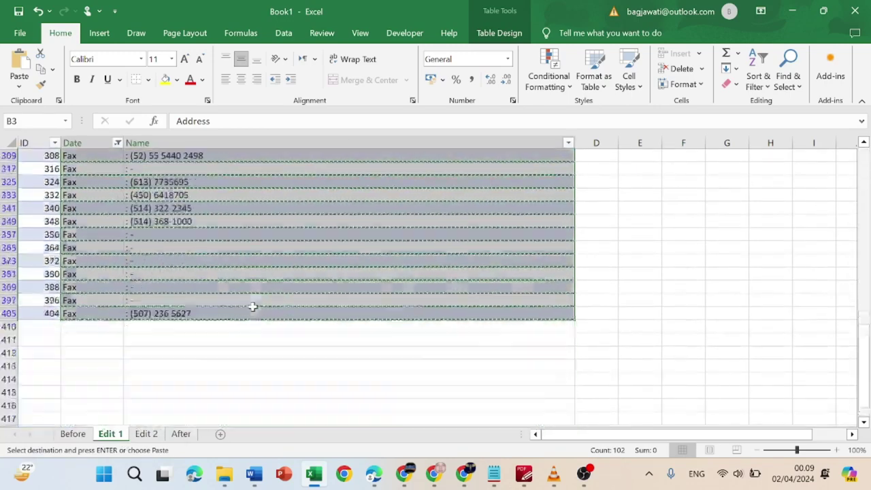
scroll(252, 307, "down", 2)
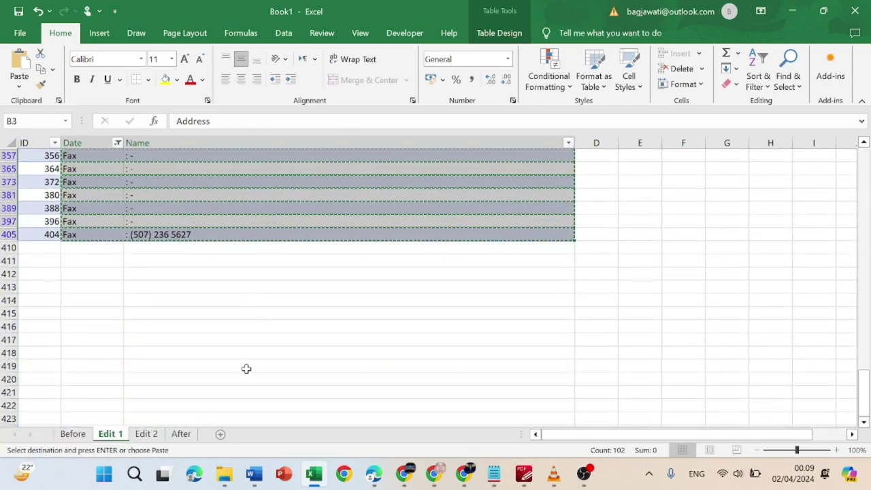
left_click(145, 433)
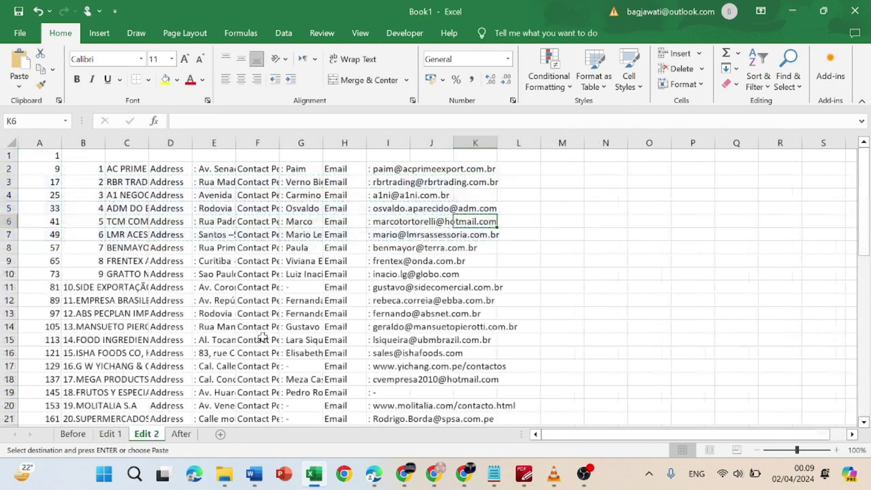
left_click(510, 170)
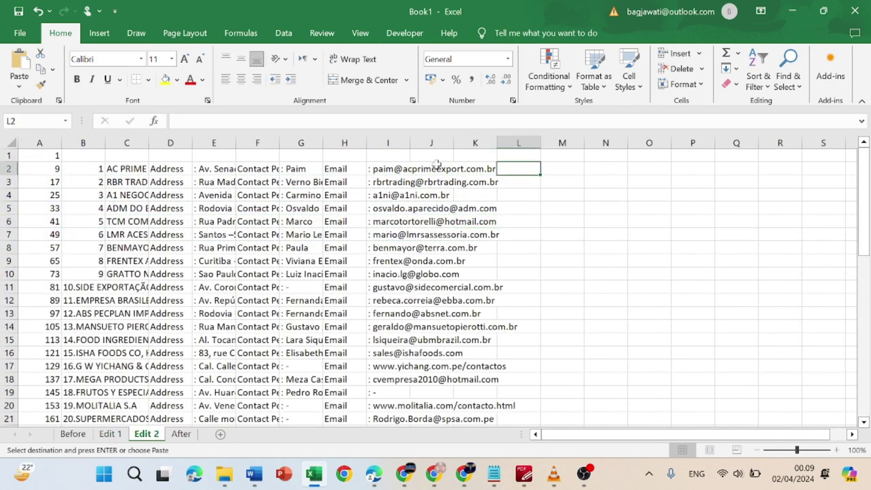
left_click(436, 165)
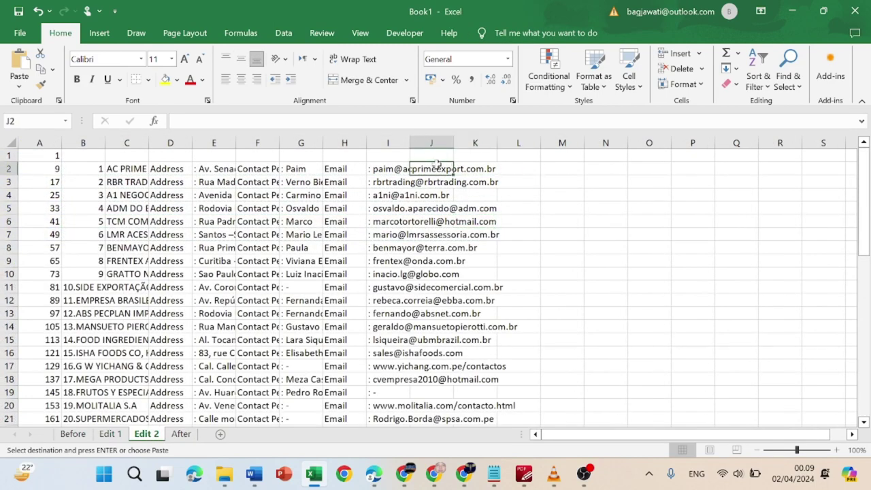
key("ctrl+v")
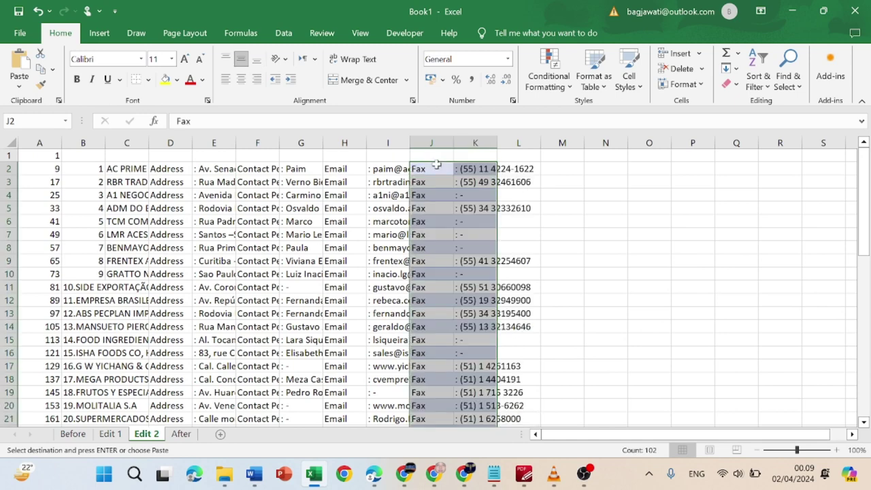
key("ctrl+z")
right_click(437, 167)
left_click(482, 183)
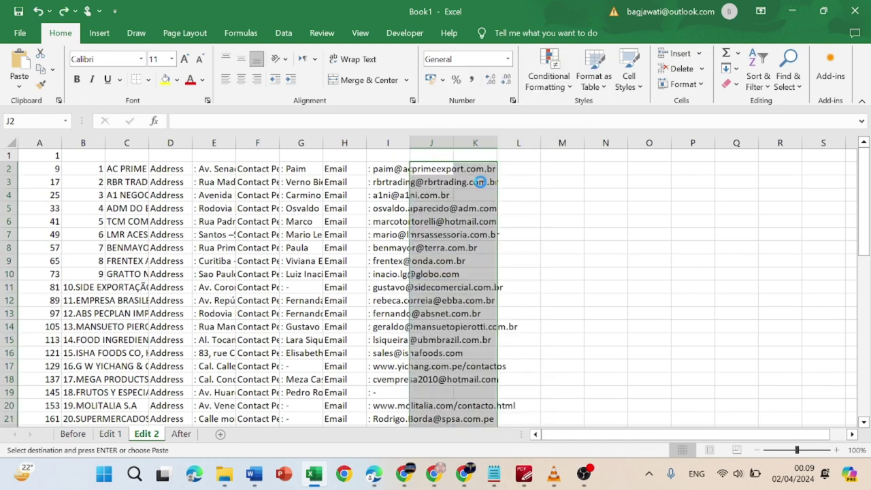
left_click(455, 234)
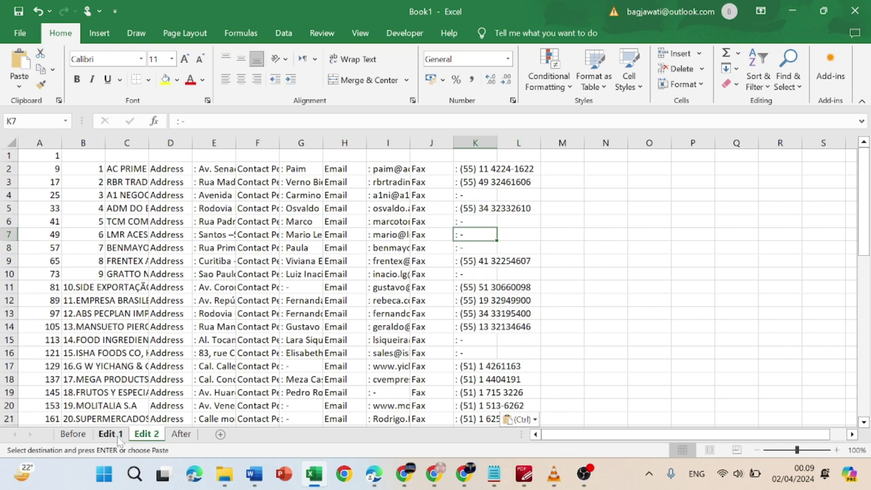
left_click(117, 436)
Change the Date column filter from Fax to show only the Phone rows
scroll(157, 257, "up", 6)
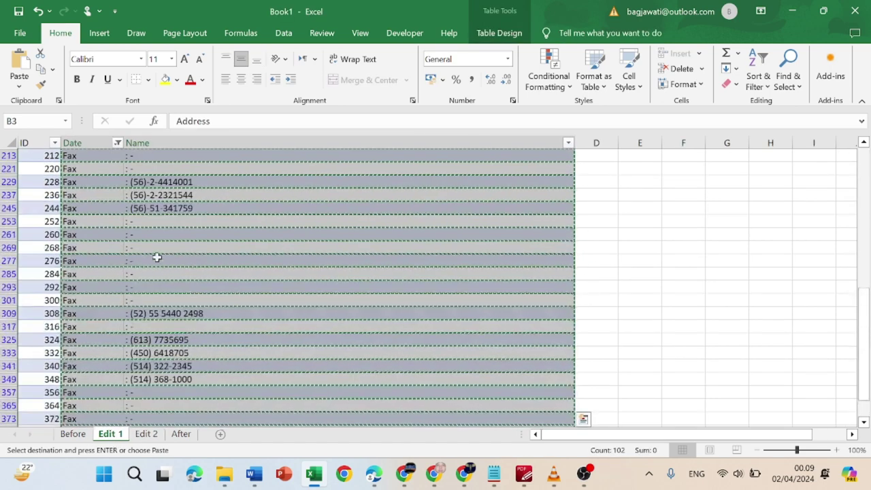
scroll(156, 257, "up", 4)
left_click(118, 142)
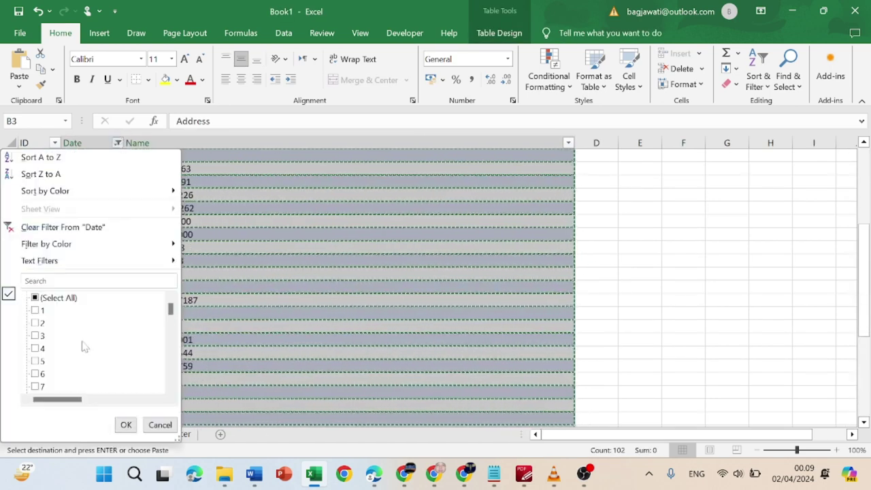
scroll(84, 347, "down", 10)
scroll(75, 351, "down", 4)
scroll(64, 354, "down", 5)
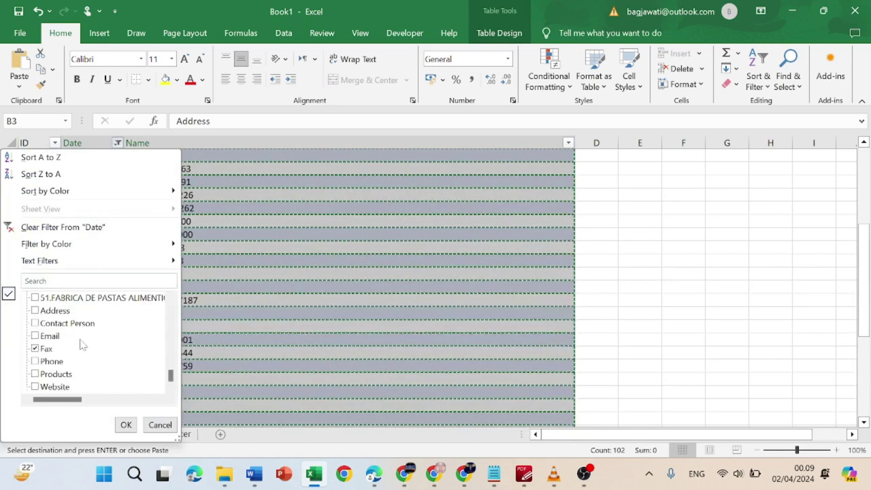
left_click(52, 361)
left_click(47, 348)
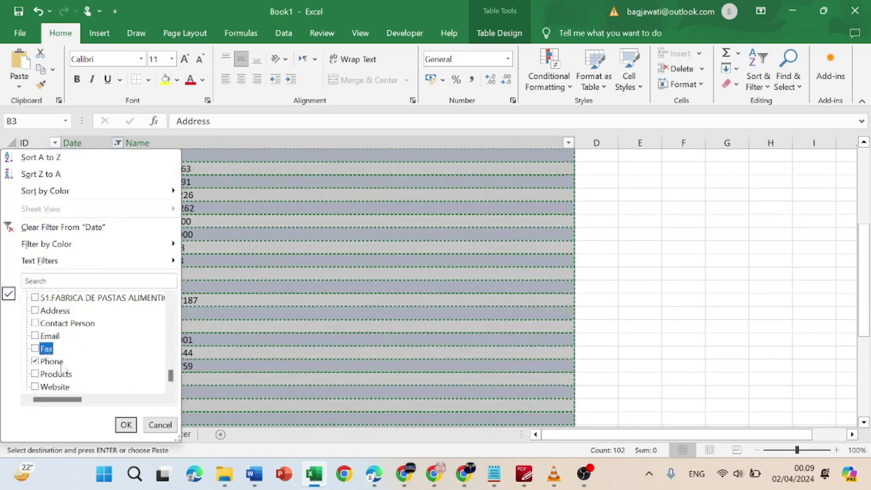
left_click(126, 424)
Paste the Phone labels and numbers into L2 on Edit 2, then return to Edit 1
scroll(216, 270, "down", 6)
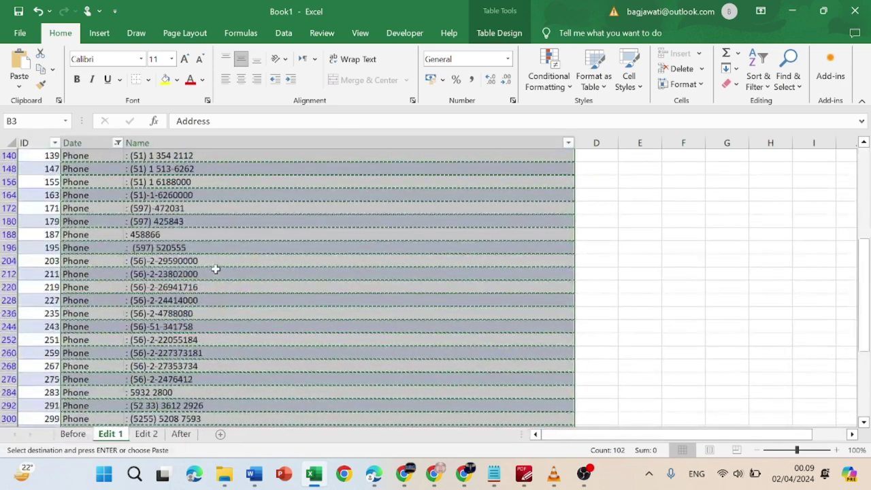
scroll(216, 271, "down", 5)
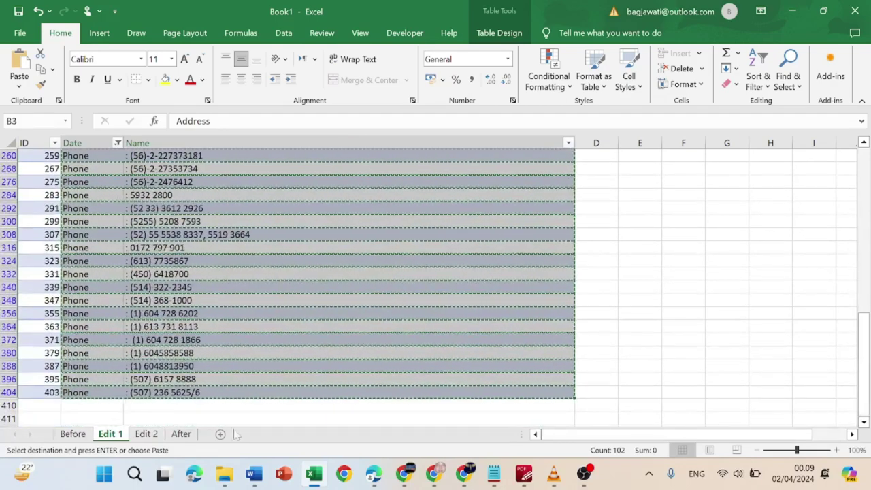
left_click(146, 433)
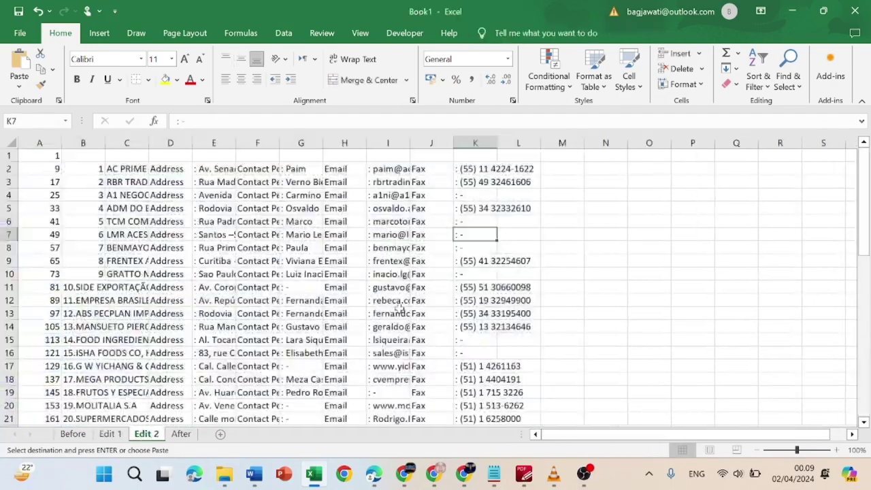
left_click(503, 168)
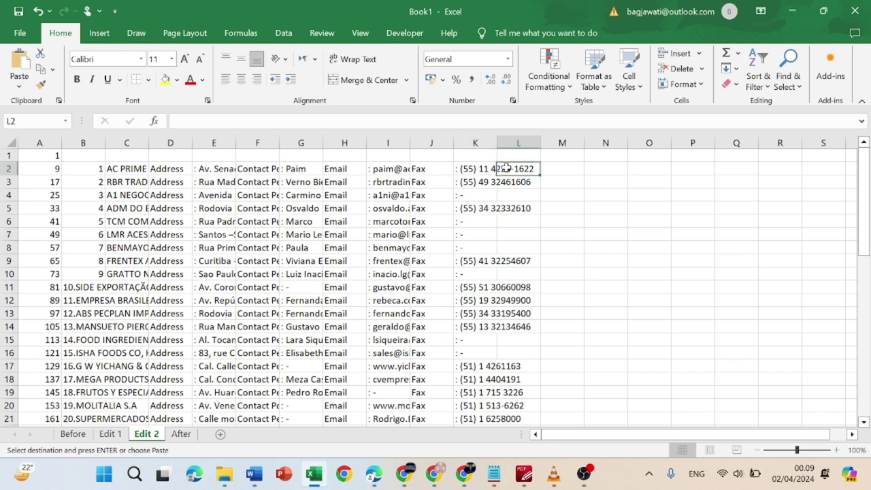
right_click(506, 168)
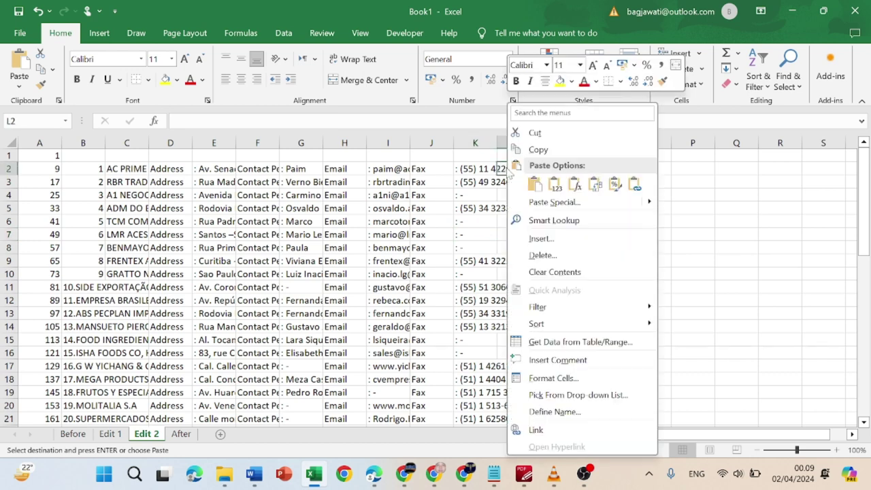
left_click(551, 185)
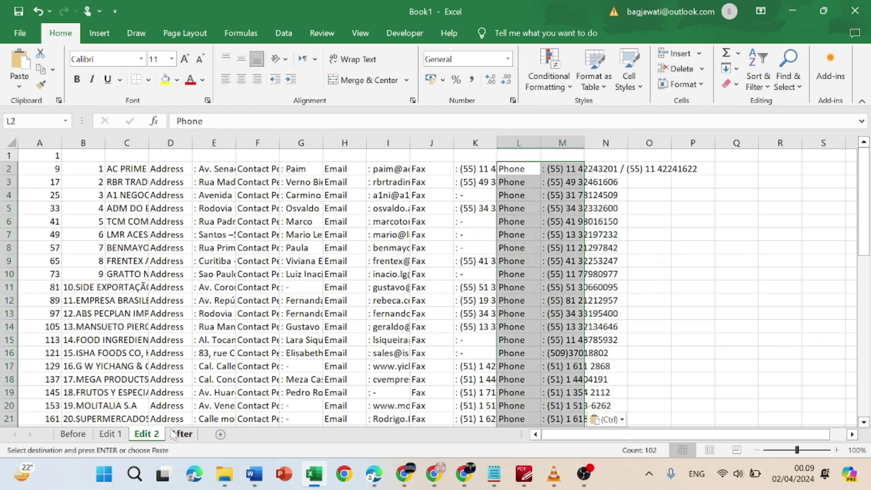
left_click(109, 436)
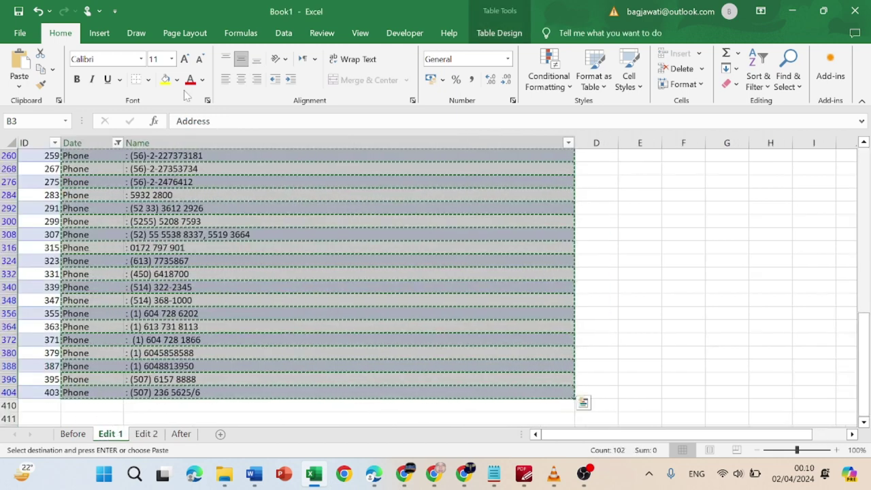
Cancel the pending copy and filter the Date column to show only Products rows
key("Escape")
scroll(182, 217, "up", 10)
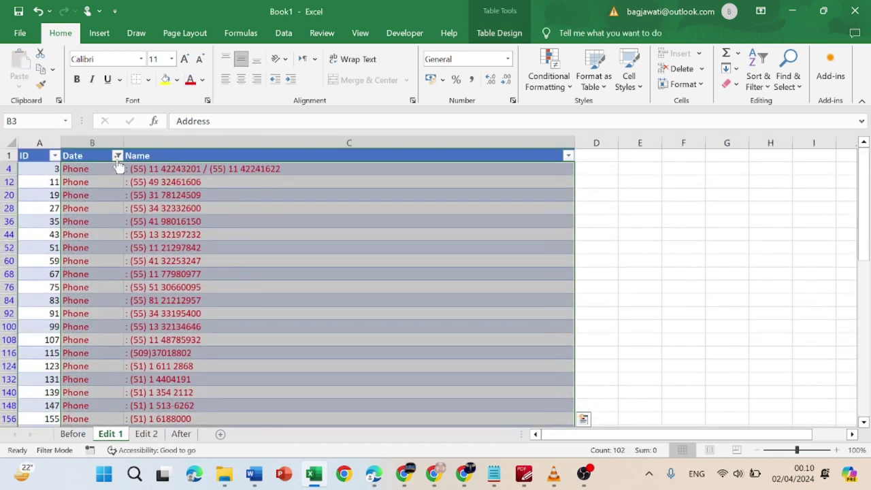
left_click(117, 156)
scroll(110, 328, "down", 5)
scroll(110, 327, "down", 8)
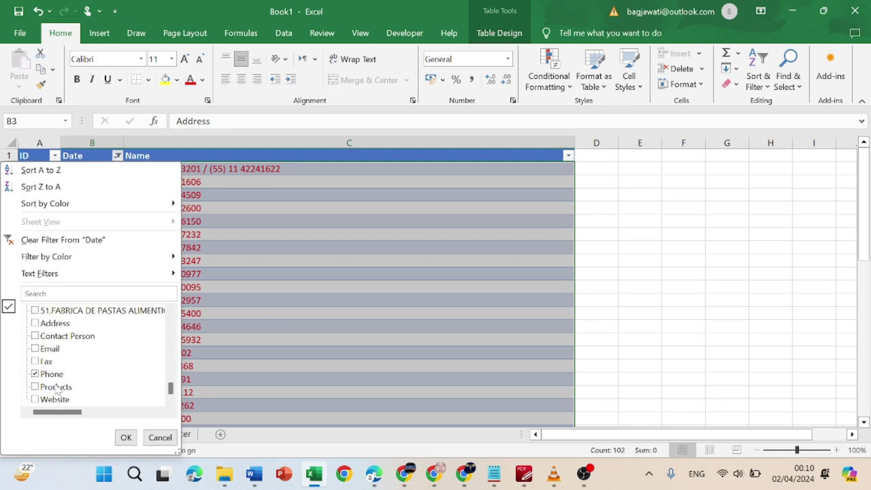
left_click(57, 386)
left_click(51, 374)
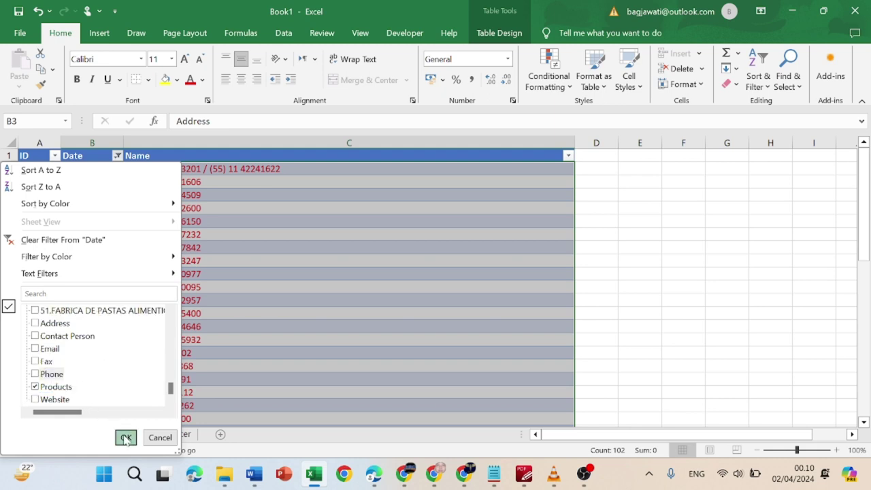
left_click(125, 437)
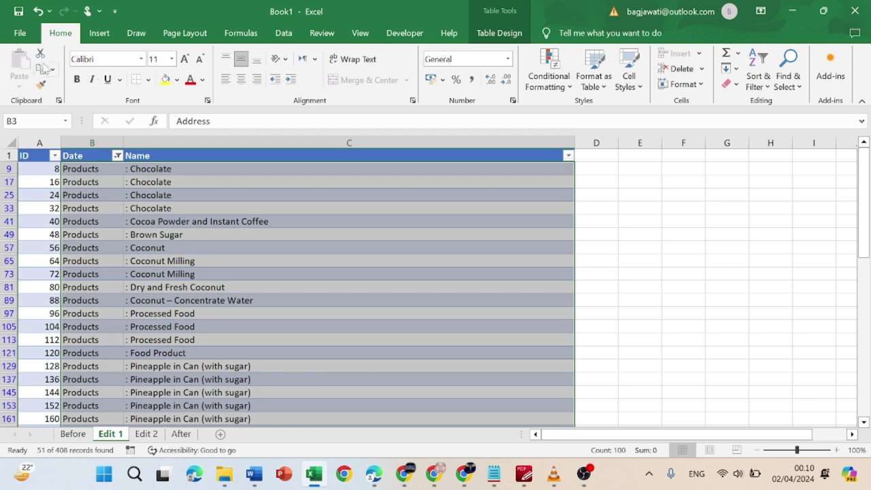
Copy the filtered Products rows and paste them into N2 on Edit 2
scroll(310, 387, "down", 5)
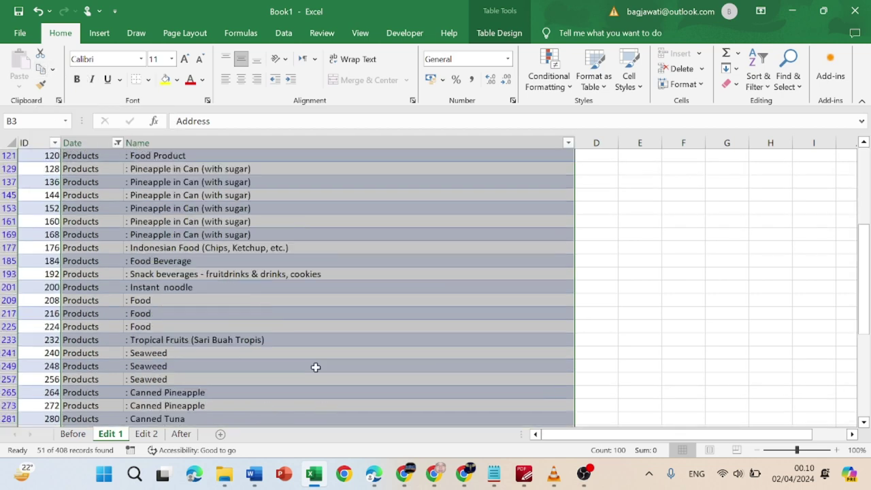
scroll(314, 363, "down", 5)
scroll(313, 358, "down", 4)
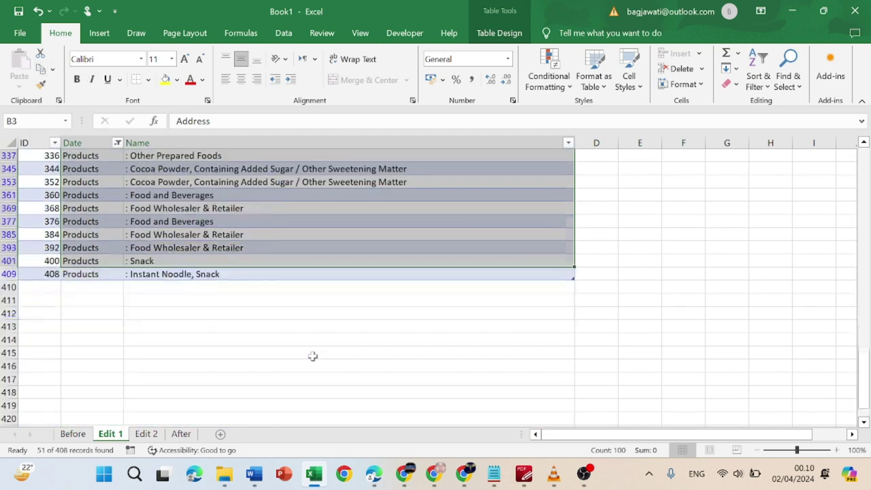
left_click(449, 272, "shift")
key("ctrl+c")
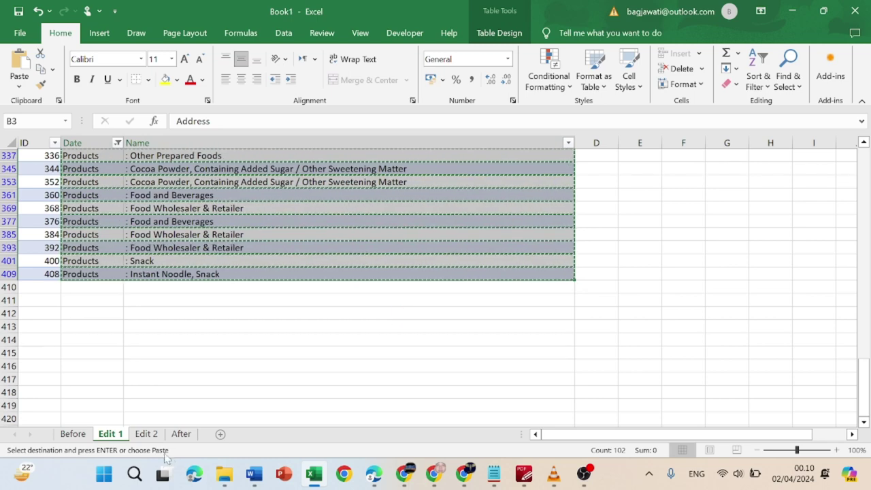
left_click(146, 433)
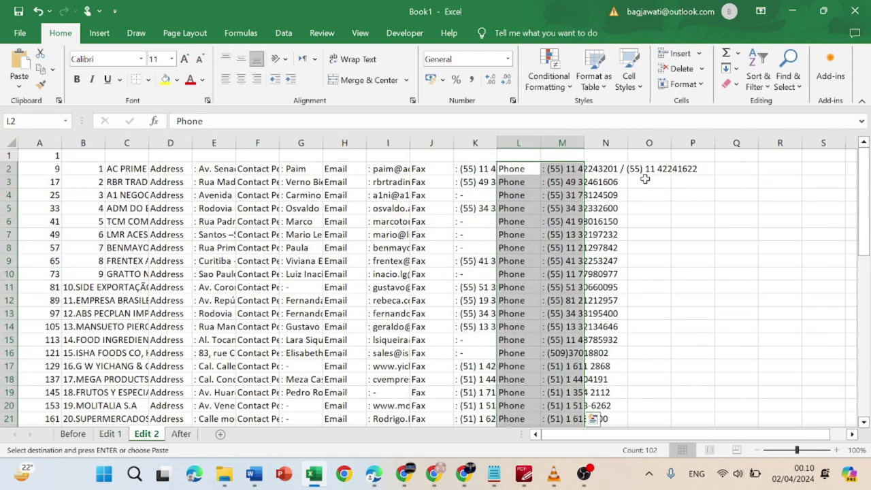
left_click(612, 169)
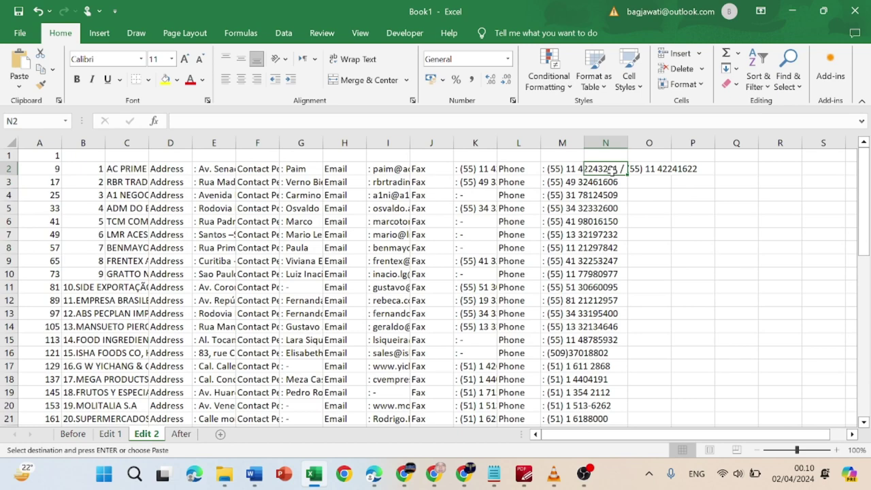
right_click(613, 169)
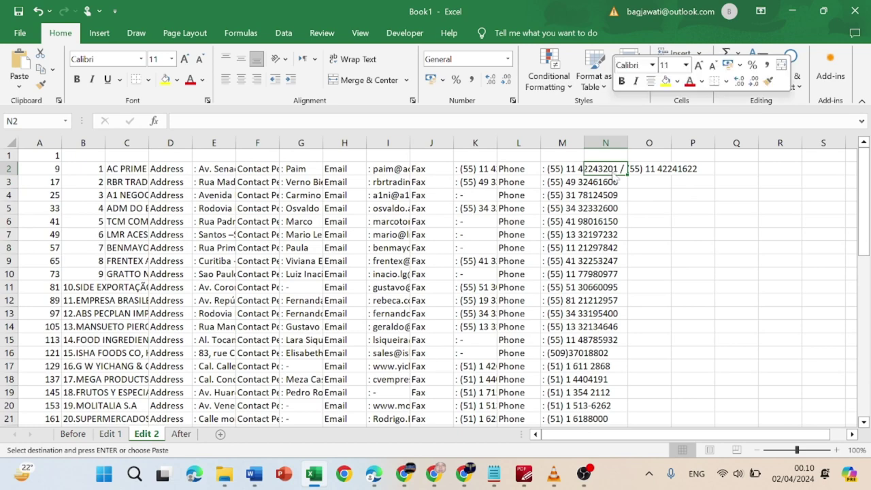
left_click(656, 184)
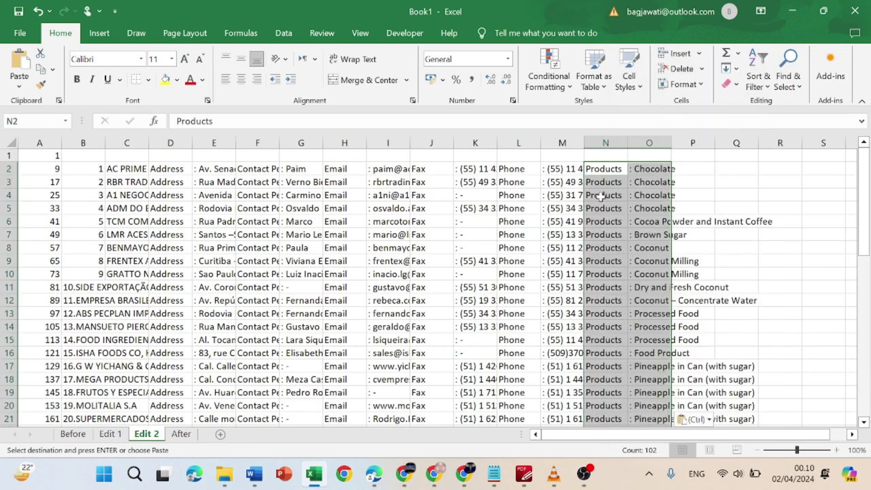
scroll(600, 197, "down", 15)
scroll(601, 197, "down", 2)
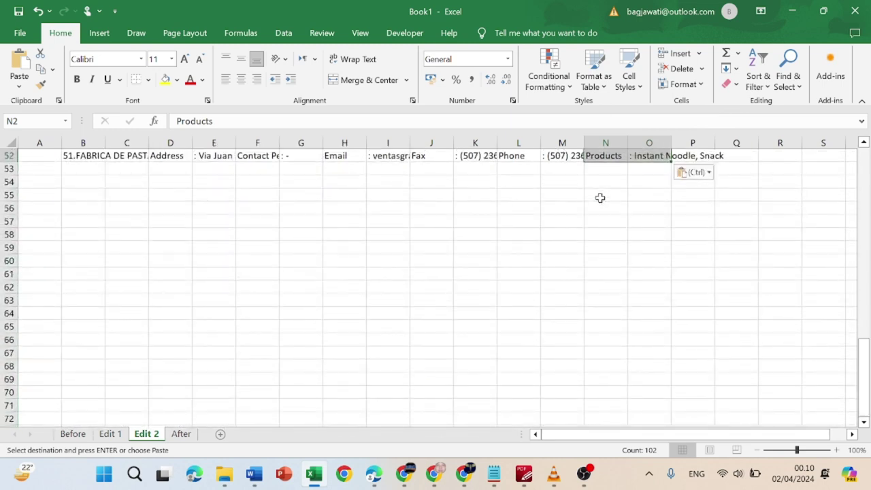
scroll(600, 197, "up", 17)
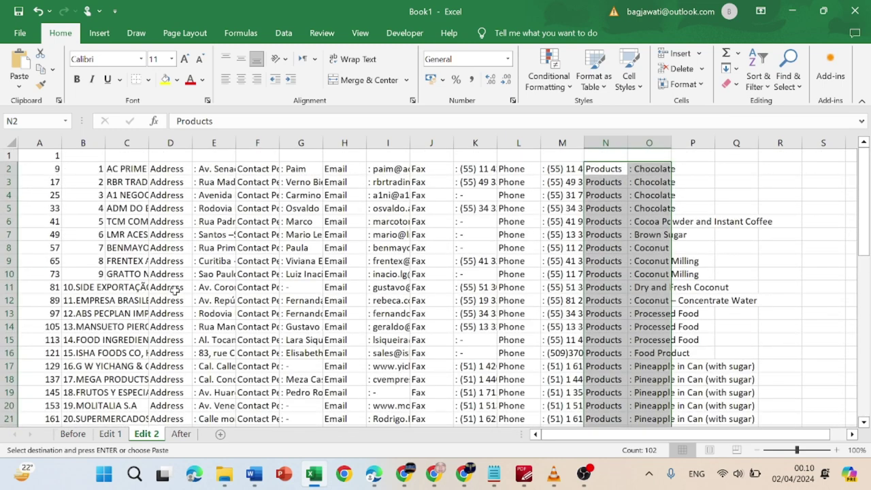
On Edit 1, cancel the pending copy and filter the Date column to only Website rows
left_click(115, 436)
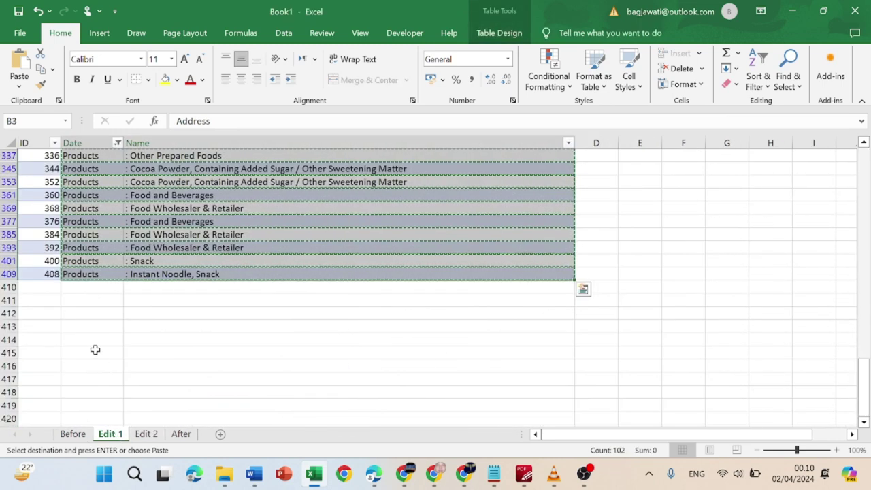
scroll(130, 291, "up", 4)
scroll(130, 291, "up", 1)
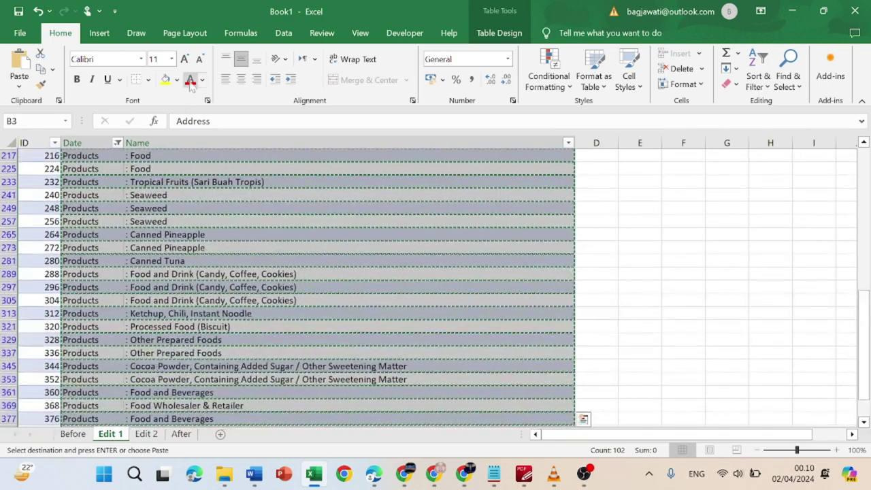
scroll(158, 208, "up", 9)
key("Escape")
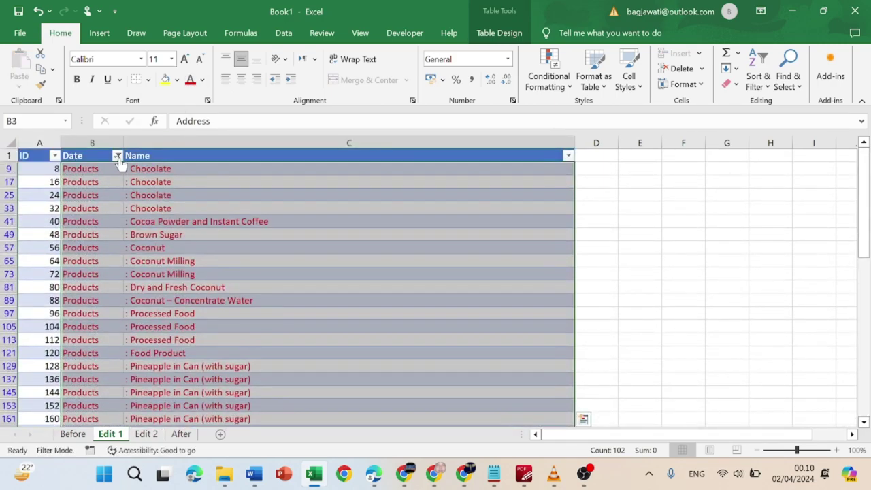
left_click(117, 155)
scroll(92, 338, "down", 5)
scroll(92, 338, "down", 8)
scroll(92, 338, "down", 5)
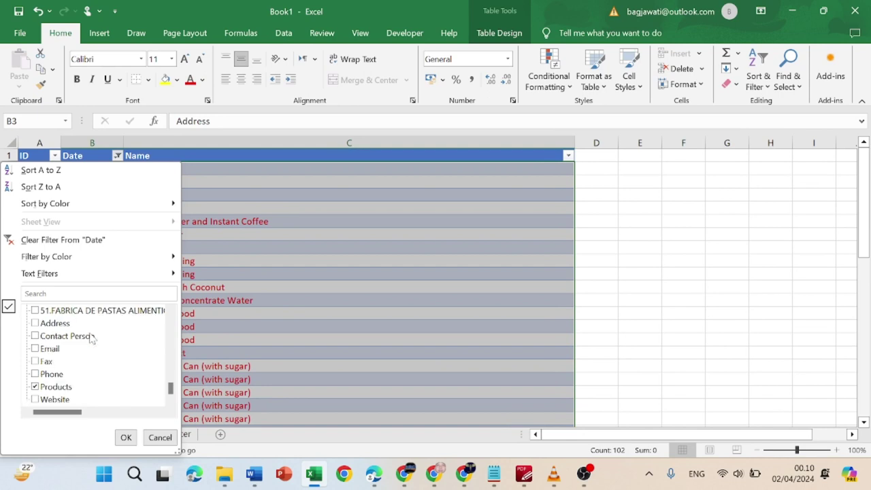
left_click(62, 401)
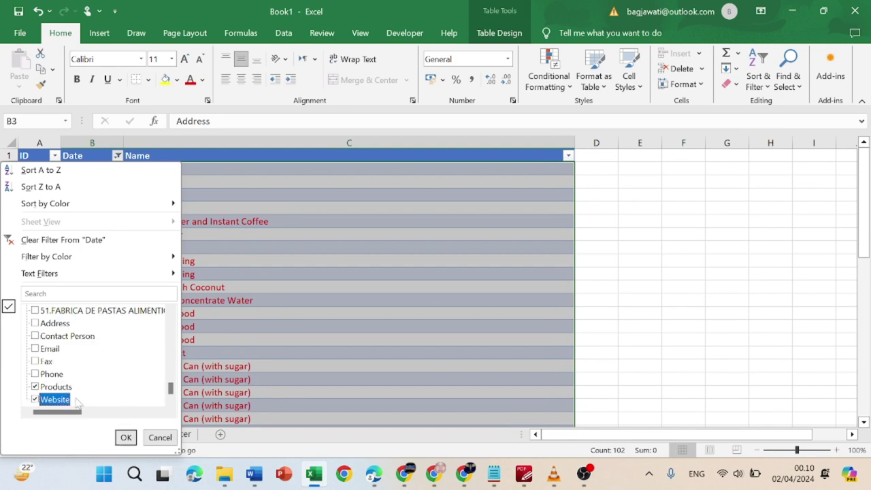
left_click(41, 386)
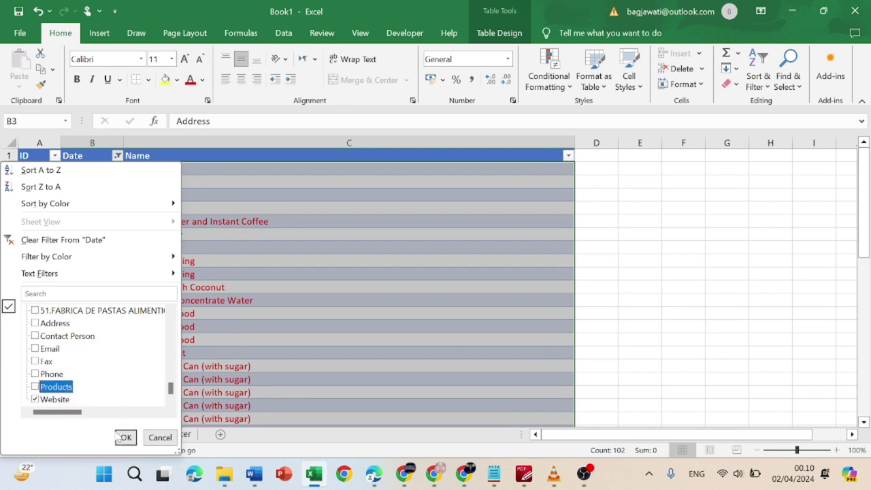
left_click(125, 437)
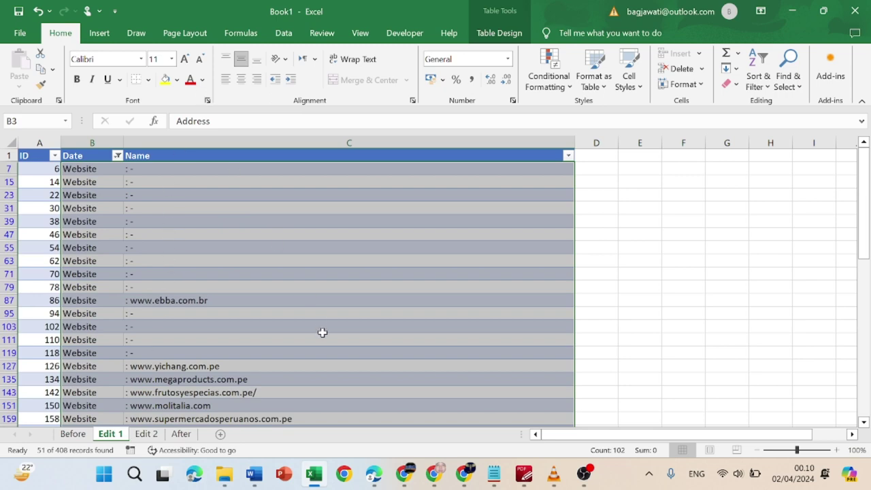
Copy the Website labels and addresses and paste them into P2 on Edit 2
scroll(322, 334, "down", 6)
scroll(323, 338, "down", 5)
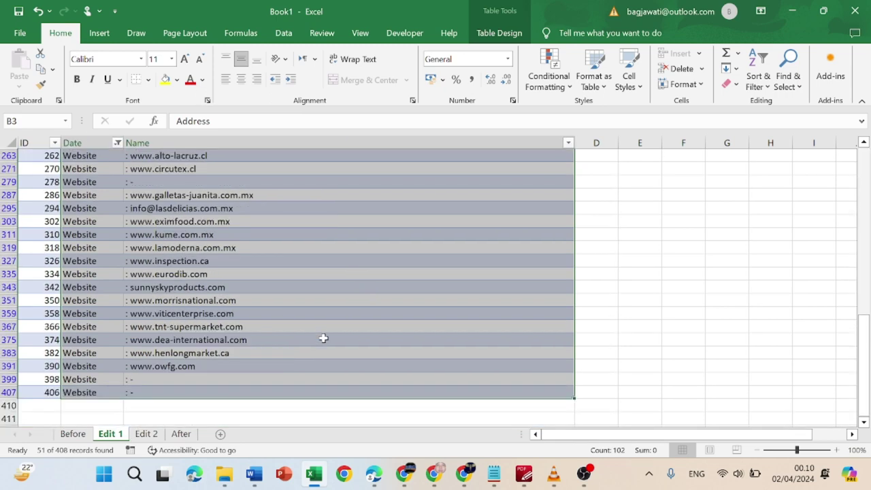
left_click(190, 79)
key("ctrl+c")
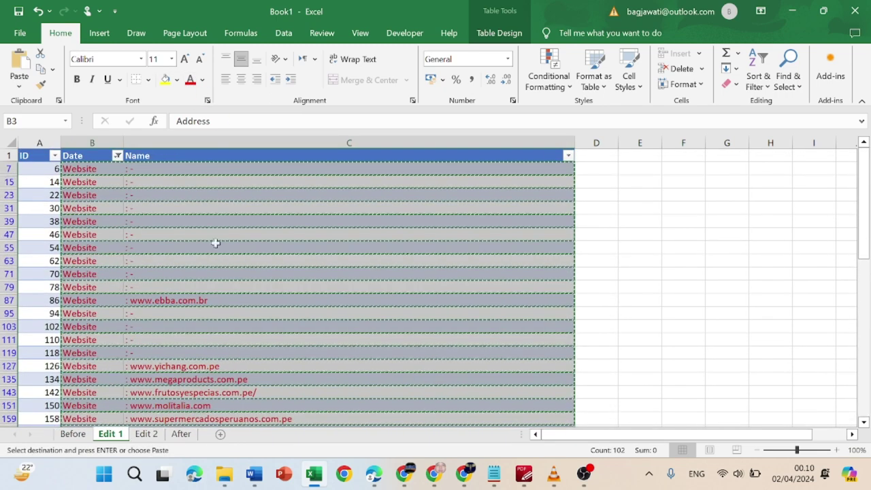
left_click(151, 434)
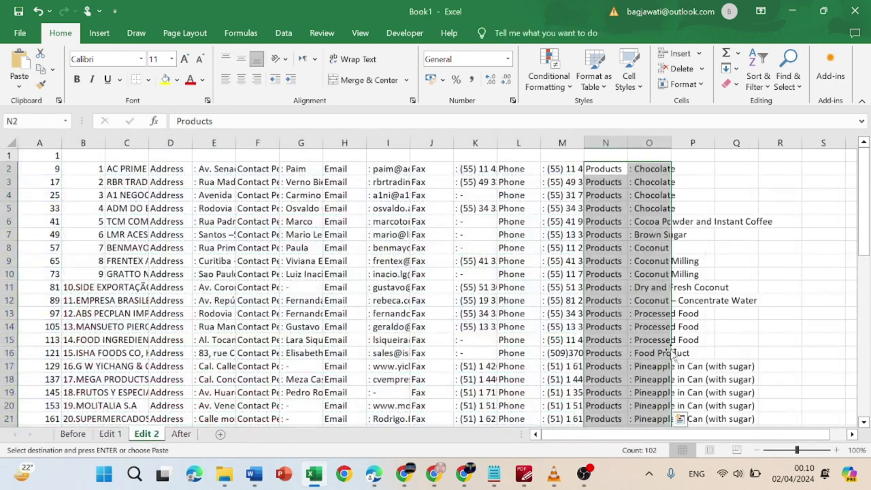
left_click(694, 172)
right_click(696, 174)
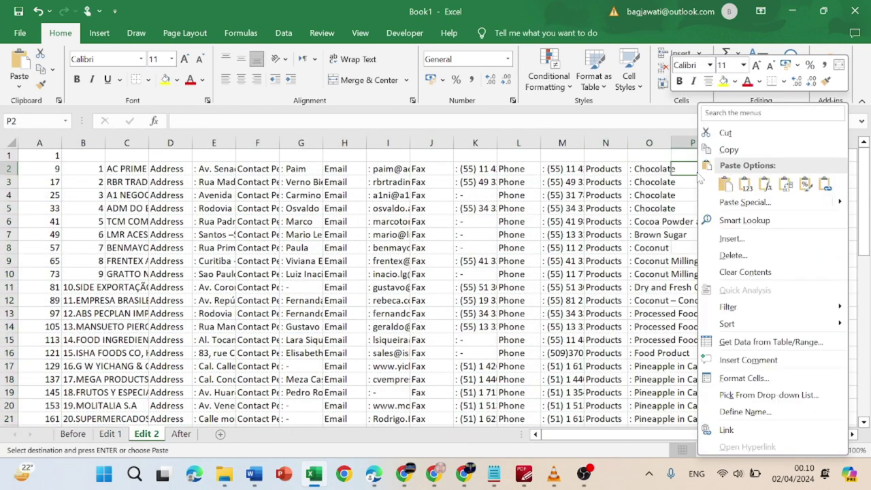
left_click(744, 183)
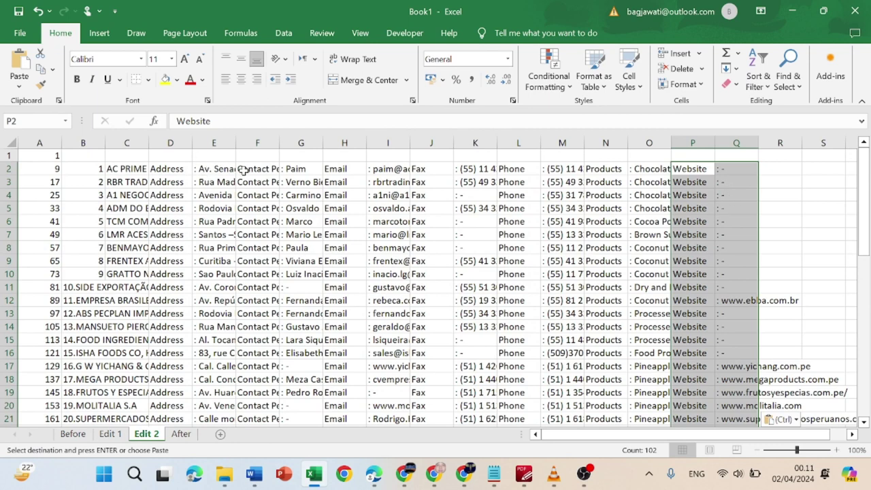
left_click(164, 170)
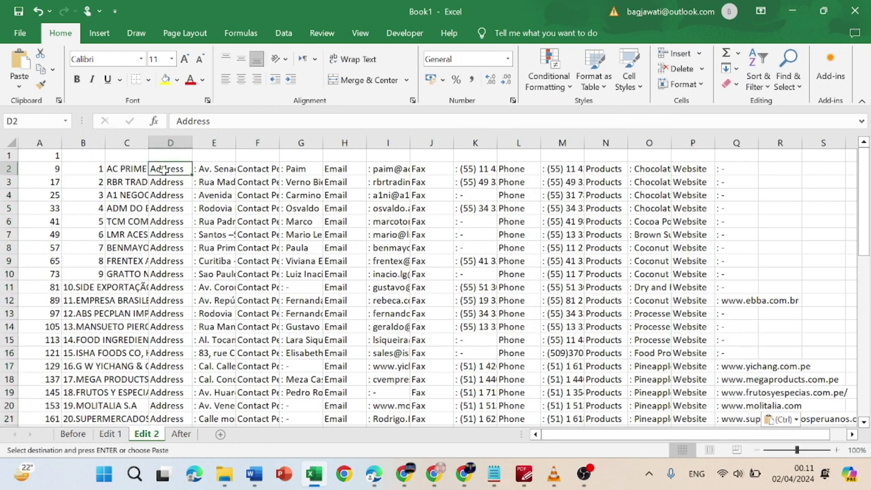
Move the Address label to E1 and the Contact Person label from F2 to G1
left_click(210, 156)
key("Return")
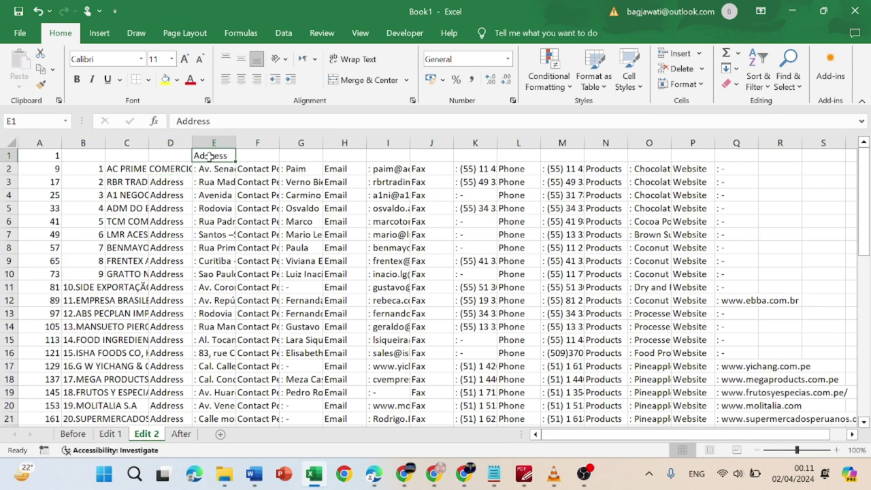
left_click(293, 168)
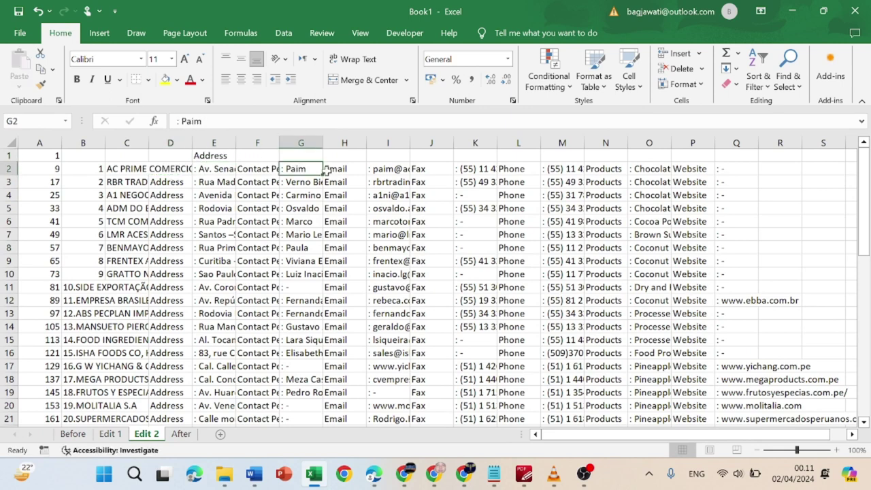
left_click(258, 167)
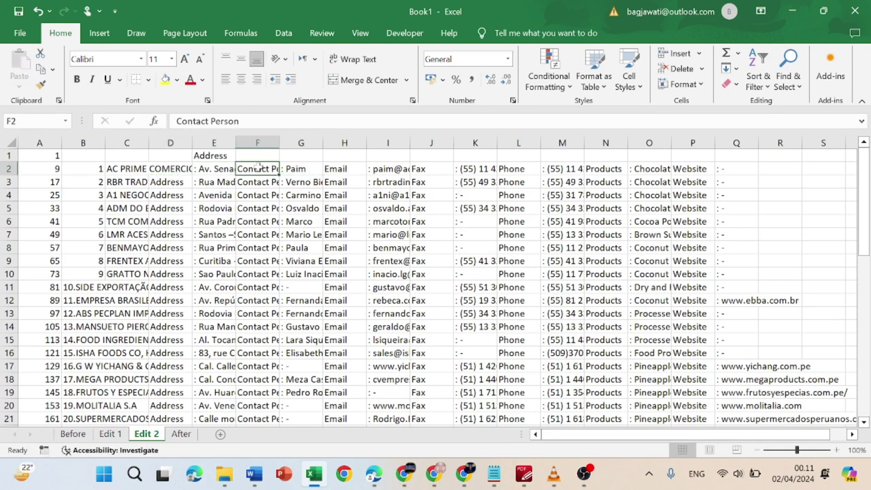
key("ctrl+x")
left_click(293, 156)
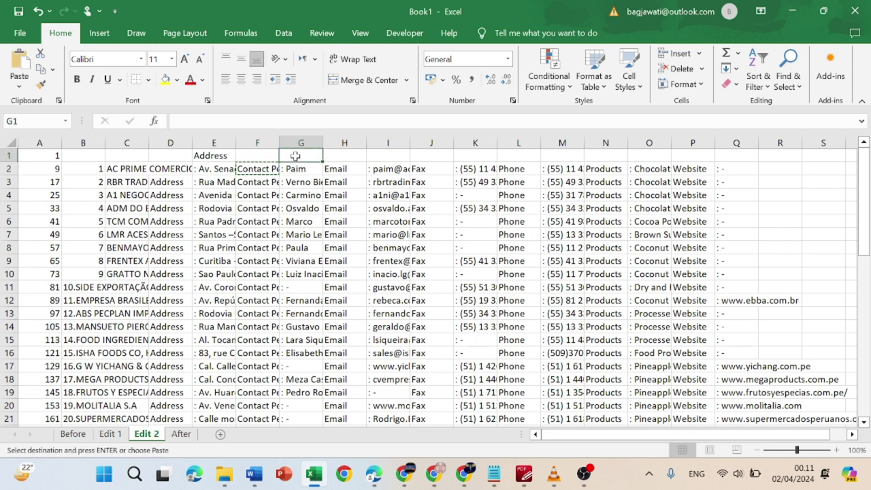
key("Return")
Move the Email, Fax and Phone labels from row 2 into headers I1, K1 and M1
left_click(330, 167)
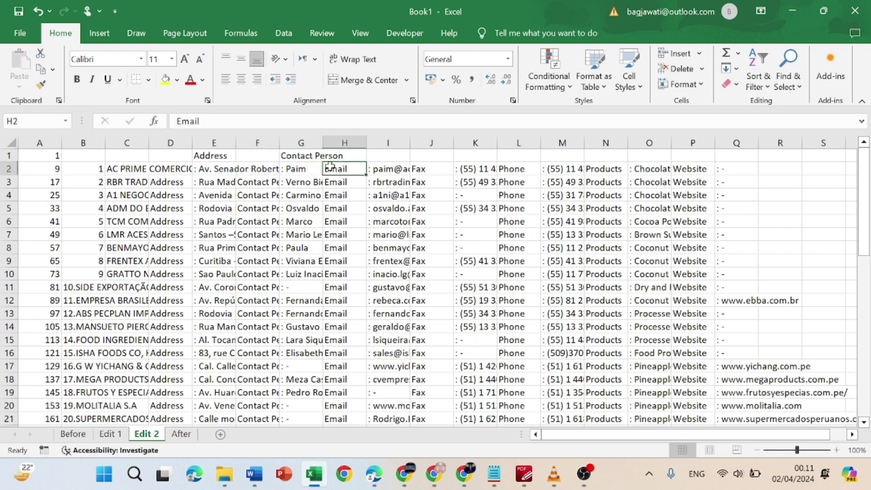
key("ctrl+x")
left_click(375, 155)
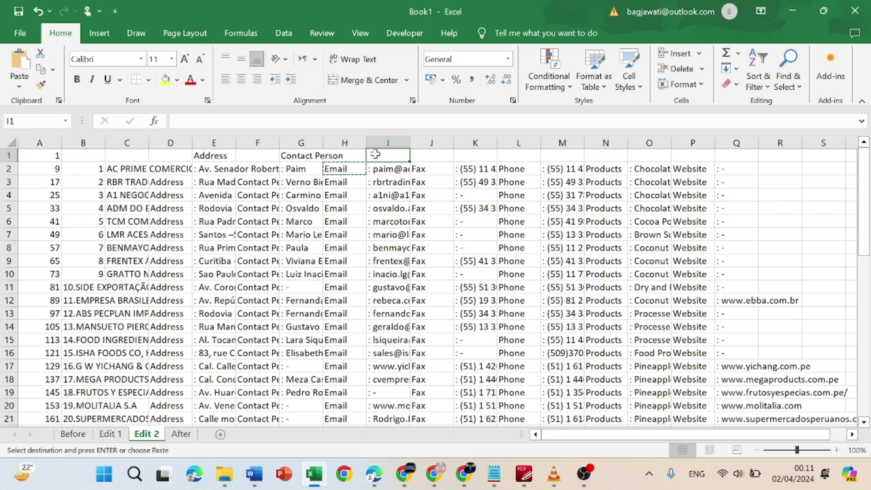
key("Return")
left_click(431, 168)
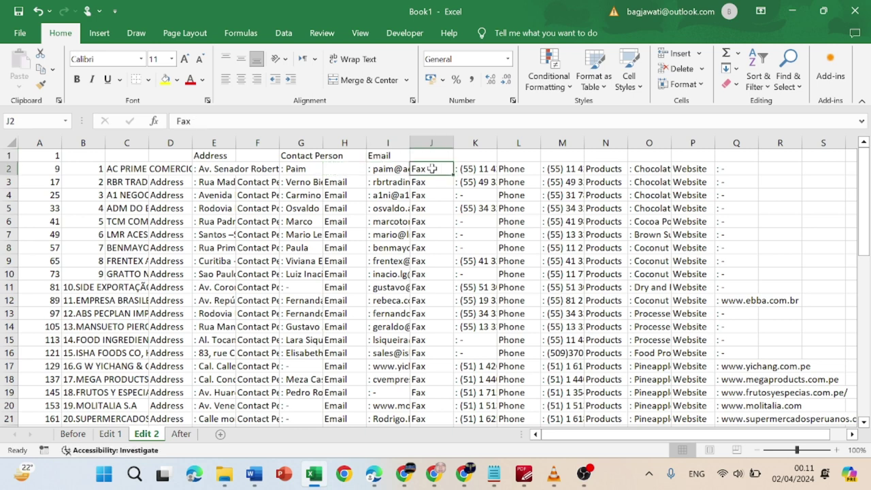
key("ctrl+x")
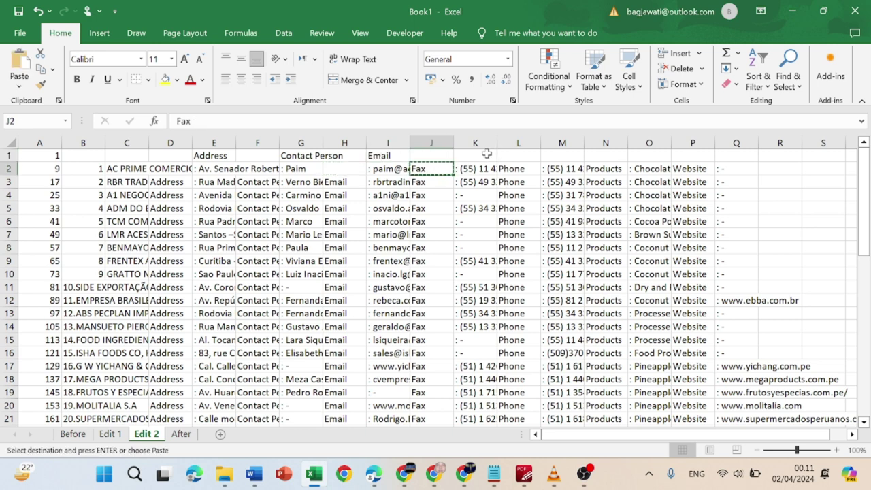
left_click(486, 154)
key("Return")
left_click(505, 168)
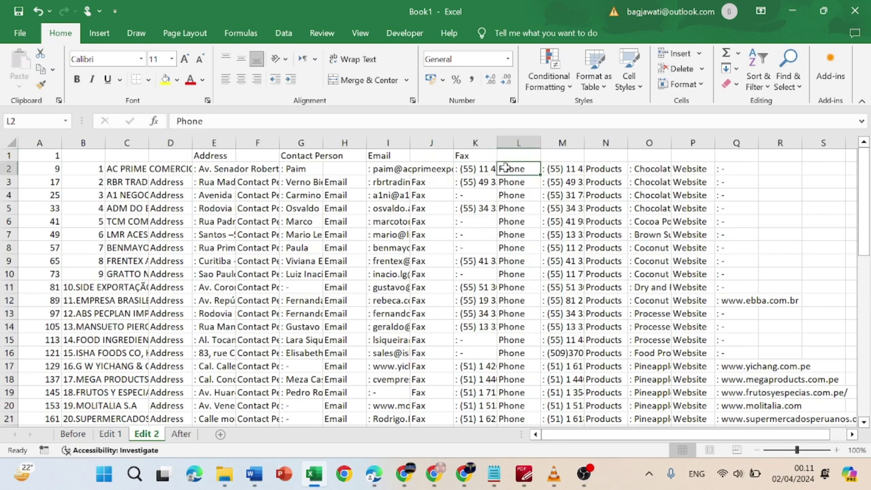
key("ctrl+x")
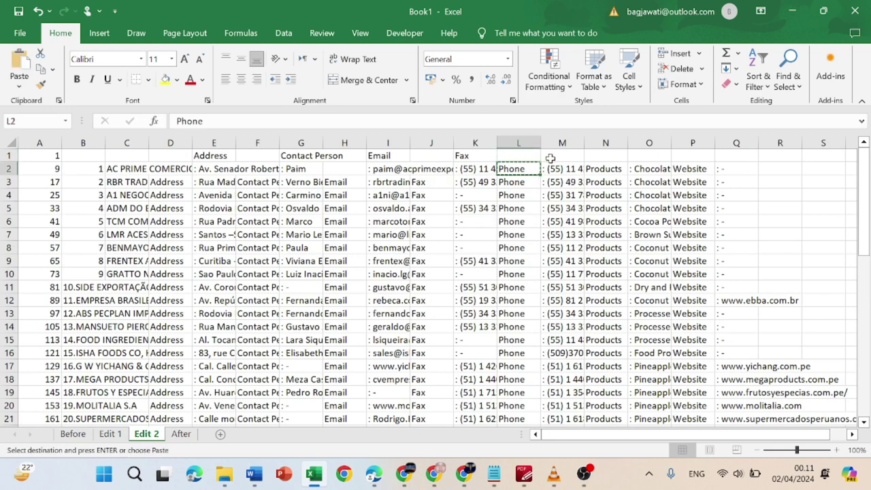
left_click(552, 155)
key("Return")
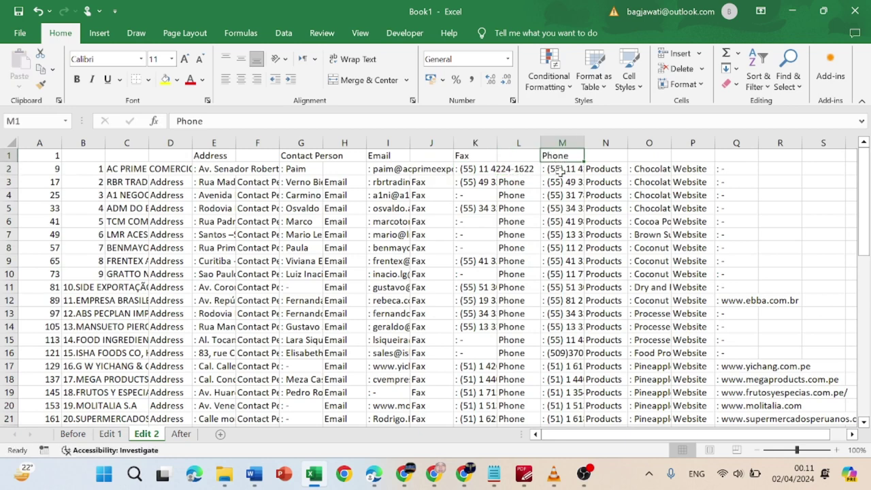
Move the Products and Website labels from N2 and P2 into headers O1 and Q1
left_click(596, 168)
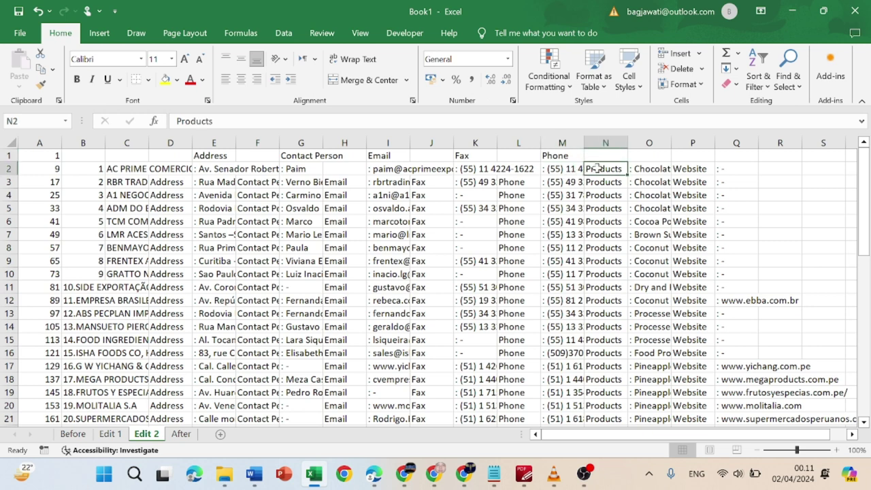
key("ctrl+x")
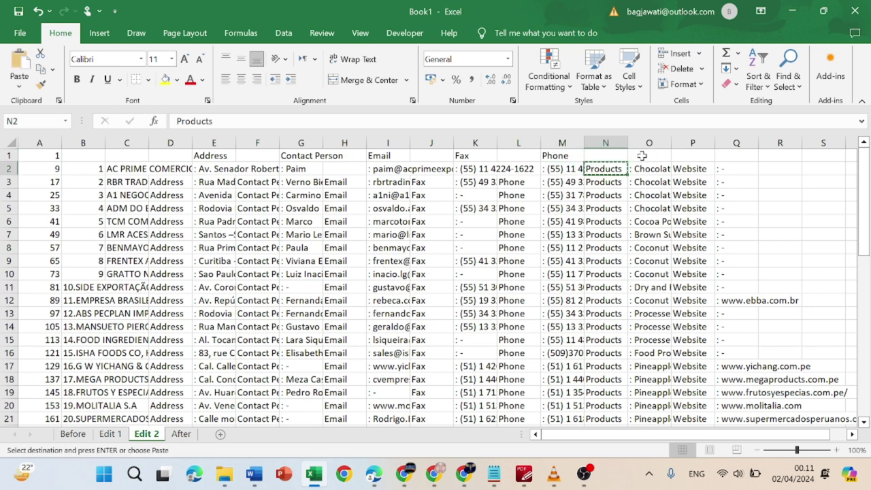
left_click(641, 155)
key("Return")
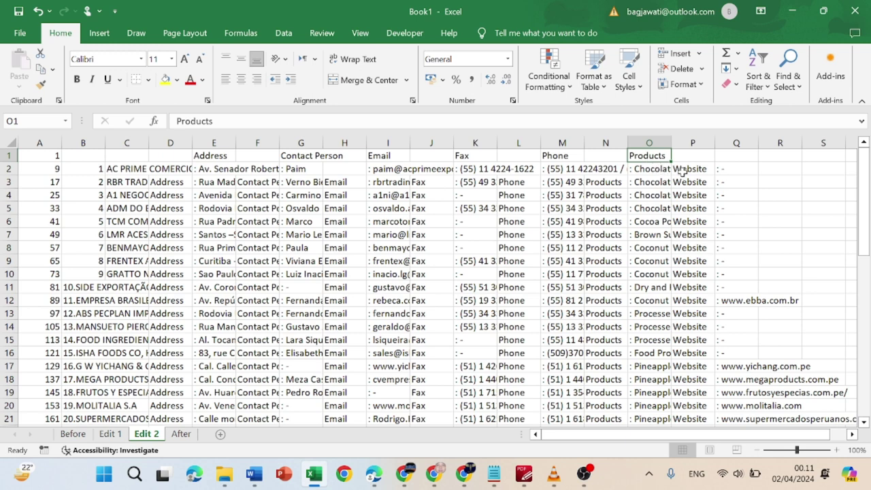
left_click(684, 170)
key("ctrl+x")
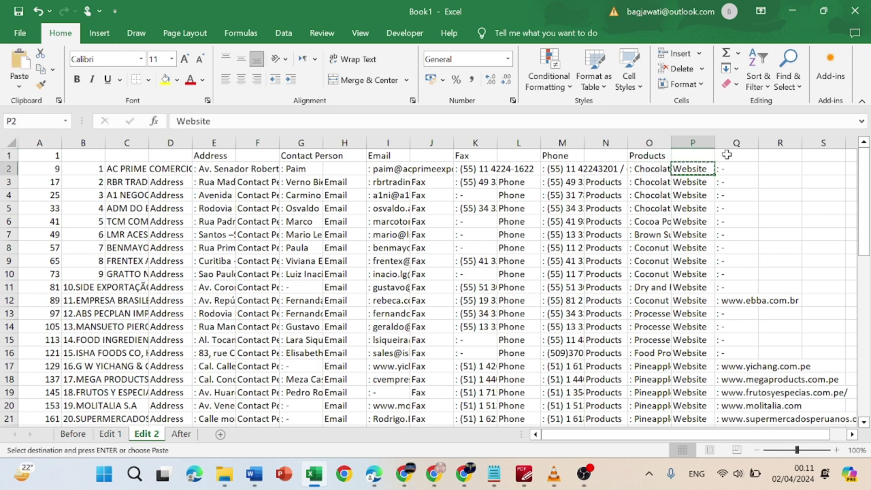
left_click(726, 155)
key("Return")
left_click(729, 219)
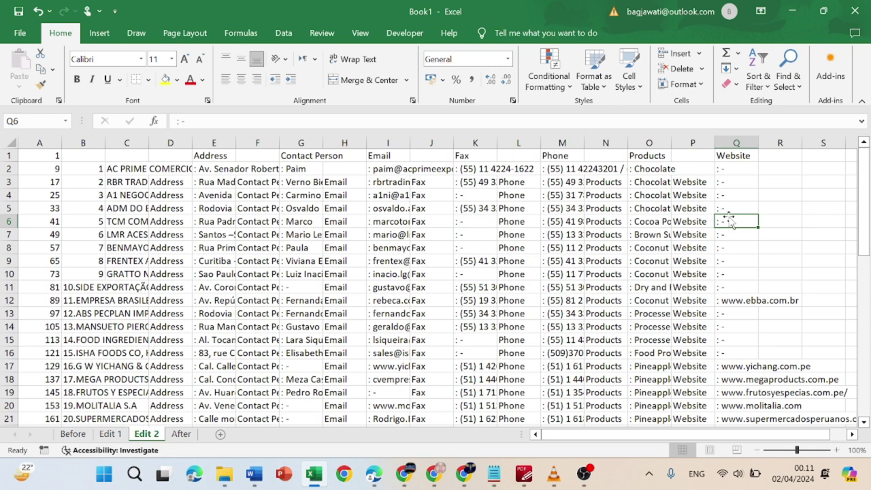
Clear the repeated Address, Contact Person, Email and Fax labels from columns D, F, H and J
left_click(165, 136)
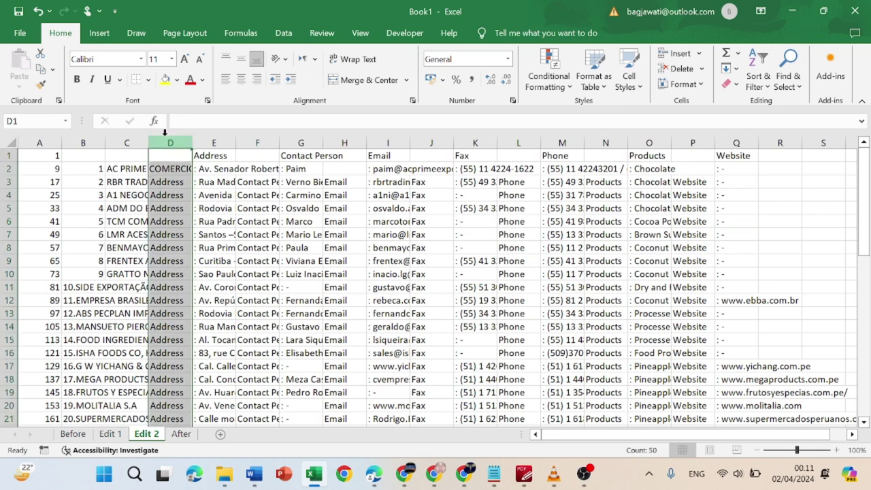
key("Delete")
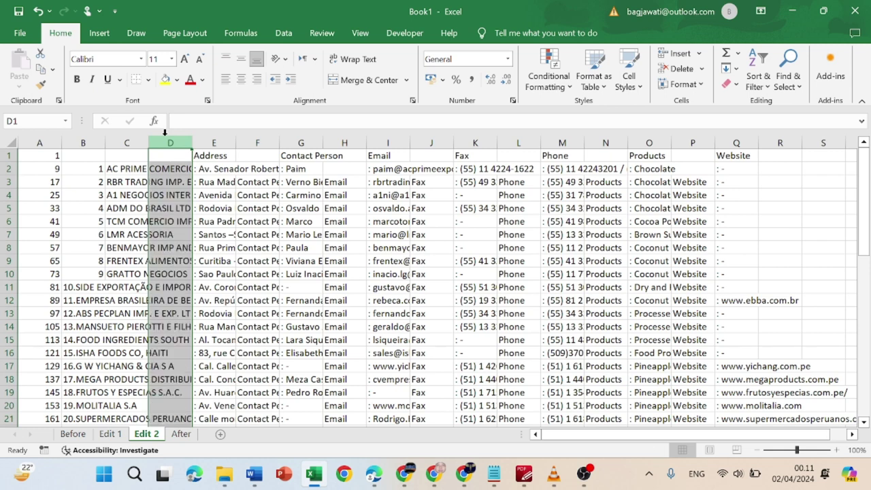
left_click(252, 138)
key("Delete")
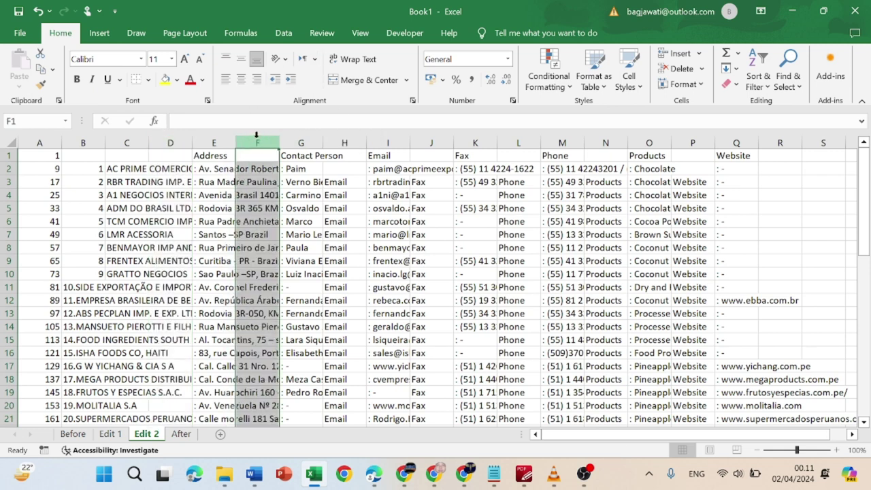
left_click(343, 139)
key("Delete")
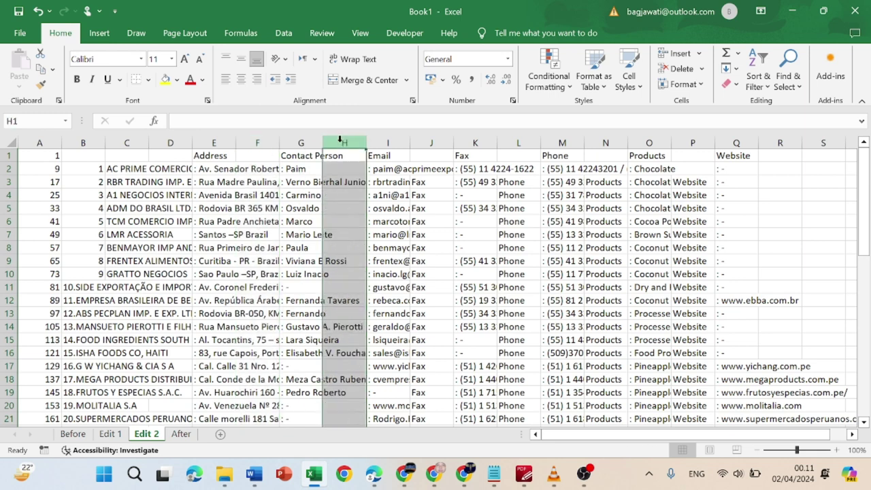
left_click(431, 142)
key("Delete")
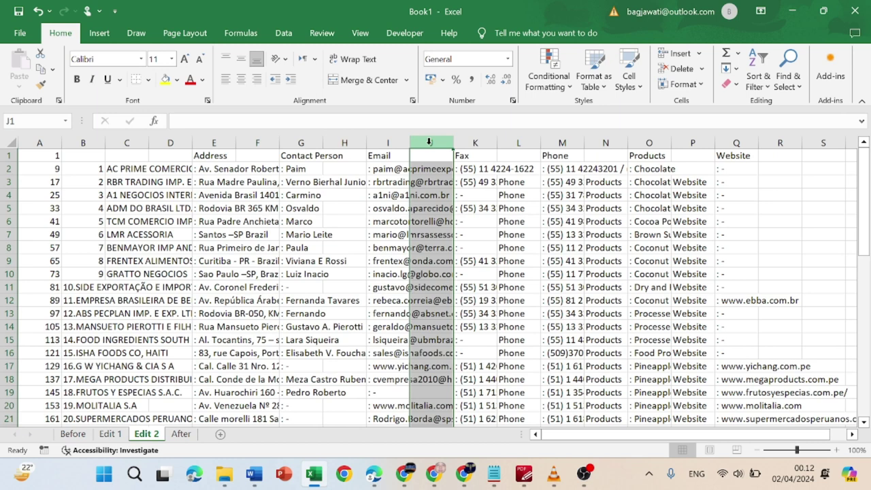
Clear the repeated Phone, Products and Website labels from columns L, N and P
left_click(511, 141)
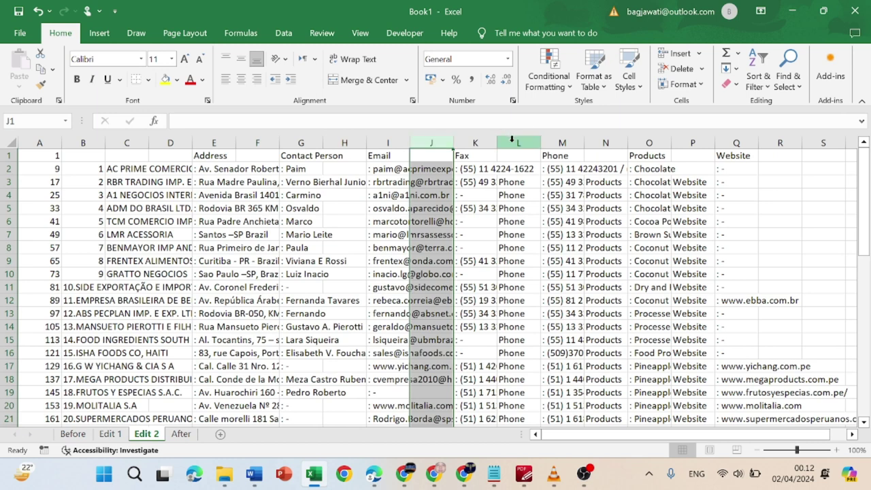
key("Delete")
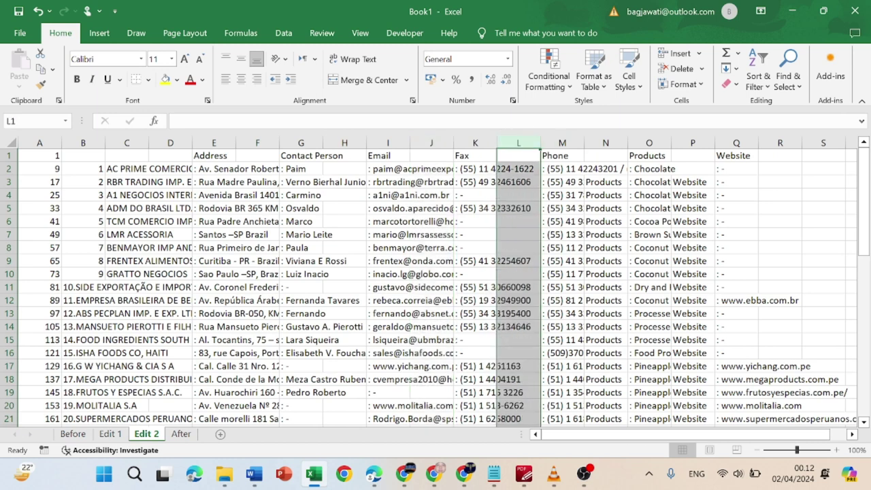
left_click(601, 140)
key("Delete")
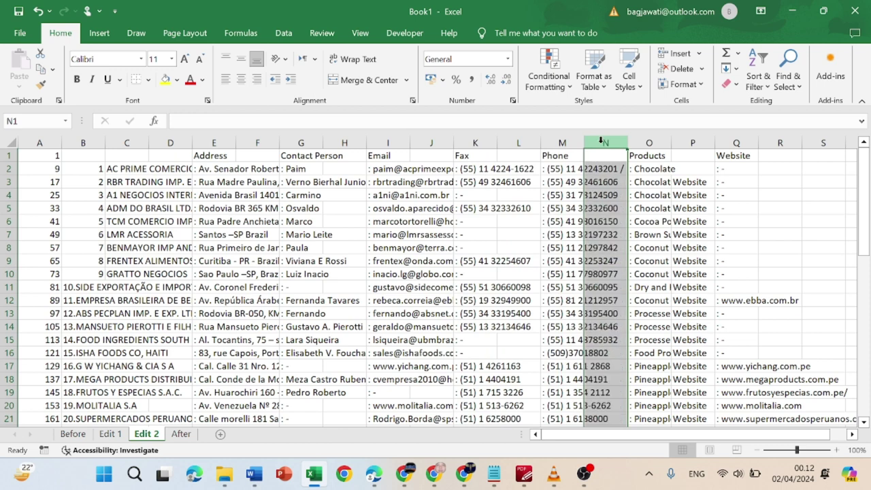
left_click(687, 142)
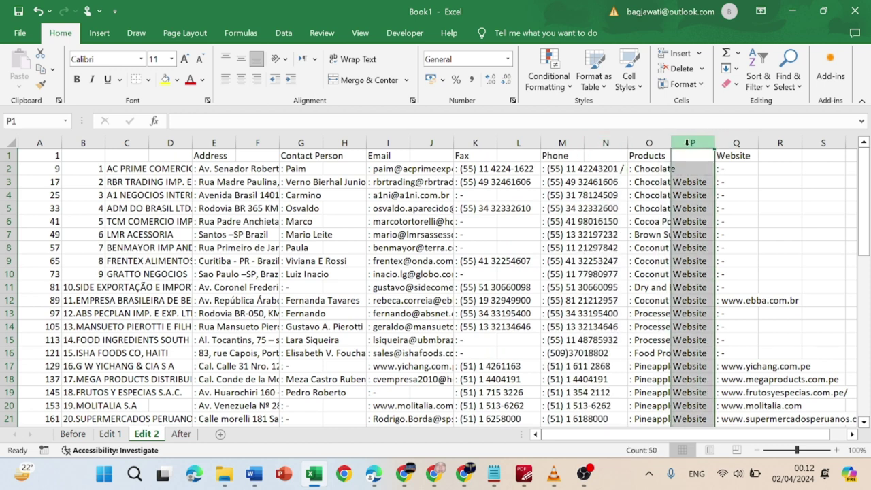
key("Delete")
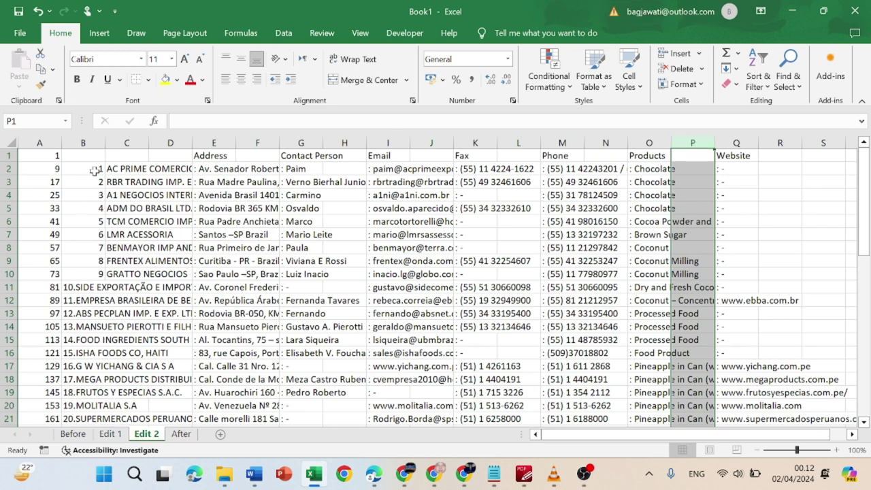
Copy the first nine company names from C2:C10 into B2:B10
left_click_drag(140, 169, 120, 272)
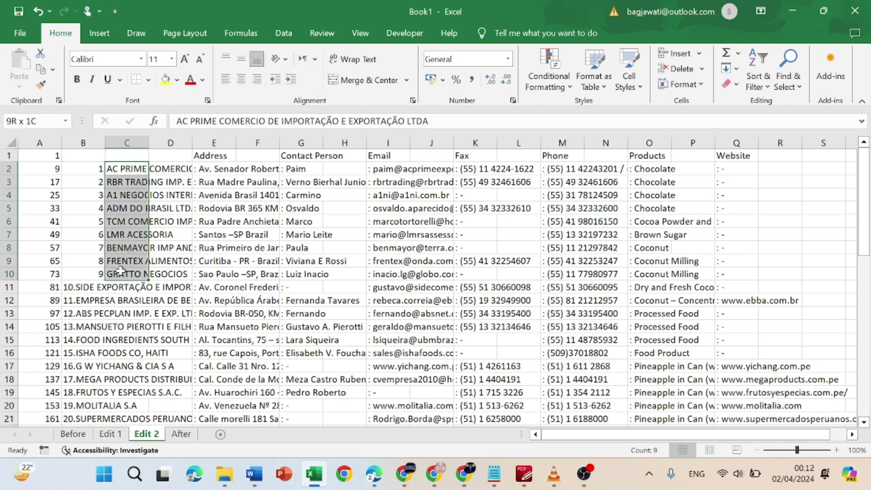
key("ctrl+c")
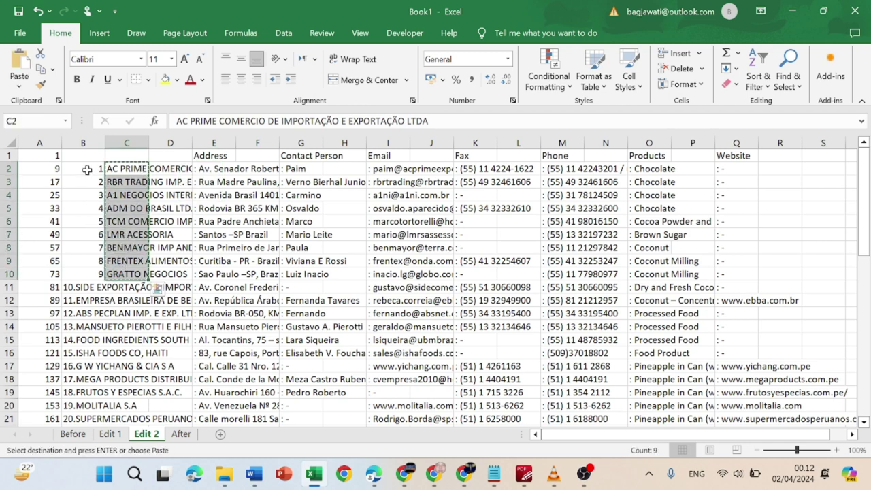
left_click(87, 170)
key("ctrl+v")
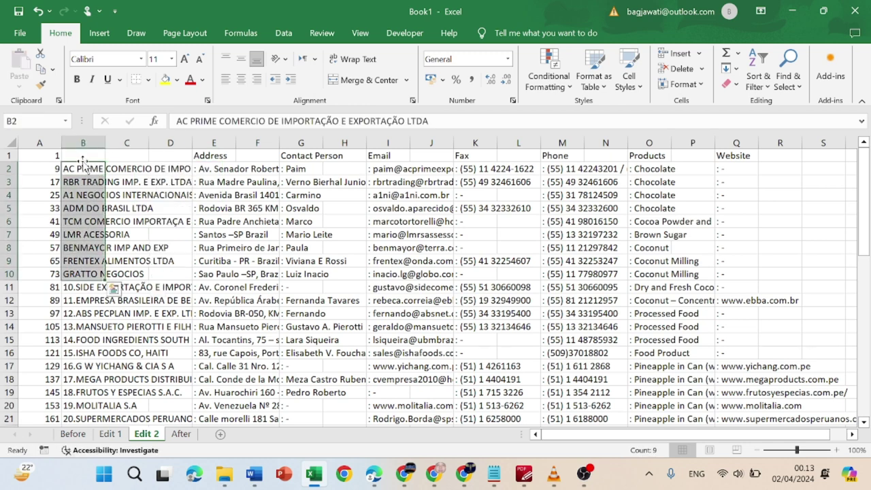
left_click(79, 167)
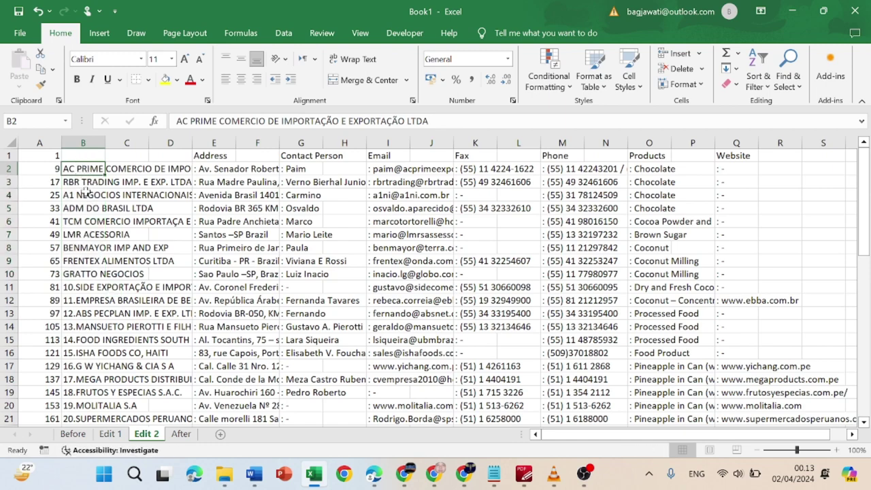
Copy all the company names in column B and go to the After sheet
scroll(86, 192, "down", 20)
scroll(86, 192, "up", 12)
scroll(86, 192, "up", 3)
scroll(87, 192, "up", 2)
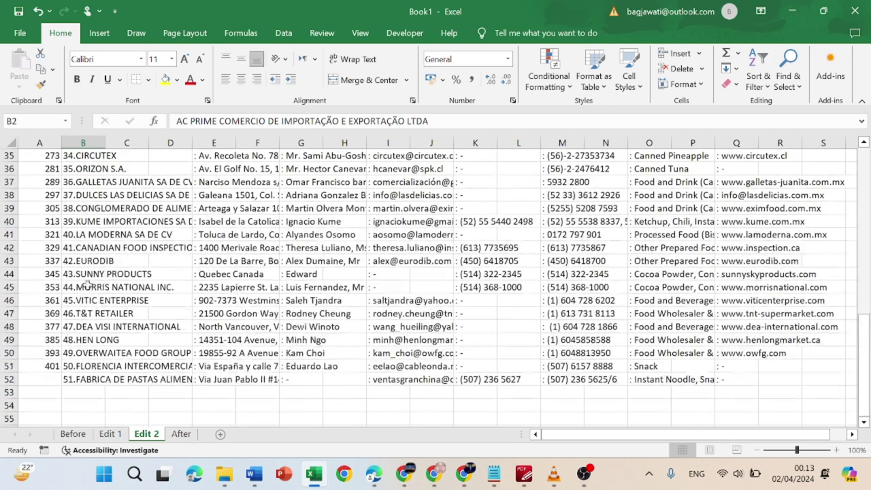
left_click_drag(85, 376, 85, 378)
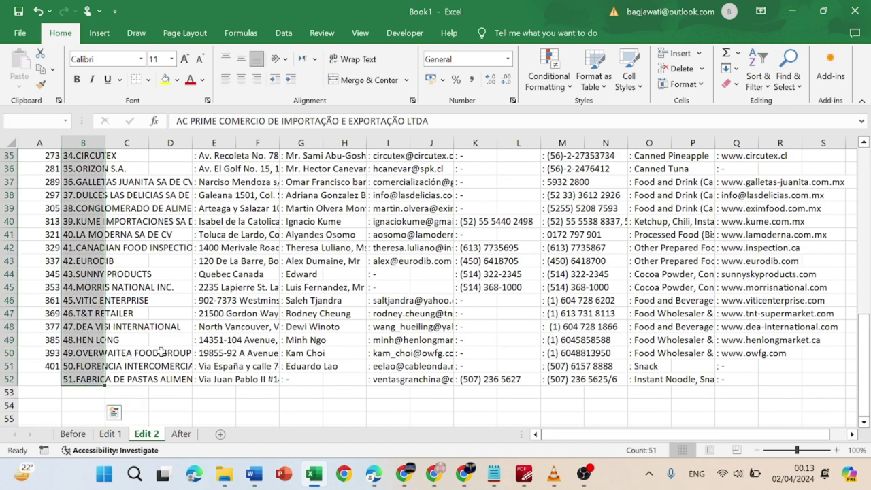
key("ctrl+c")
scroll(162, 350, "up", 11)
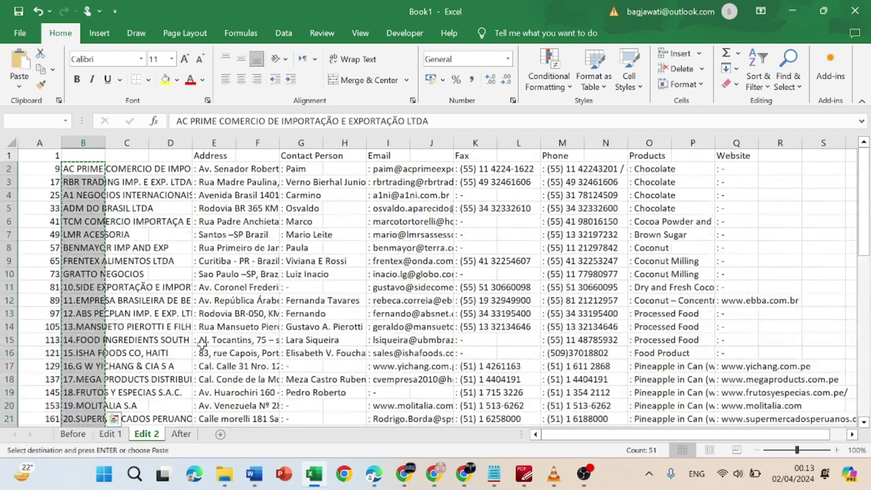
left_click(181, 434)
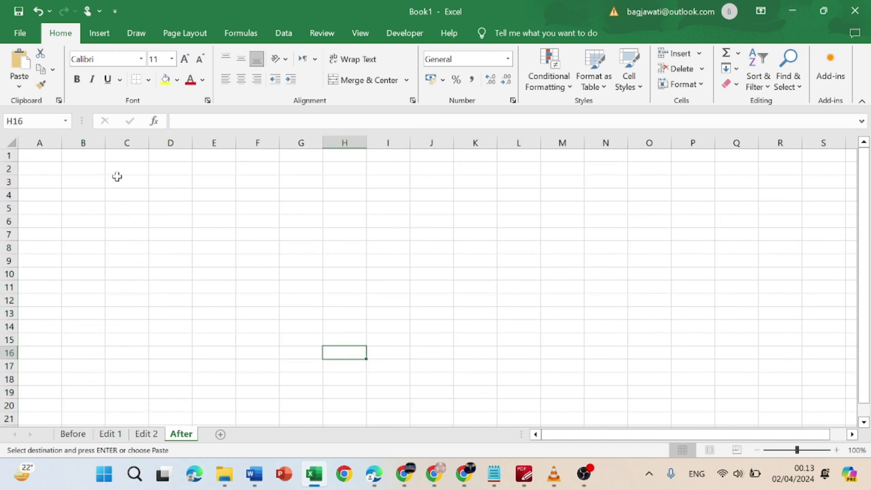
Insert a new sheet from Edit 2 and paste the company names starting at B3
left_click(146, 433)
left_click(219, 434)
left_click(87, 178)
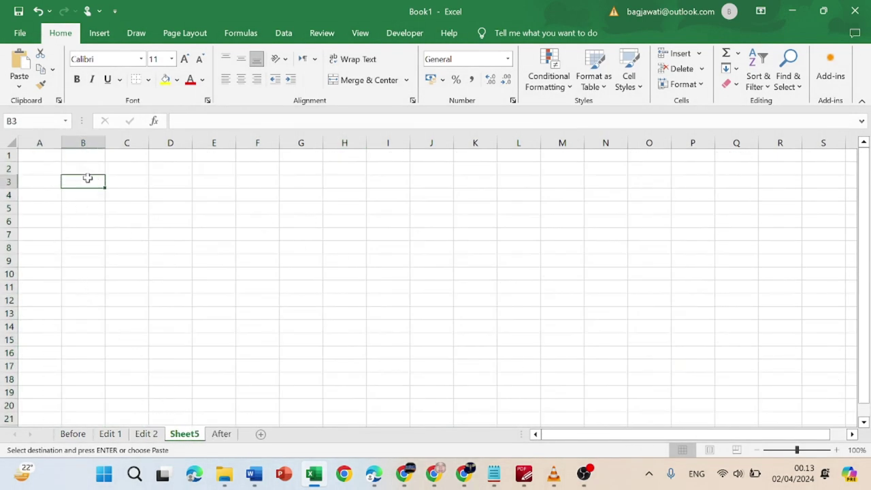
key("Return")
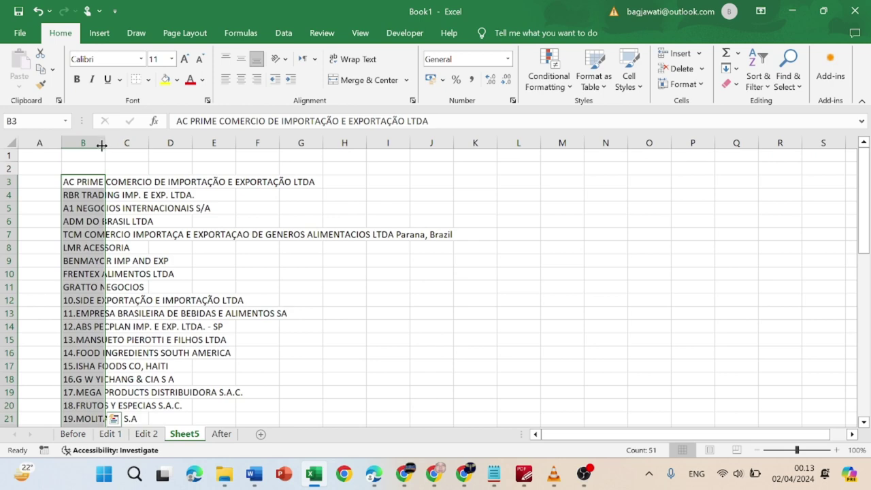
Widen column B so the pasted company names show in full
left_click_drag(105, 142, 181, 142)
scroll(161, 195, "down", 11)
scroll(161, 195, "down", 6)
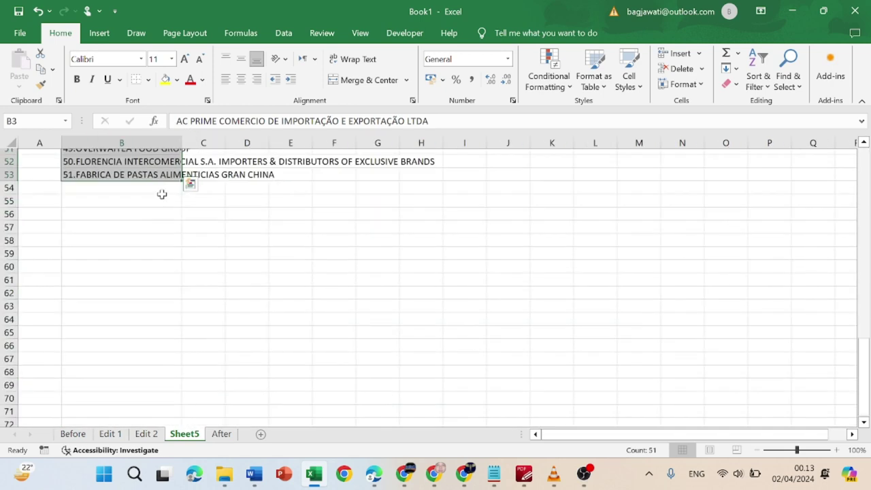
scroll(163, 193, "up", 4)
scroll(157, 204, "up", 2)
left_click(100, 393)
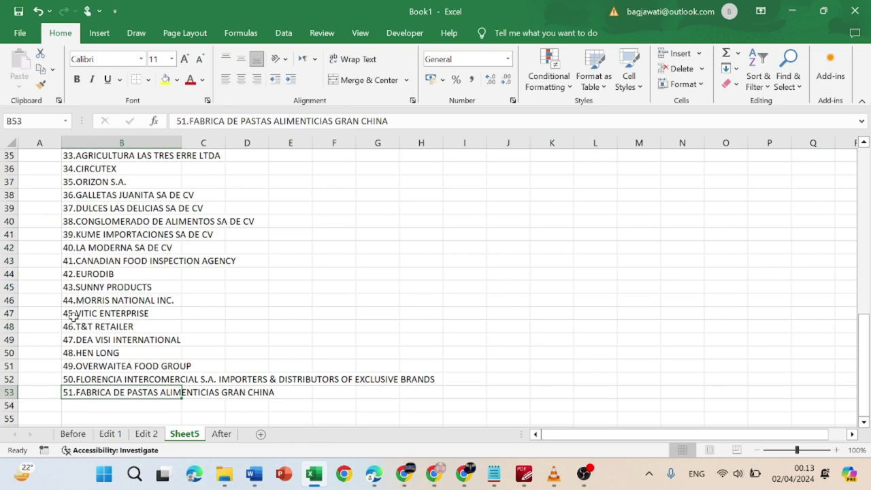
scroll(73, 316, "up", 4)
scroll(73, 317, "up", 7)
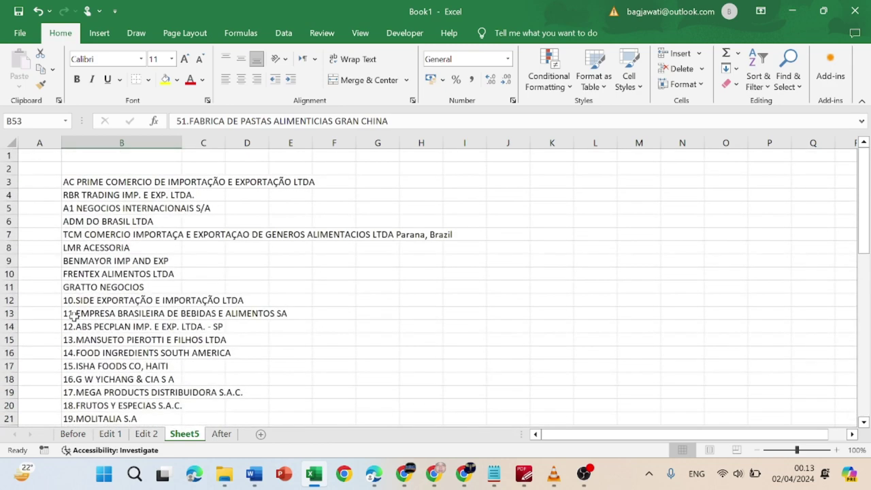
Split B12:B53 with Text to Columns, Delimited, using '.' as the Other delimiter
left_click(74, 316, "shift")
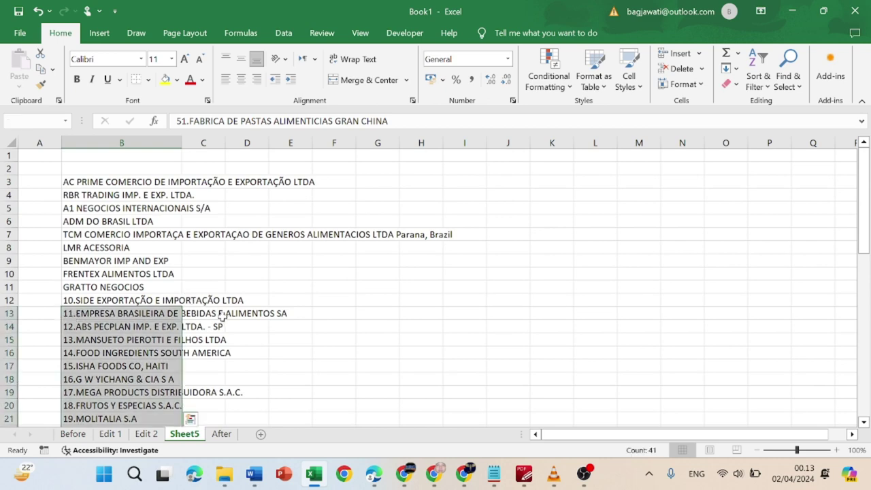
left_click(116, 297, "shift")
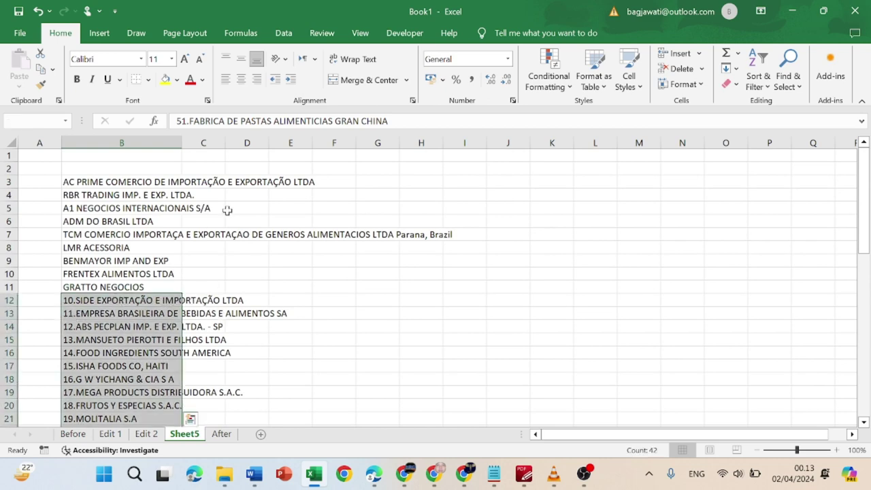
left_click(283, 33)
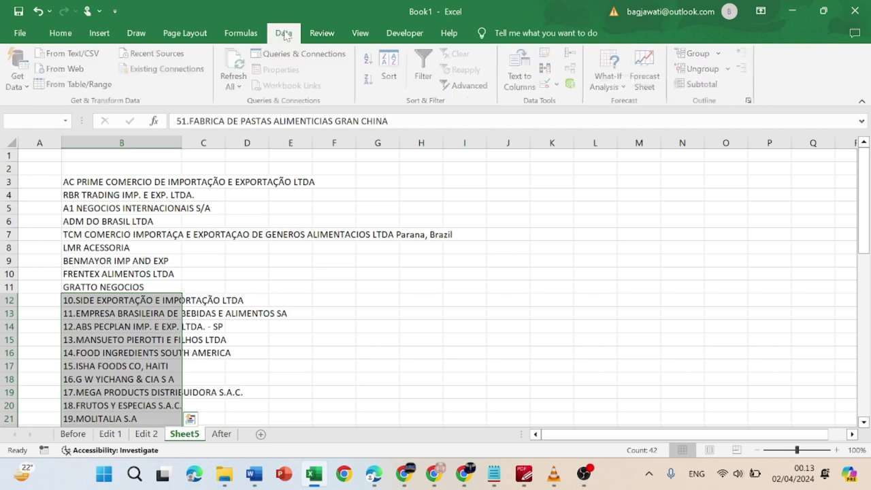
left_click(509, 63)
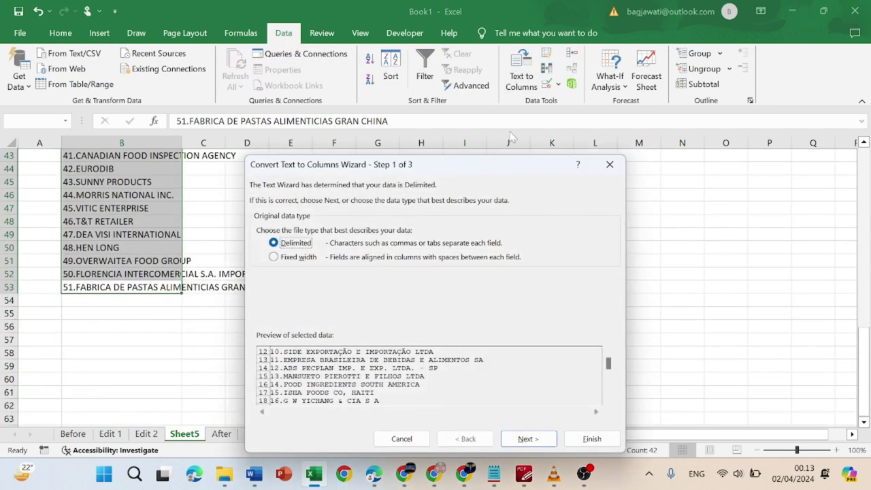
left_click(520, 436)
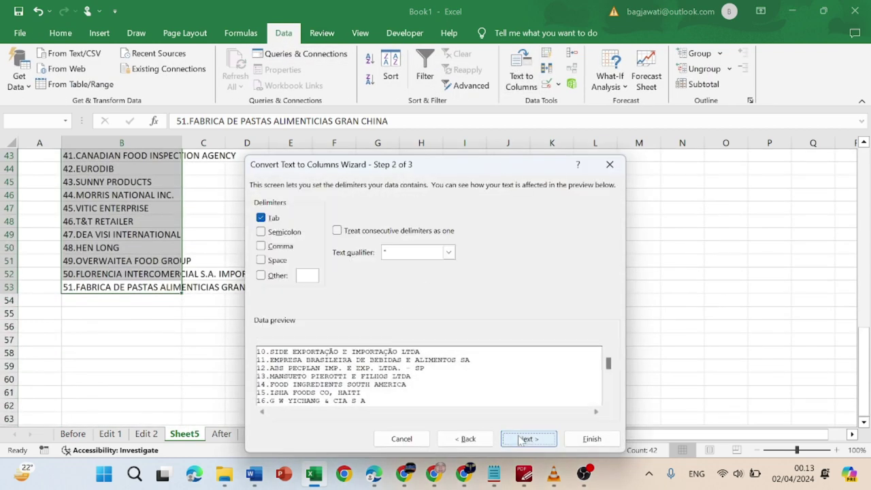
left_click(275, 274)
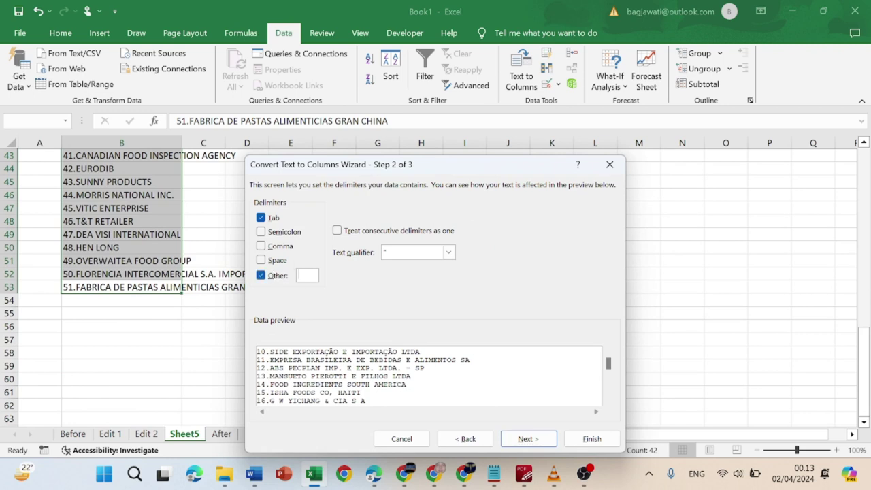
type(".")
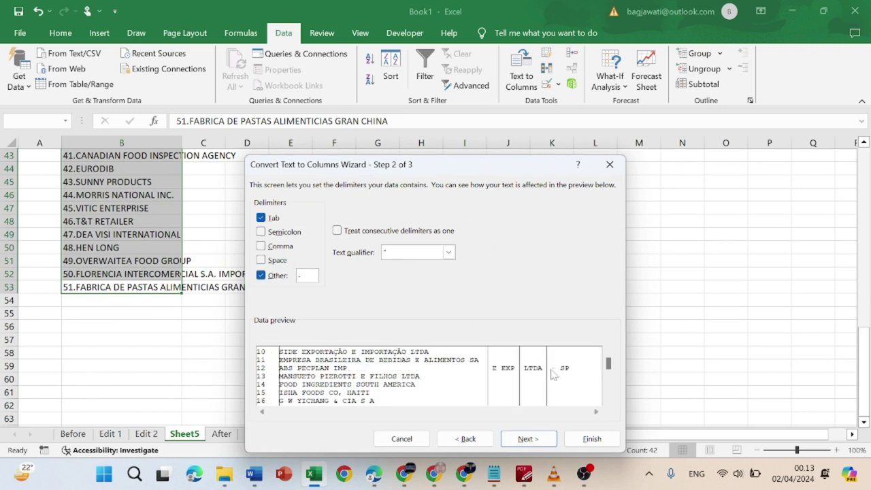
left_click(525, 439)
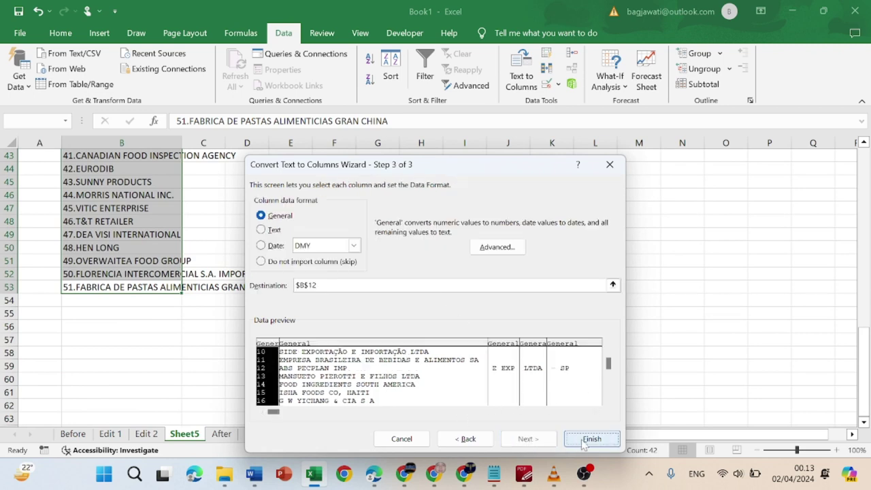
left_click(589, 438)
scroll(338, 258, "up", 10)
scroll(337, 259, "up", 5)
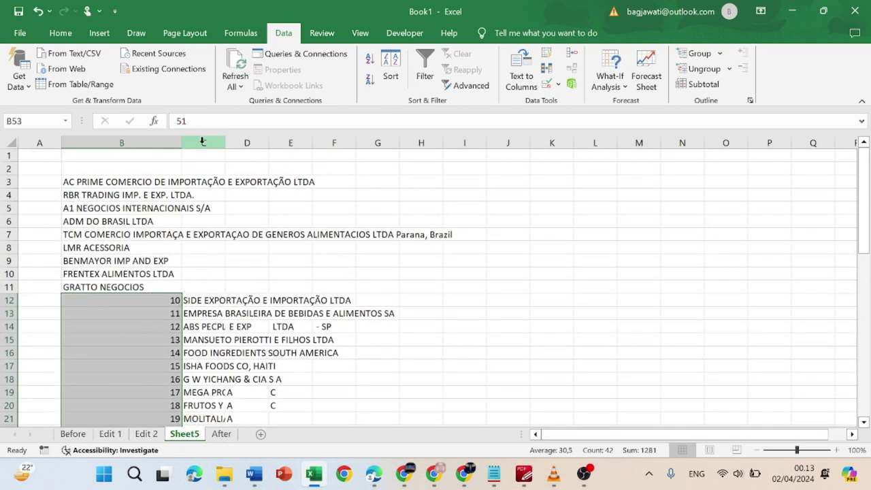
AutoFit columns C through I, then widen column G further to show its text
left_click_drag(202, 141, 489, 134)
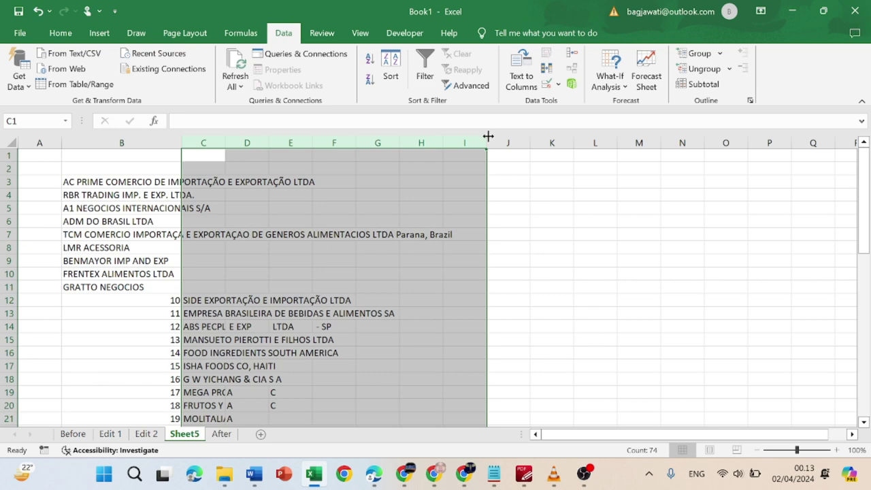
double_click(487, 136)
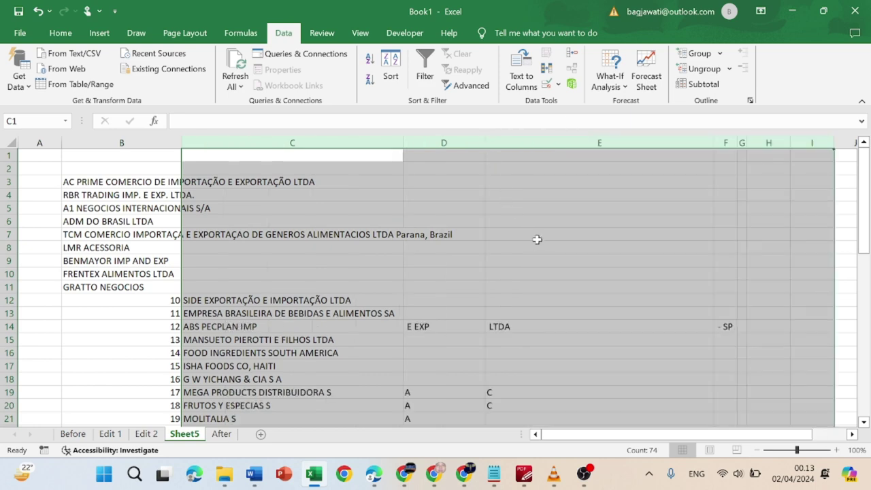
scroll(544, 234, "down", 6)
scroll(558, 230, "down", 6)
scroll(558, 229, "up", 6)
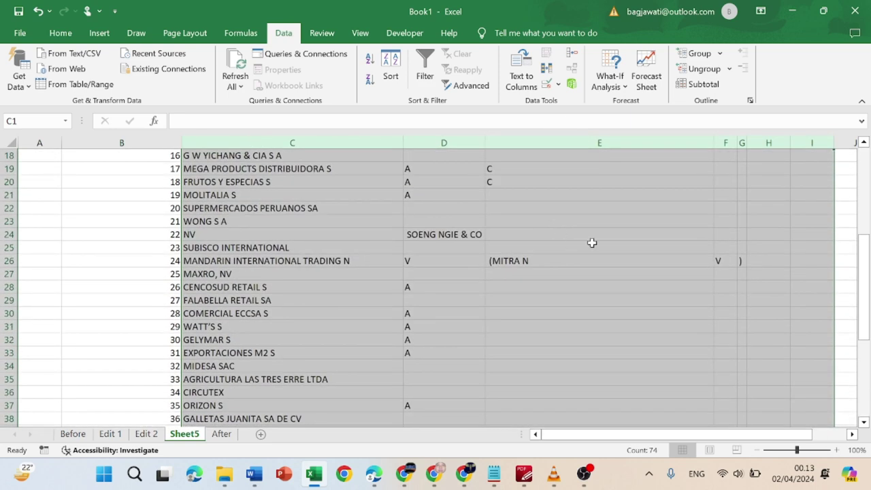
left_click(741, 260)
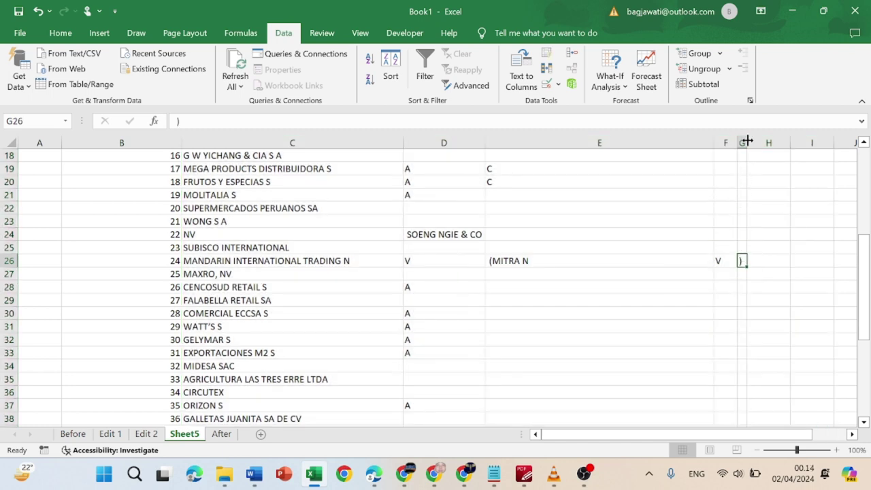
left_click_drag(746, 142, 760, 142)
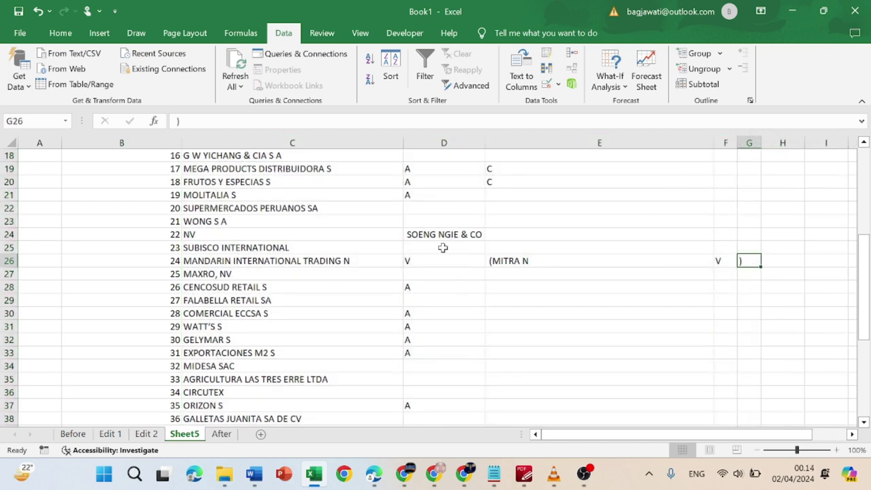
left_click(130, 259)
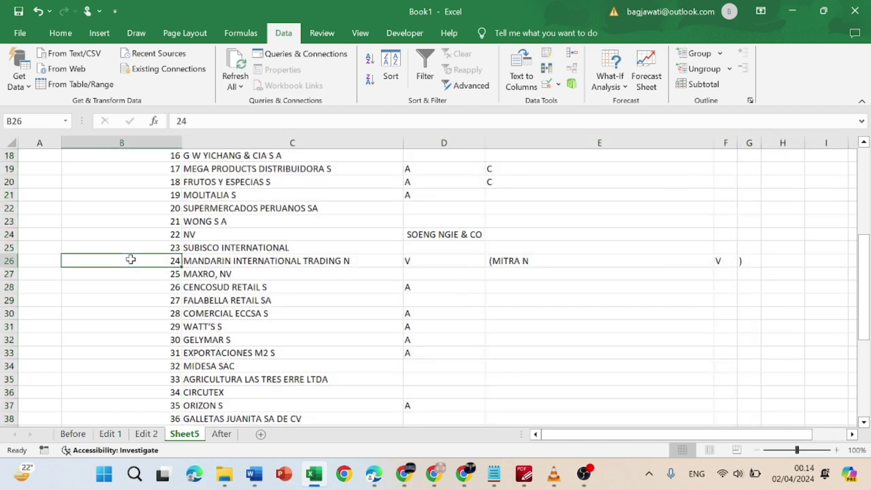
Enter a starting formula in B26 that joins C26 and D26
type("=")
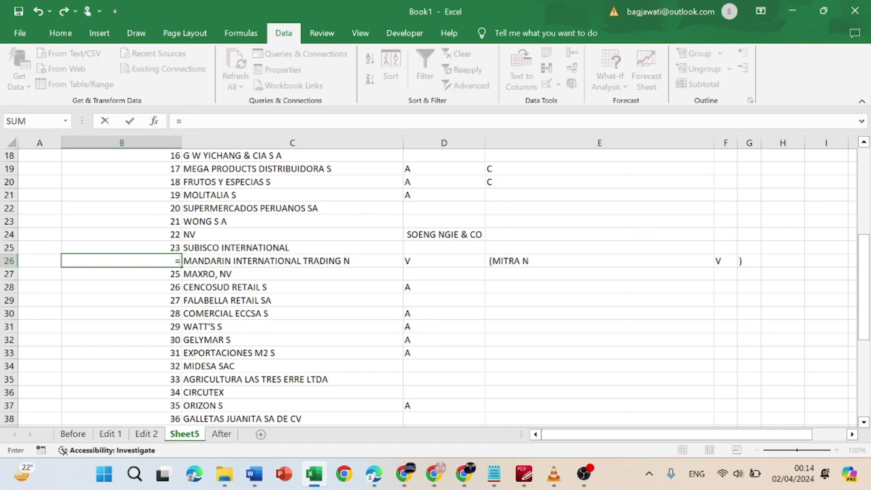
left_click(220, 259)
type("&\".\"&")
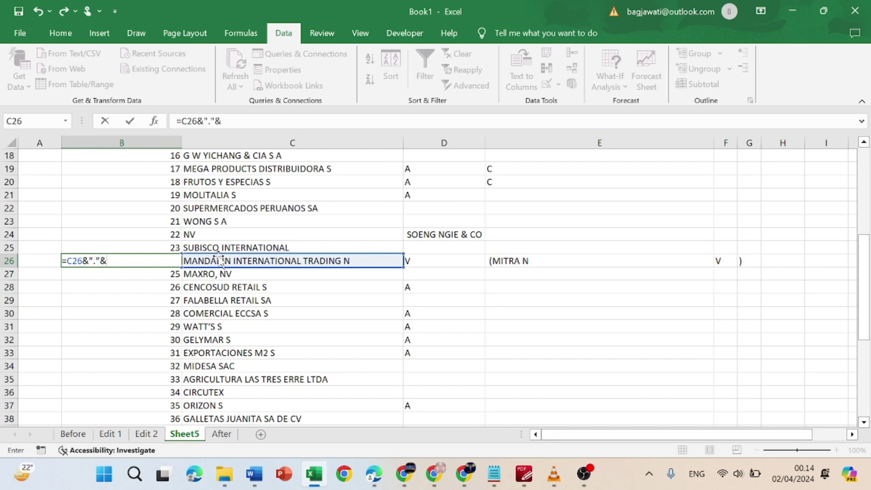
left_click(412, 261)
key("Return")
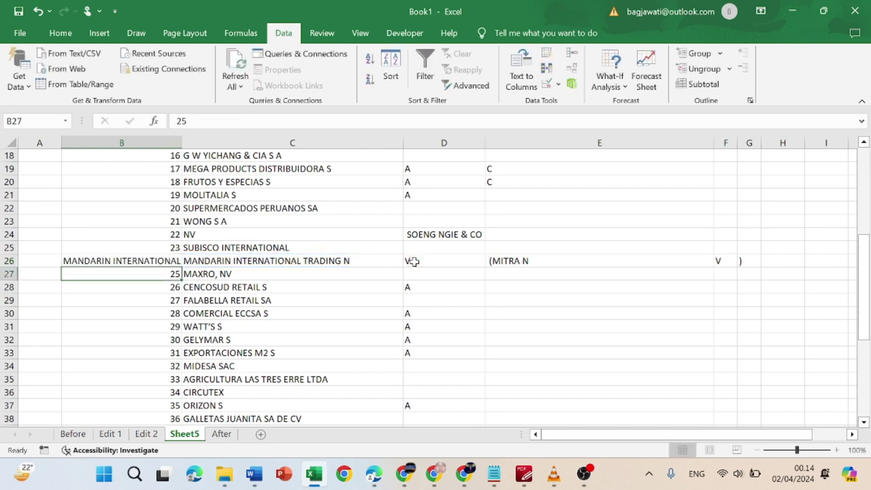
Extend B26 to =C26&"."&D26&"."&E26&"."&F26&"."&G26
left_click(114, 263)
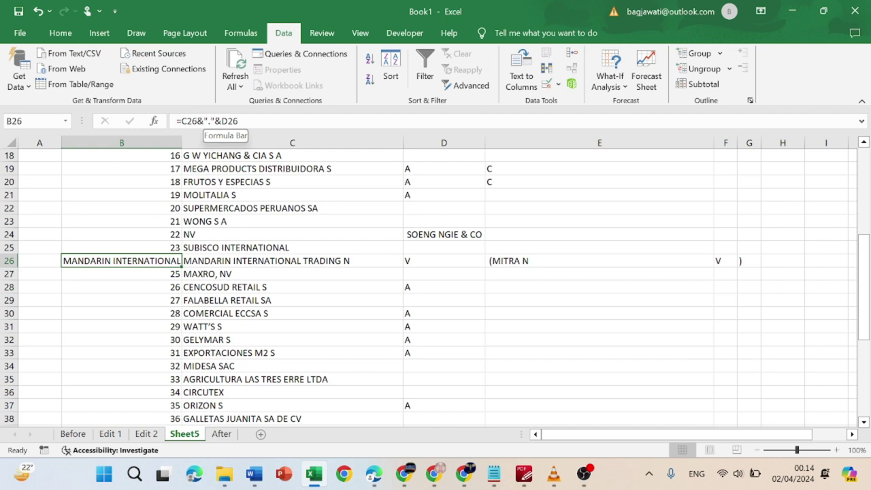
left_click_drag(197, 122, 220, 121)
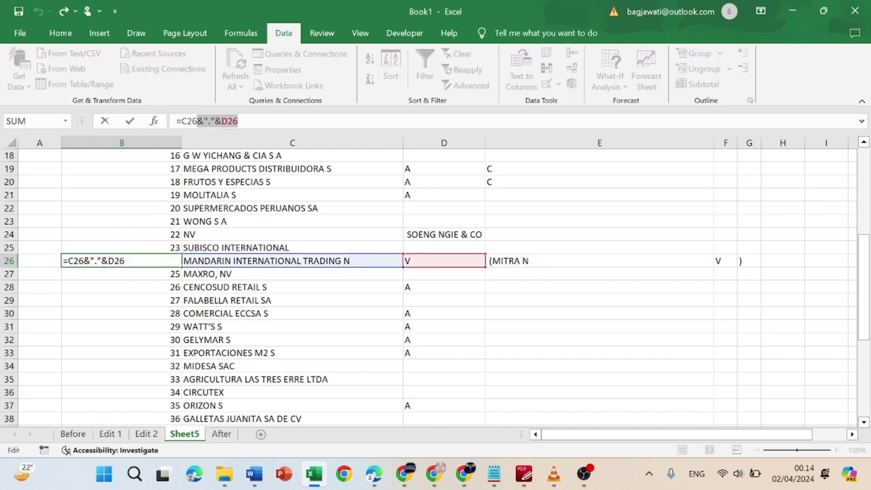
left_click(238, 121)
type("&\".\"&D26")
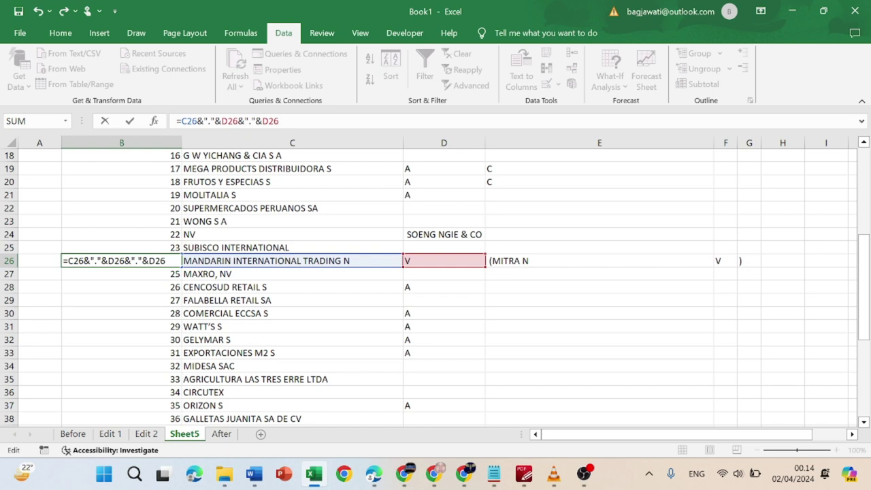
type("&\".\"&D26")
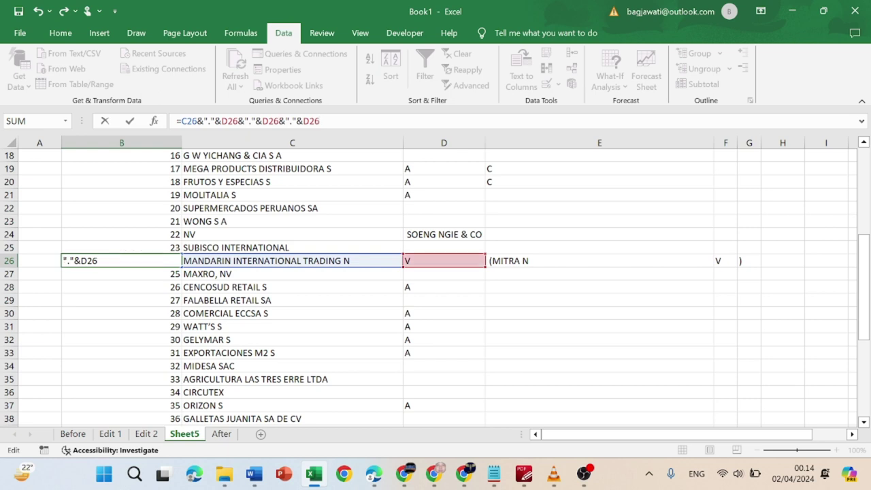
type("&\".\"&D26")
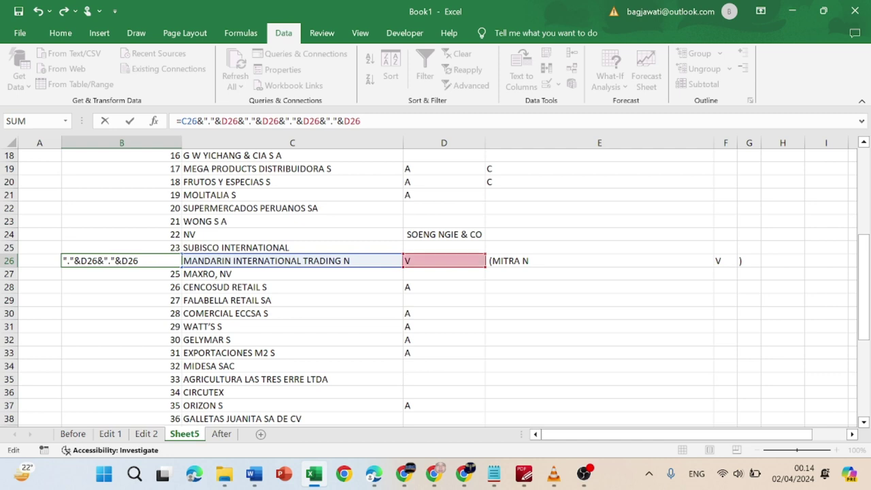
left_click(270, 120)
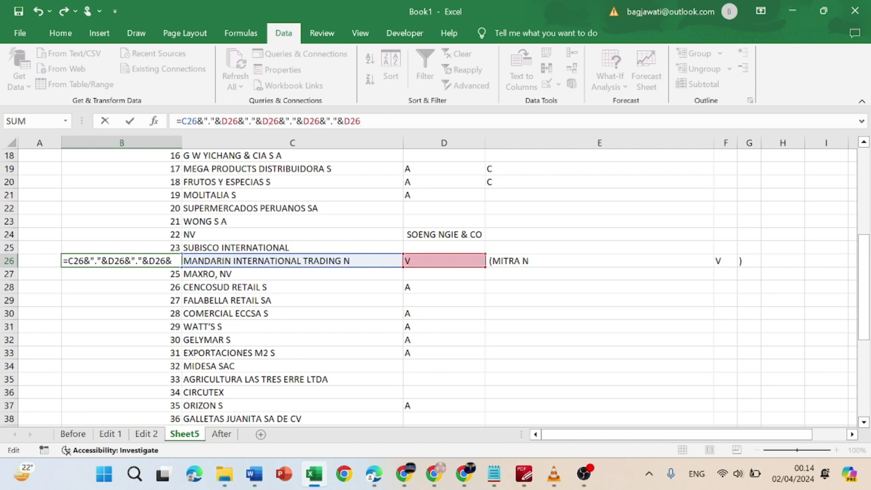
key("BackSpace")
type("e")
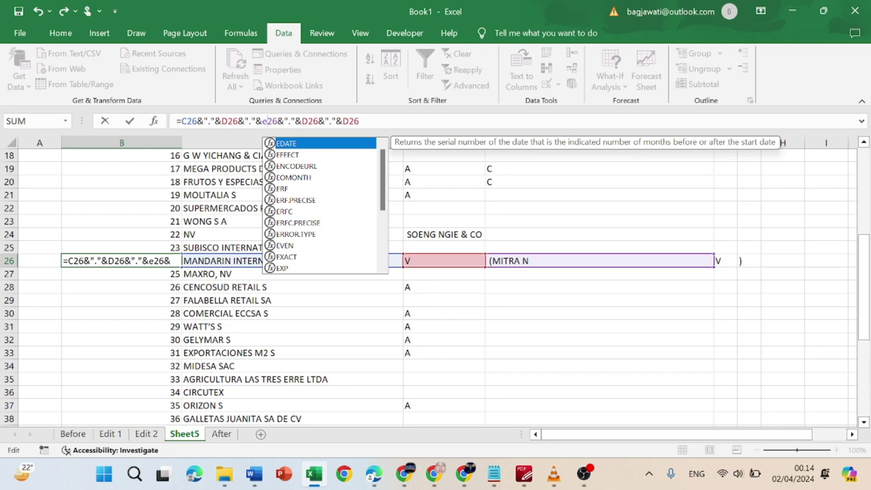
left_click(364, 120)
left_click(308, 120)
key("BackSpace")
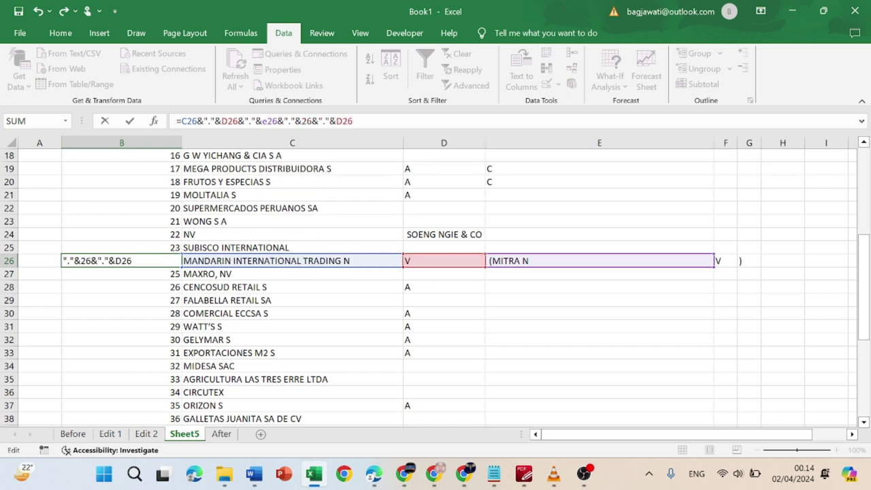
type("f")
left_click(343, 120)
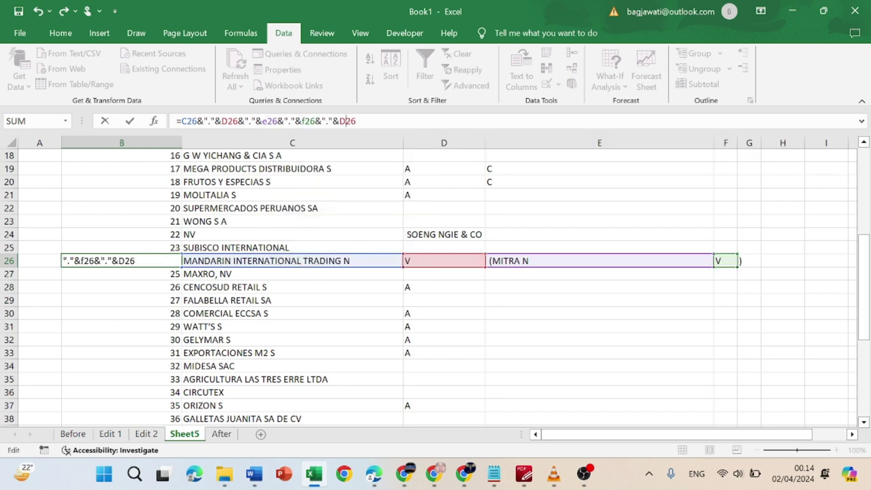
key("BackSpace")
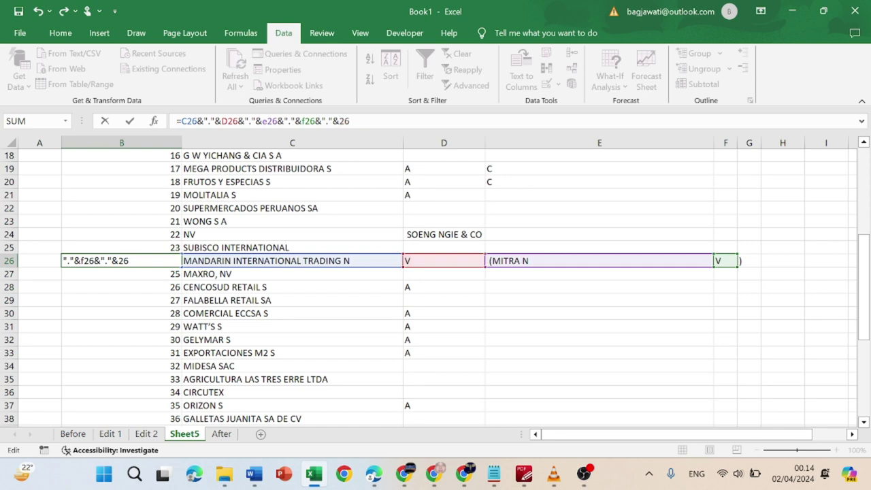
type("g")
key("Return")
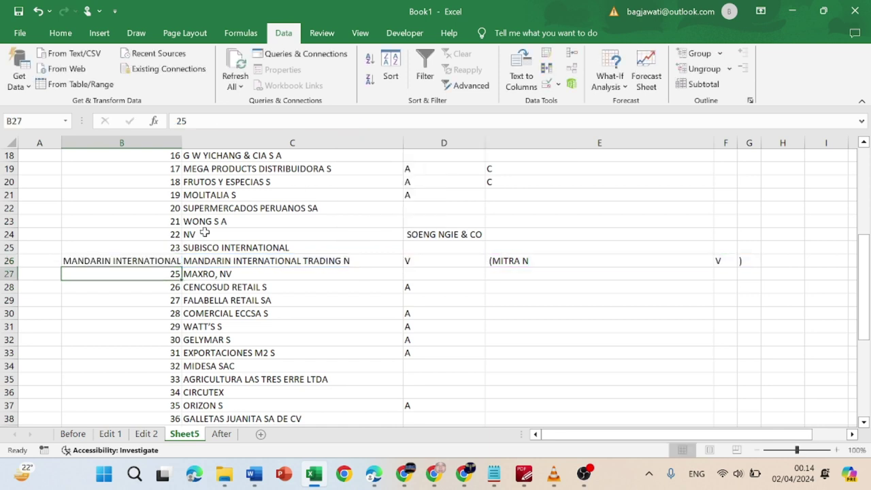
Fill the B26 joining formula down to row 53 and up to row 12
left_click(154, 261)
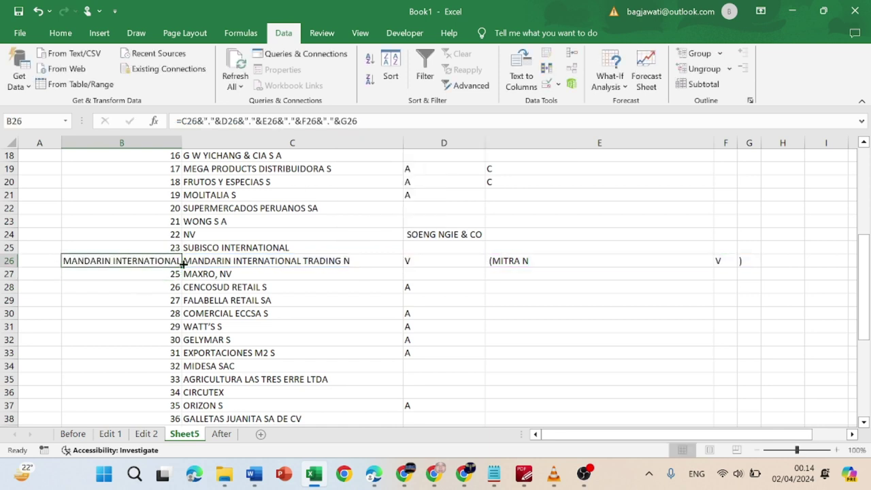
left_click_drag(182, 263, 190, 418)
scroll(193, 295, "down", 6)
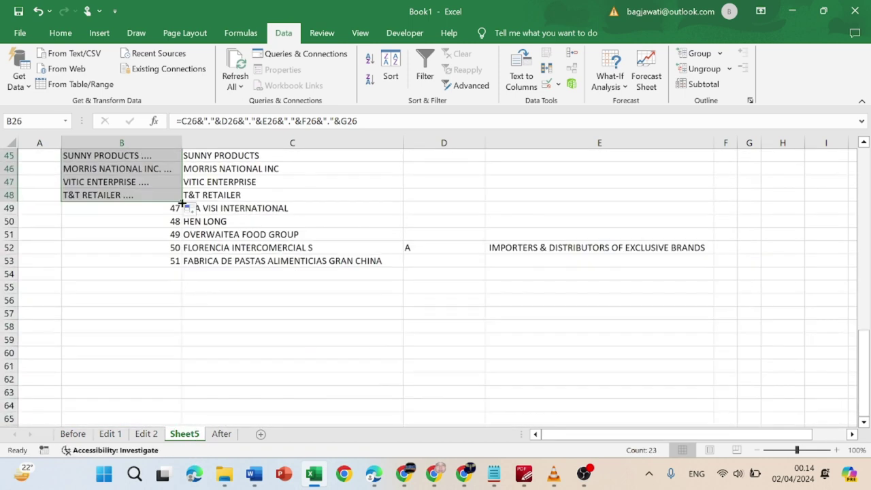
left_click_drag(183, 202, 183, 267)
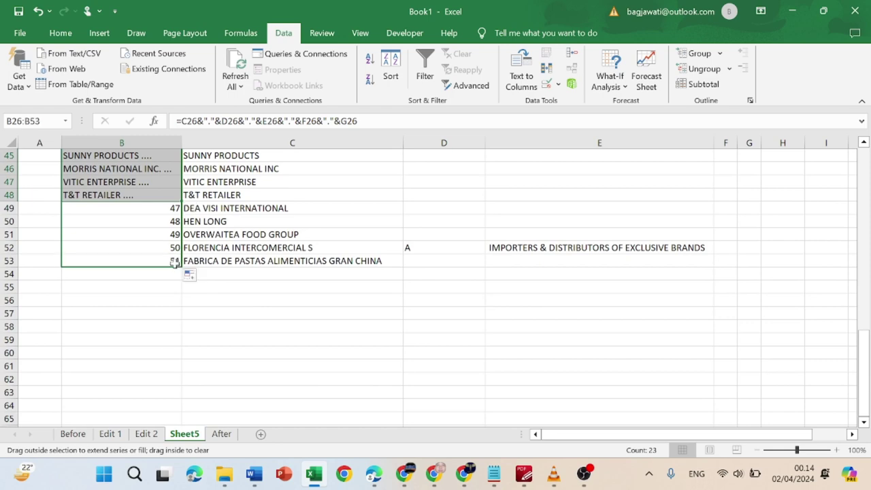
scroll(174, 244, "up", 11)
left_click(151, 352)
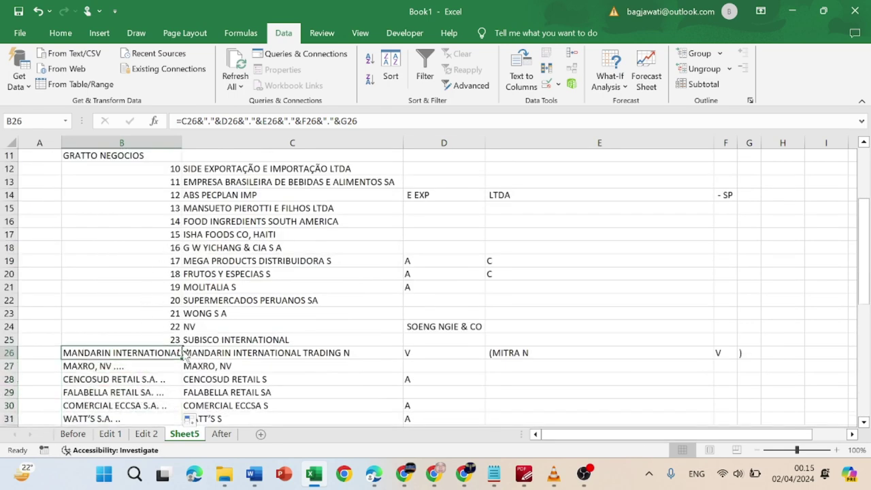
left_click_drag(183, 355, 185, 167)
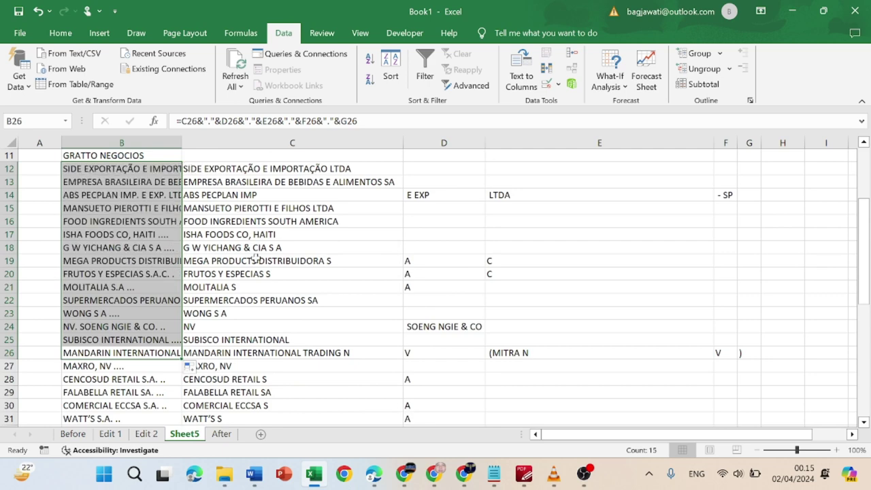
left_click(271, 273)
Select the joined names in B12:B53 and copy them
left_click(133, 169)
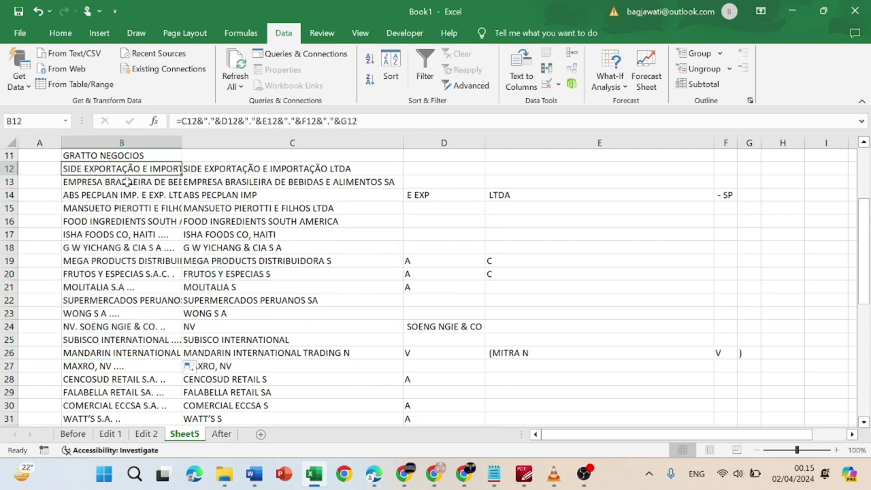
scroll(127, 194, "down", 11)
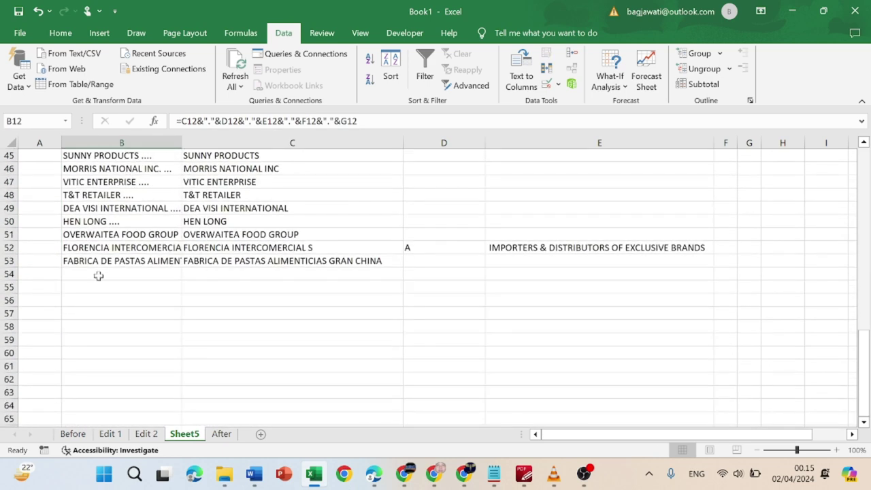
left_click(113, 261, "shift")
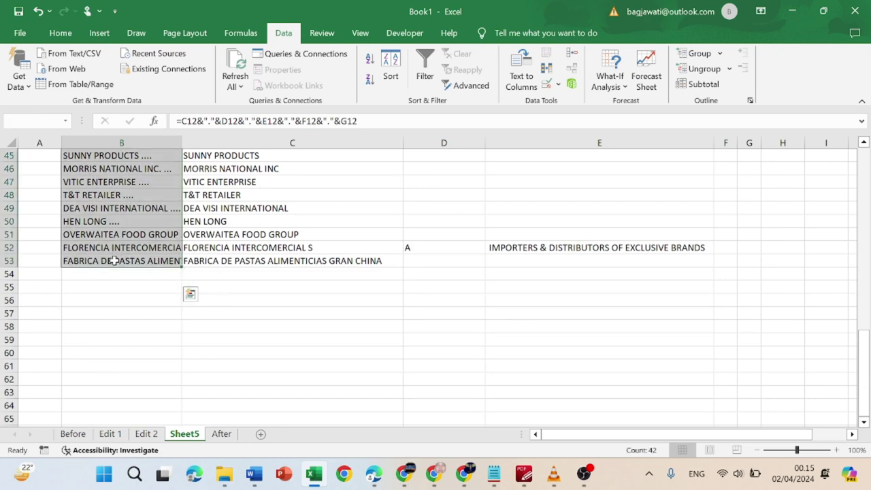
key("ctrl+c")
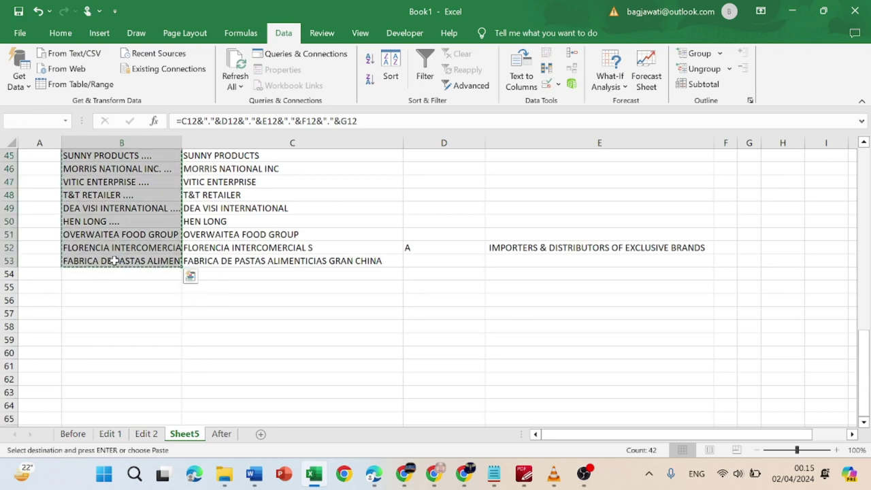
scroll(106, 238, "up", 3)
Paste the joined names back as values and delete the leftover split columns C to F
scroll(102, 231, "up", 12)
right_click(100, 300)
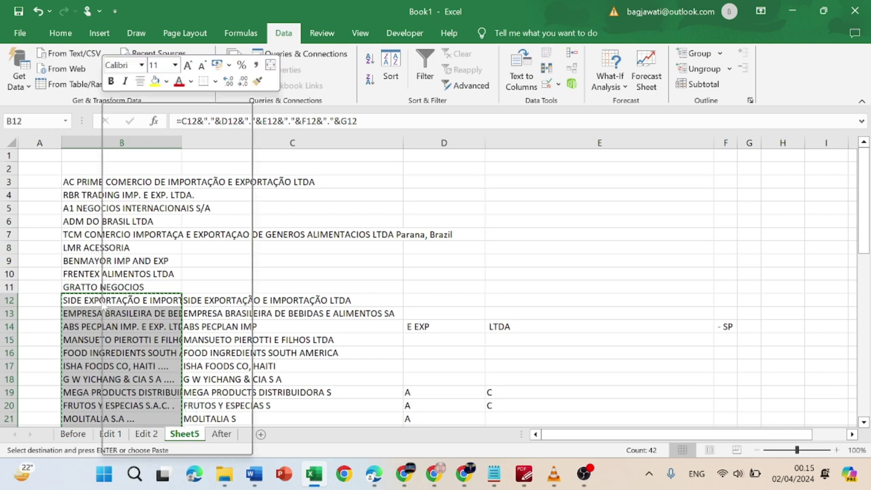
left_click(150, 182)
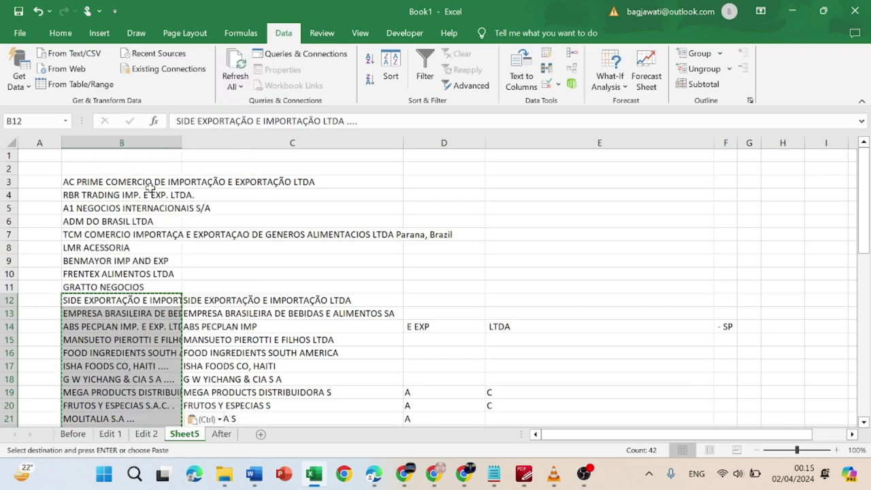
left_click_drag(220, 142, 719, 209)
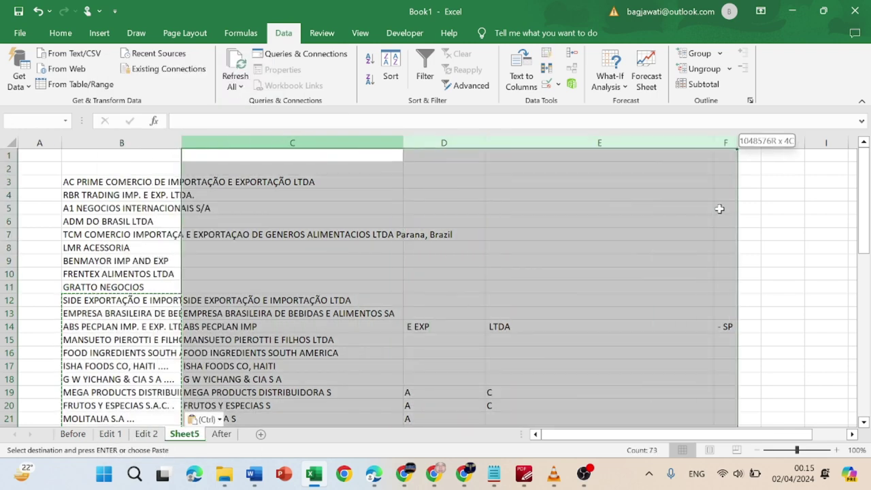
right_click(626, 252)
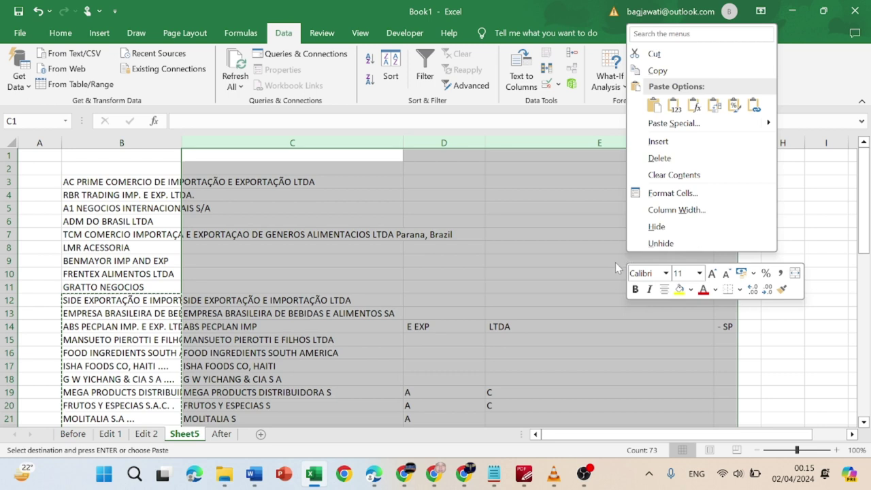
left_click(659, 158)
left_click(446, 247)
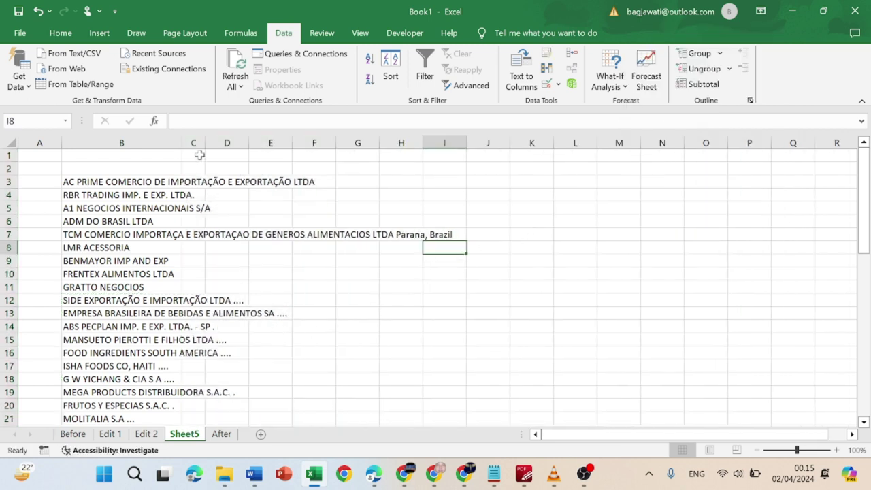
Widen column B for the full names and select the whole column
left_click_drag(182, 142, 527, 167)
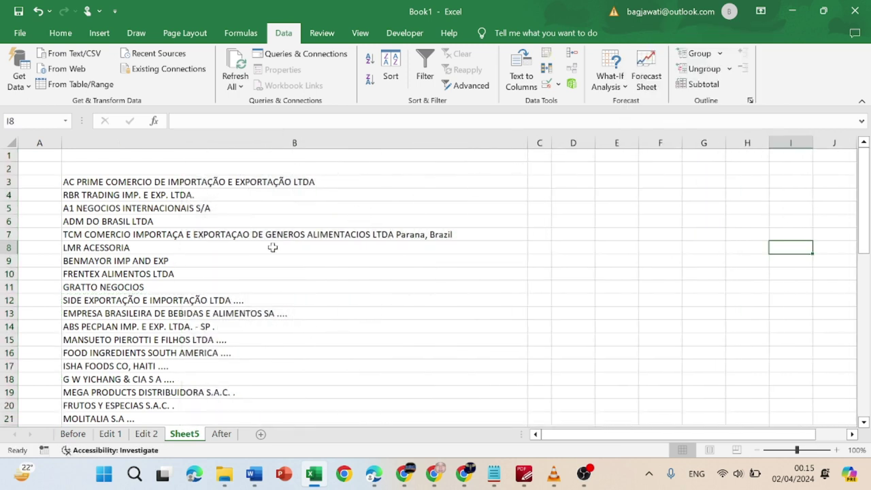
scroll(231, 272, "down", 11)
scroll(232, 269, "up", 6)
scroll(223, 221, "up", 6)
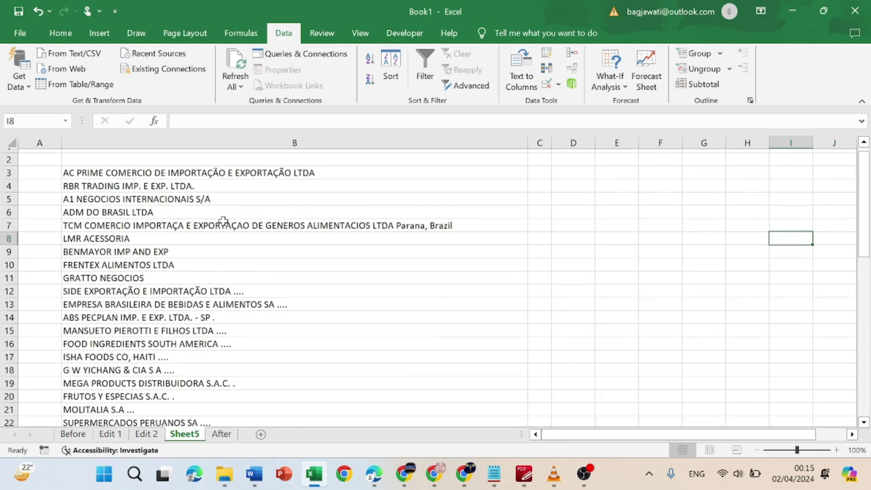
left_click(214, 142)
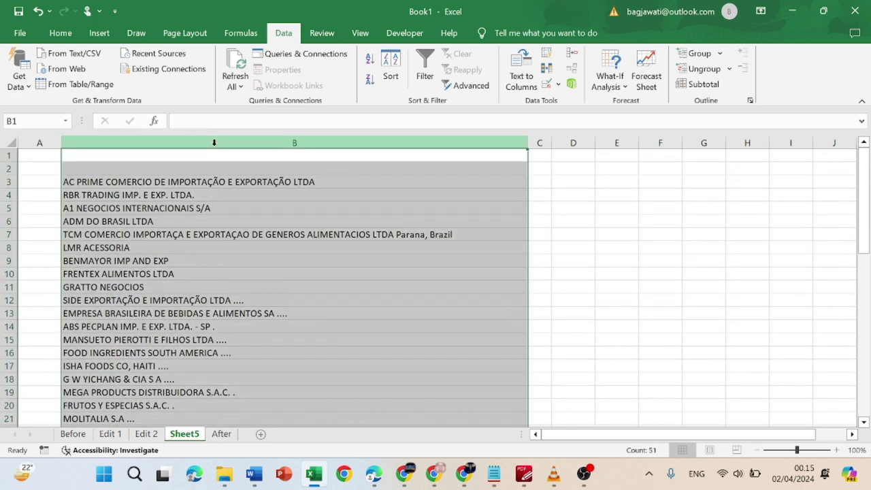
Replace all '..' with '.' in the company names, running Replace All twice
key("ctrl+f")
left_click(335, 274)
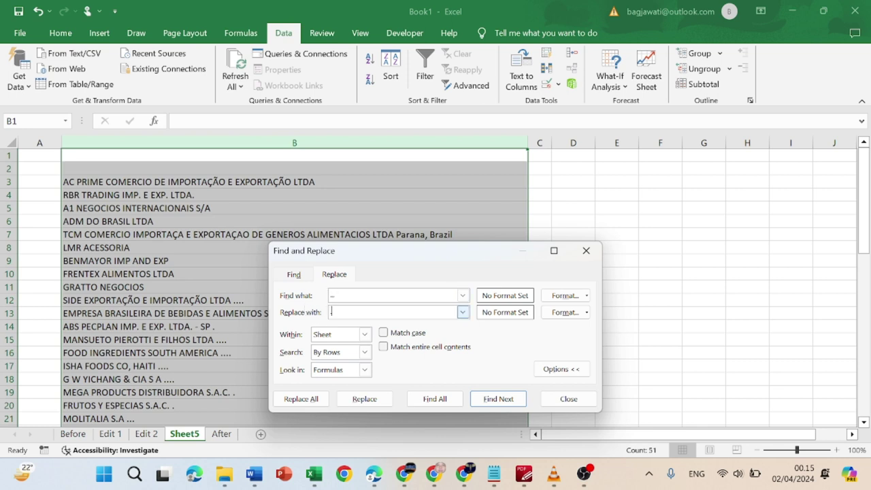
left_click(301, 398)
left_click(440, 273)
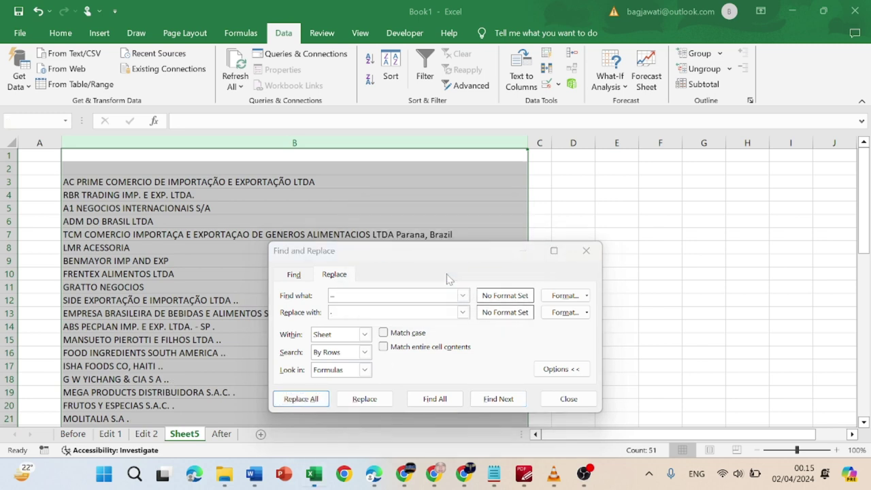
left_click(334, 296)
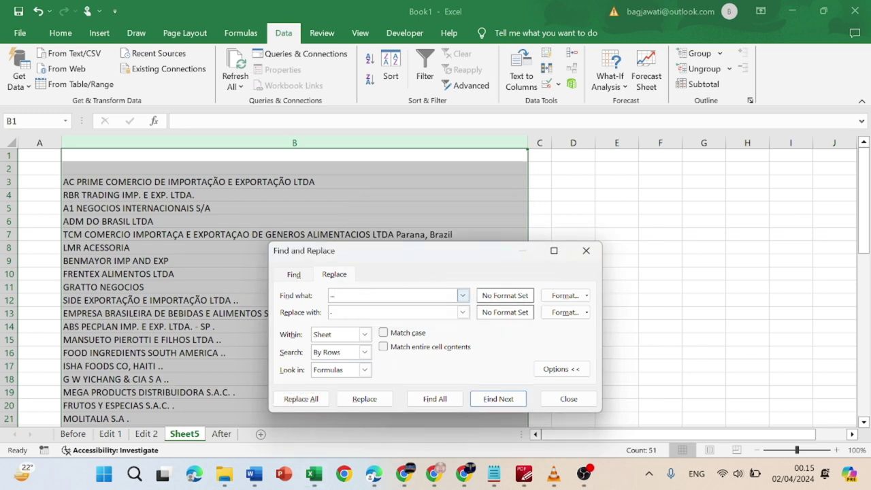
left_click(301, 398)
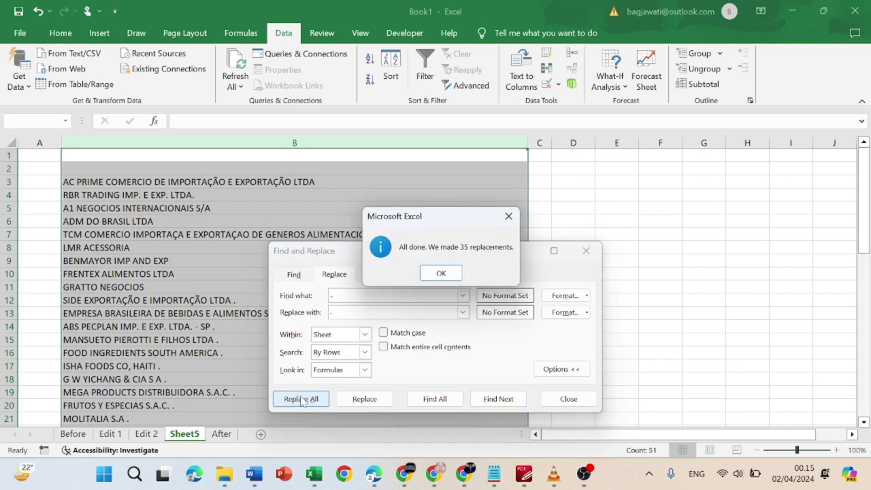
left_click(423, 278)
Replace ' .' with '.' in two passes (41 then 11 replacements), then close the dialog
left_click(408, 295)
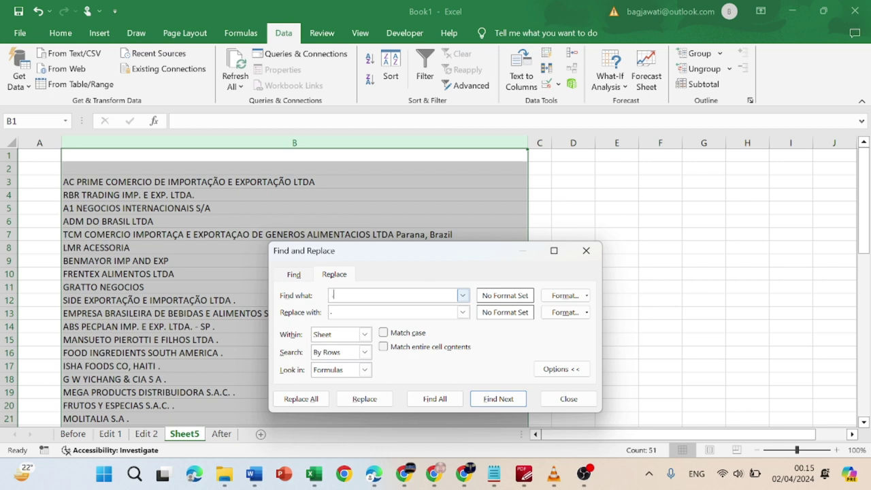
left_click(299, 400)
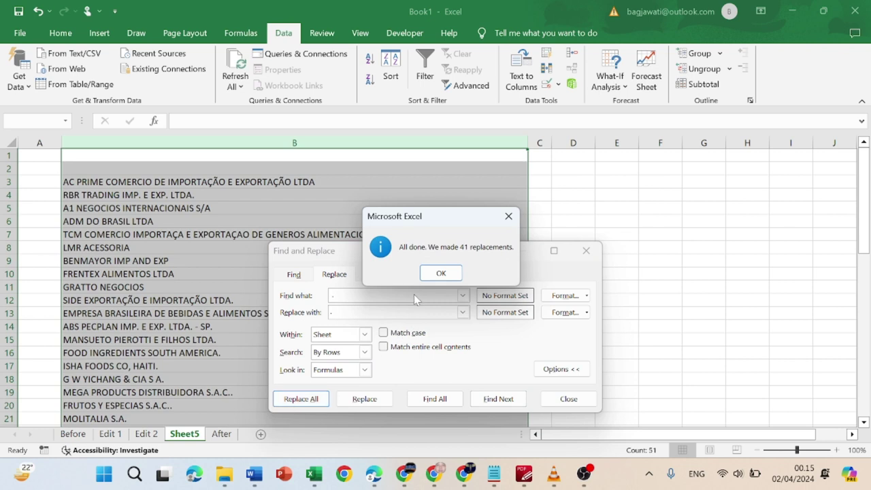
left_click(440, 272)
left_click(332, 295)
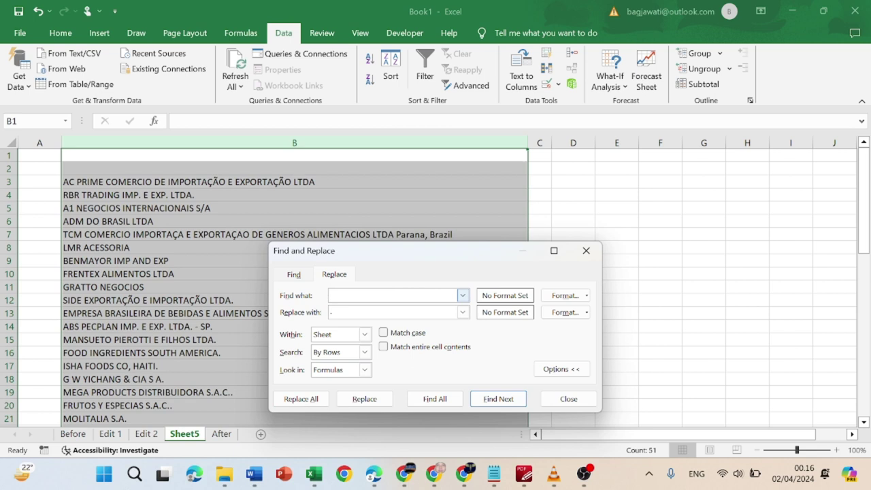
left_click(314, 399)
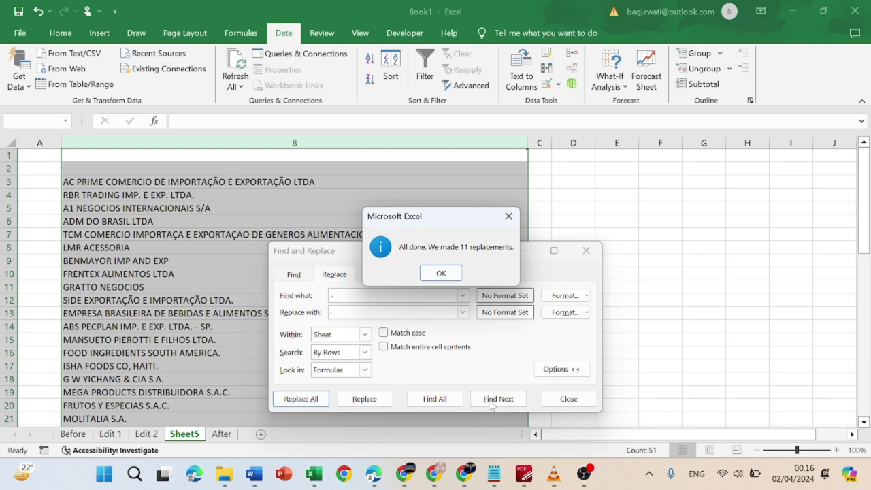
left_click(441, 273)
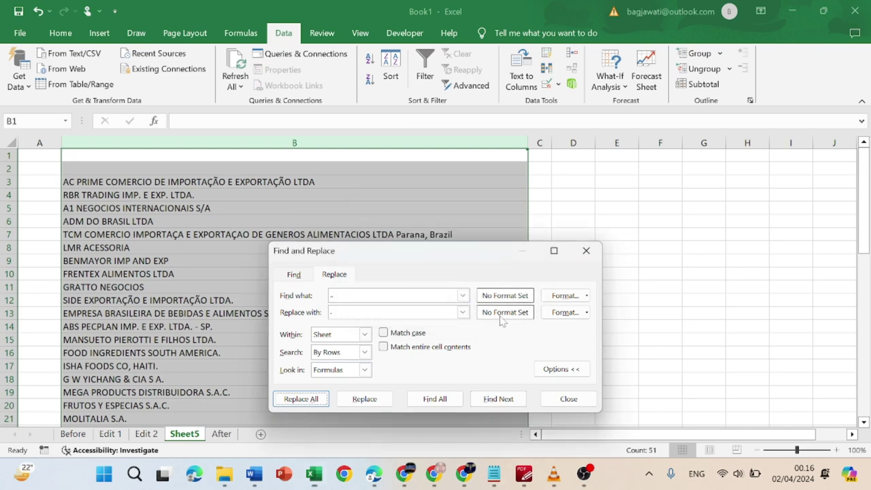
left_click(563, 395)
Cut the cleaned names in B3:B53 on Sheet5 and paste them at B2 on Edit 2
left_click(178, 182)
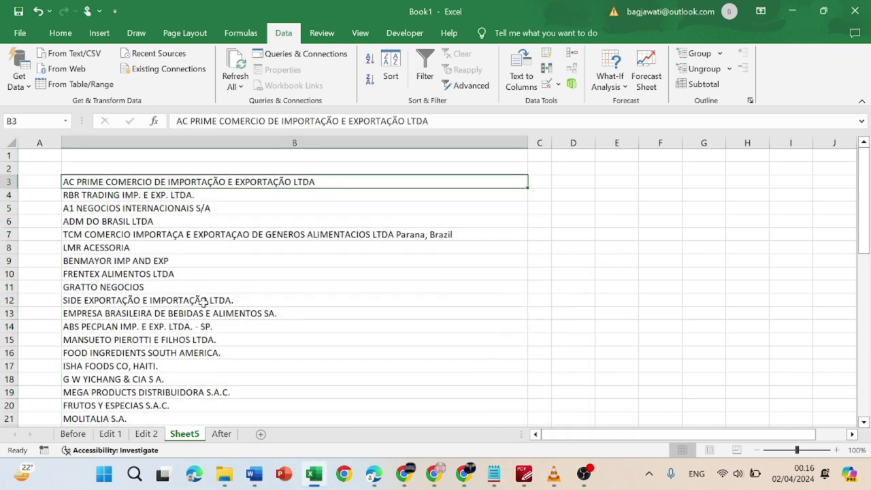
scroll(202, 311, "down", 11)
left_click(197, 391, "shift")
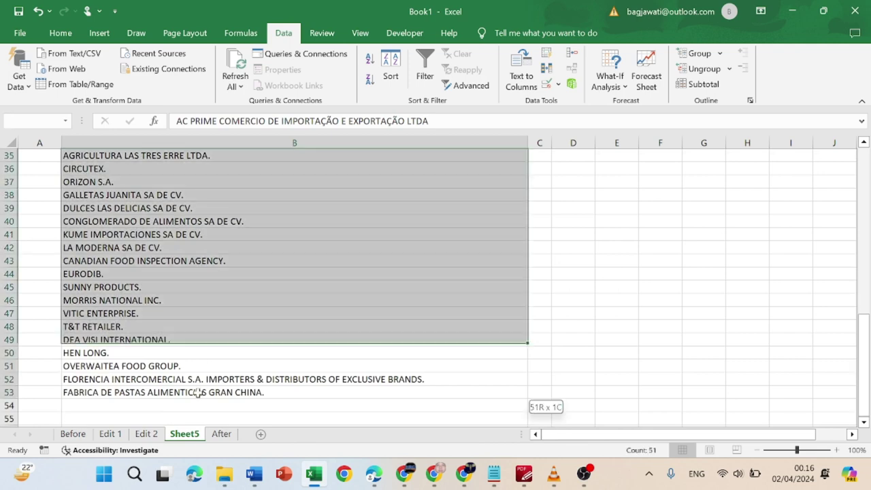
right_click(179, 270)
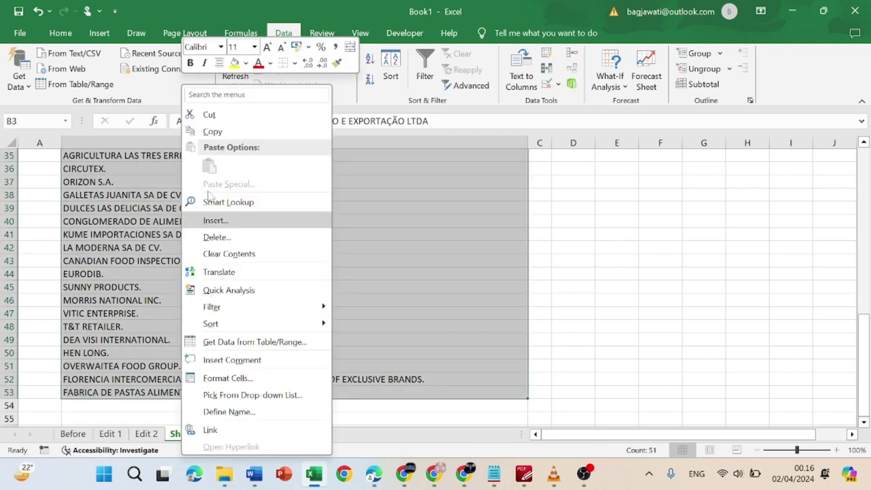
left_click(210, 115)
scroll(205, 204, "up", 11)
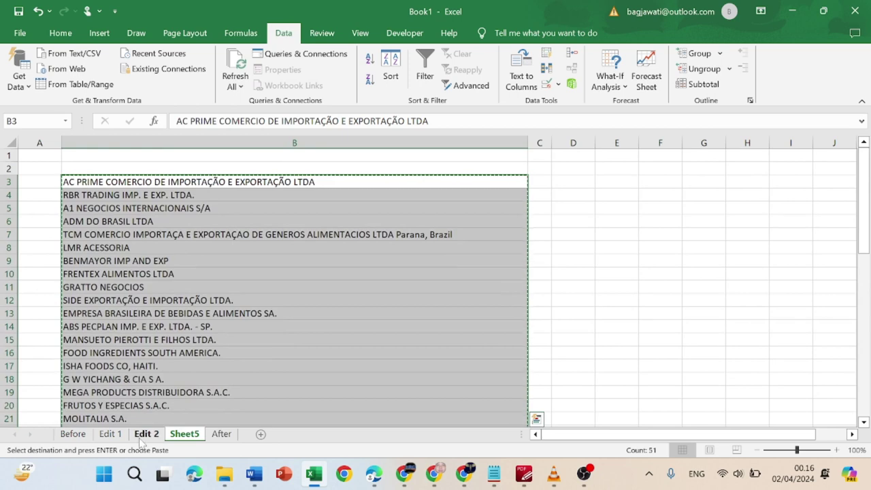
left_click(145, 433)
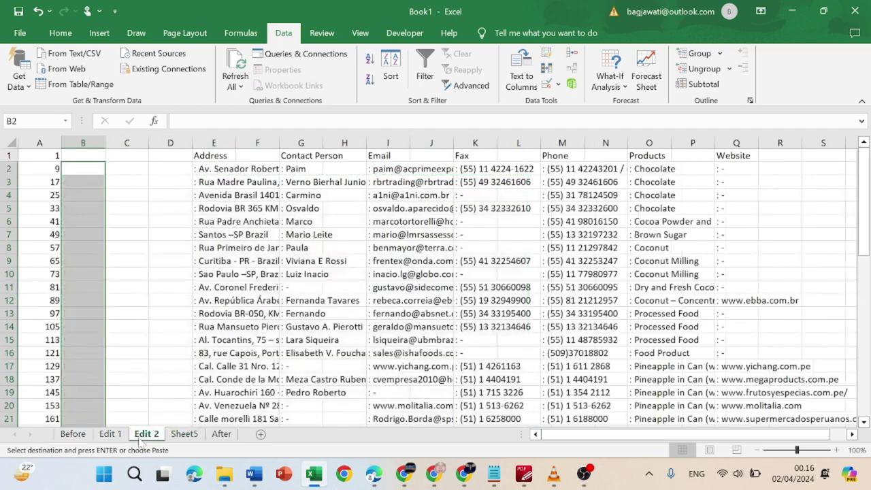
right_click(85, 166)
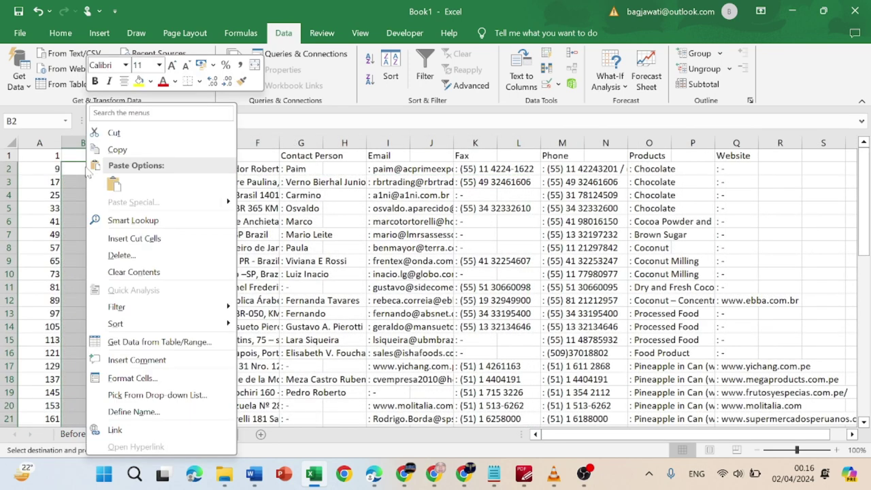
left_click(117, 184)
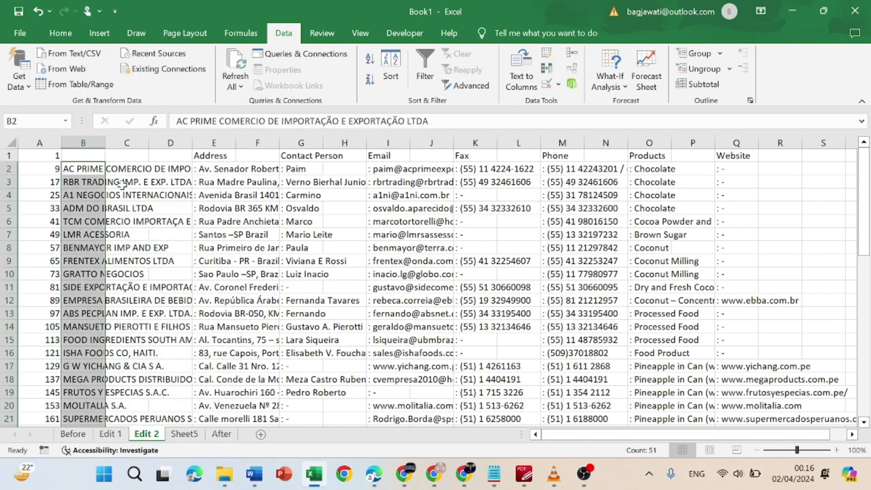
left_click(58, 156)
Head A1 as 'ID', number A2:A4 as 1, 2, 3, and select them for filling
scroll(57, 217, "down", 15)
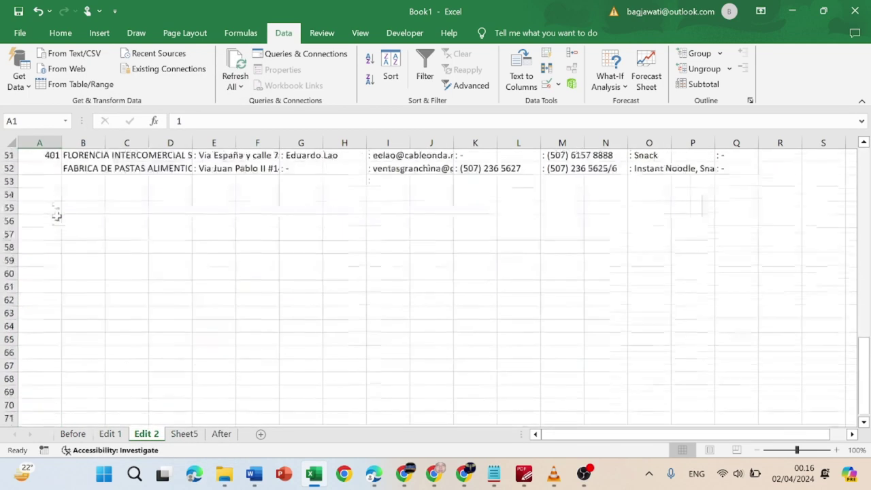
scroll(58, 216, "up", 10)
scroll(58, 216, "up", 6)
scroll(58, 216, "down", 5)
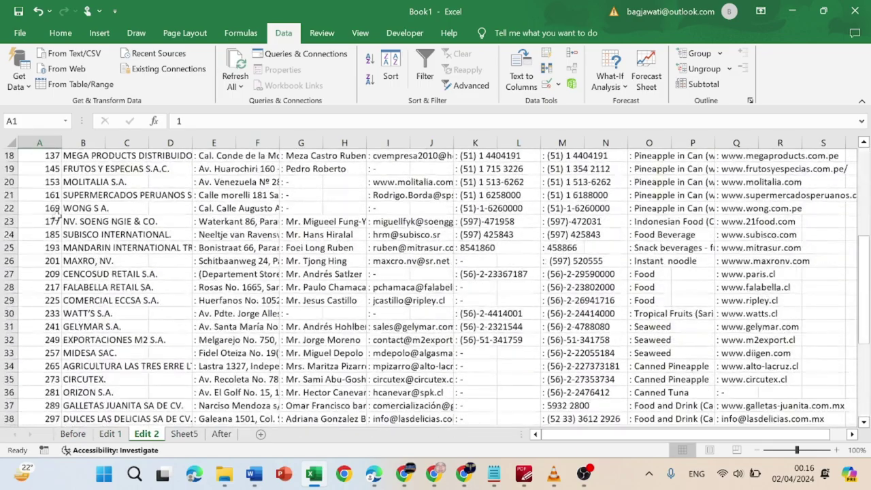
scroll(57, 216, "down", 11)
scroll(58, 217, "up", 11)
scroll(58, 216, "up", 5)
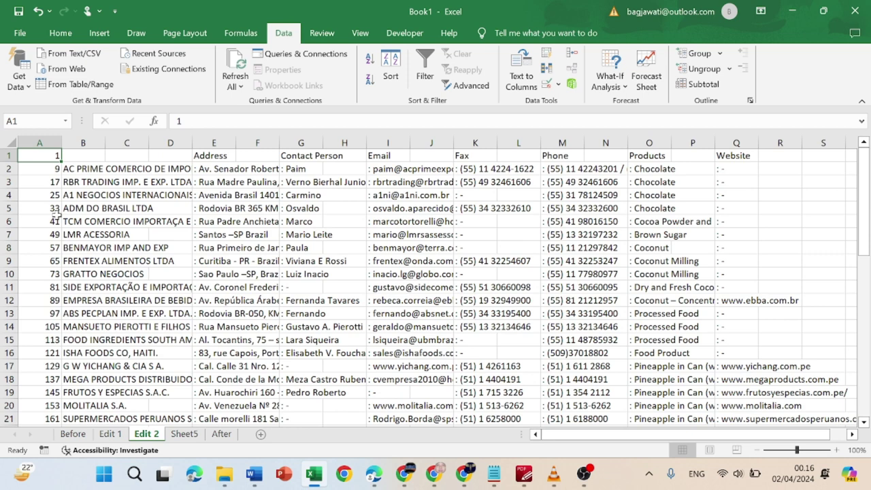
key("BackSpace")
type("ID")
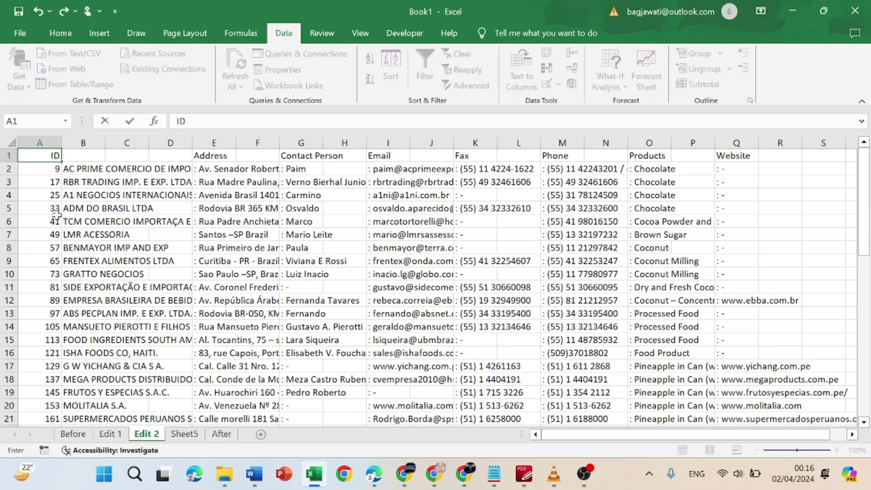
key("Return")
type("1")
key("Return")
type("2")
key("Return")
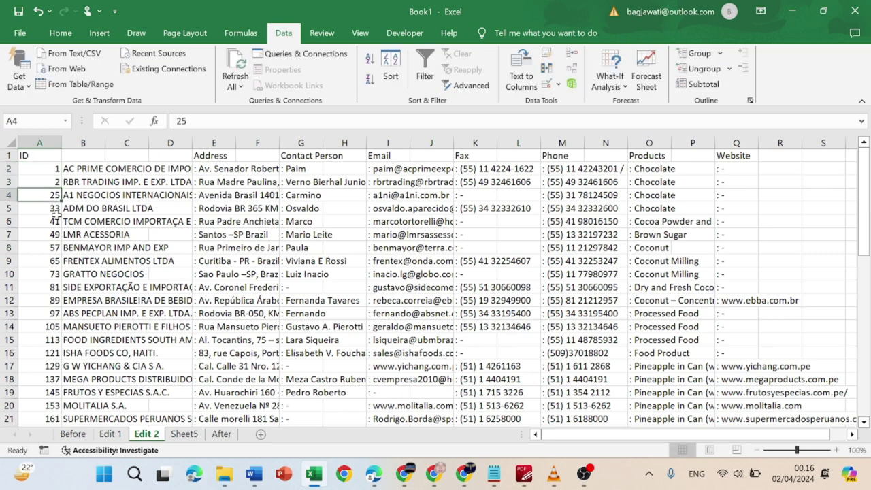
type("3")
key("Return")
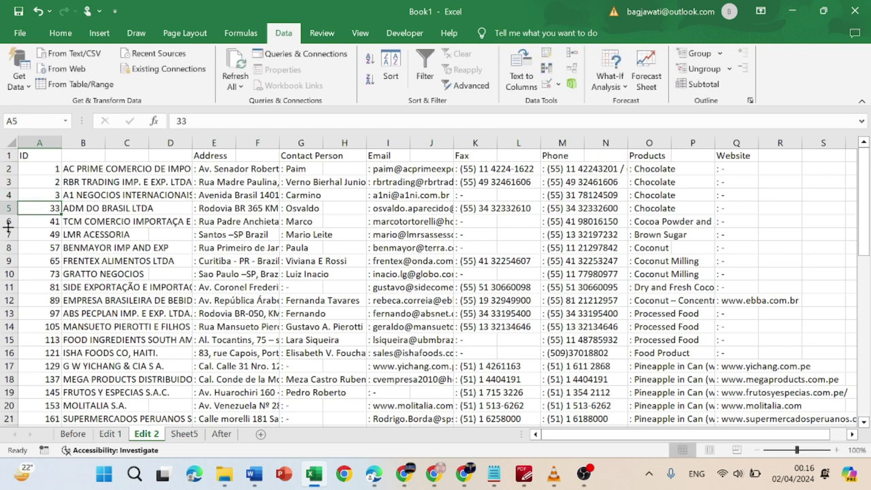
left_click_drag(45, 172, 51, 417)
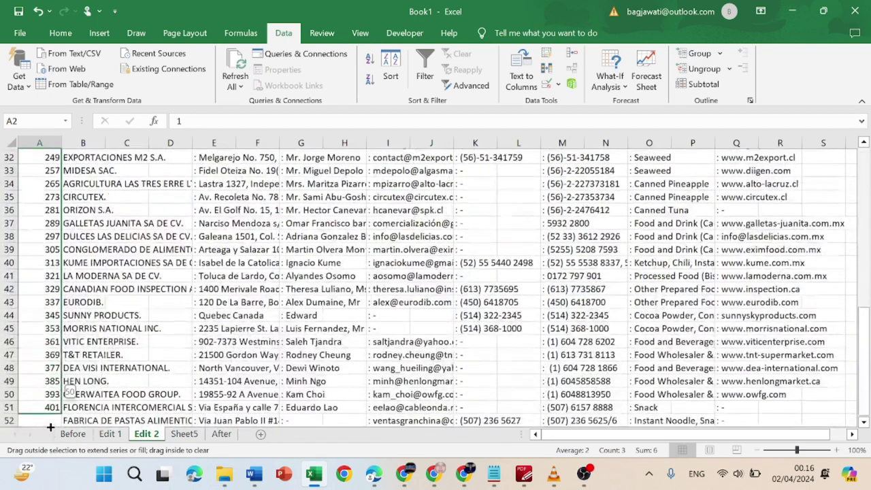
Extend column A's 1, 2, 3 numbering down to row 52
left_click_drag(51, 417, 50, 420)
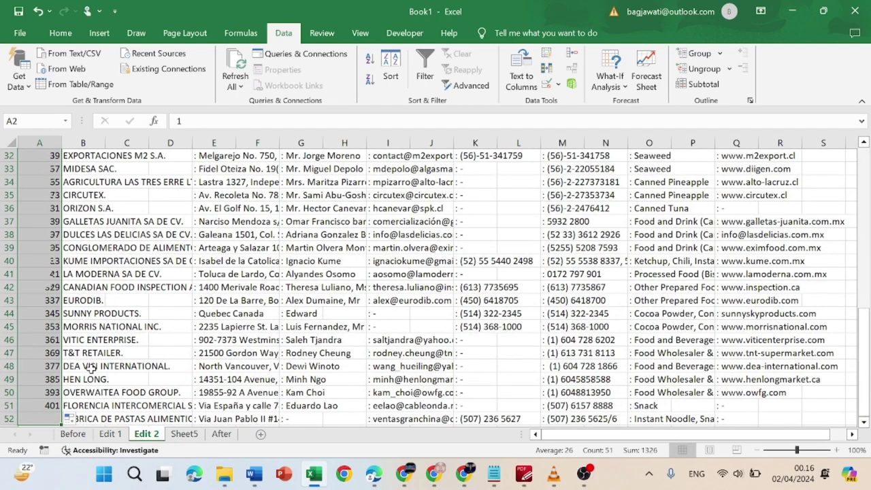
scroll(125, 299, "down", 6)
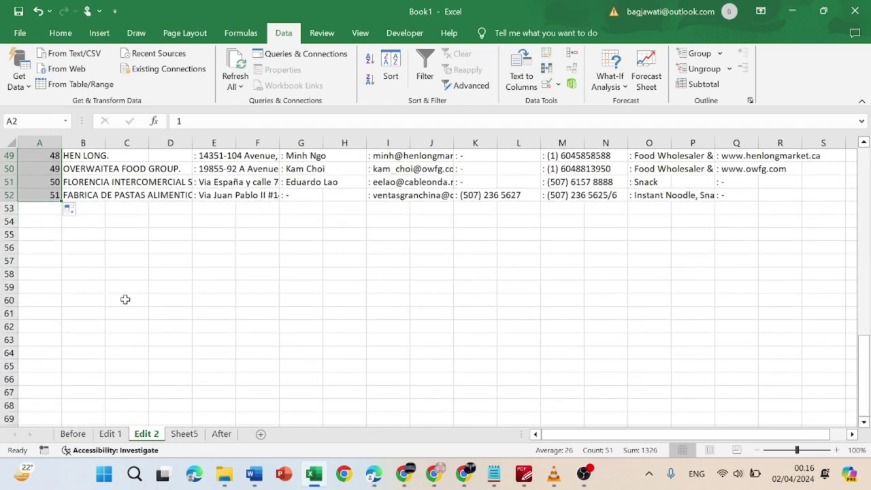
scroll(125, 299, "up", 6)
scroll(125, 299, "up", 6)
scroll(125, 299, "up", 4)
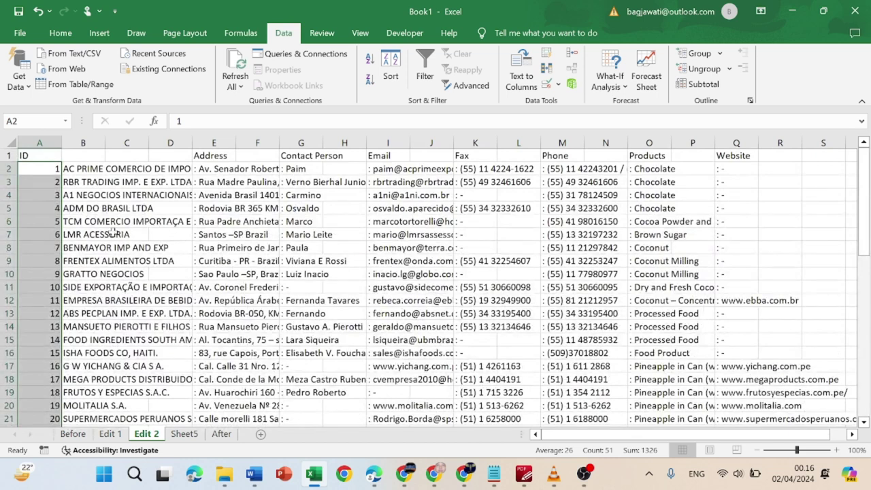
Head column B 'Name' in B1 and auto-fit its width to the company names
left_click(77, 155)
type("VITIC ENTERPRISE.")
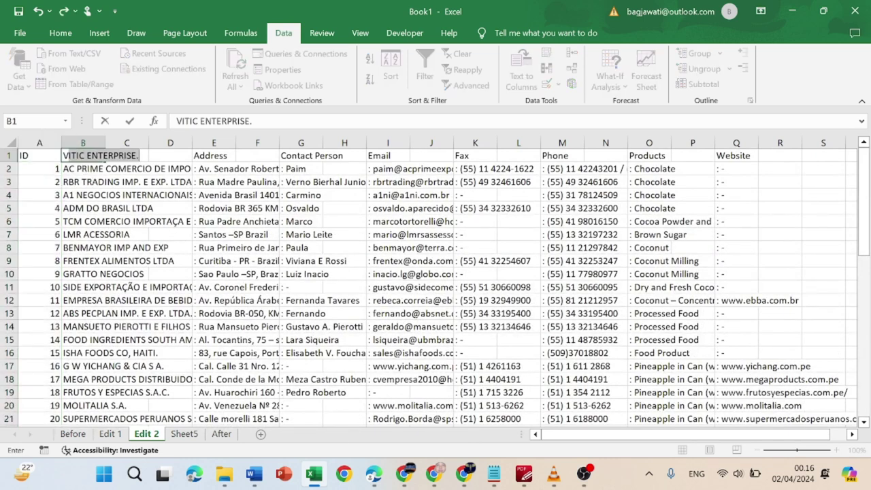
key("BackSpace")
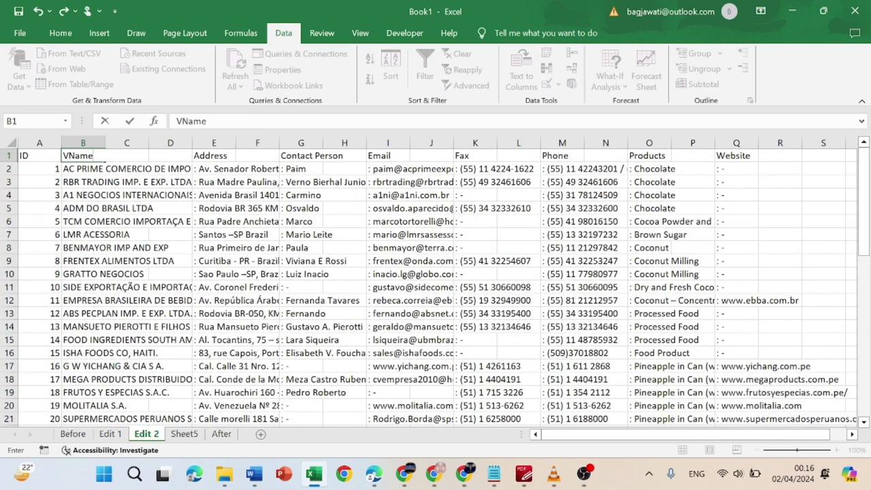
key("Return")
left_click(77, 154)
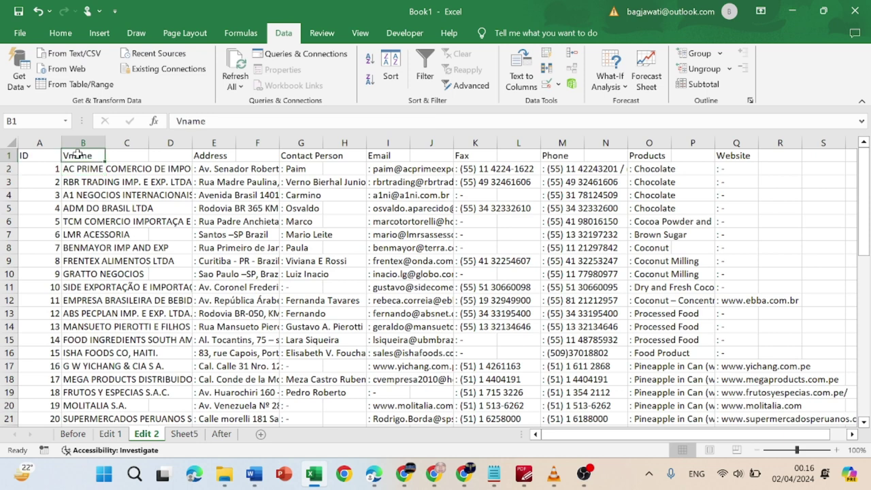
type("Na")
key("Return")
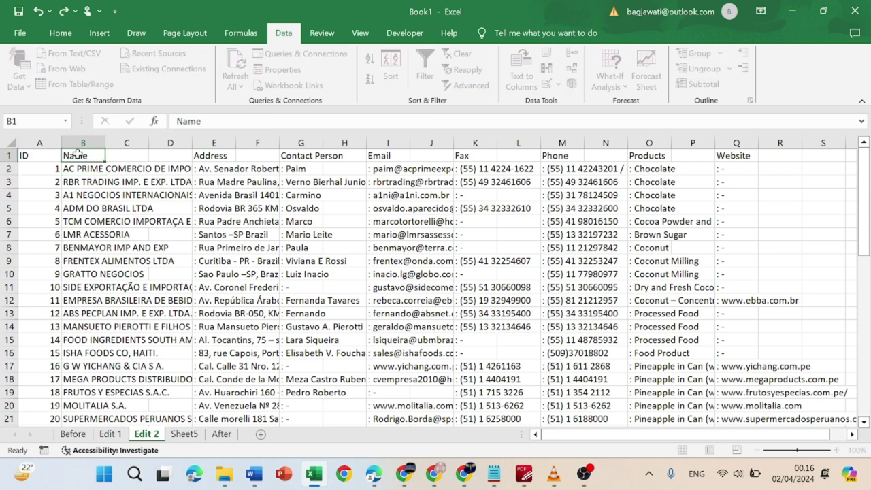
double_click(105, 142)
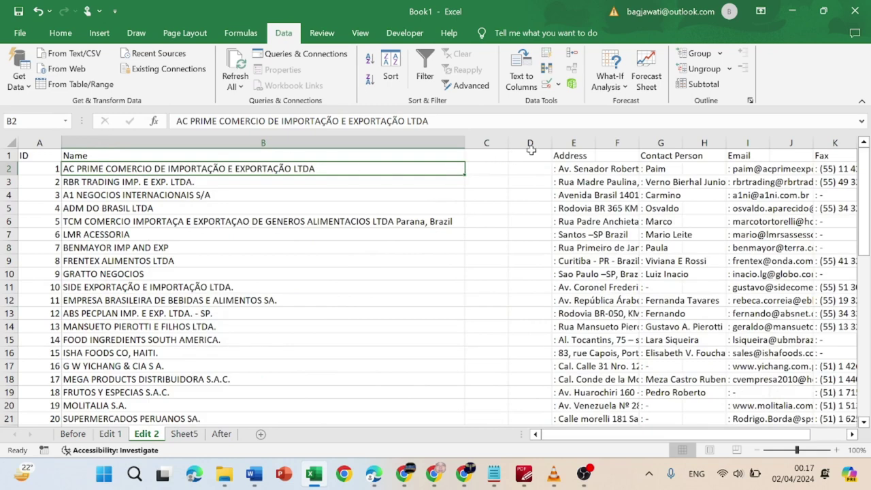
Move the Contact Person column into column C
left_click(661, 142)
right_click(661, 143)
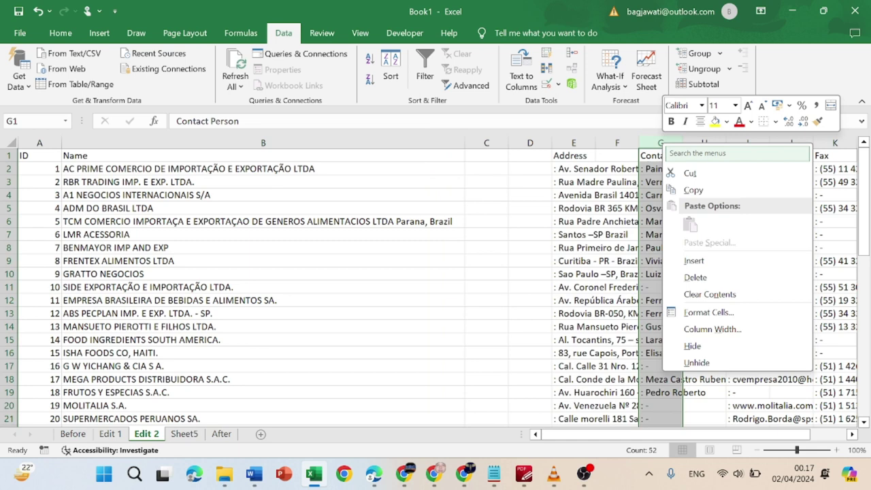
left_click(689, 173)
left_click(486, 136)
right_click(486, 140)
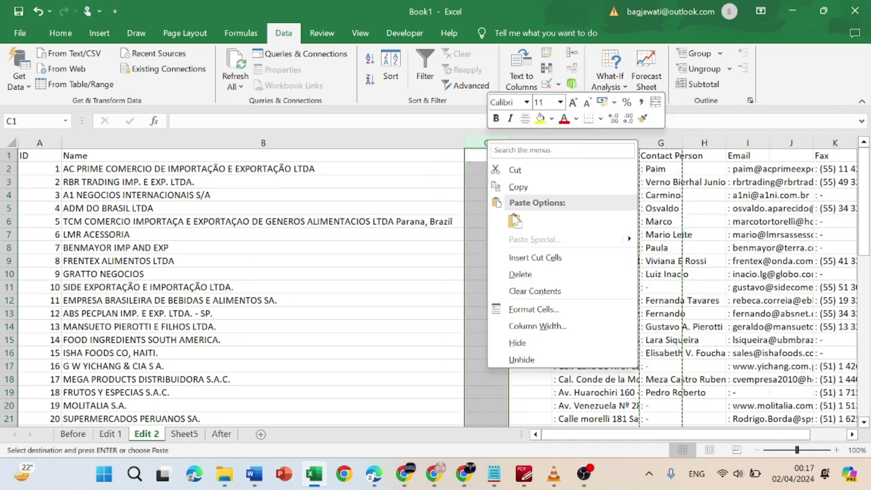
left_click(530, 259)
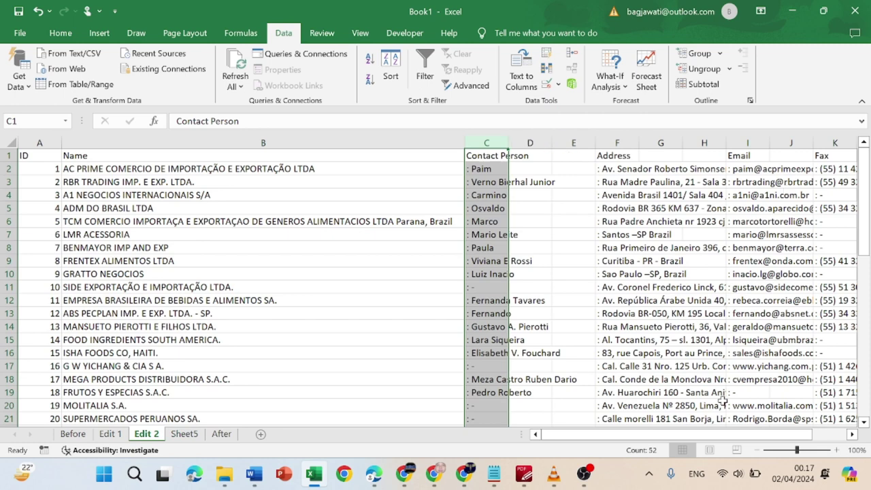
left_click_drag(713, 433, 769, 435)
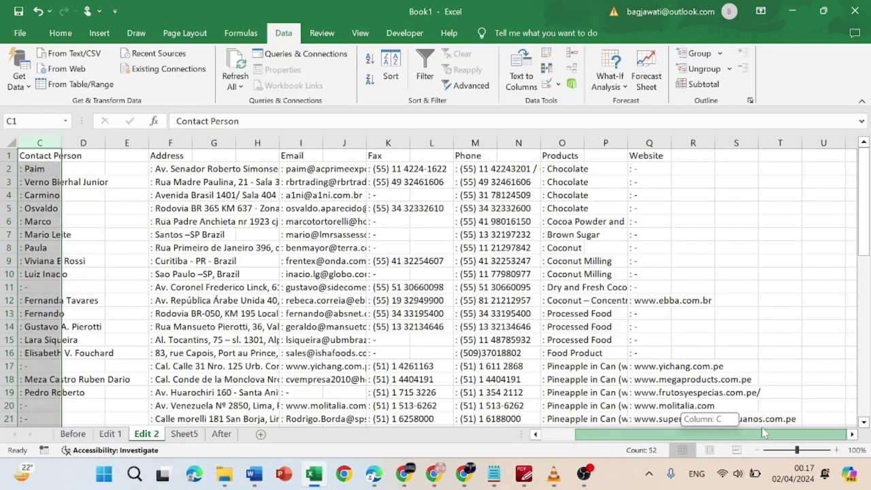
Move the Products column into column C, ahead of Contact Person
left_click(561, 140)
right_click(560, 139)
left_click(580, 170)
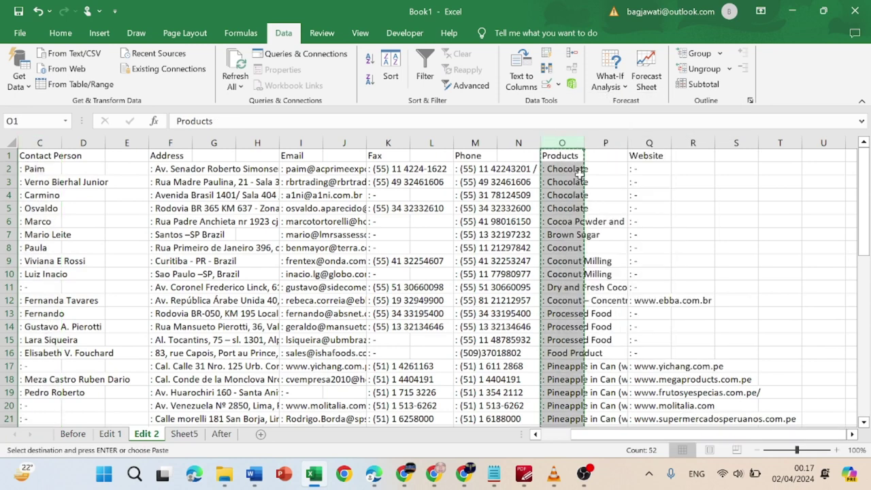
left_click_drag(652, 434, 623, 436)
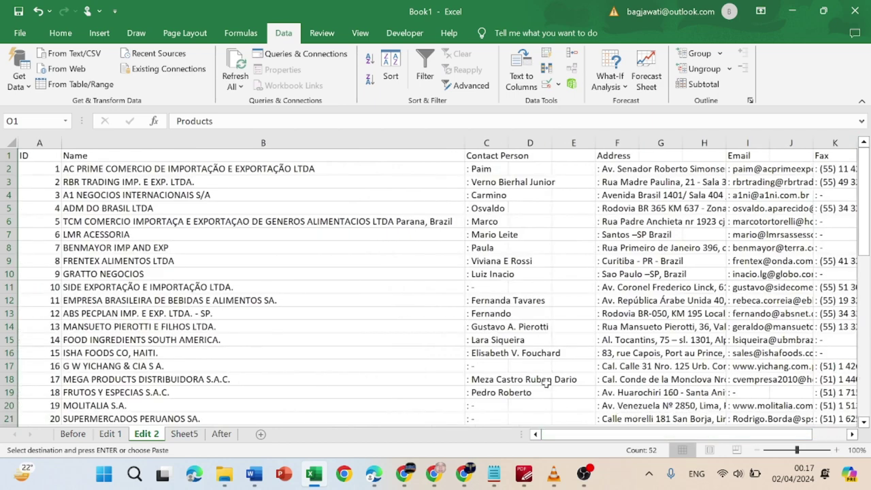
left_click(486, 142)
right_click(485, 142)
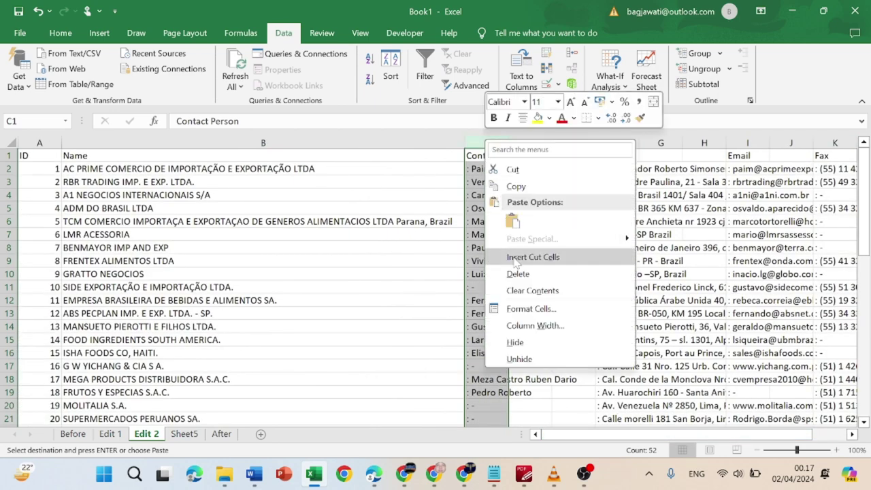
left_click(514, 257)
left_click_drag(666, 434, 699, 432)
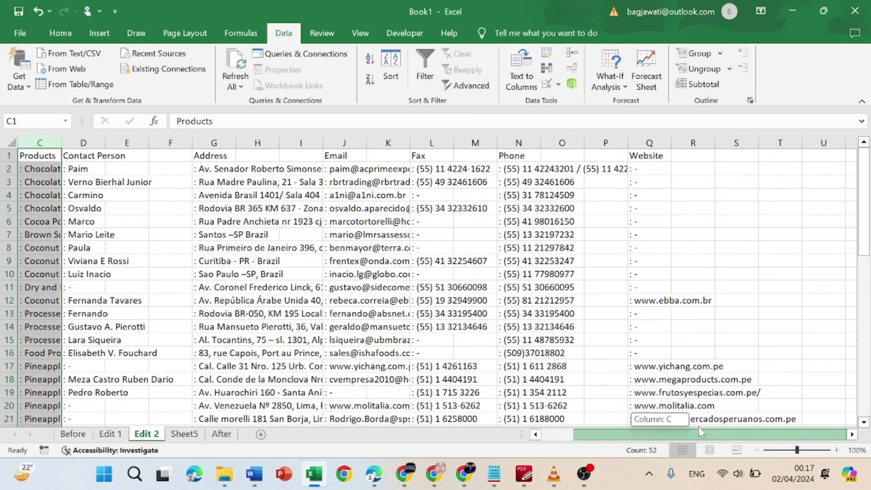
Cut the Phone column so it can be relocated
left_click(520, 143)
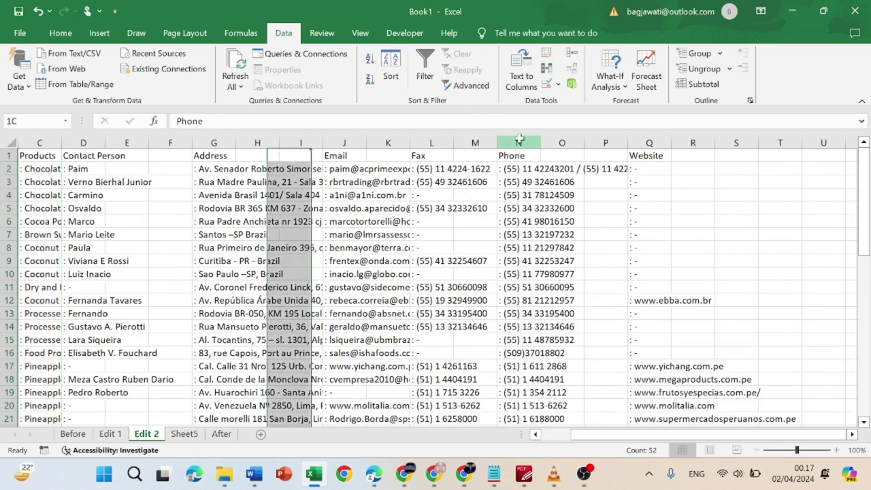
right_click(520, 144)
left_click(550, 186)
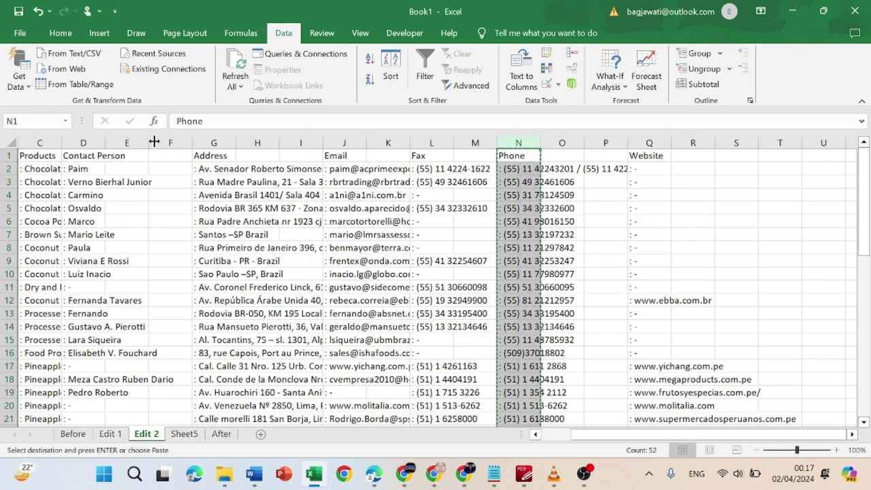
Place Phone in column E and Fax in column F, then delete empty columns G and H
left_click(127, 141)
right_click(127, 142)
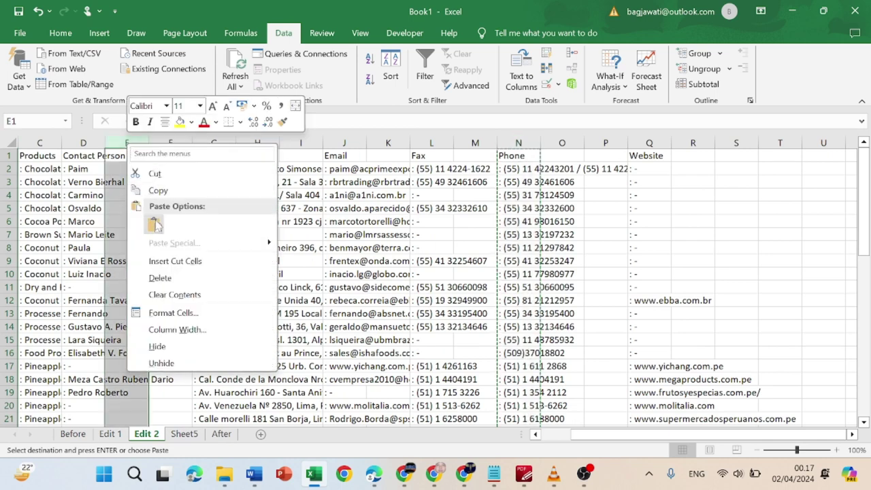
left_click(170, 260)
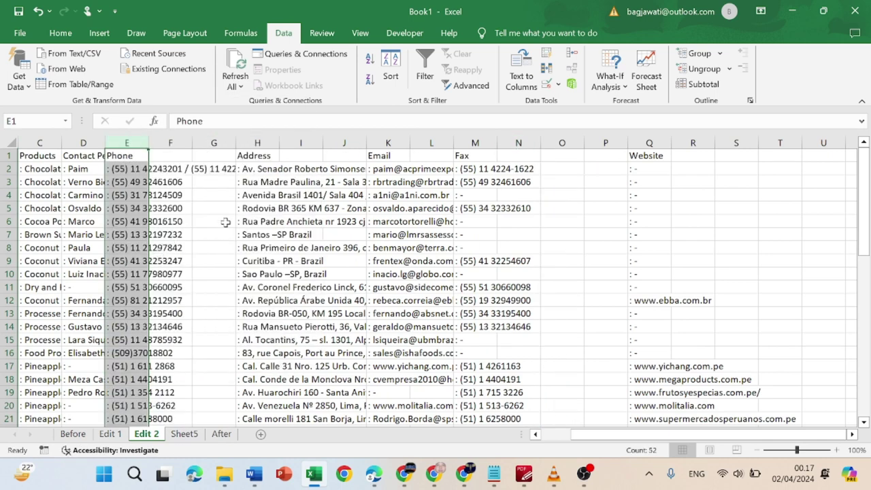
right_click(475, 143)
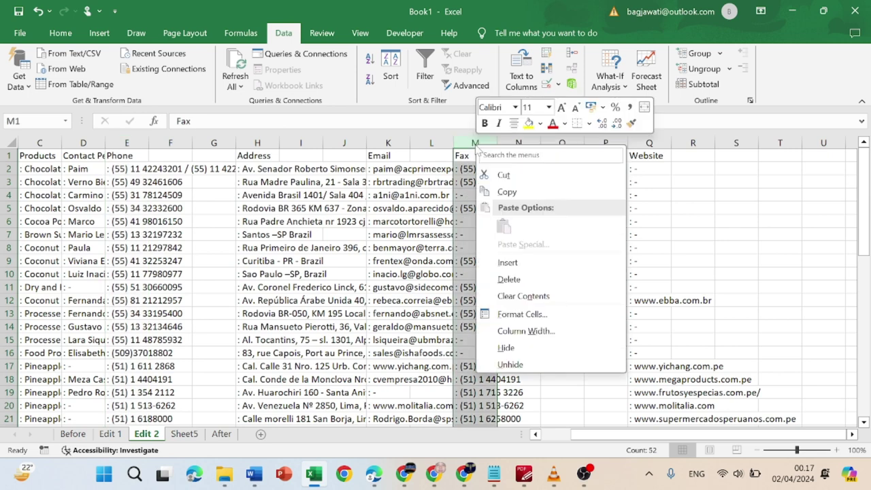
left_click(502, 175)
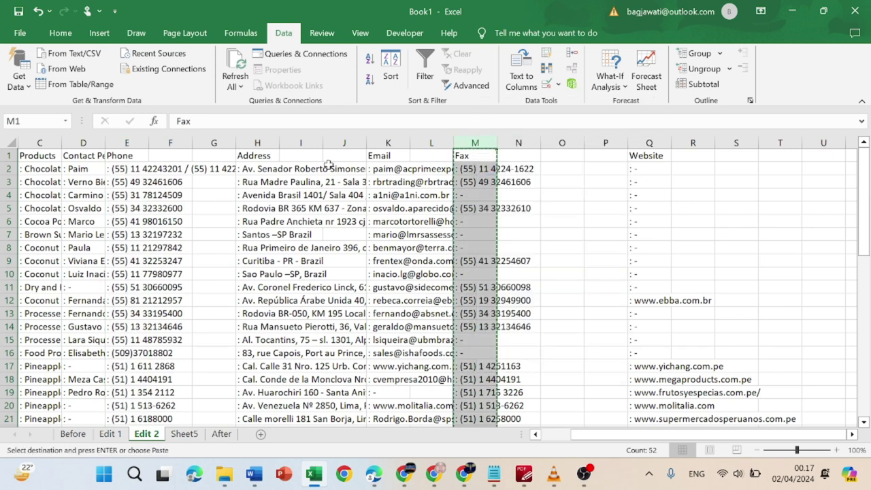
right_click(170, 143)
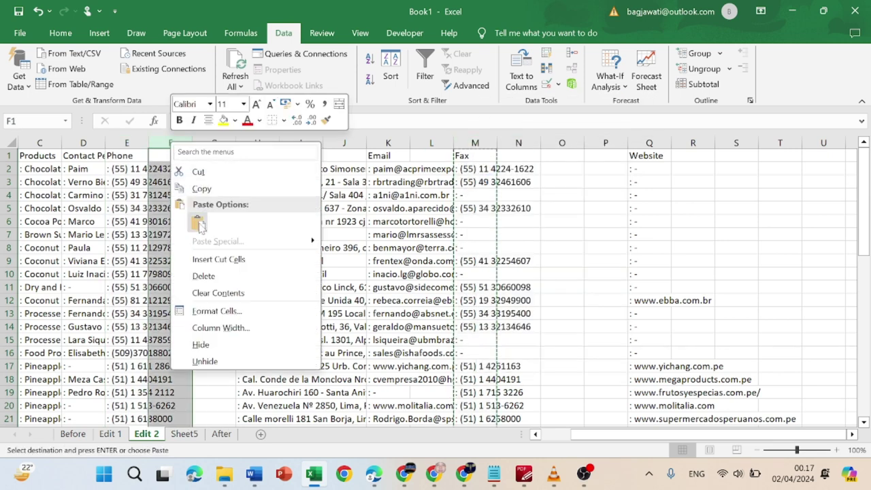
left_click(207, 259)
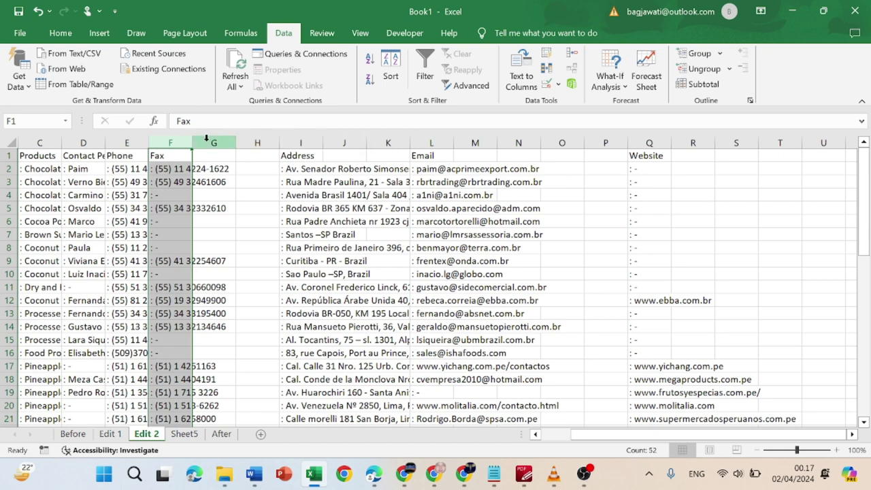
left_click_drag(207, 142, 258, 143)
right_click(249, 190)
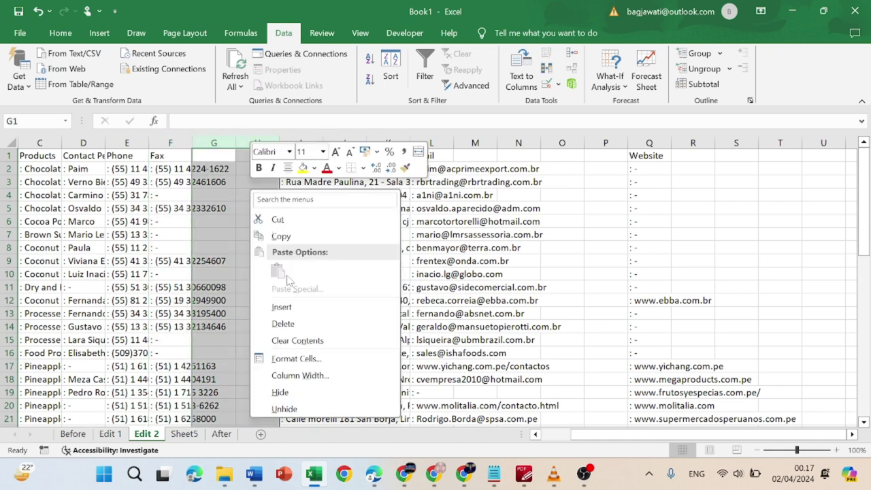
left_click(290, 323)
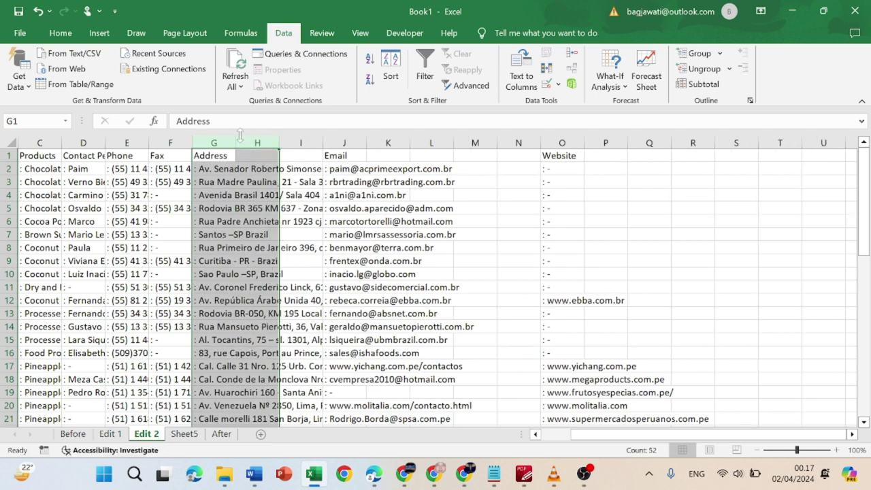
Move Email into column H and Website into column I, right after Address
left_click(332, 140)
right_click(333, 141)
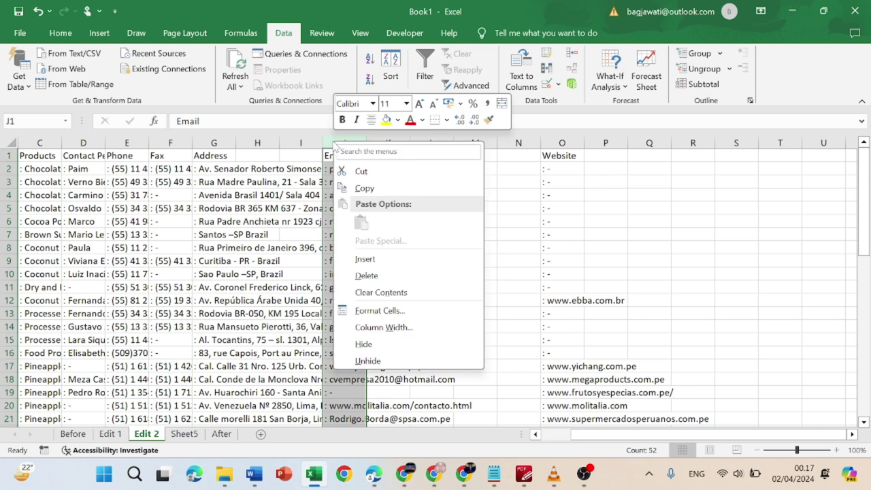
left_click(358, 172)
left_click(259, 143)
right_click(261, 142)
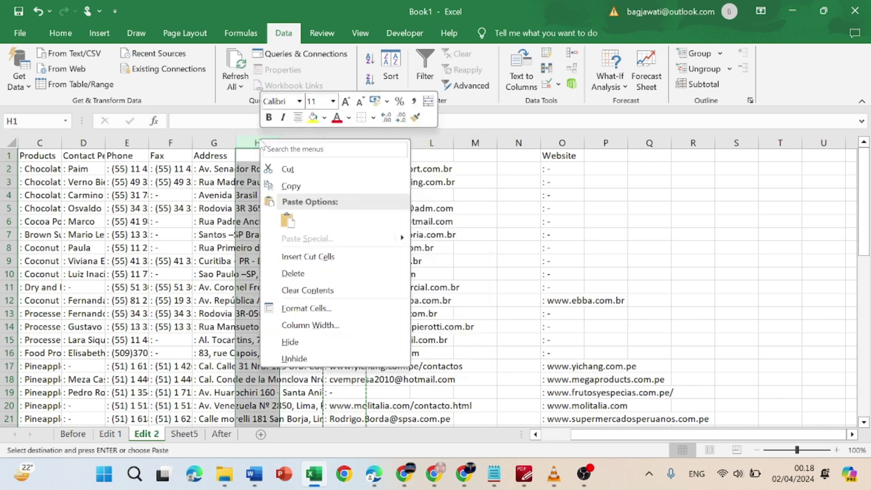
left_click(307, 257)
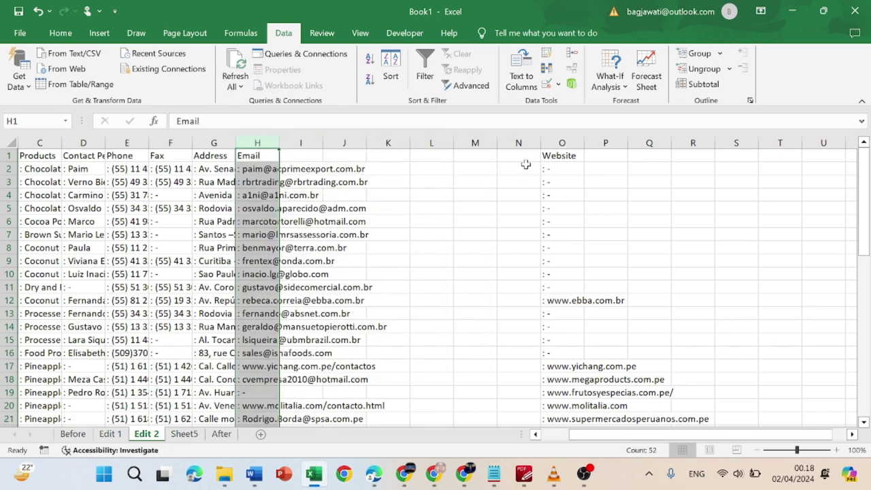
left_click(558, 143)
right_click(554, 143)
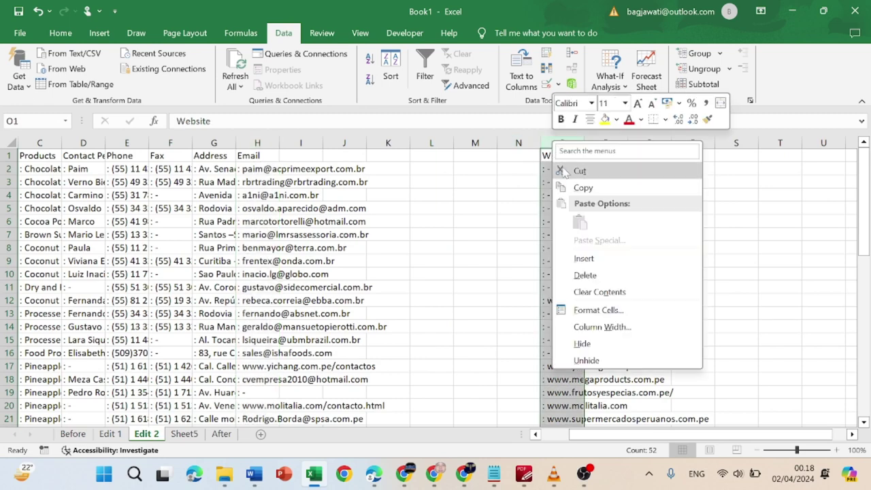
left_click(564, 170)
left_click(294, 143)
right_click(291, 142)
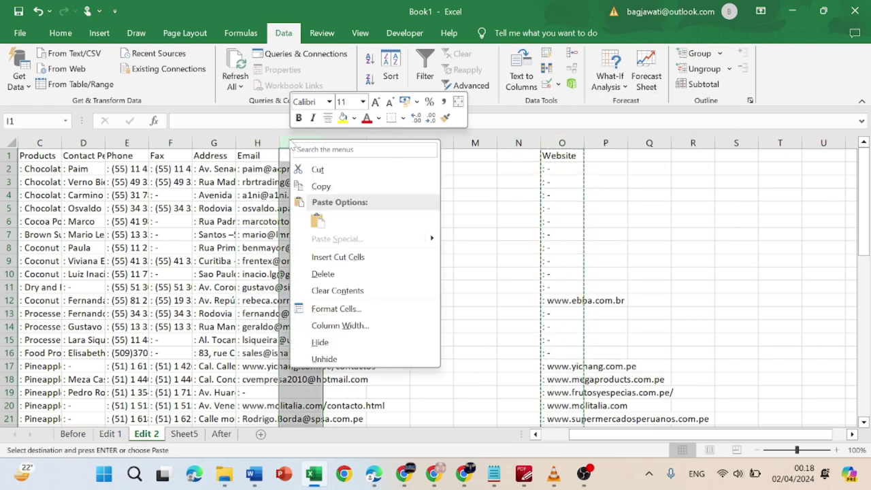
left_click(338, 256)
left_click(439, 218)
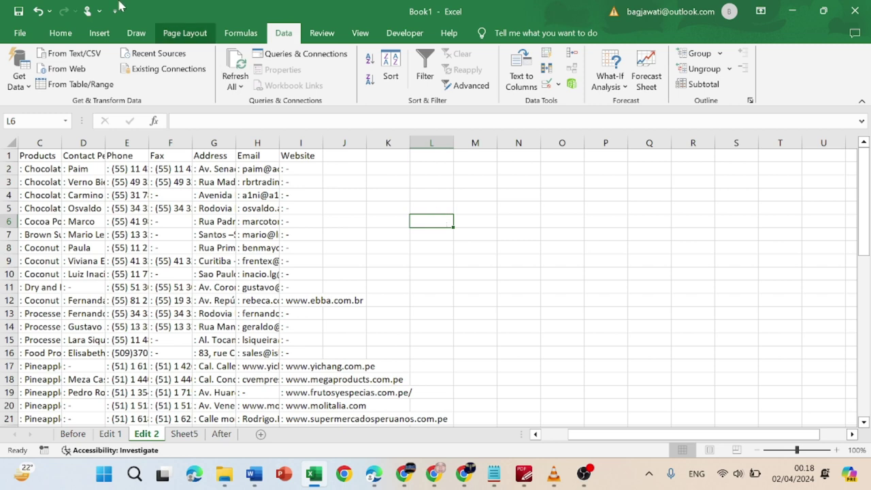
Replace all colons in columns C through I with nothing, removing 359
left_click_drag(695, 436, 670, 412)
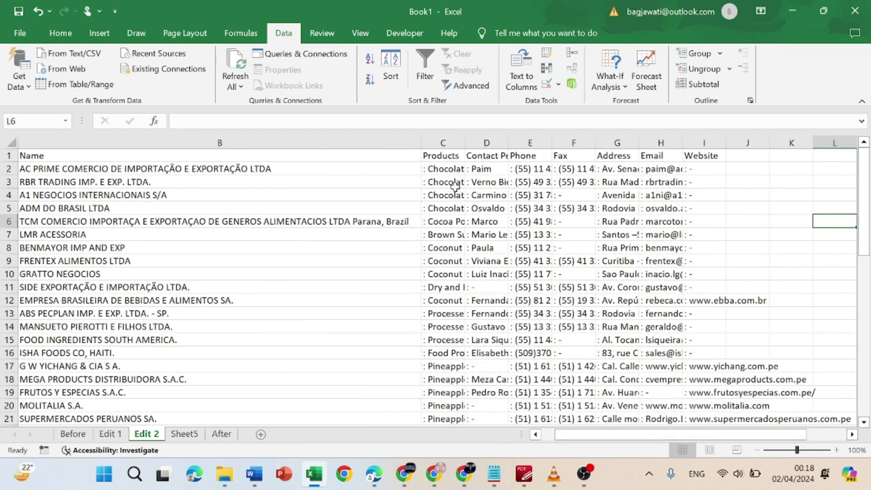
left_click_drag(442, 144, 692, 155)
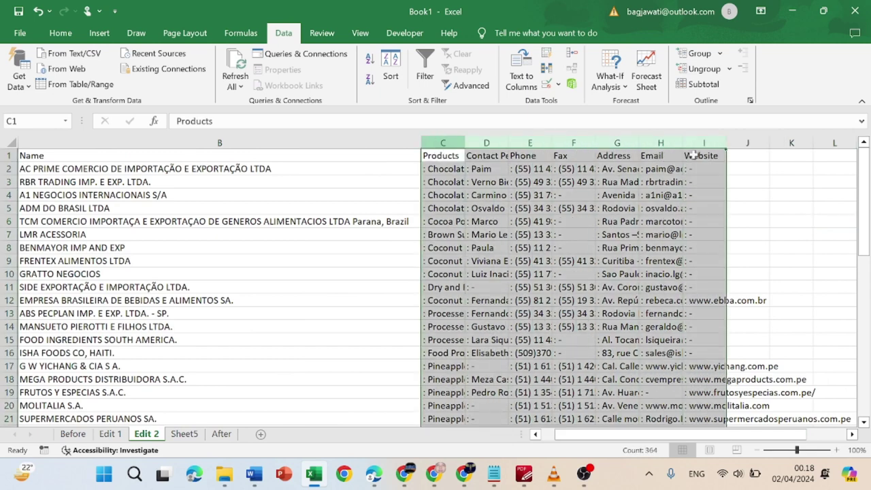
key("ctrl+h")
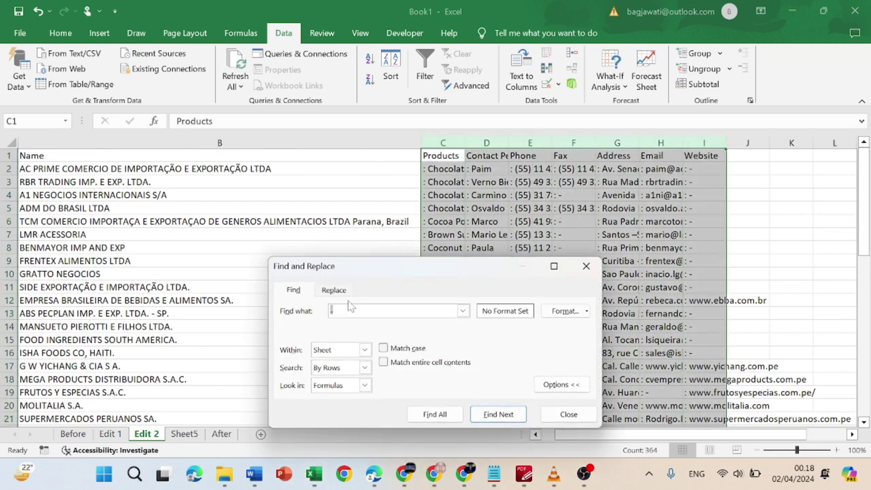
type("-")
key("Tab")
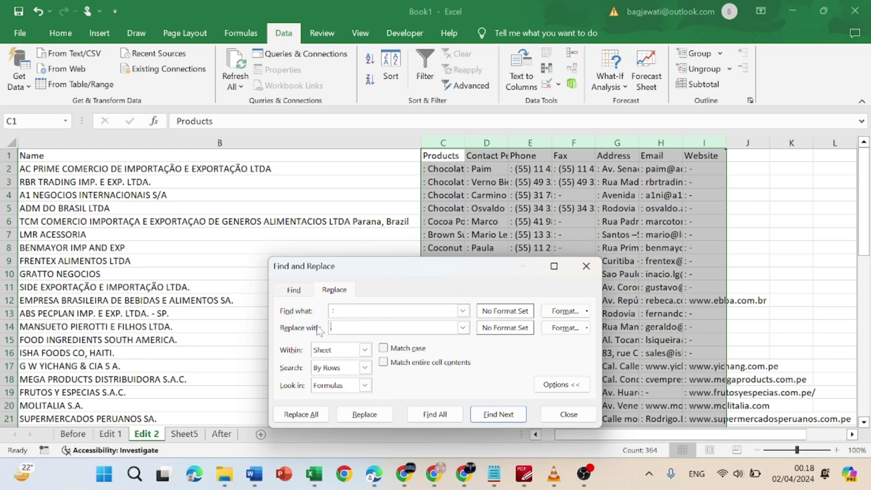
left_click(311, 412)
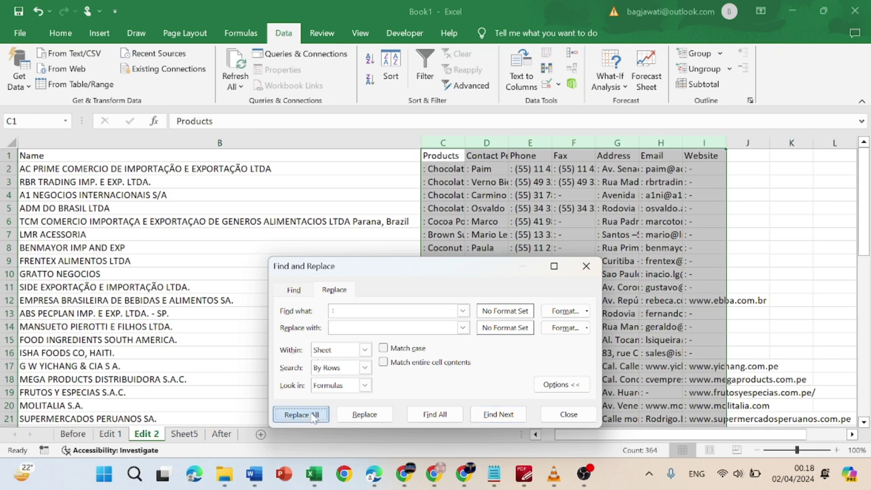
left_click(439, 276)
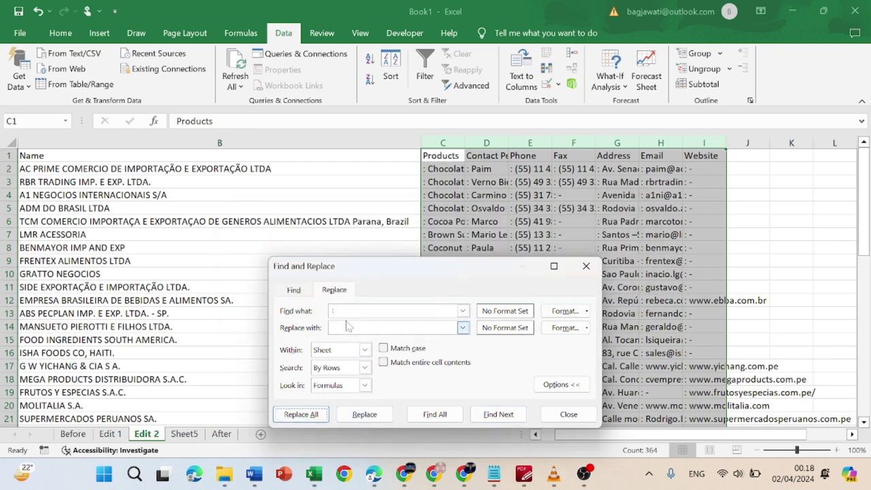
left_click(463, 310)
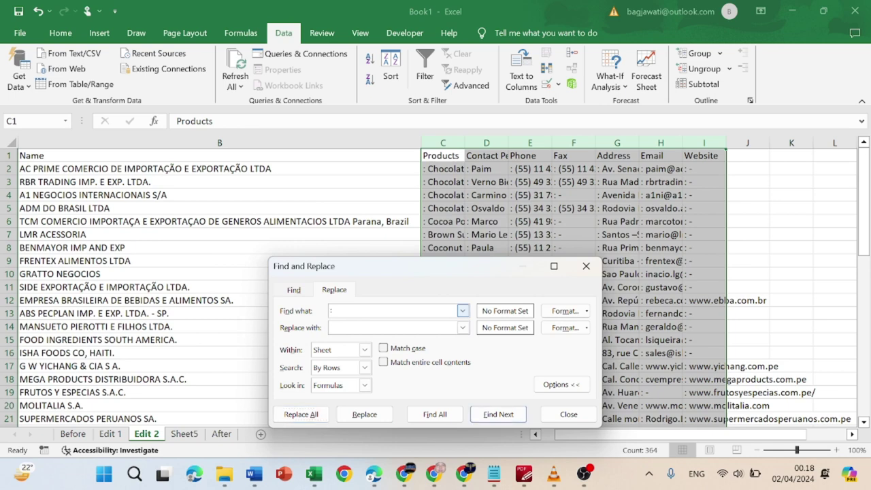
left_click(286, 417)
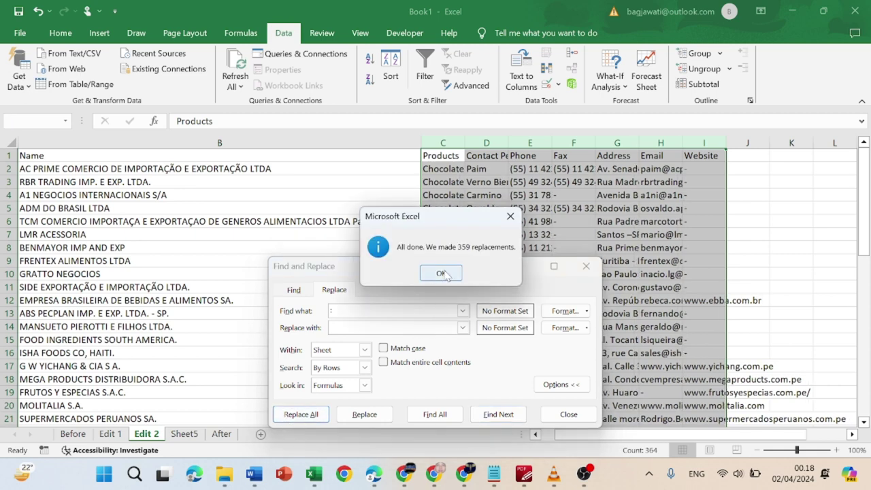
left_click(442, 273)
left_click(568, 413)
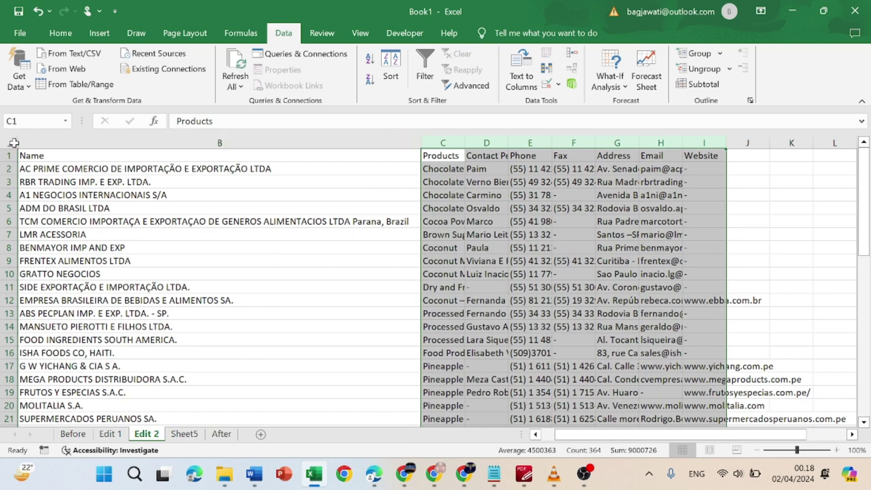
Auto-fit columns B through L to their contents and review the data
left_click_drag(32, 140, 833, 143)
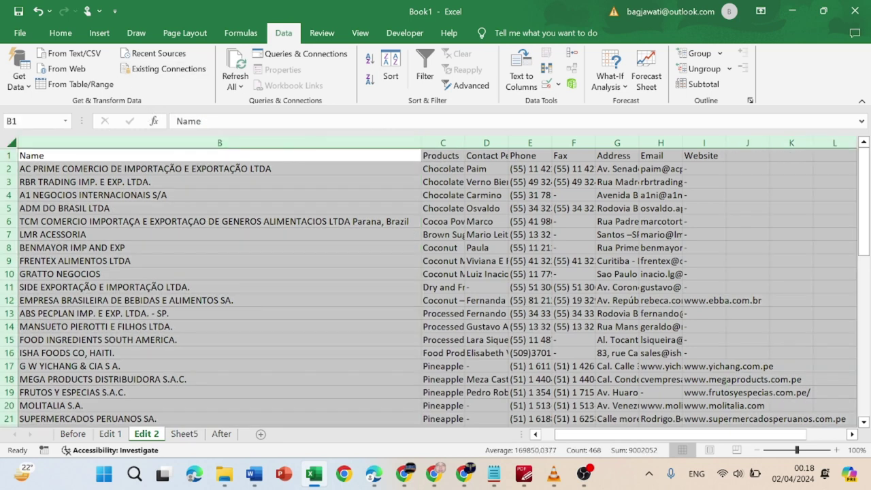
double_click(422, 142)
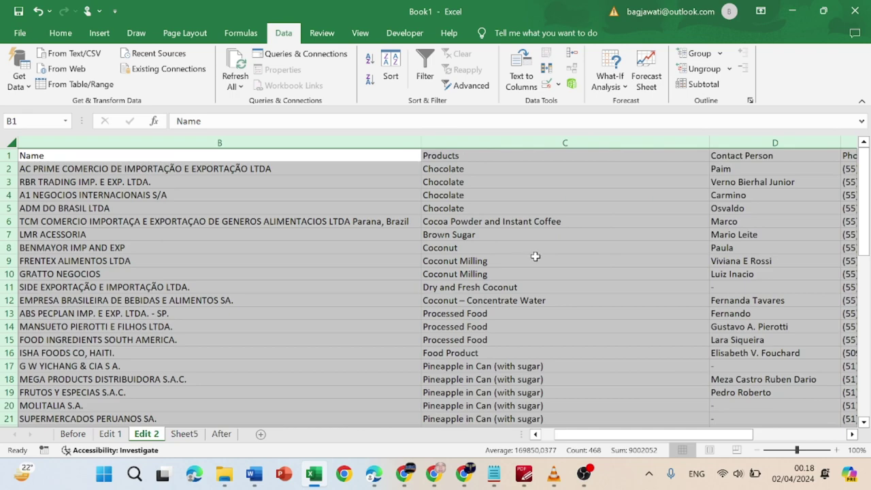
scroll(535, 256, "down", 6)
scroll(536, 255, "down", 5)
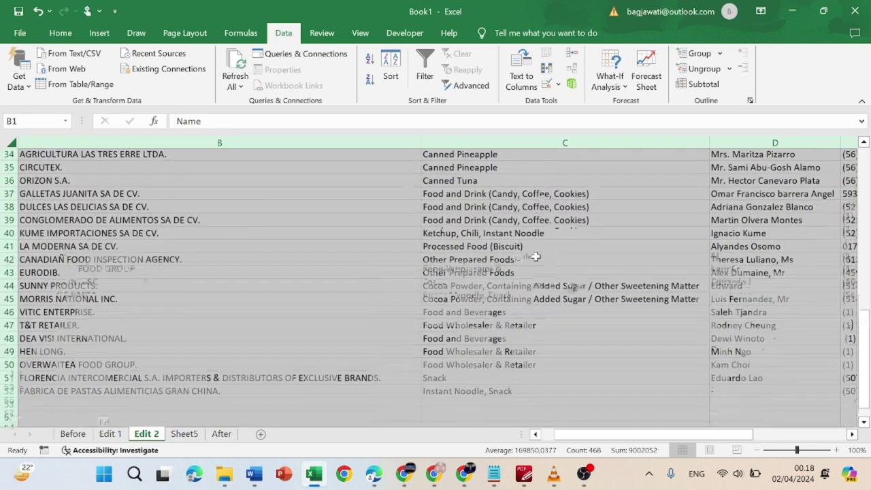
scroll(535, 256, "down", 6)
scroll(535, 256, "up", 6)
scroll(535, 255, "up", 5)
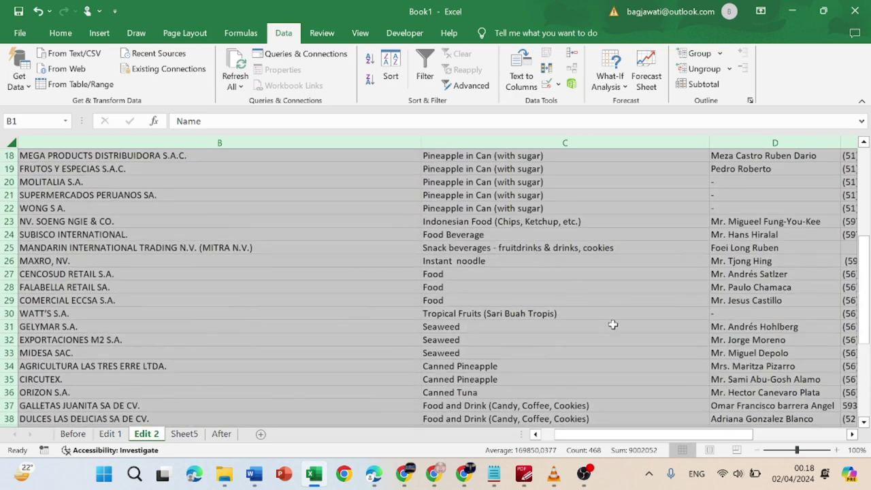
left_click_drag(627, 439, 652, 436)
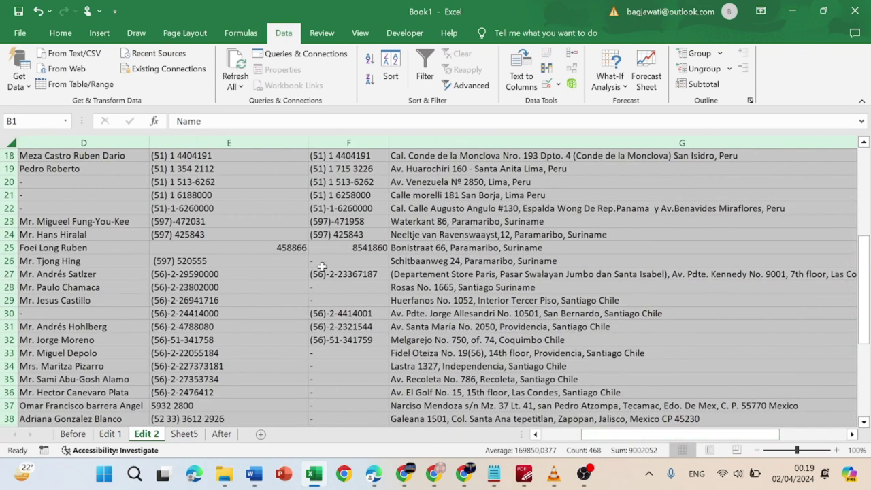
scroll(320, 264, "up", 6)
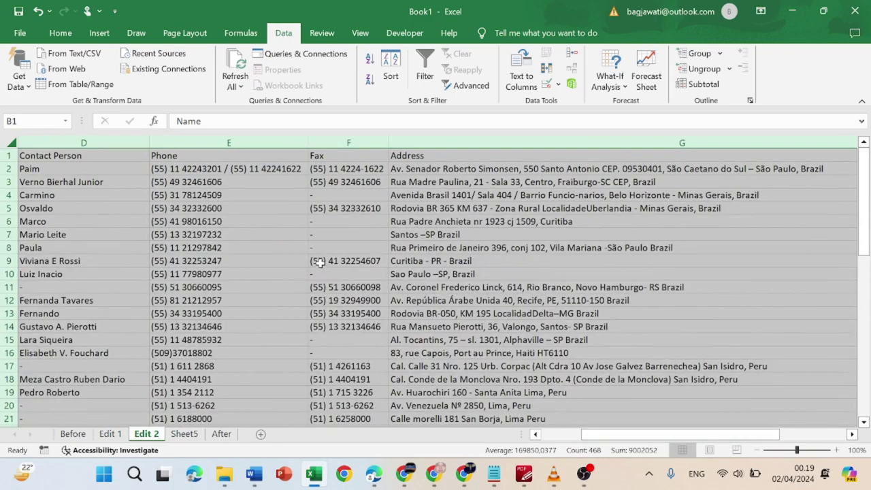
scroll(319, 263, "down", 11)
scroll(320, 262, "up", 6)
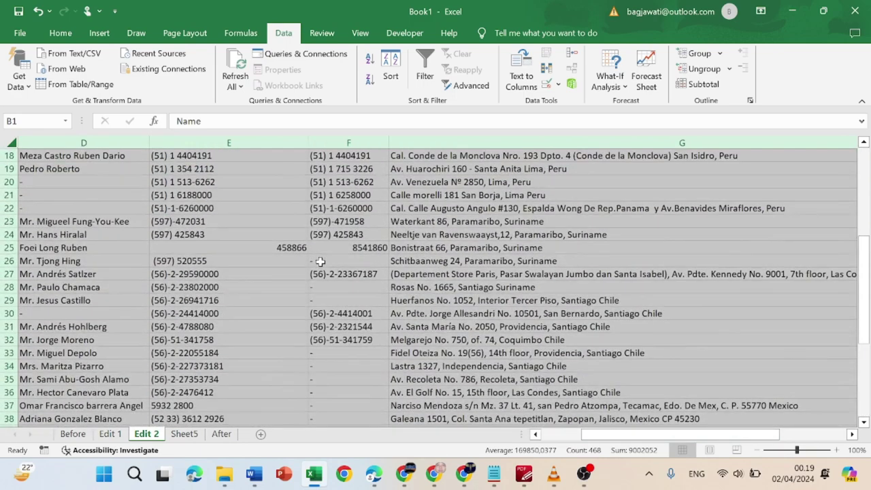
scroll(319, 261, "up", 6)
Insert an empty column F before the Fax column
left_click(342, 143)
right_click(342, 144)
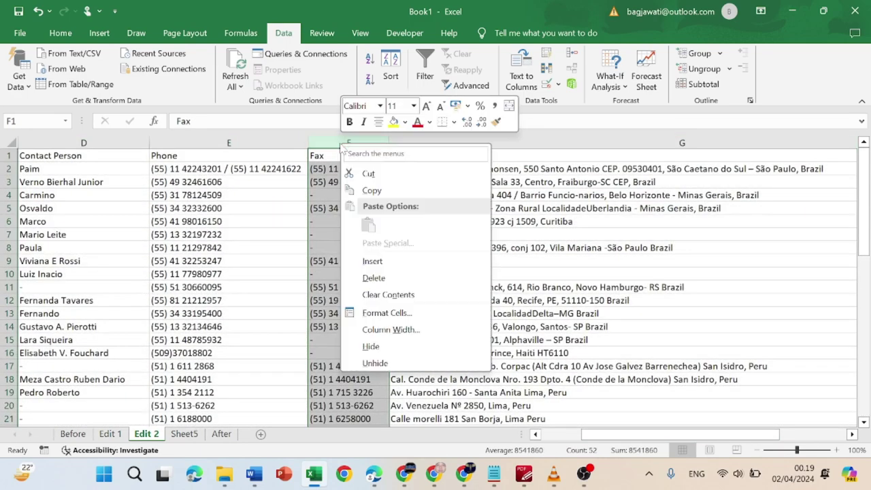
left_click(397, 261)
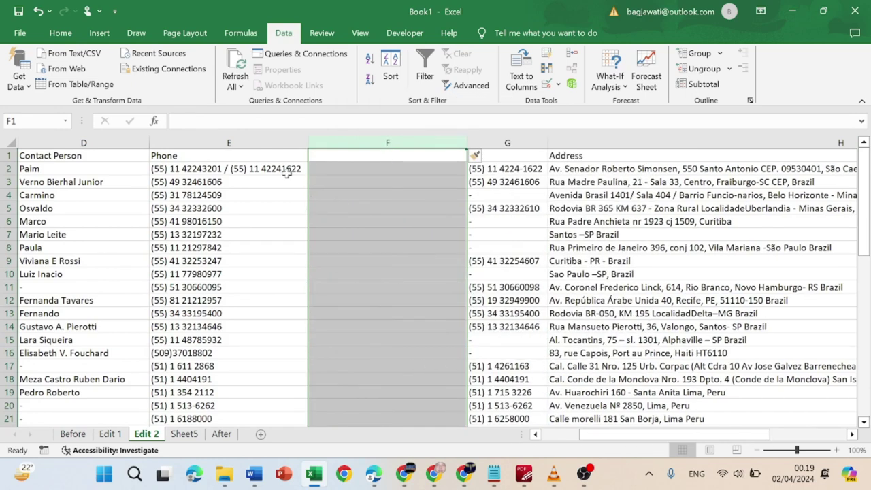
left_click(246, 164)
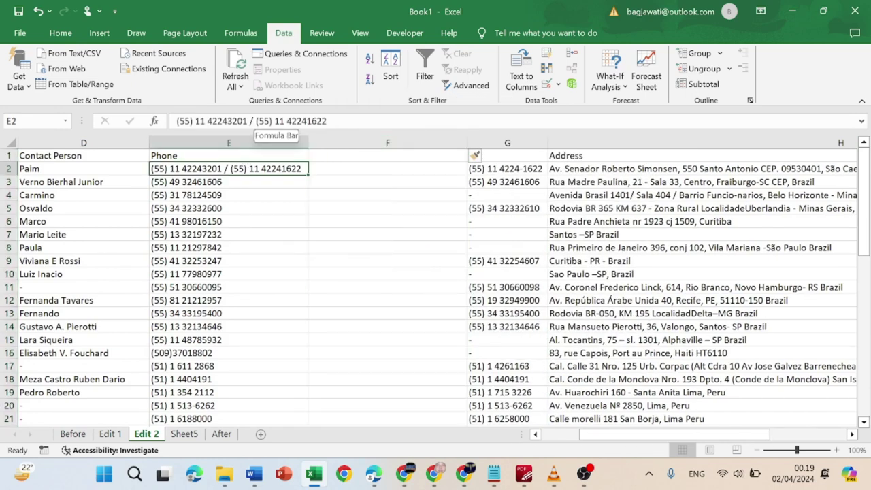
left_click_drag(256, 121, 327, 121)
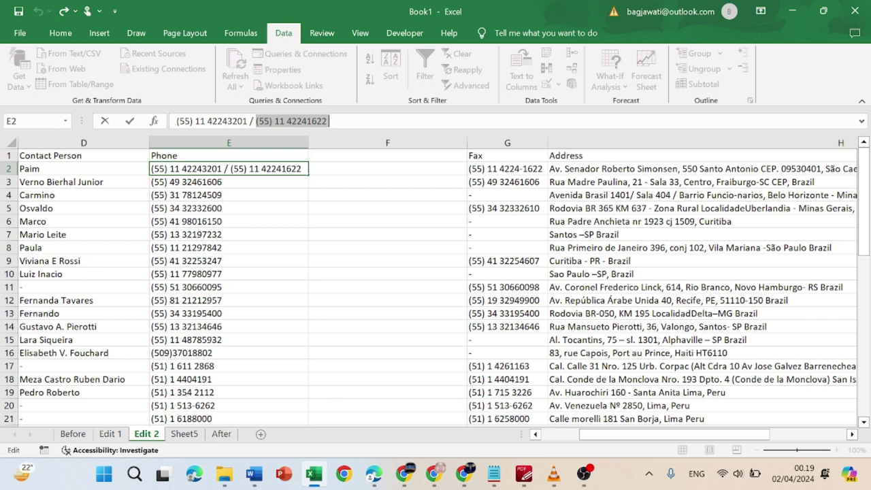
key("ctrl+x")
left_click(327, 168)
key("ctrl+v")
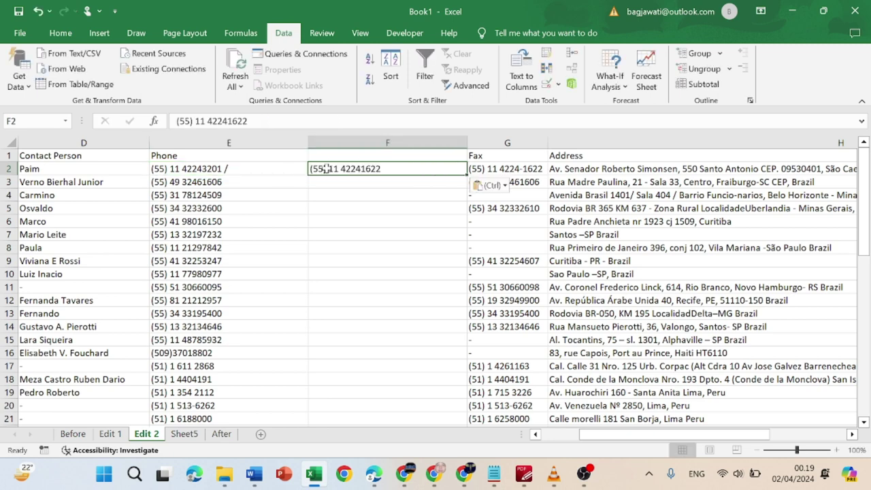
double_click(268, 168)
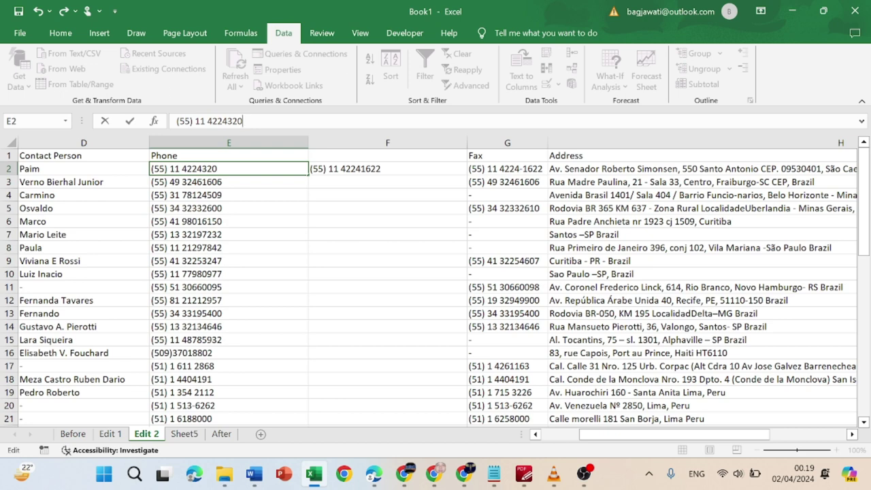
type("1")
left_click(268, 221)
scroll(272, 252, "down", 6)
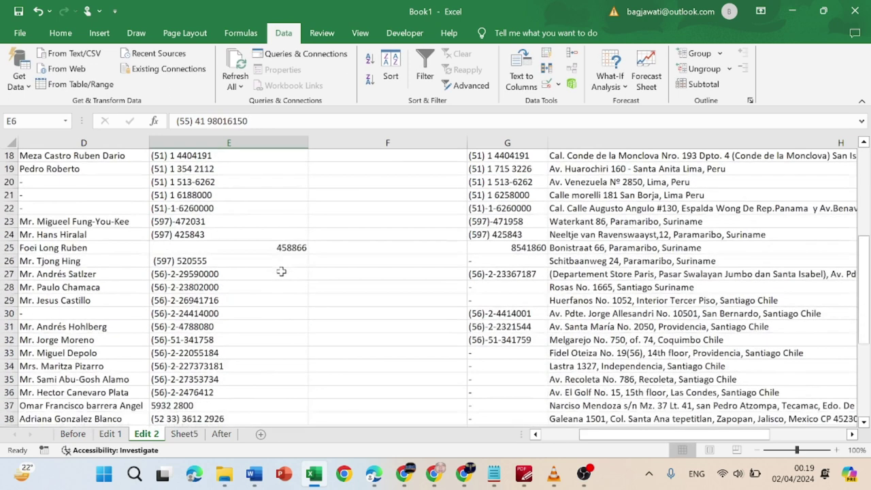
left_click(273, 249)
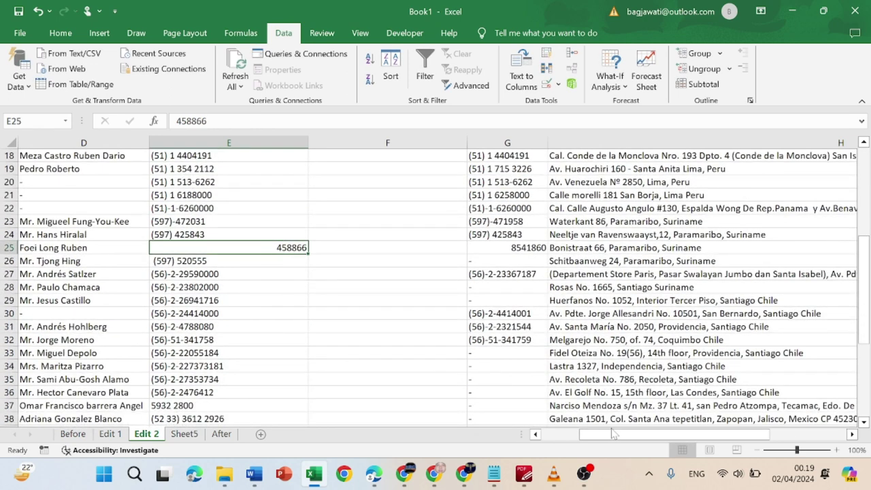
left_click_drag(613, 440, 567, 441)
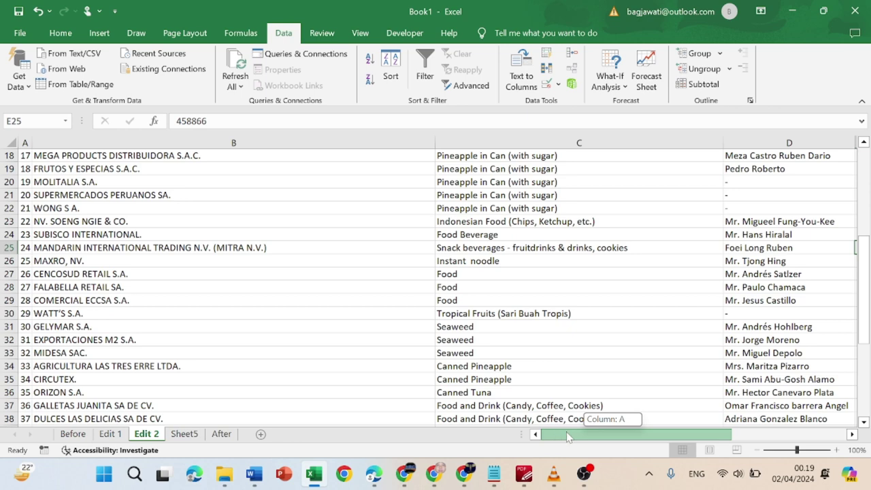
left_click_drag(567, 436, 593, 436)
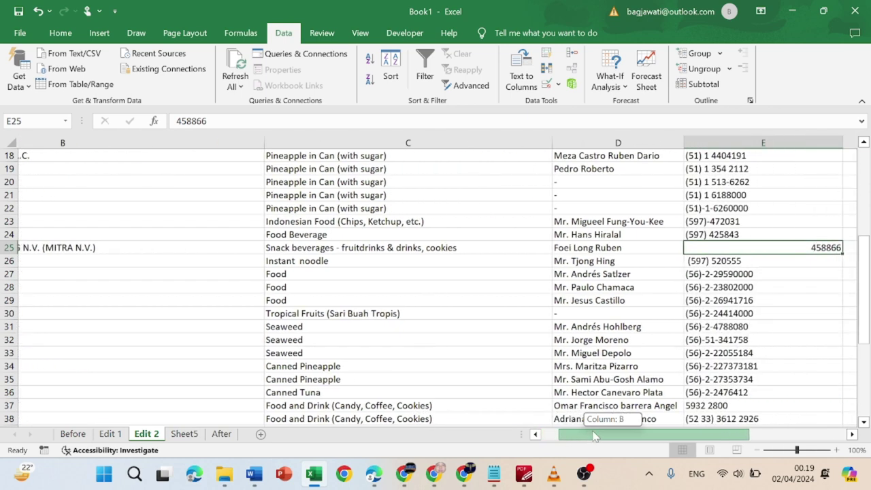
left_click_drag(593, 436, 589, 436)
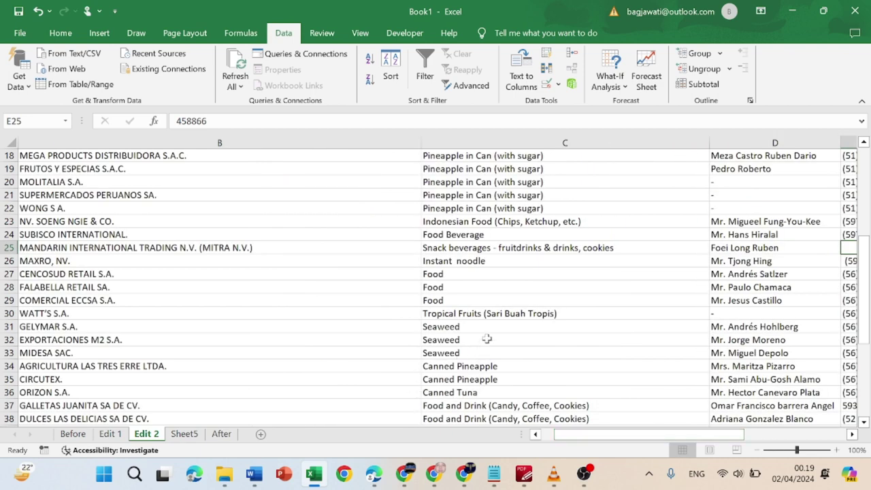
scroll(486, 340, "up", 2)
scroll(486, 340, "up", 4)
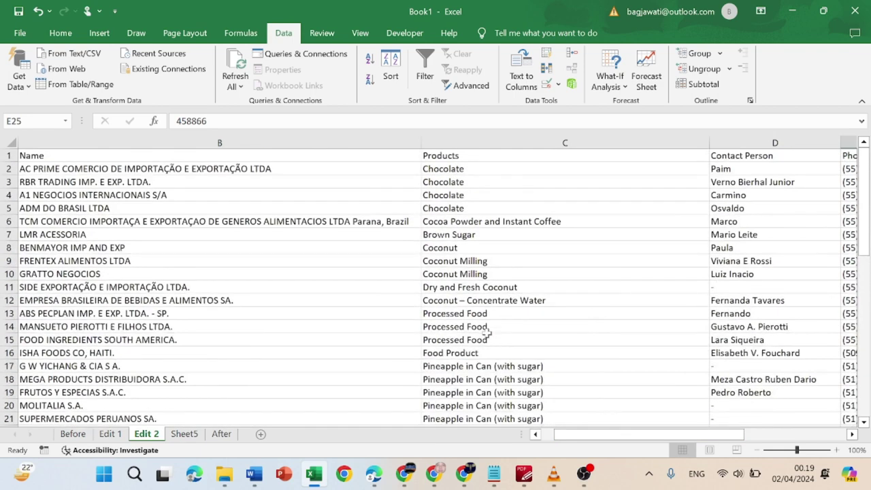
scroll(486, 331, "down", 4)
scroll(486, 331, "down", 2)
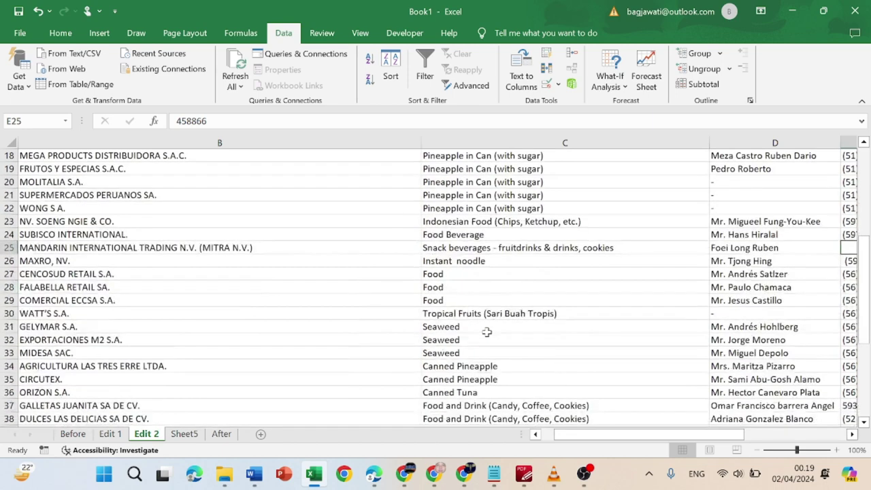
scroll(486, 331, "down", 10)
scroll(487, 331, "up", 3)
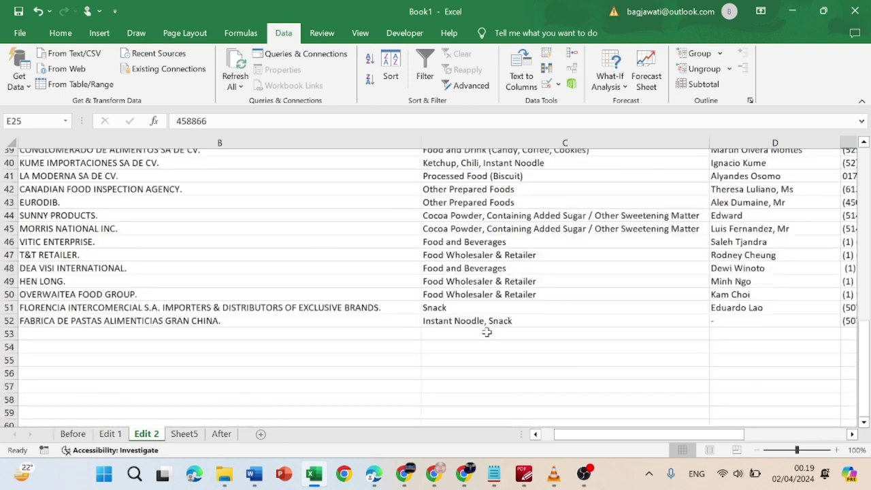
scroll(486, 331, "up", 1)
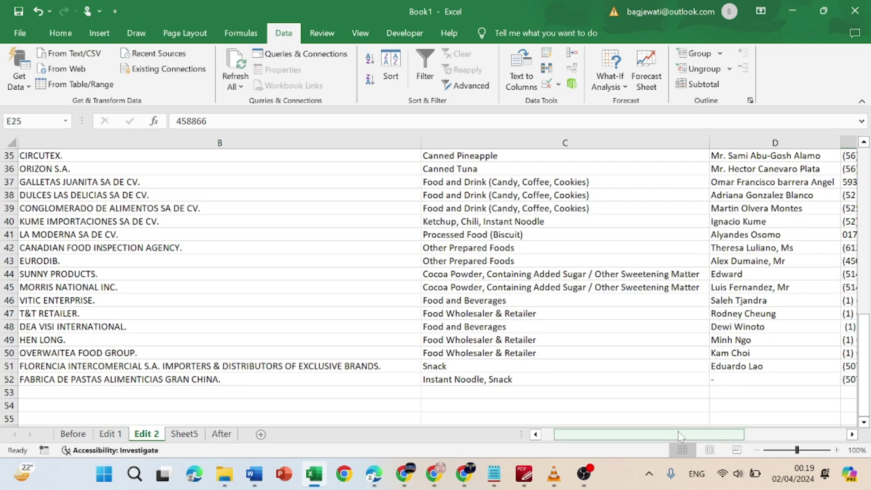
left_click_drag(678, 436, 678, 438)
scroll(224, 279, "up", 11)
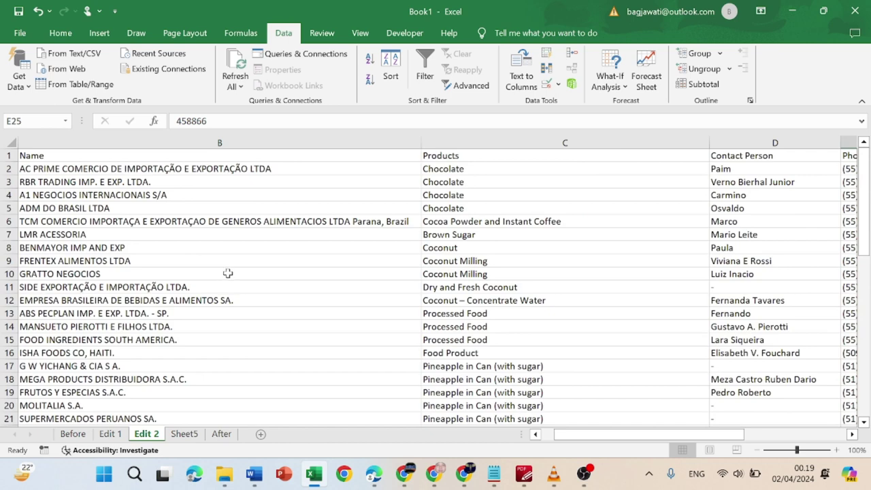
scroll(229, 271, "down", 6)
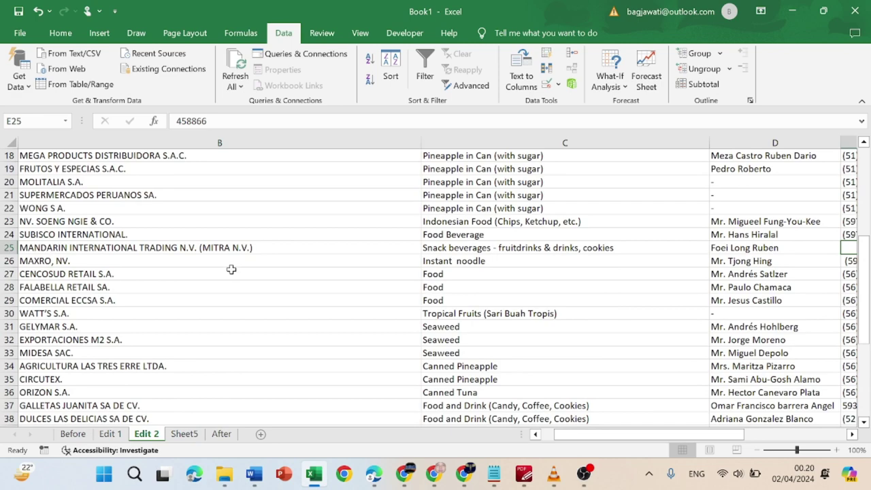
scroll(231, 270, "up", 6)
scroll(393, 237, "down", 6)
scroll(497, 230, "down", 6)
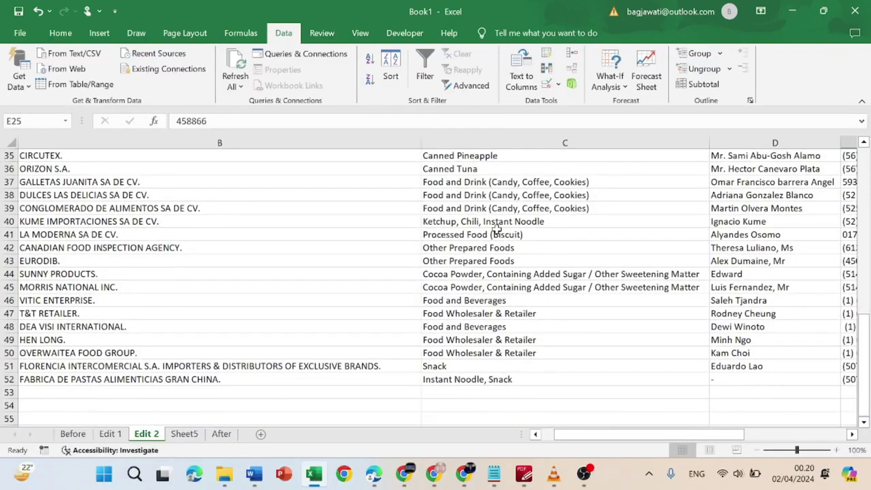
scroll(497, 225, "up", 6)
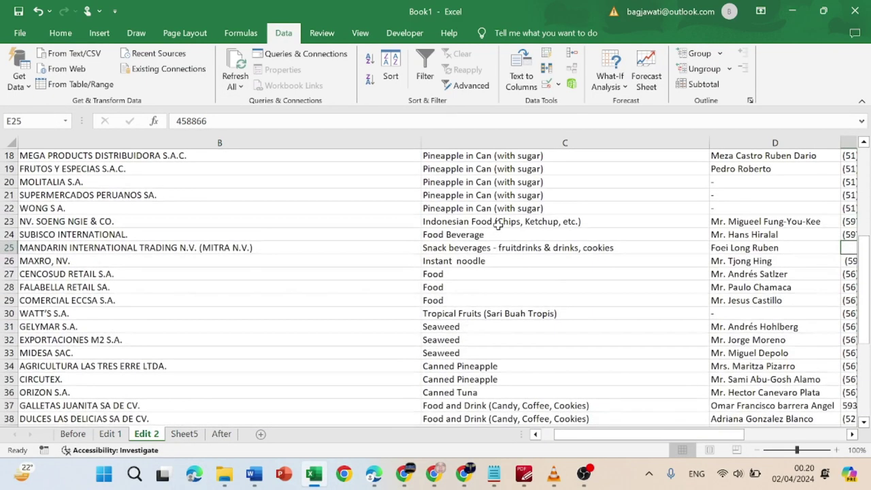
left_click(485, 225)
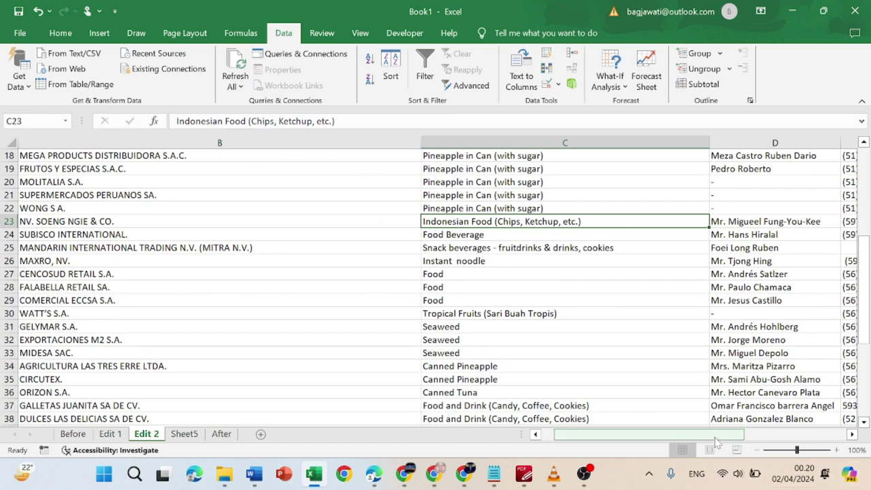
left_click_drag(714, 439, 730, 431)
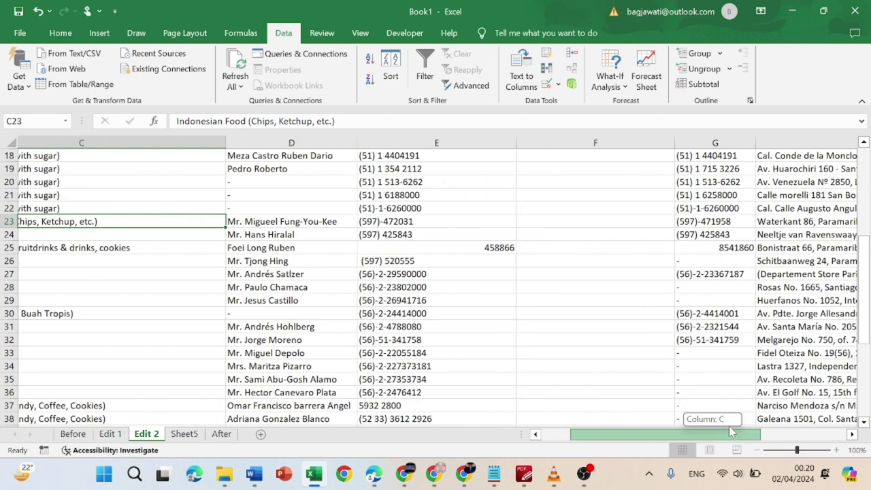
left_click_drag(729, 425, 729, 425)
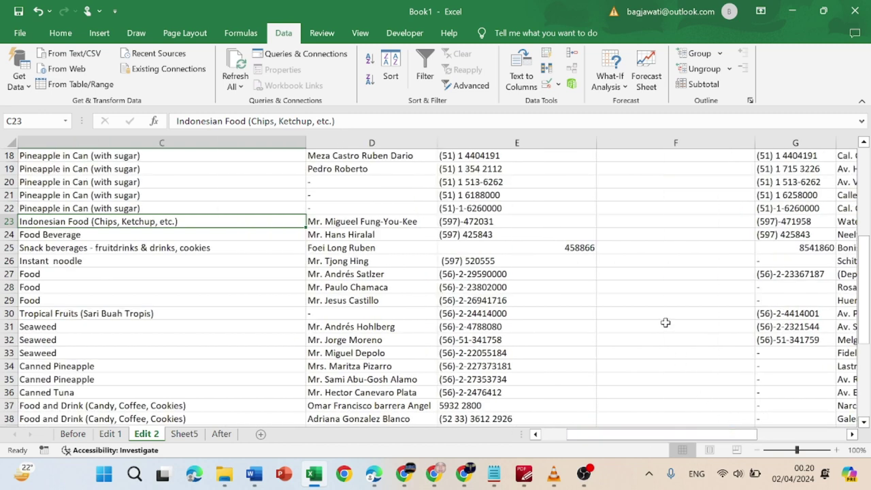
scroll(665, 322, "down", 6)
left_click(514, 220)
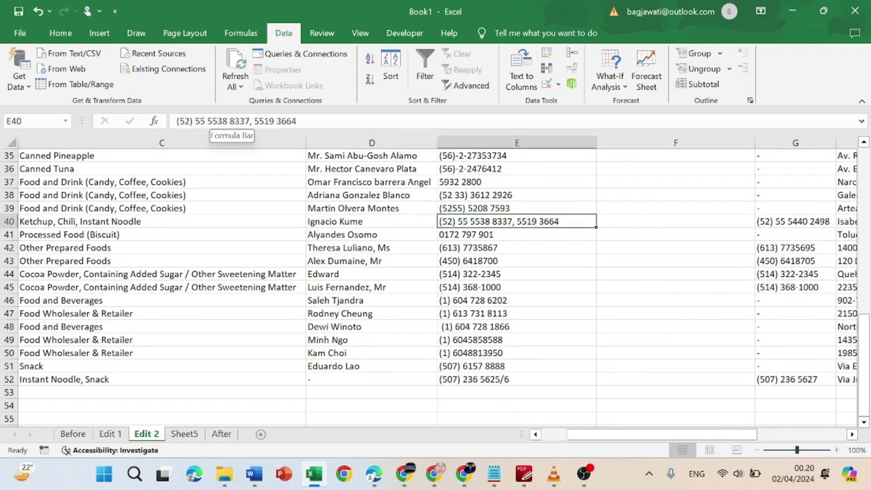
left_click_drag(254, 122, 297, 121)
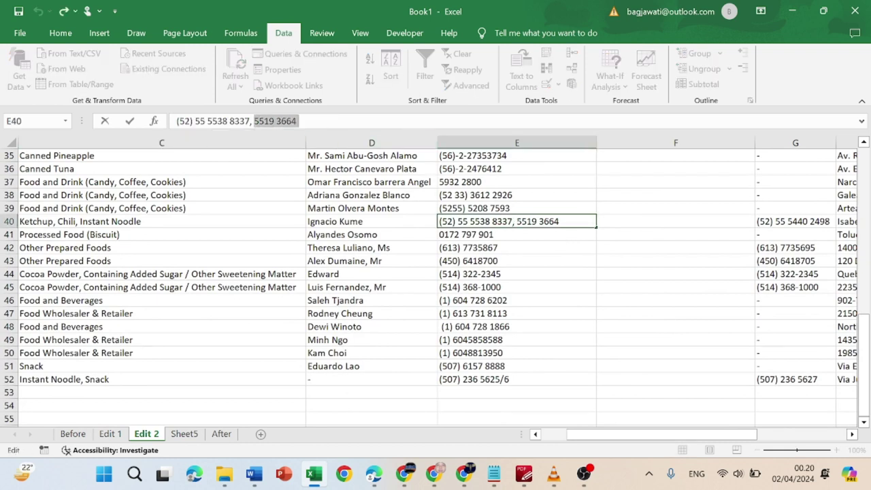
key("BackSpace")
left_click(641, 220)
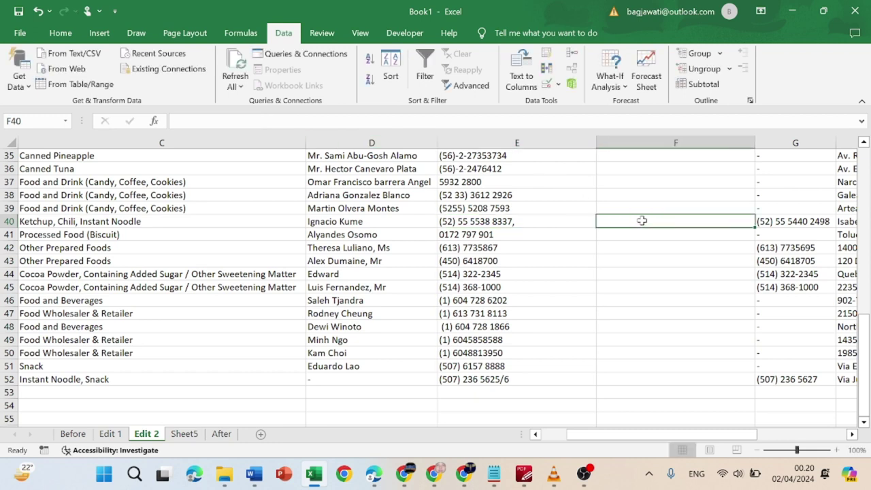
key("ctrl+v")
left_click(489, 223)
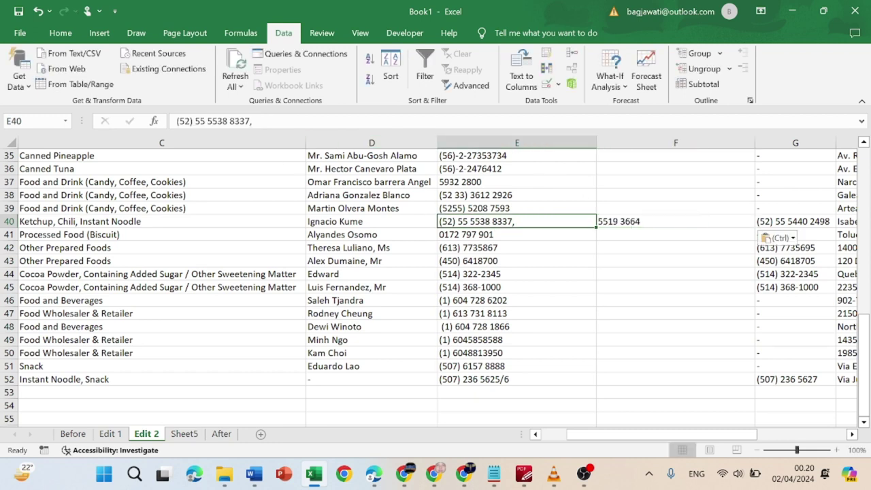
left_click_drag(194, 121, 170, 123)
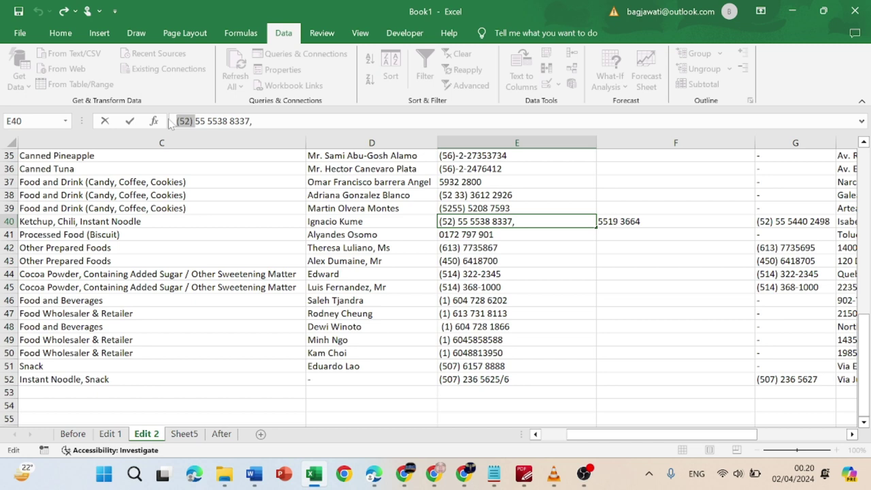
key("BackSpace")
left_click(614, 223)
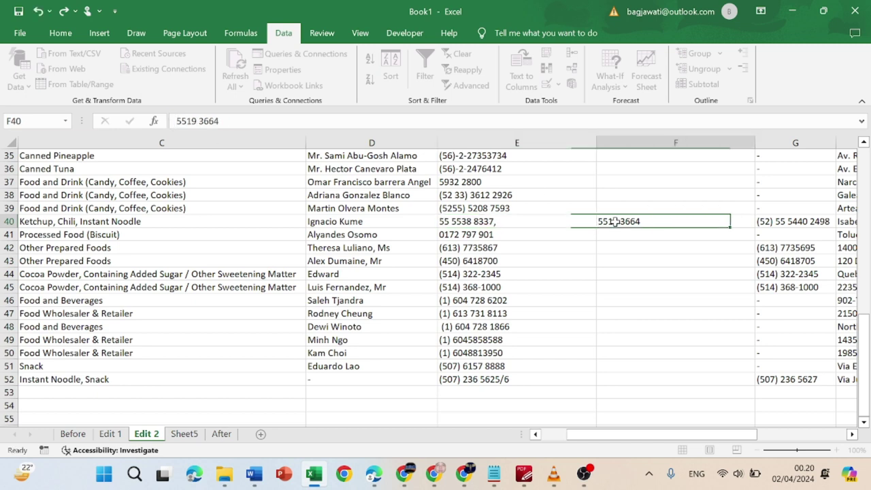
left_click(202, 119)
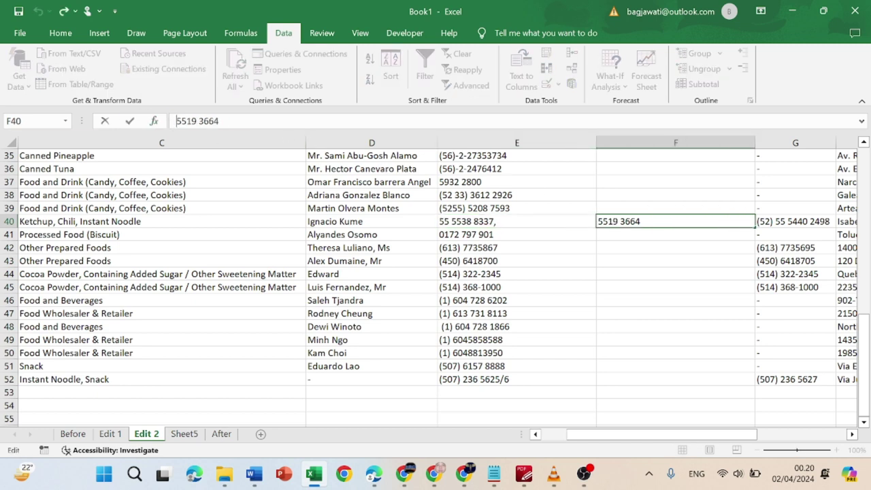
type("(52)")
left_click(603, 299)
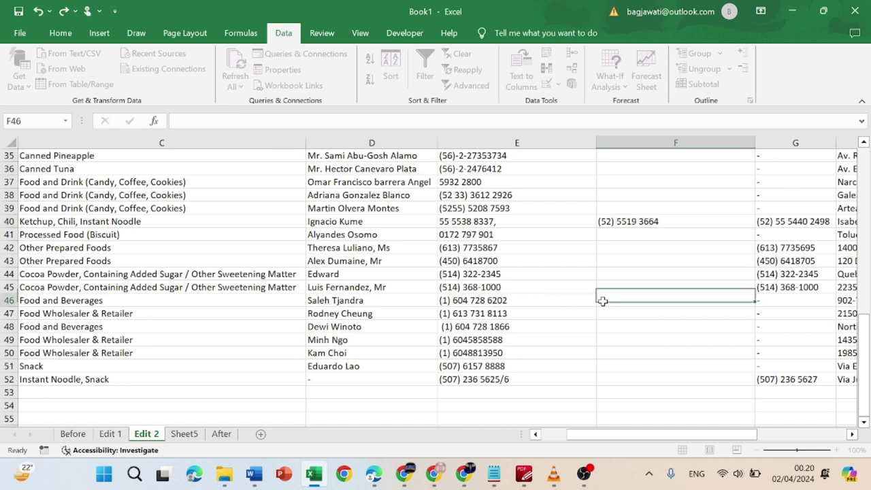
left_click(470, 223)
left_click(236, 120)
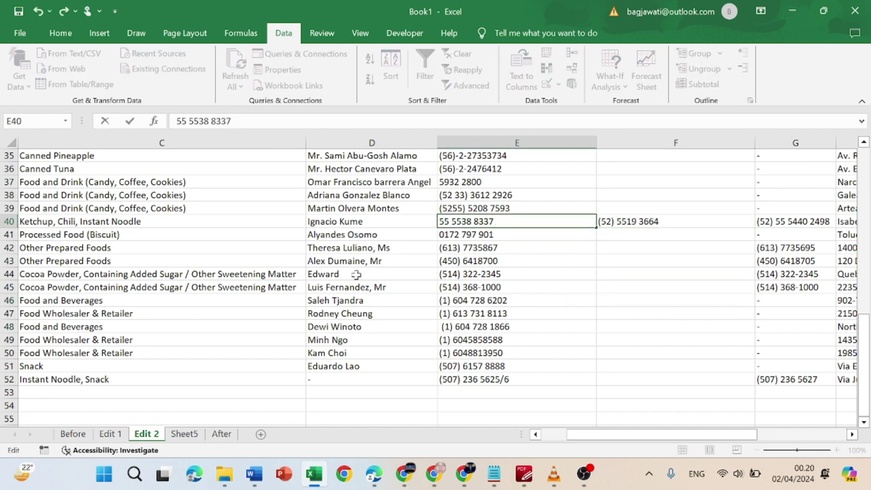
left_click(493, 377)
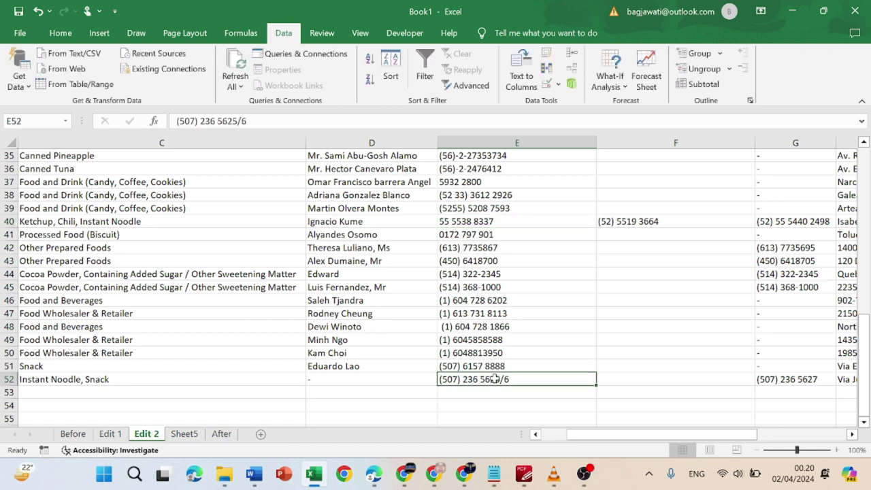
left_click(255, 121)
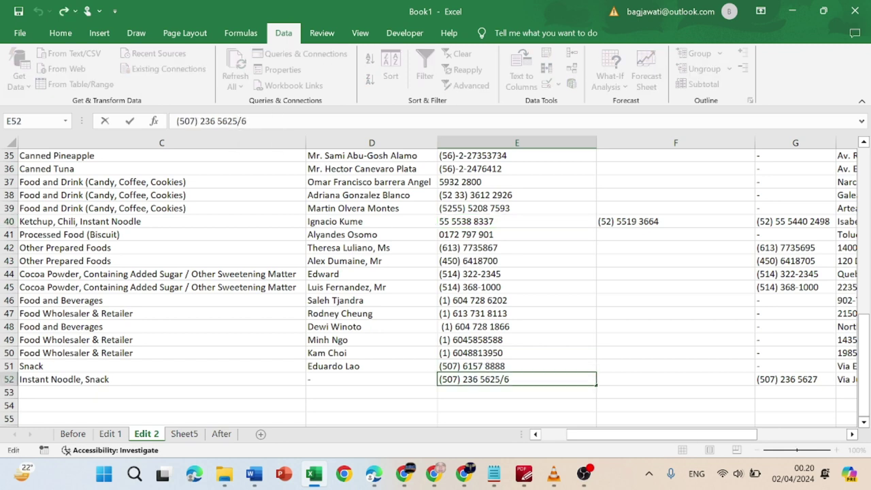
left_click_drag(246, 121, 175, 121)
key("ctrl+c")
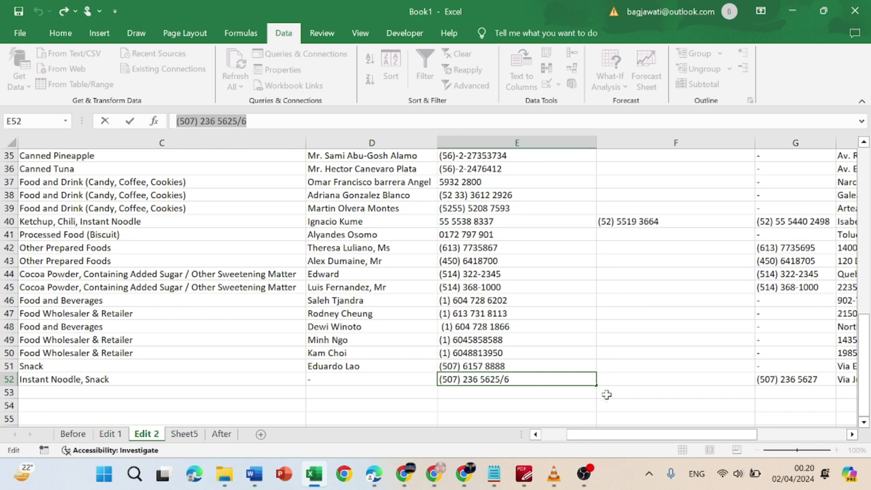
left_click(614, 380)
key("ctrl+v")
key("ctrl")
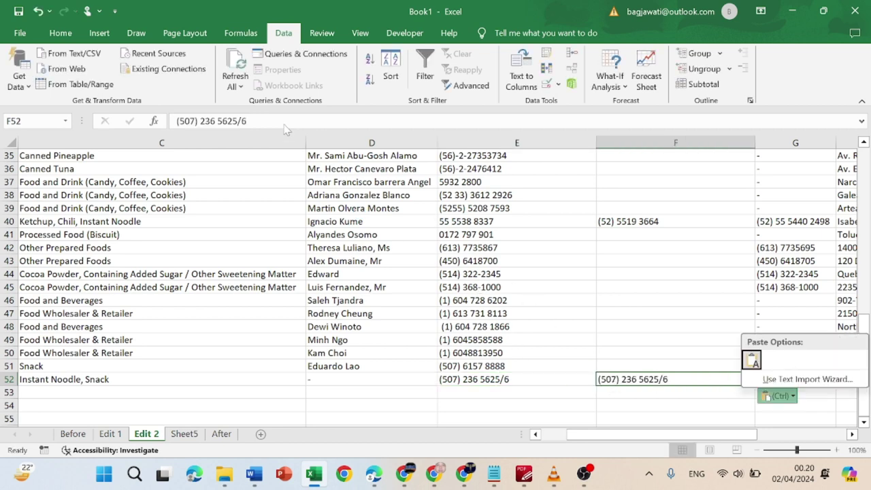
key("Escape")
left_click(241, 121)
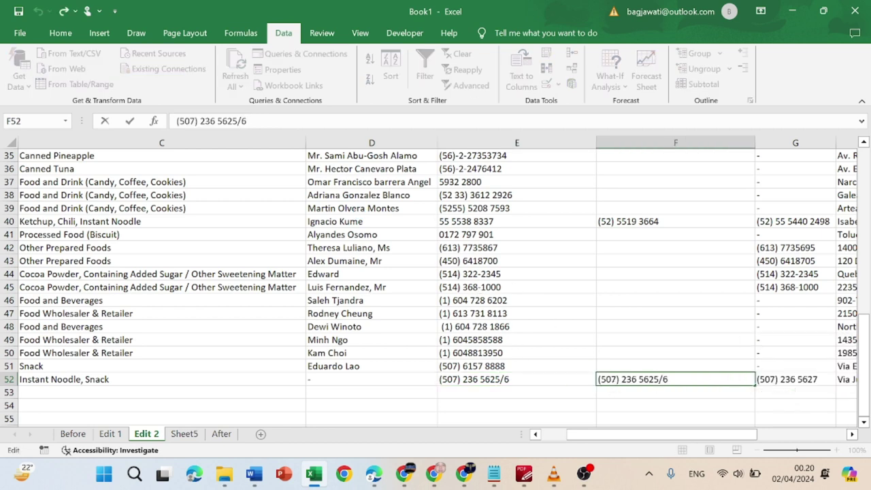
key("BackSpace")
key("BackSpace")
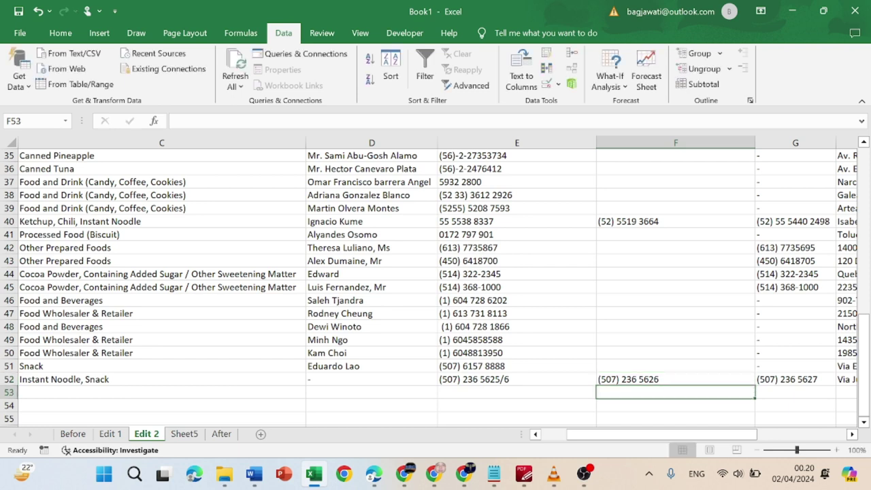
left_click(504, 378)
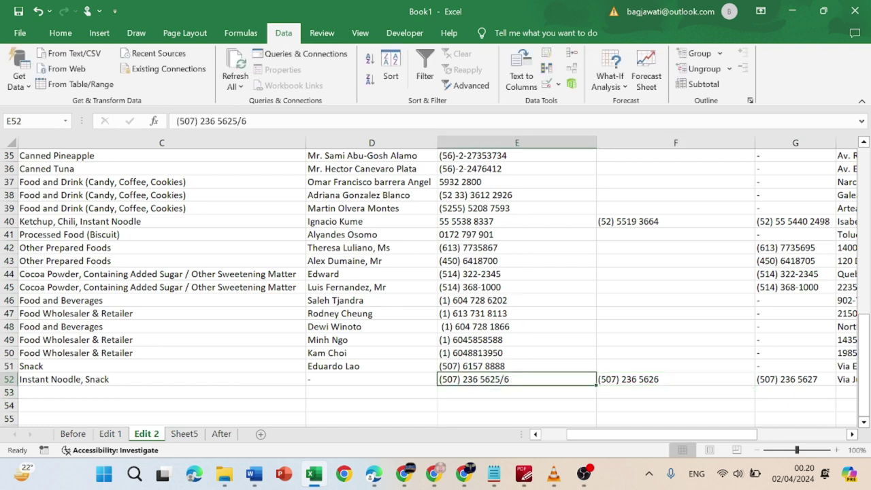
left_click(251, 121)
key("BackSpace")
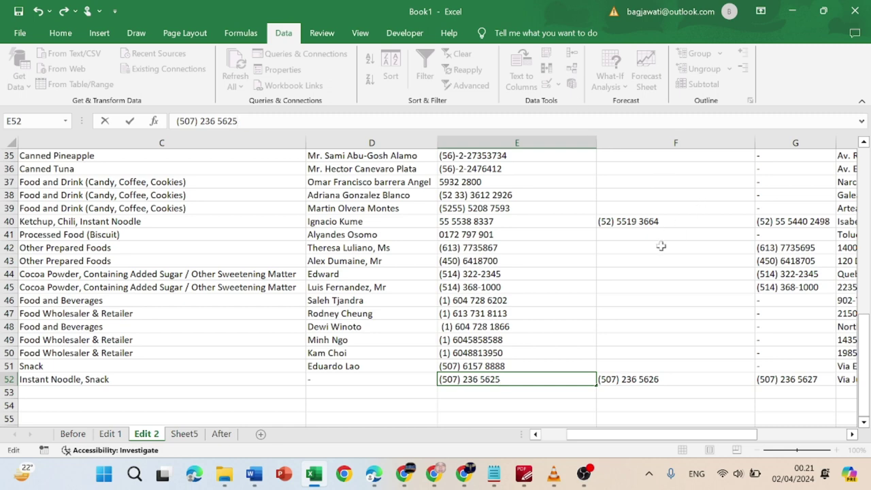
scroll(660, 246, "up", 6)
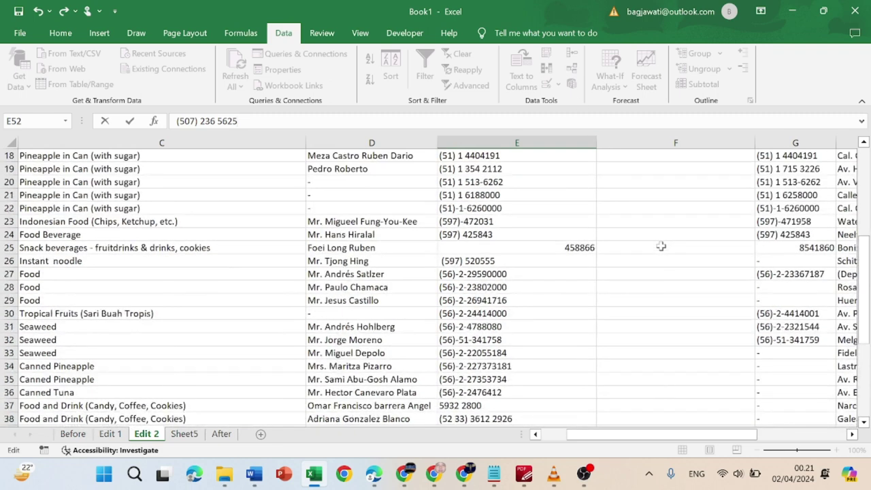
scroll(661, 246, "up", 6)
Enter the header 'Phone2' in cell F1 above the second phone numbers
left_click(651, 161)
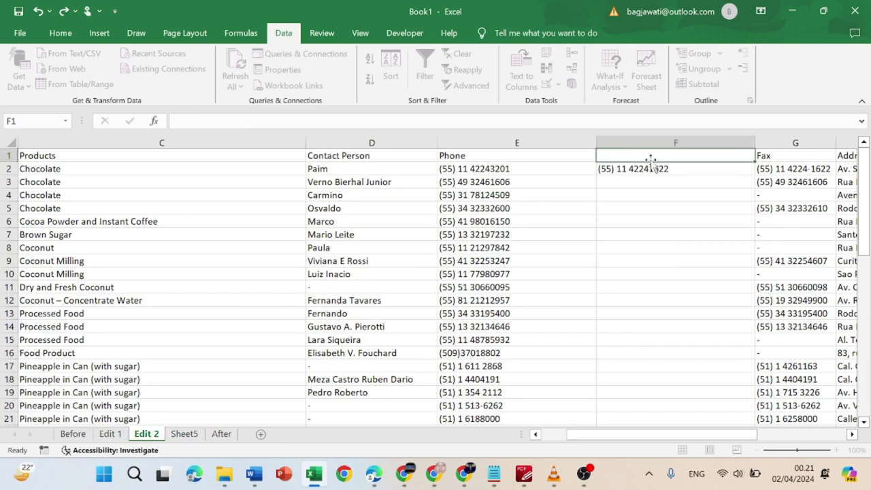
type("Ph")
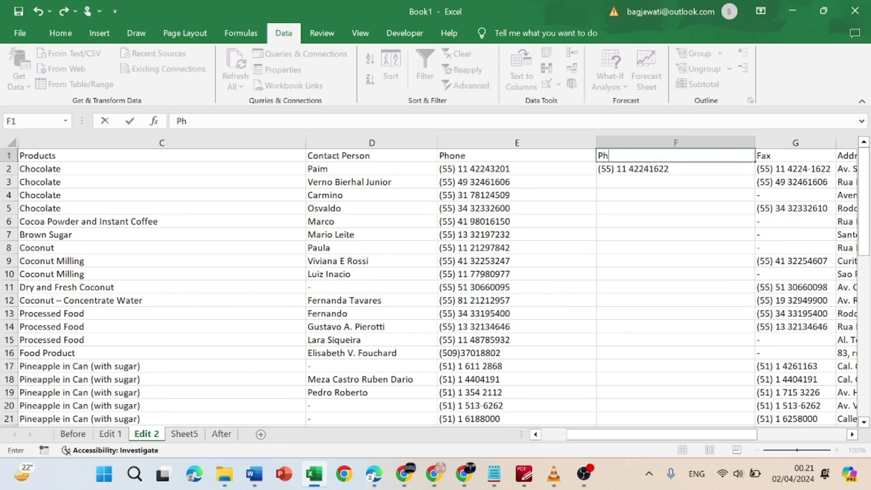
type("on")
type("e2")
left_click(665, 224)
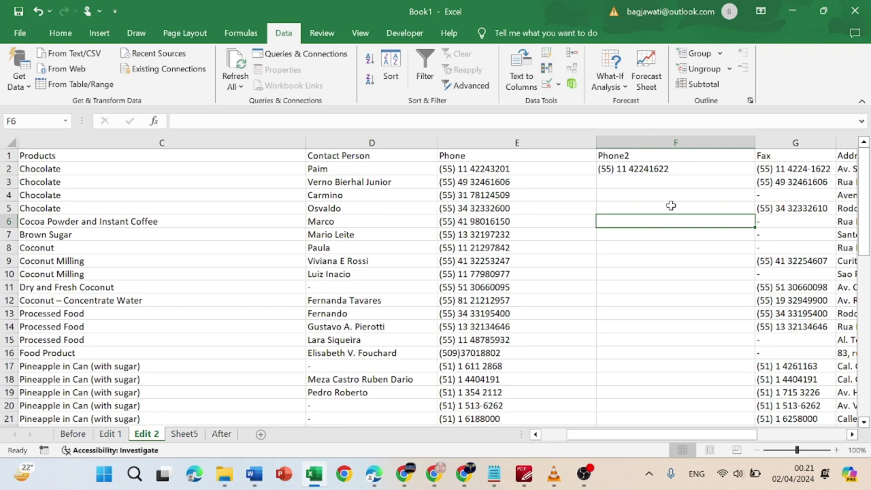
scroll(486, 183, "down", 11)
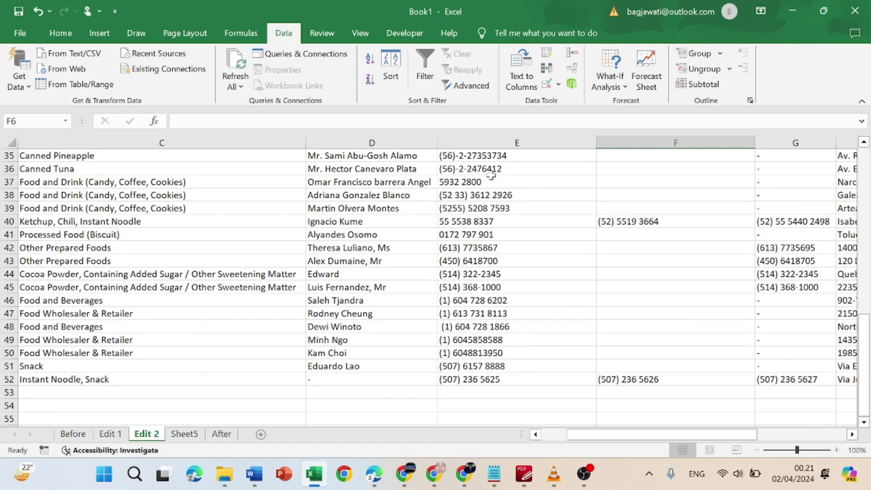
scroll(490, 176, "up", 11)
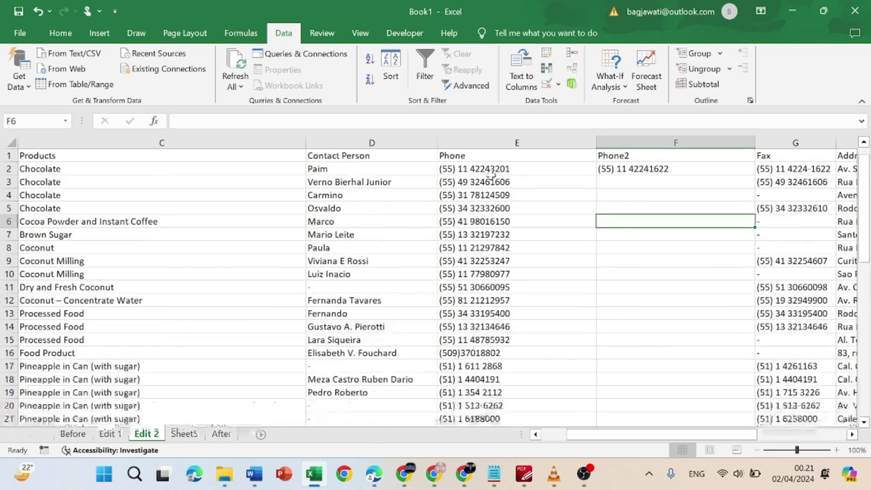
Run Replace All on the whole Phone column, making 26 replacements, then close the dialog
left_click(507, 143)
key("ctrl+f")
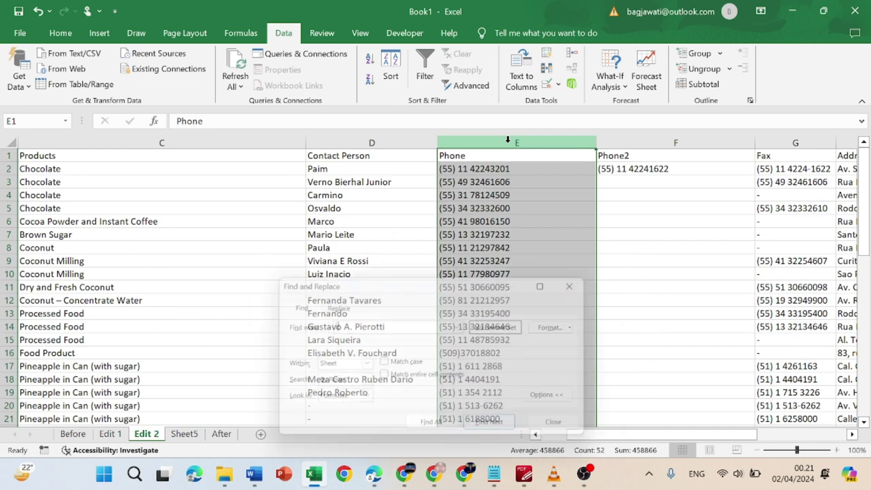
left_click(345, 309)
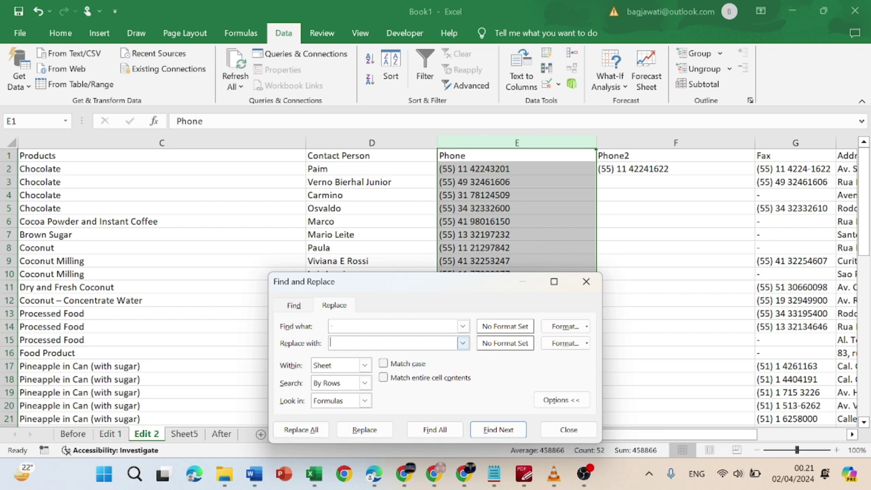
left_click(302, 430)
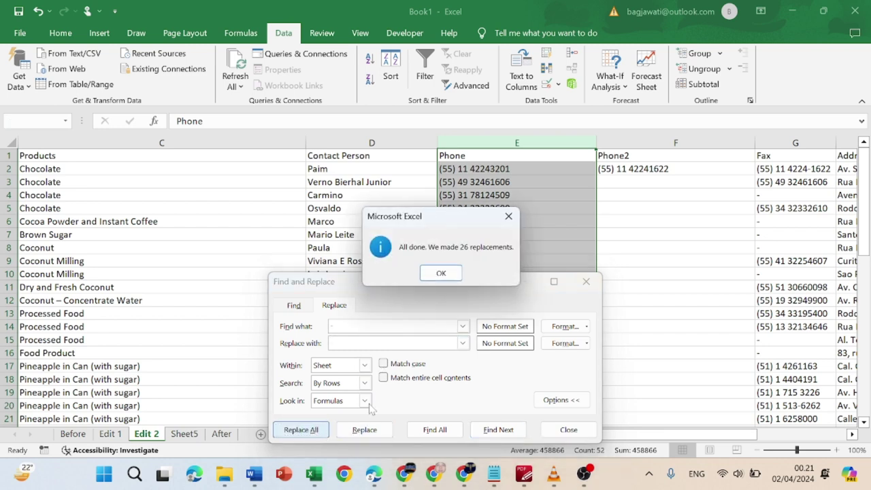
left_click(444, 272)
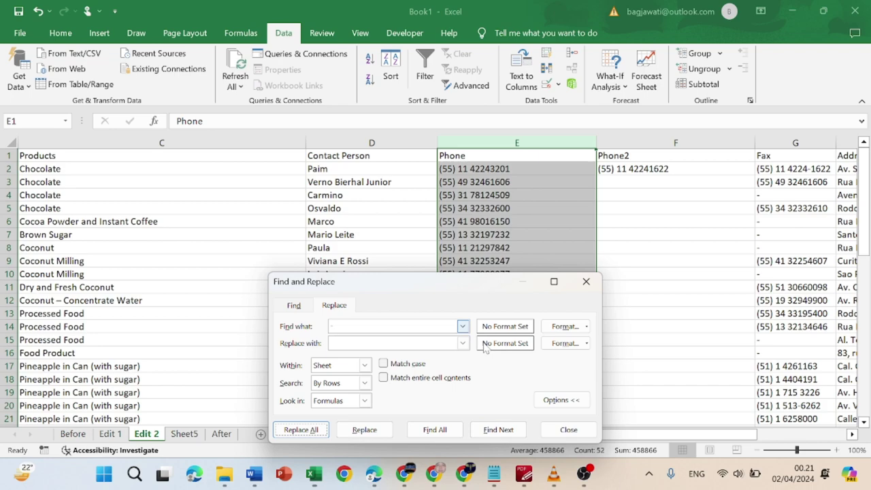
left_click(568, 429)
scroll(567, 275, "down", 4)
scroll(568, 274, "down", 7)
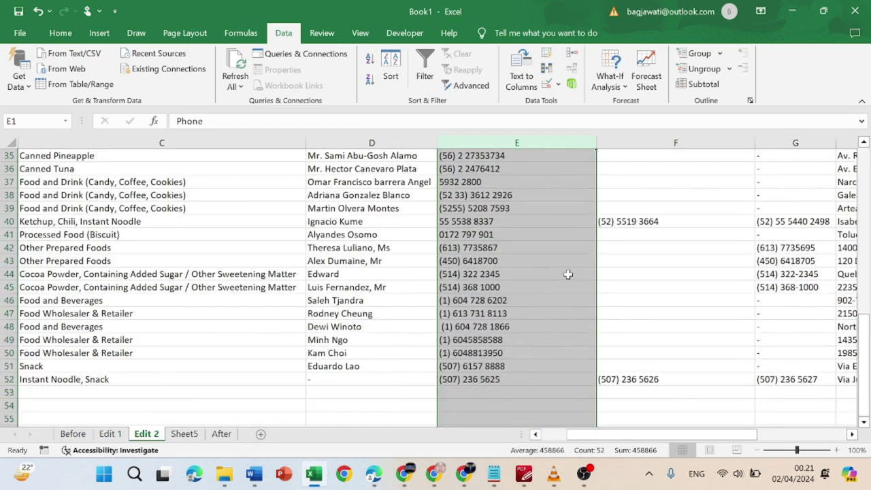
scroll(568, 274, "up", 6)
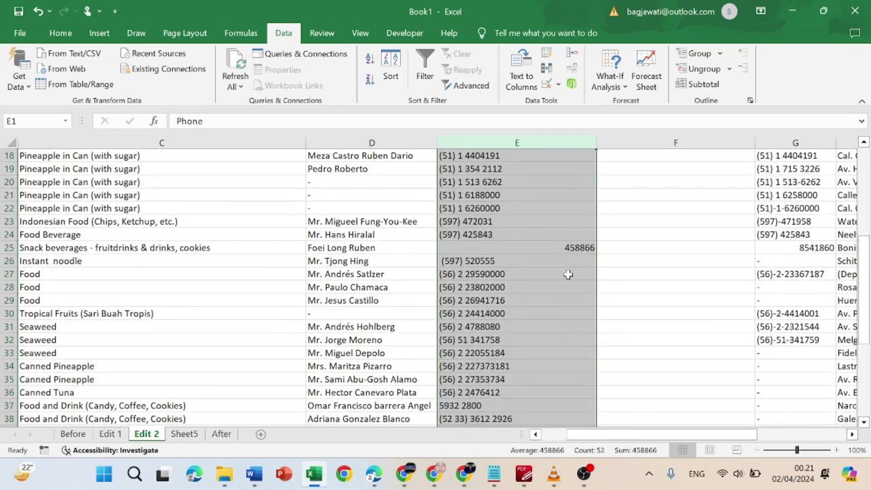
scroll(568, 275, "up", 4)
scroll(568, 274, "up", 2)
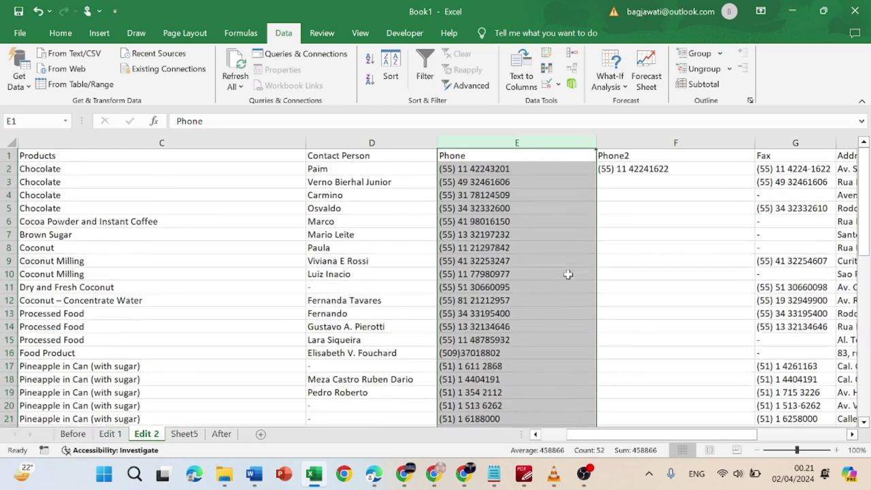
scroll(568, 274, "down", 6)
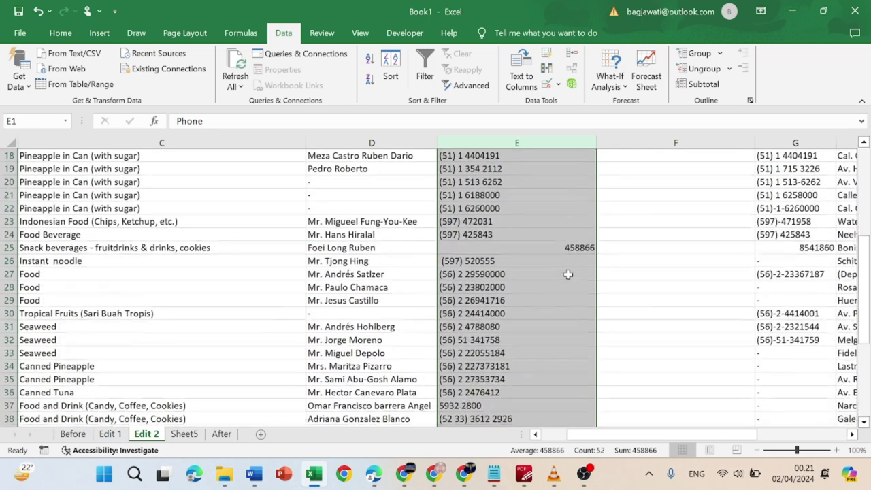
scroll(568, 274, "down", 11)
scroll(567, 274, "up", 3)
scroll(568, 274, "up", 2)
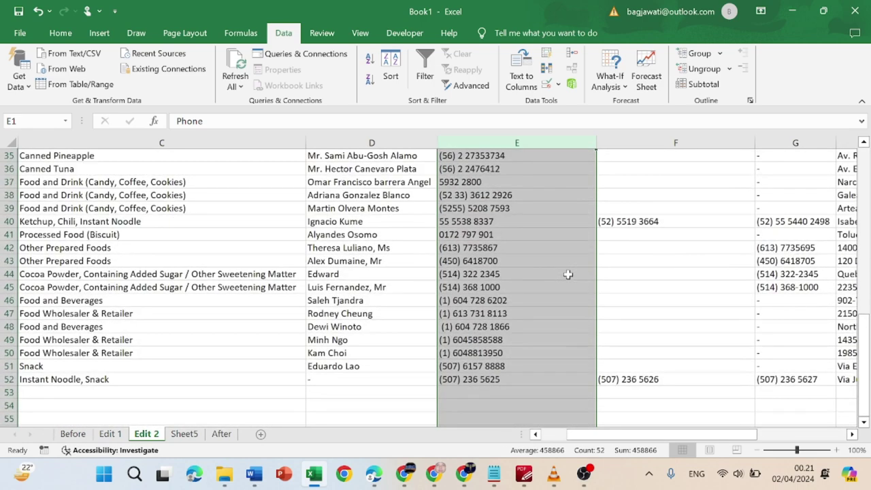
left_click(460, 221)
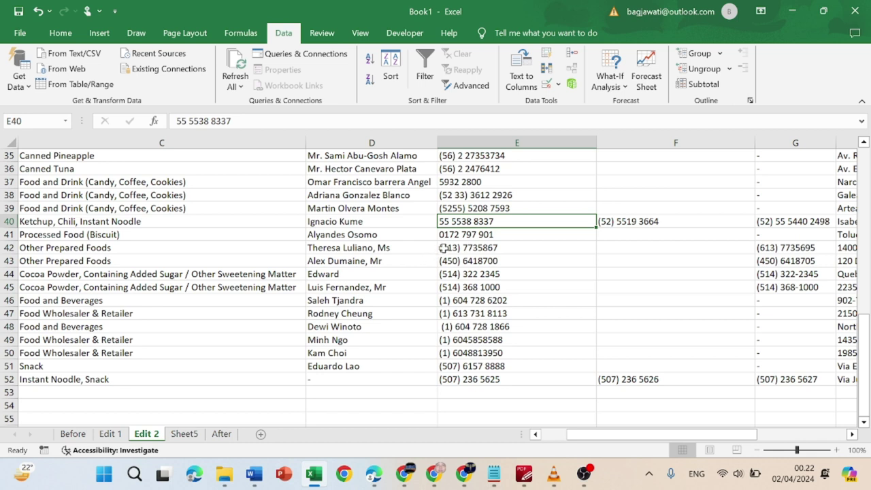
scroll(461, 235, "up", 6)
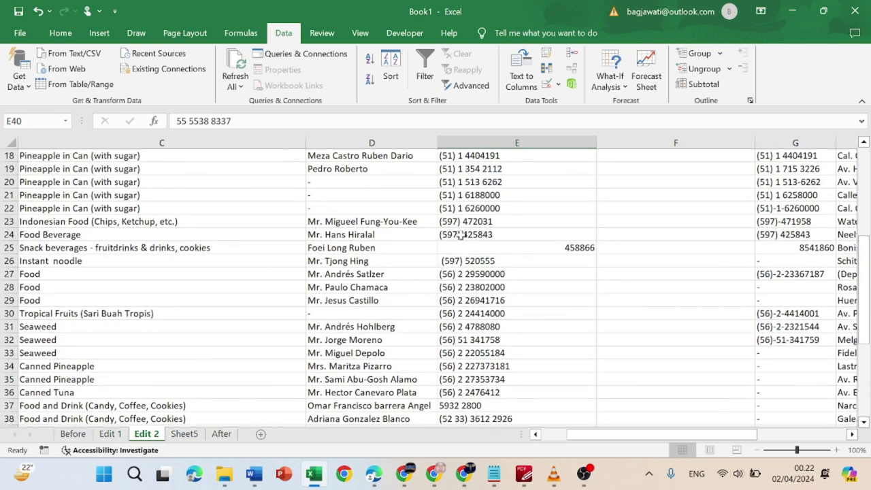
left_click(449, 260)
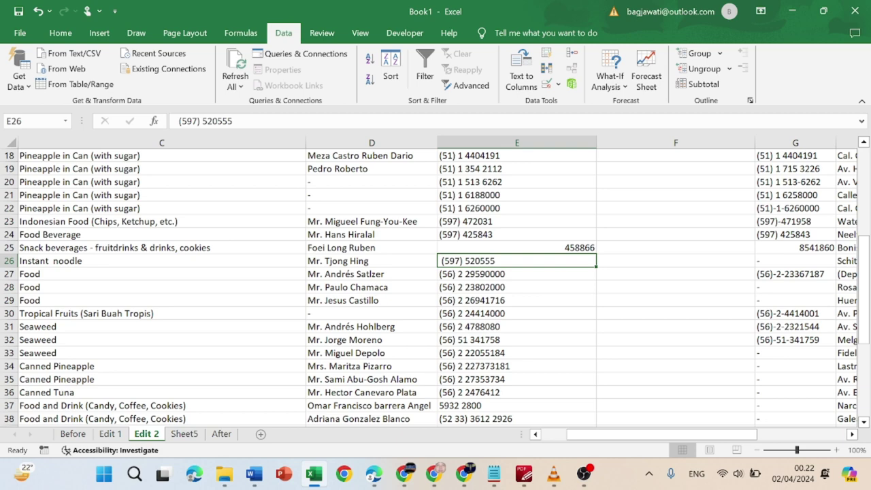
left_click(174, 121)
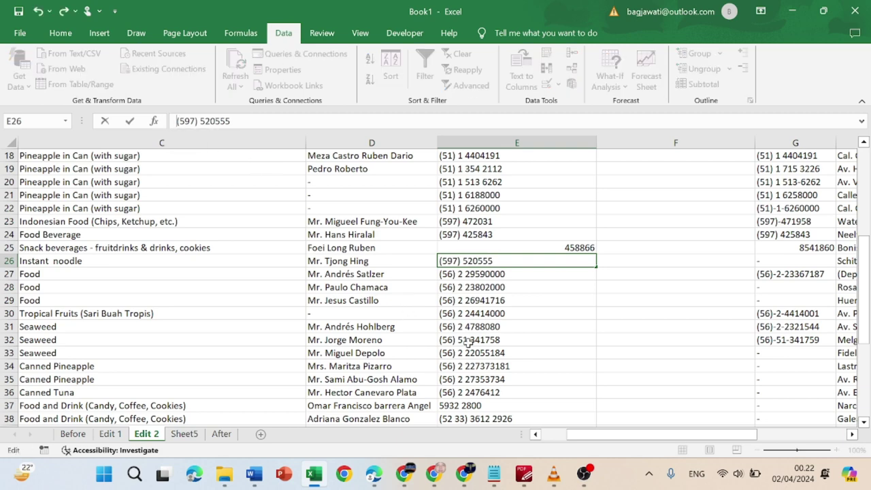
left_click(485, 327)
scroll(484, 325, "down", 6)
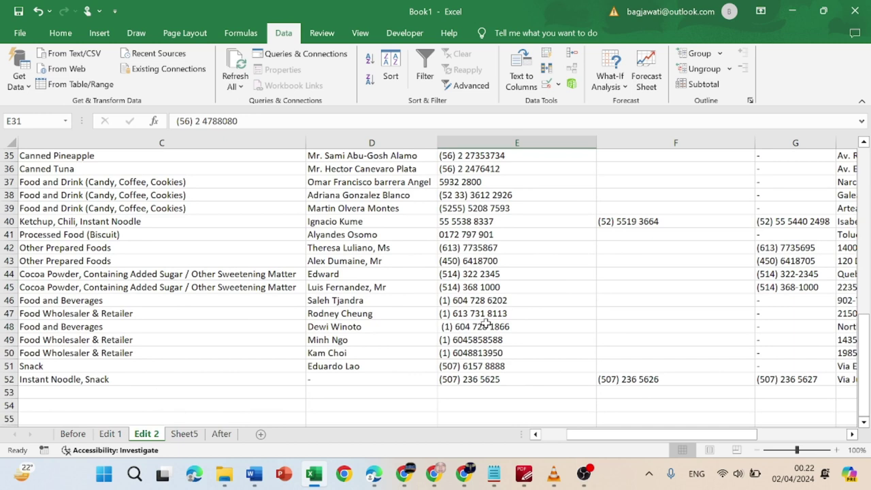
scroll(576, 322, "up", 6)
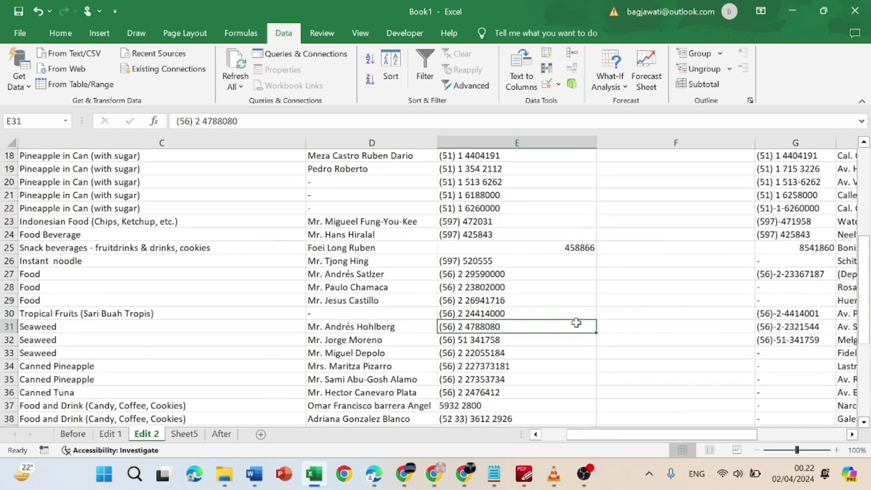
scroll(575, 322, "up", 6)
left_click_drag(711, 436, 677, 439)
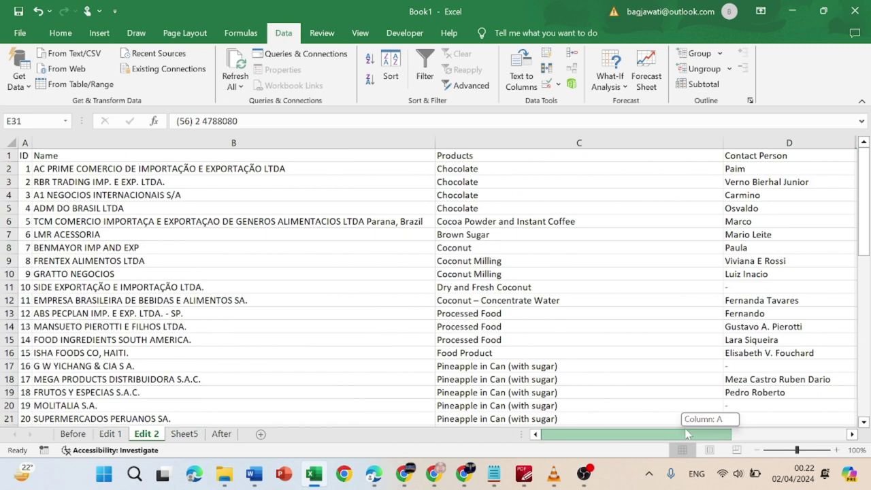
left_click_drag(674, 433, 728, 424)
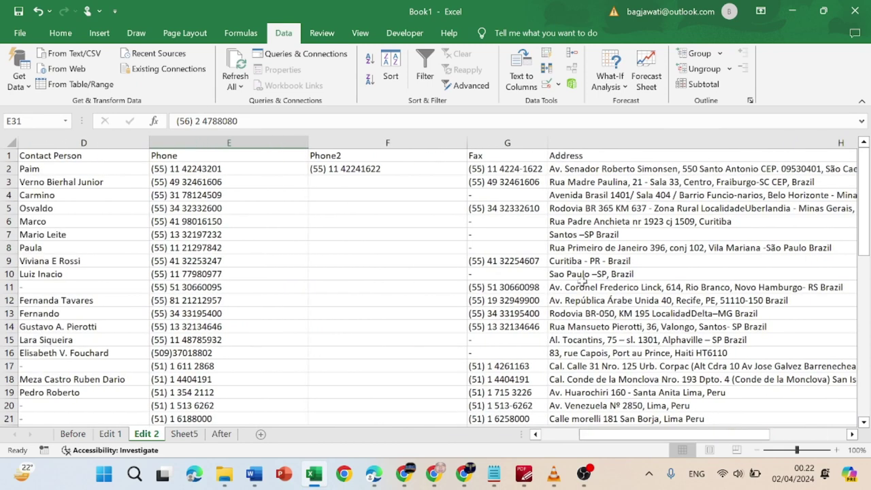
Replace every dash in the Fax column with nothing (39 replacements) and close the dialog
left_click(508, 138)
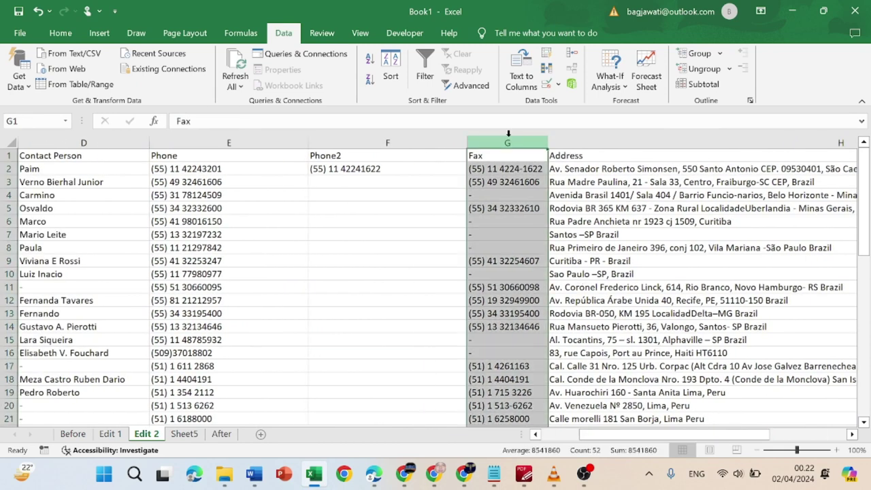
key("ctrl+f")
left_click(337, 315)
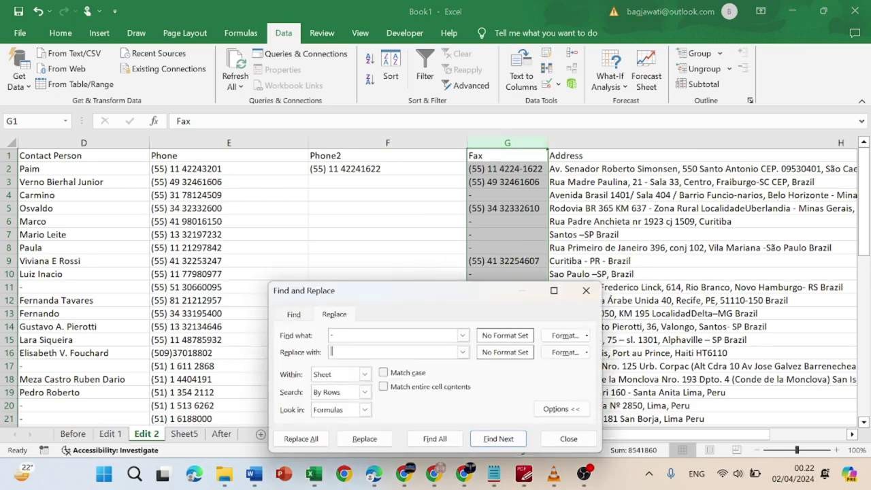
left_click(300, 439)
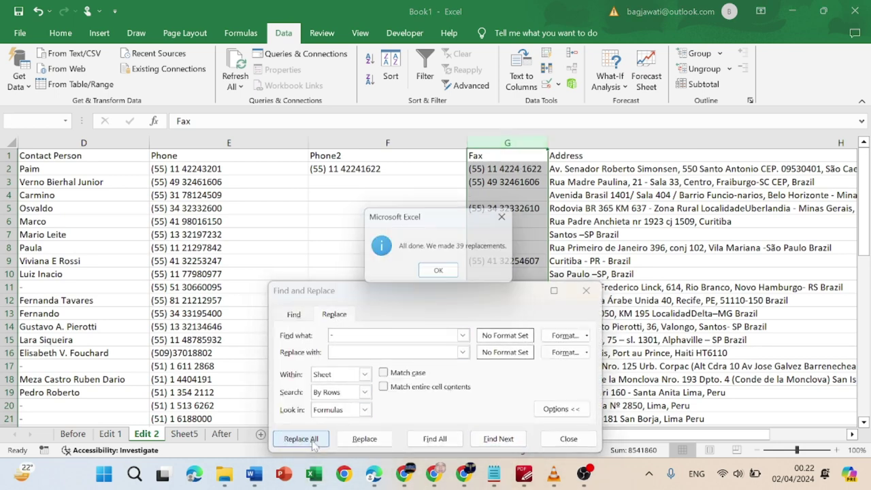
left_click(442, 272)
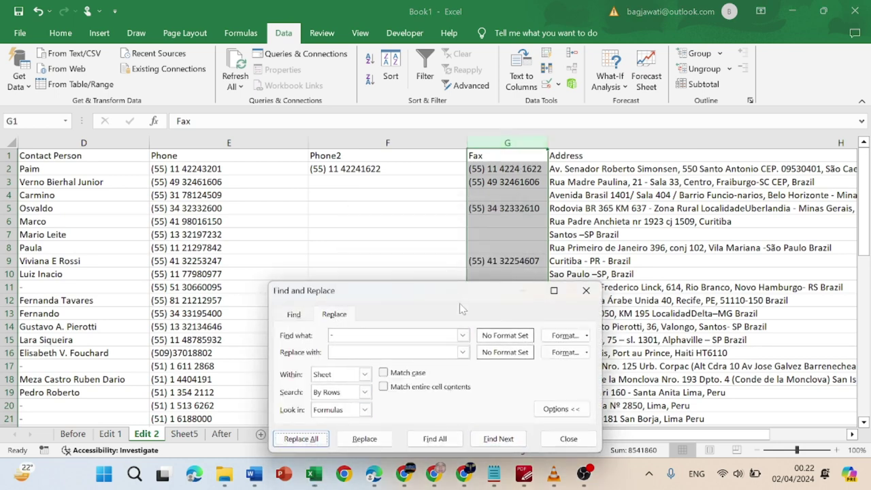
left_click(568, 438)
scroll(542, 347, "down", 5)
scroll(538, 320, "down", 7)
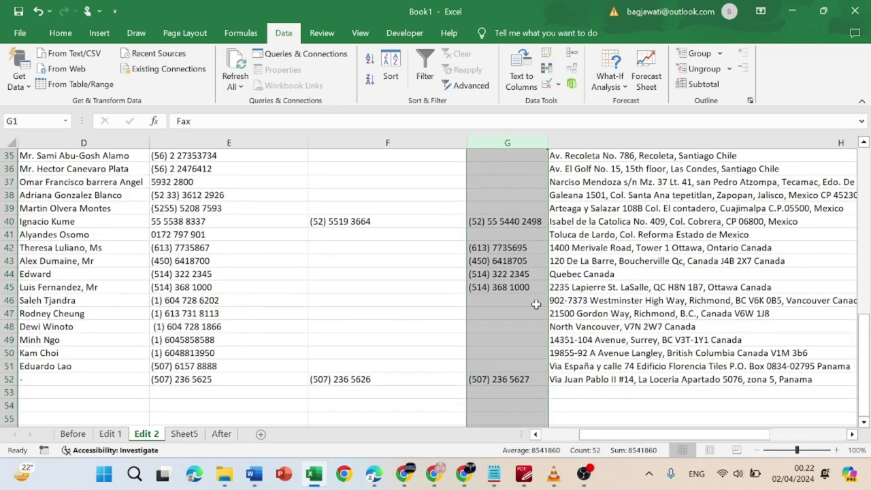
Drag the E/F border left so column E fits its phone numbers snugly
scroll(532, 288, "up", 12)
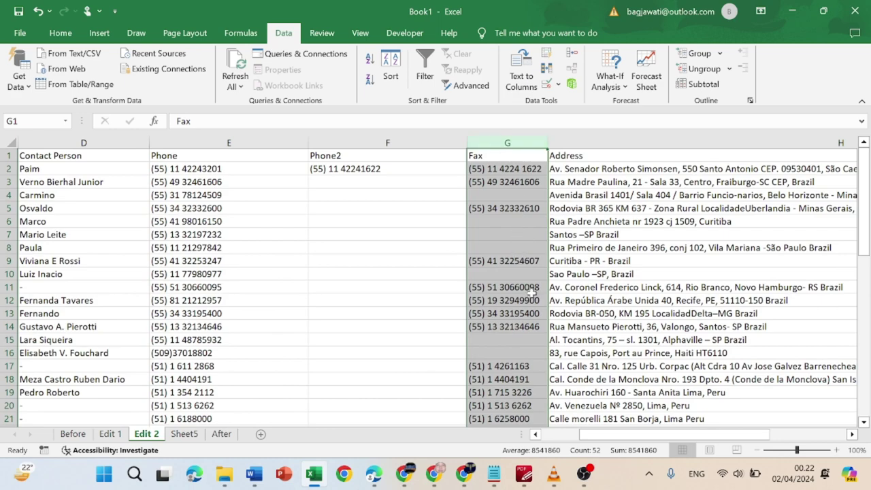
scroll(531, 293, "down", 10)
scroll(531, 293, "down", 7)
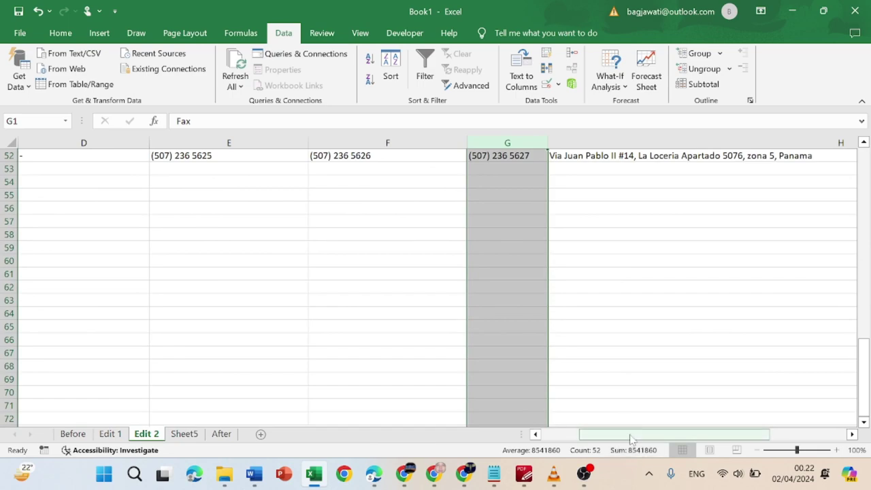
left_click_drag(632, 434, 645, 434)
scroll(583, 315, "up", 15)
scroll(584, 315, "up", 2)
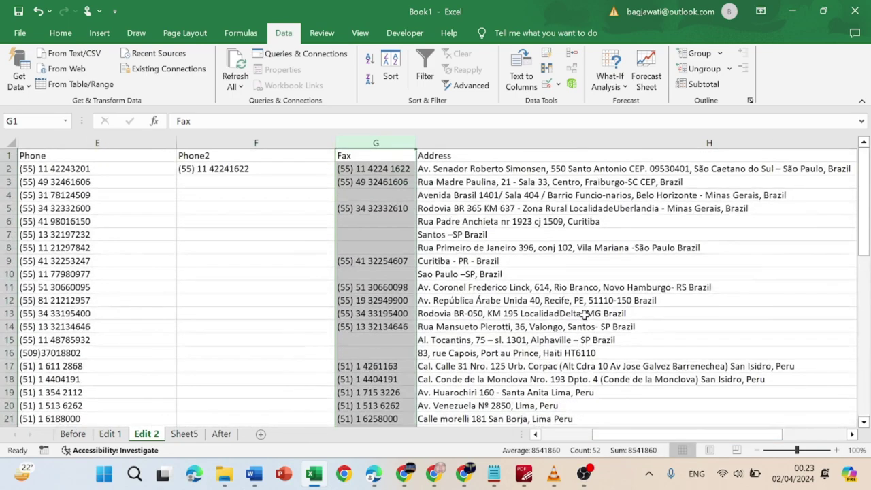
scroll(583, 316, "down", 3)
scroll(584, 316, "down", 3)
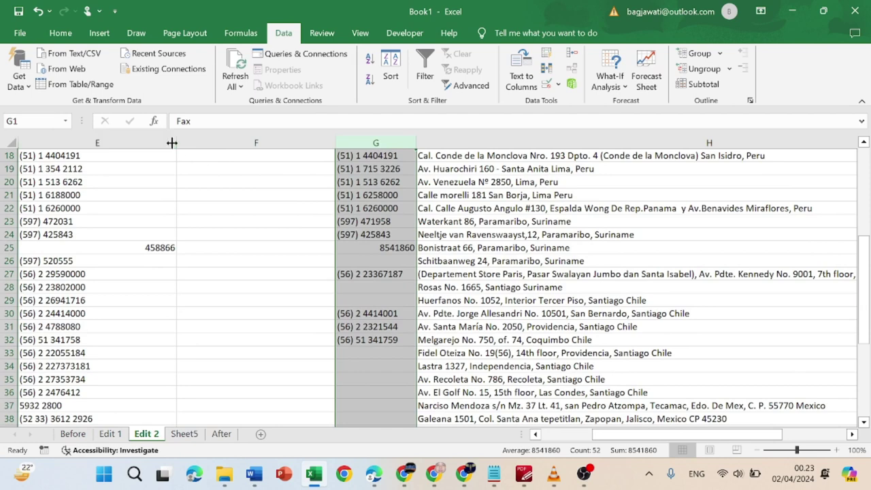
left_click_drag(174, 142, 110, 142)
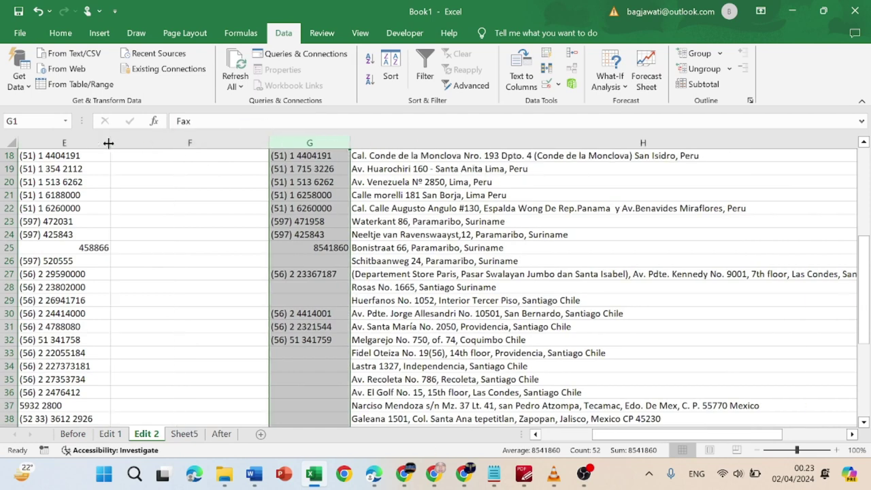
Color the Paramaribo addresses in H24, H25 and H26 red
left_click(420, 248)
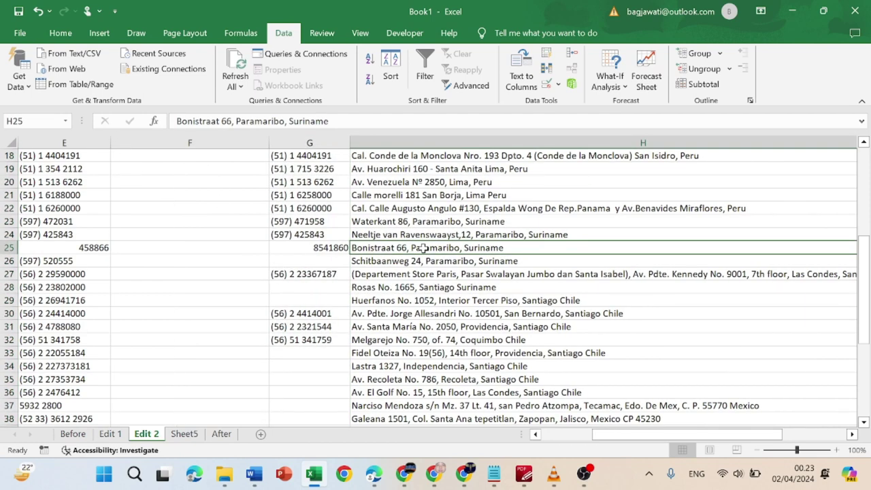
left_click(60, 32)
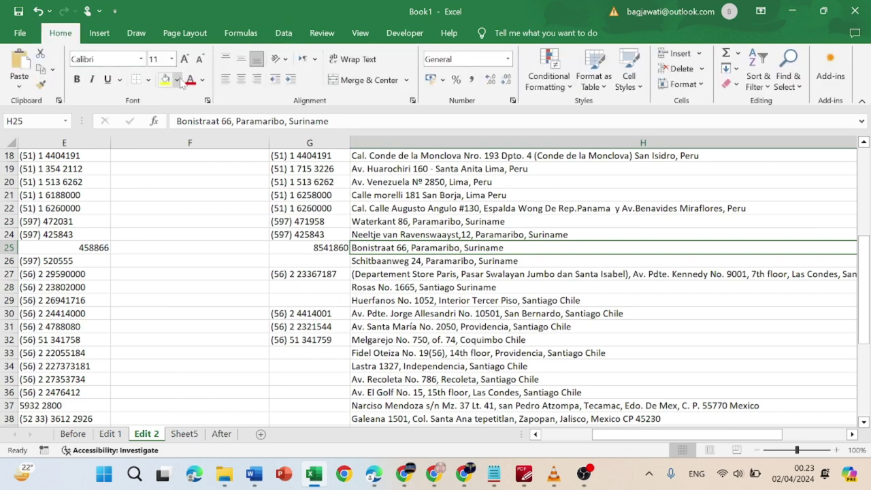
left_click(191, 79)
scroll(388, 225, "right", 1)
left_click(388, 234)
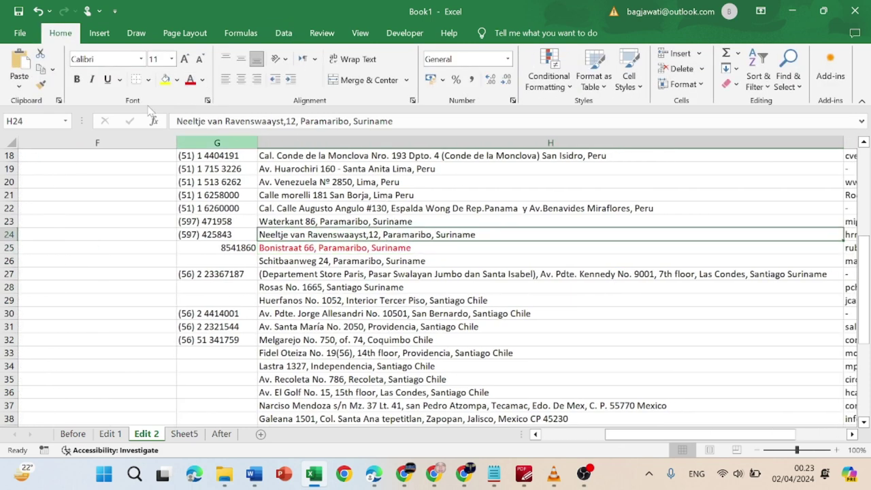
left_click(331, 261)
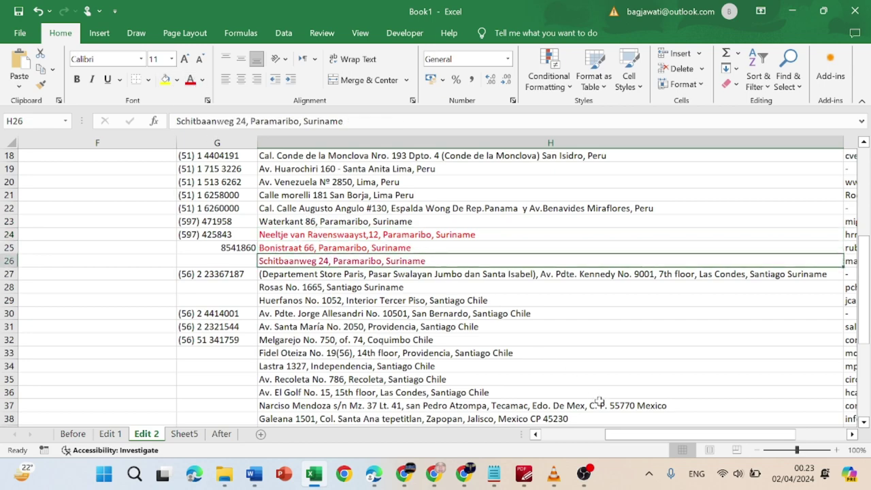
left_click_drag(619, 433, 585, 423)
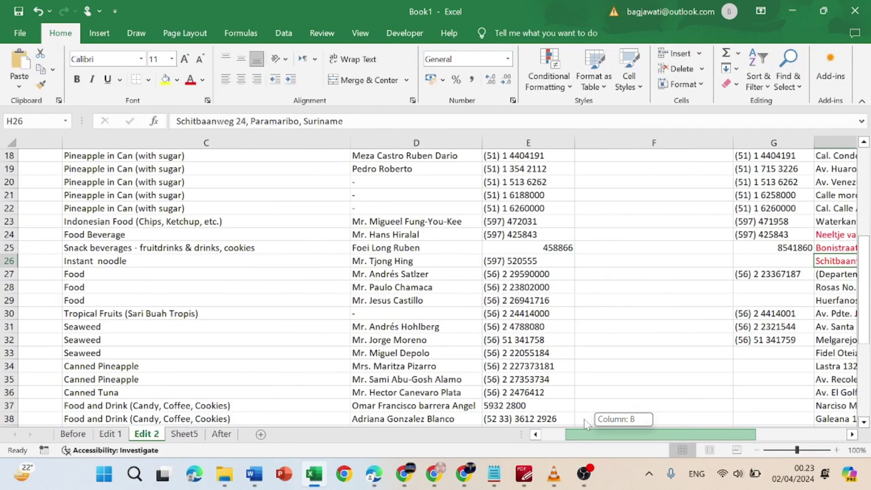
left_click_drag(585, 423, 584, 421)
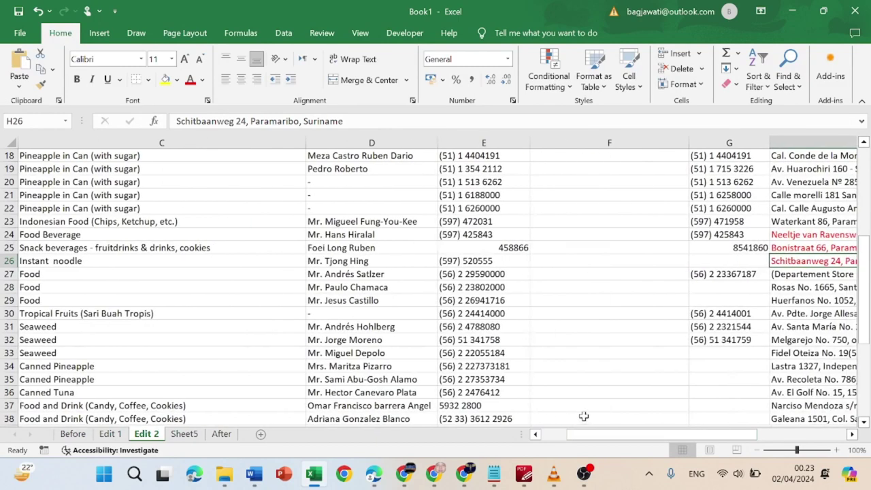
left_click(479, 248)
left_click(458, 234)
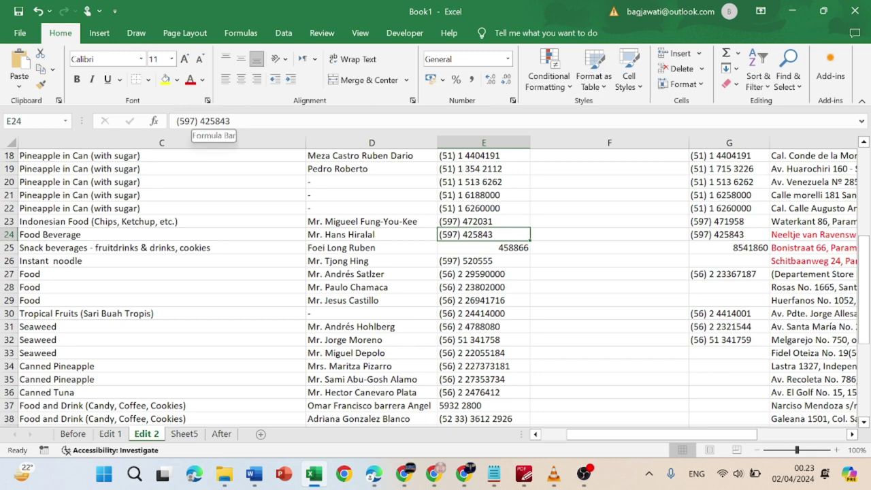
left_click_drag(197, 121, 170, 123)
key("ctrl+c")
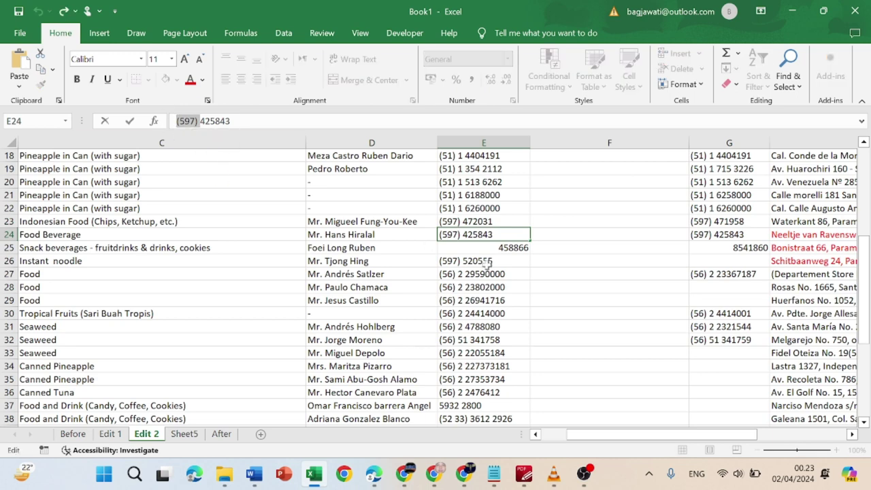
left_click(487, 248)
left_click(176, 121)
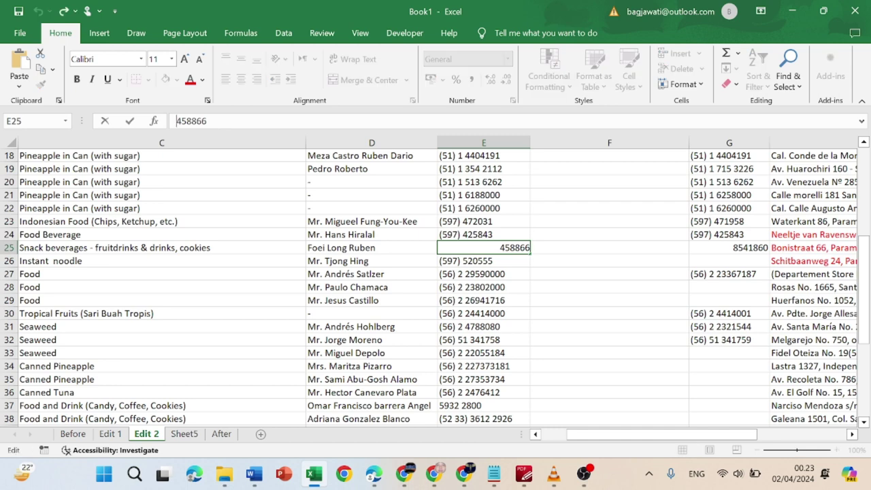
key("ctrl+v")
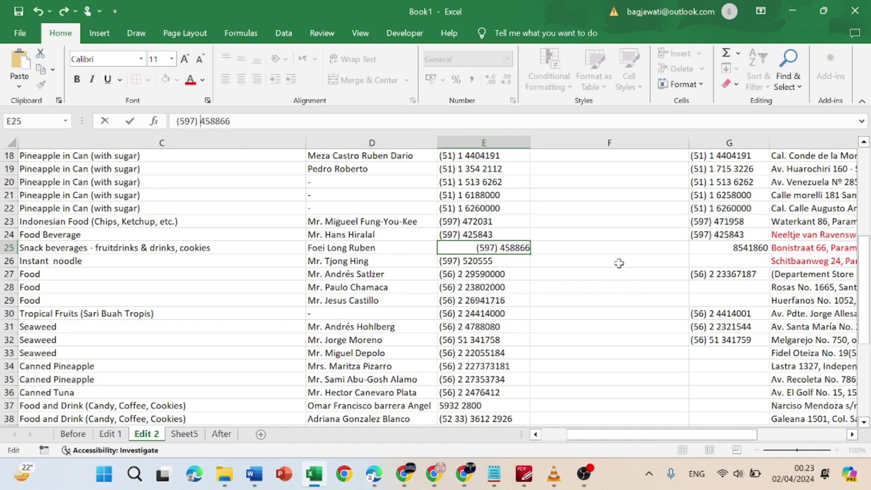
left_click(712, 249)
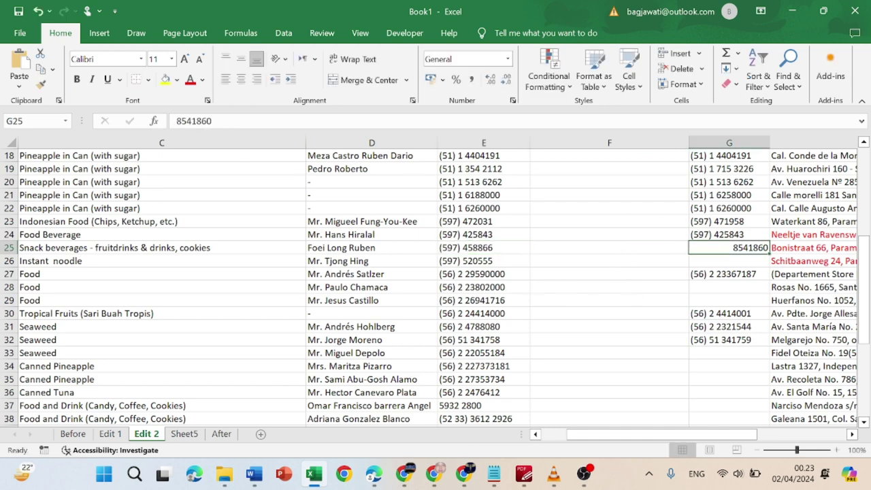
left_click(176, 121)
key("ctrl+v")
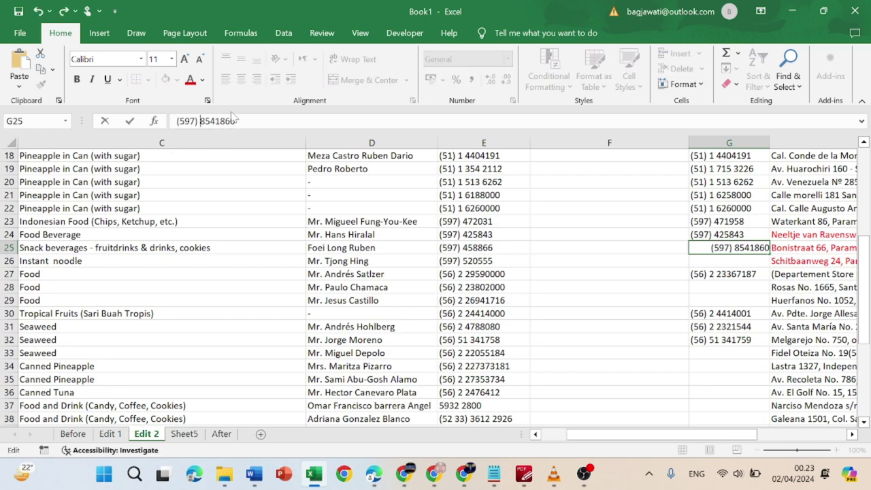
left_click(537, 328)
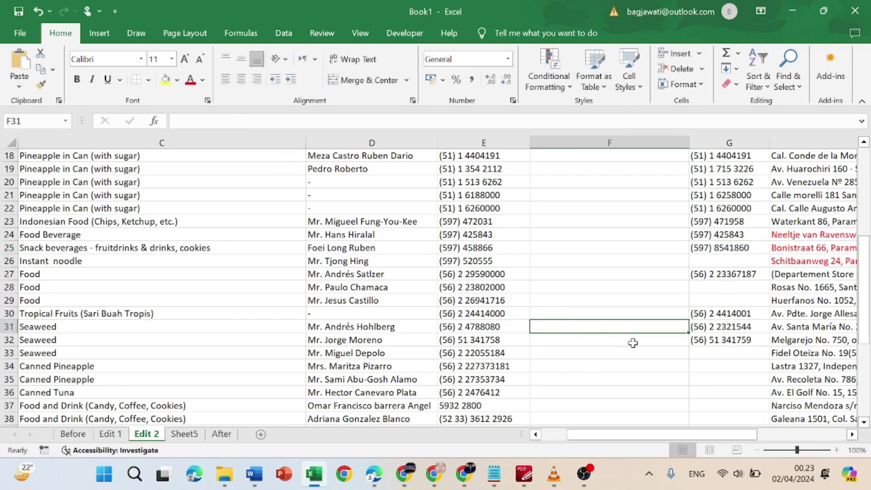
scroll(583, 304, "up", 6)
scroll(583, 304, "down", 5)
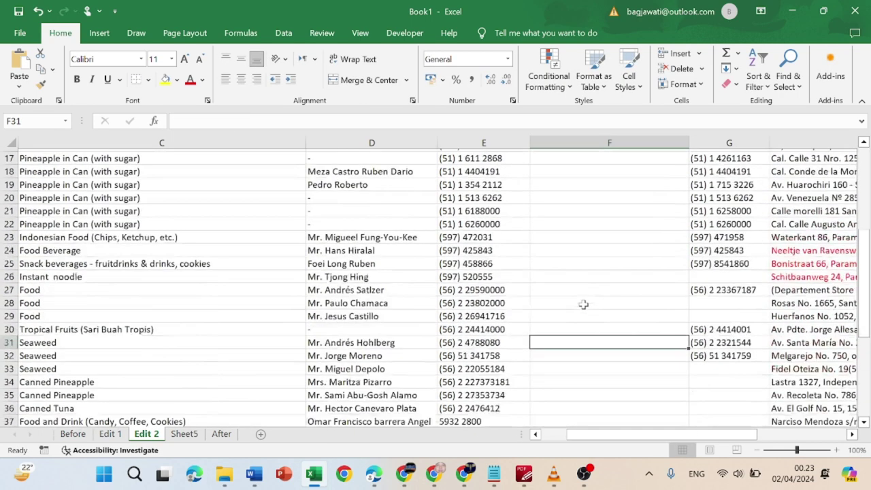
scroll(583, 304, "down", 6)
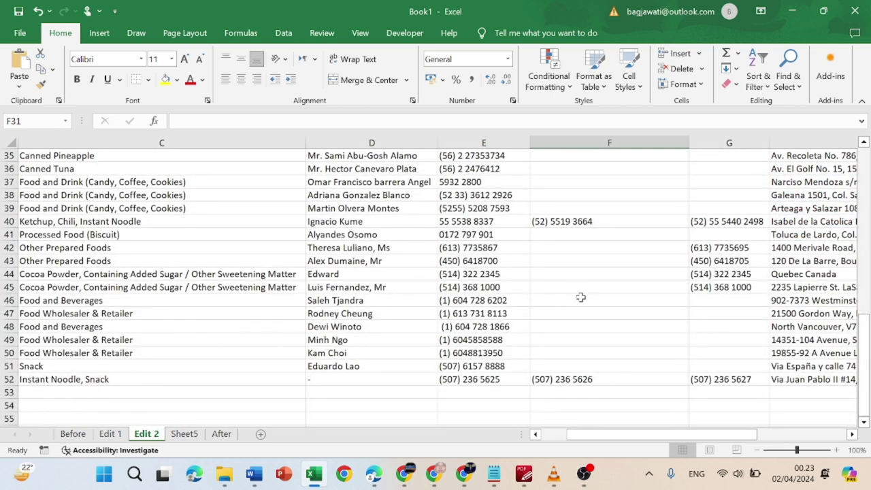
left_click(537, 221)
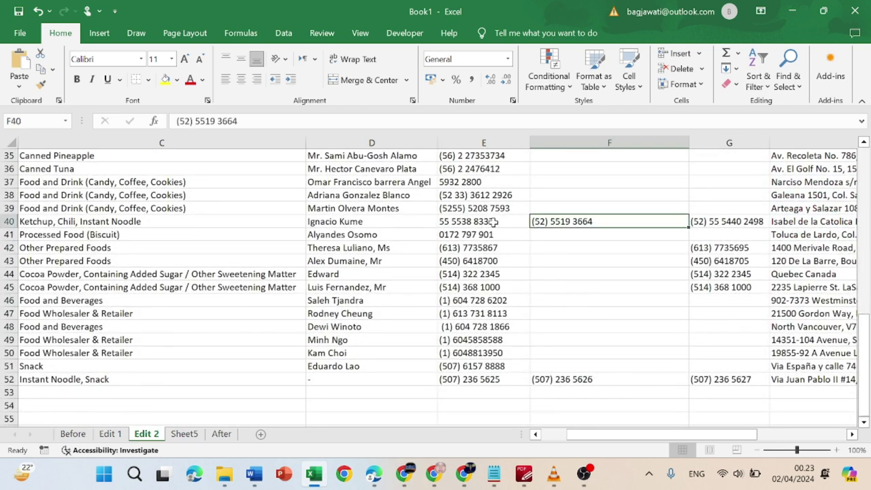
left_click(467, 221)
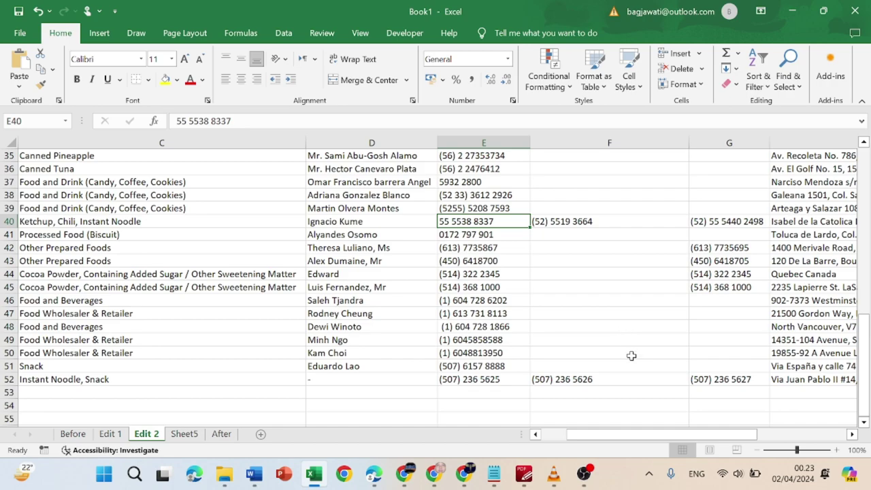
scroll(631, 355, "up", 6)
scroll(631, 355, "up", 6)
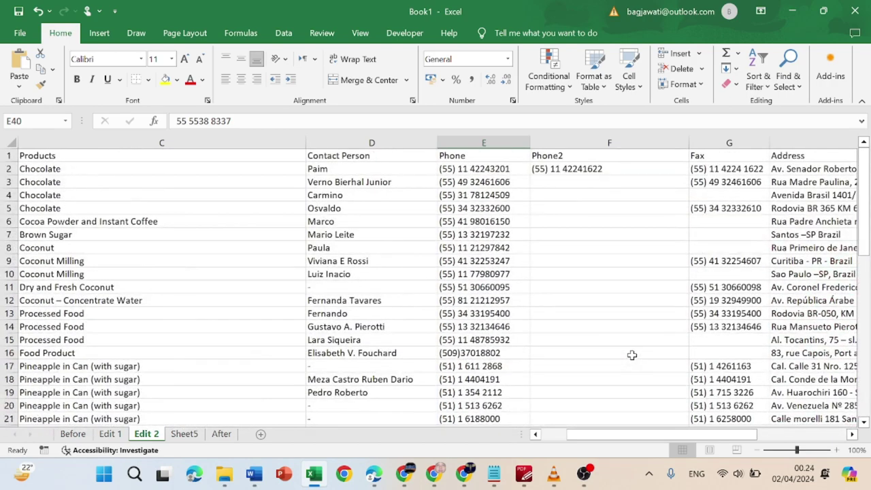
scroll(631, 355, "down", 6)
scroll(631, 355, "down", 5)
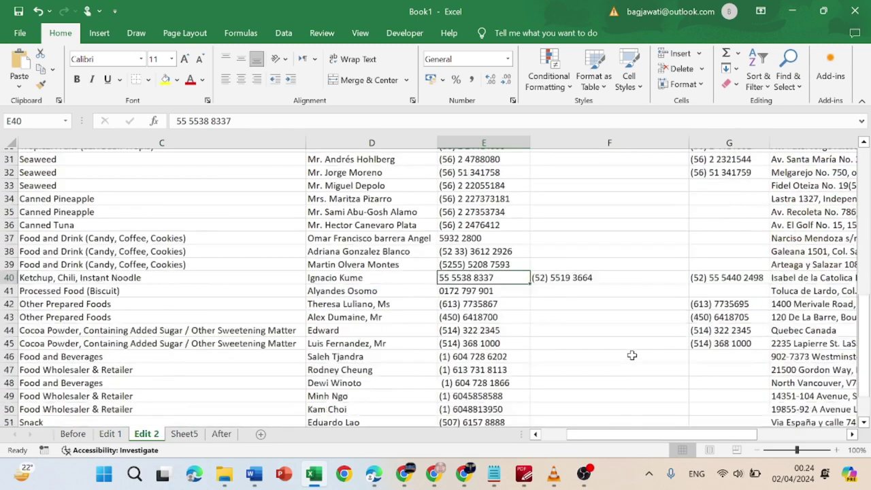
scroll(631, 355, "down", 1)
scroll(631, 355, "up", 6)
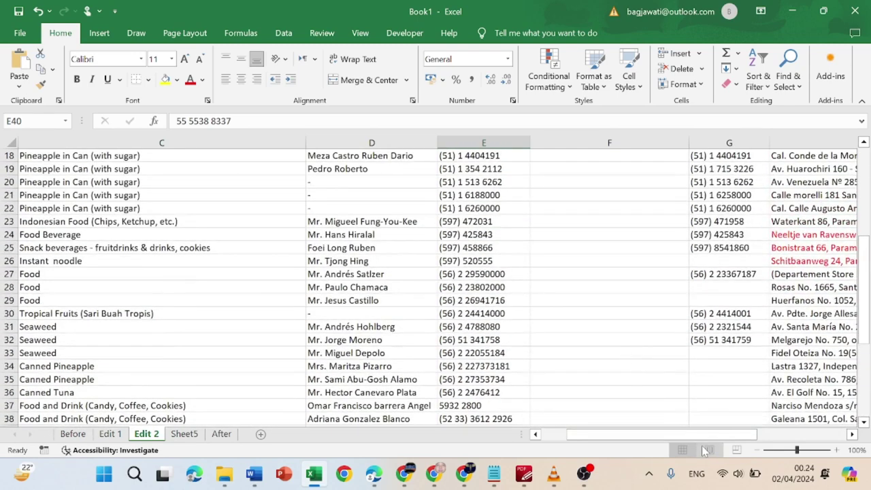
Narrow Address column H so the Email and Website columns come into view
left_click_drag(687, 435, 751, 434)
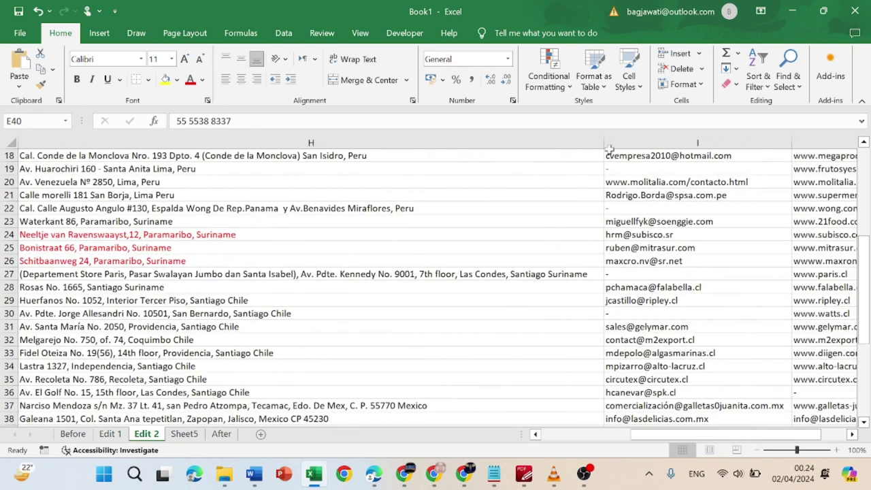
left_click_drag(602, 142, 423, 142)
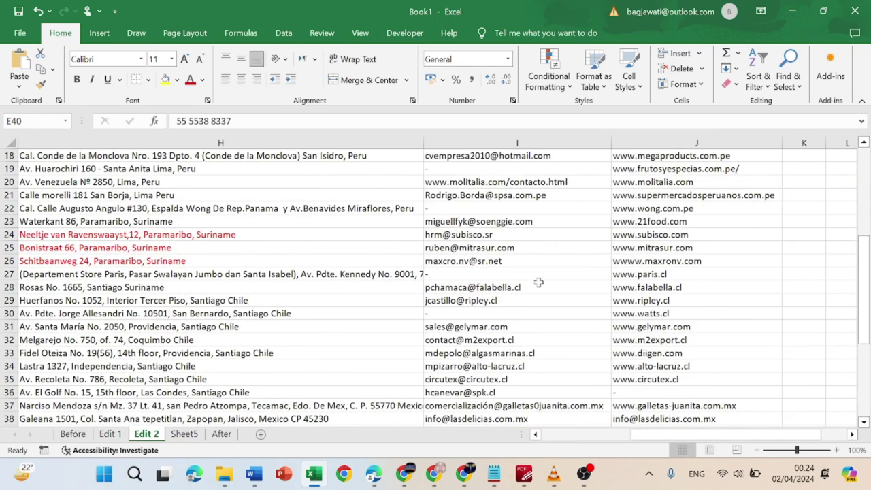
scroll(653, 379, "up", 6)
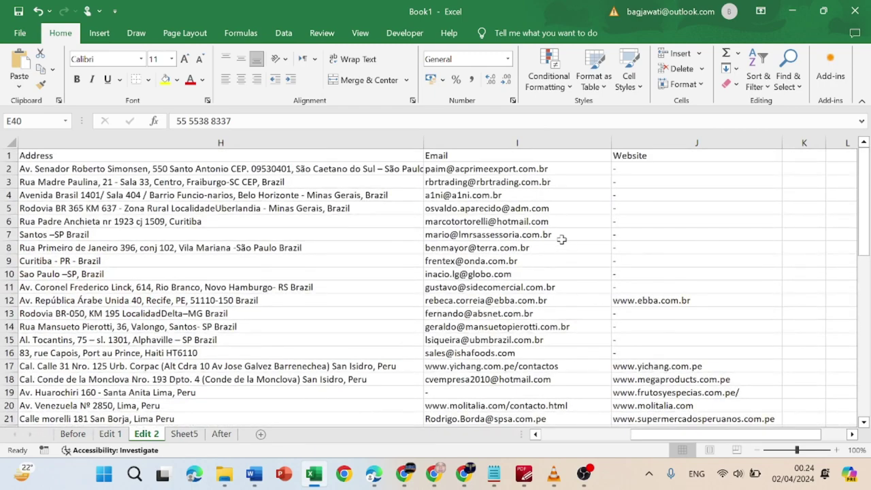
scroll(514, 170, "down", 6)
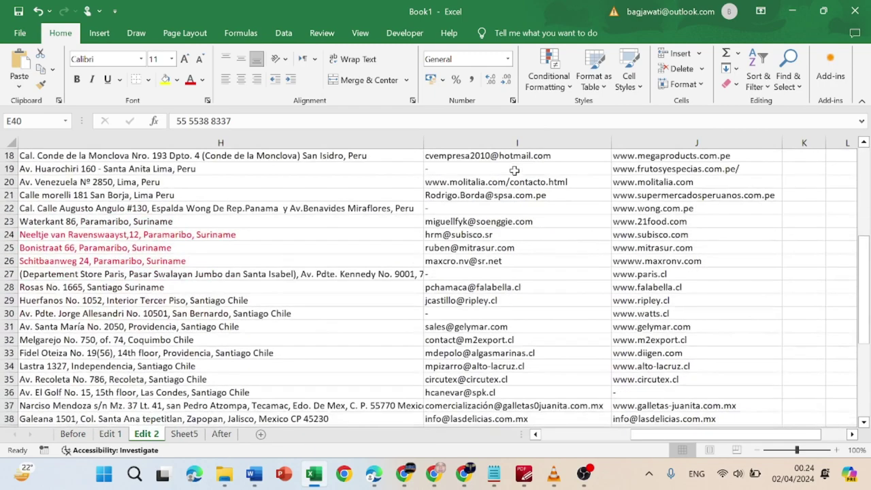
scroll(514, 170, "up", 6)
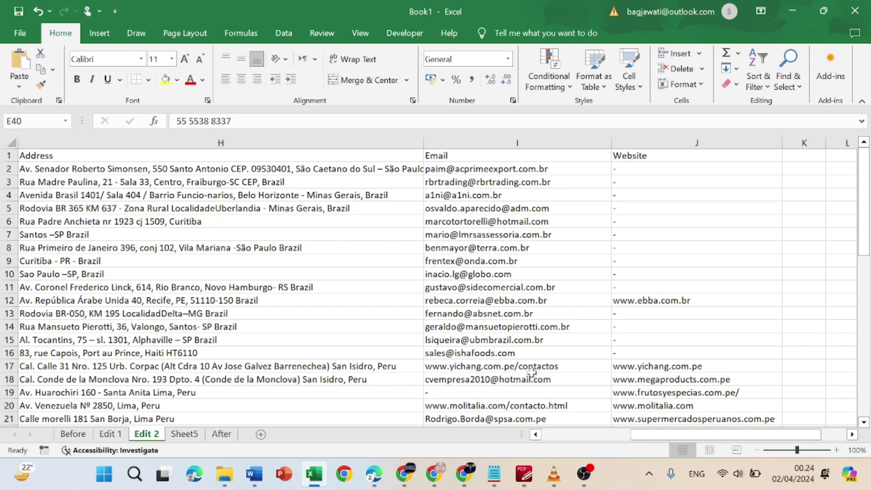
left_click(555, 367)
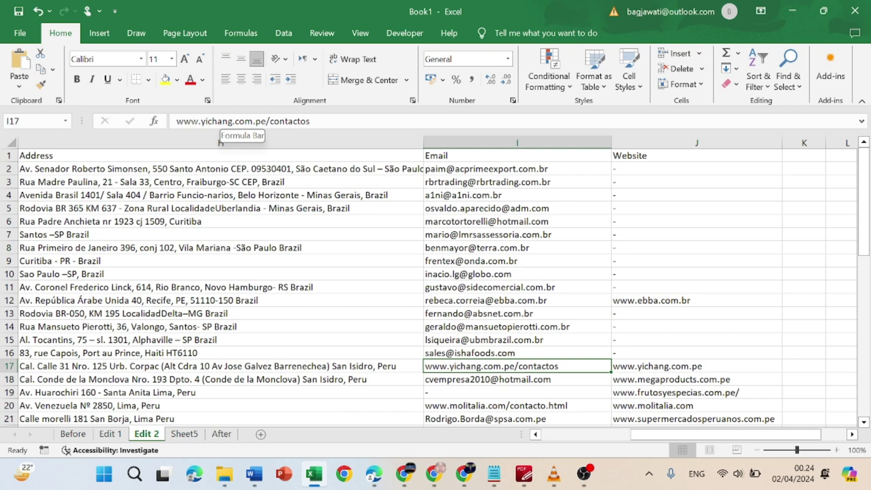
left_click_drag(176, 121, 310, 122)
key("ctrl+c")
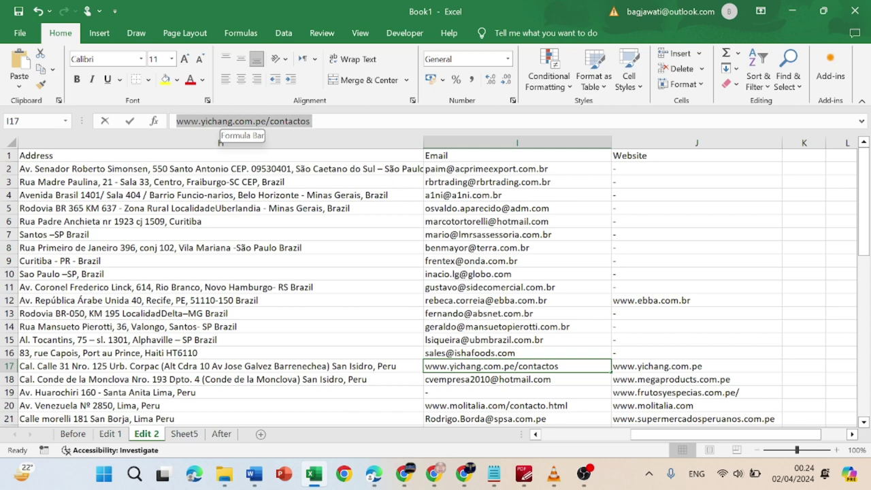
key("Delete")
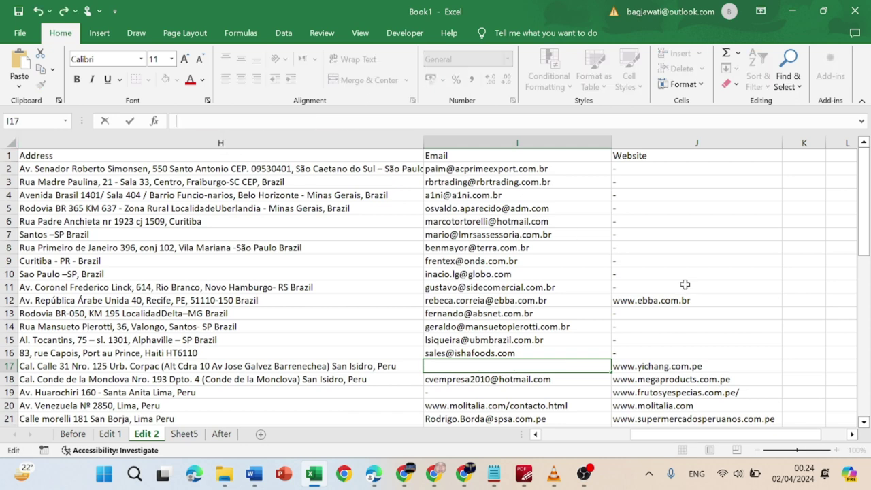
left_click(791, 366)
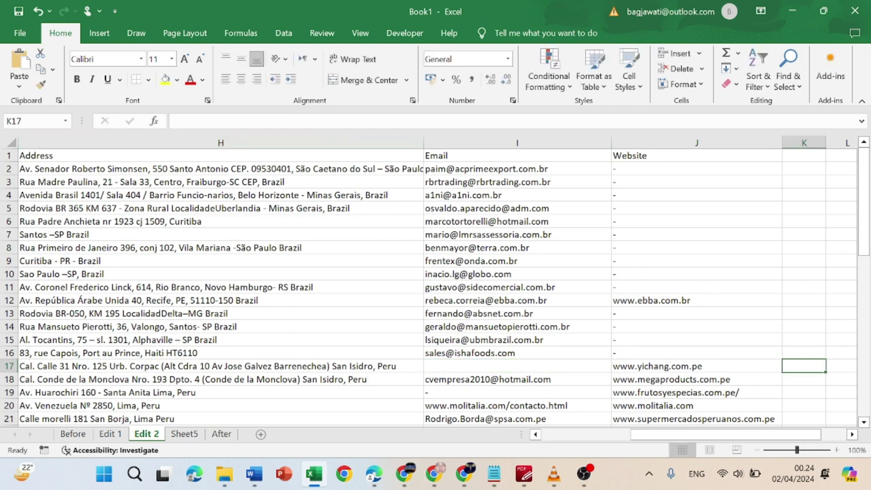
left_click(224, 121)
key("ctrl+v")
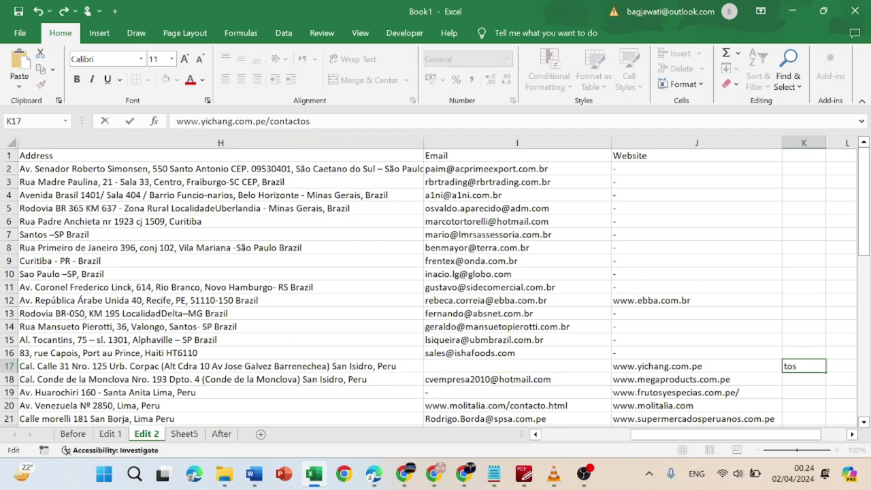
key("Left")
key("Left")
key("Left")
key("BackSpace")
key("BackSpace")
key("BackSpace")
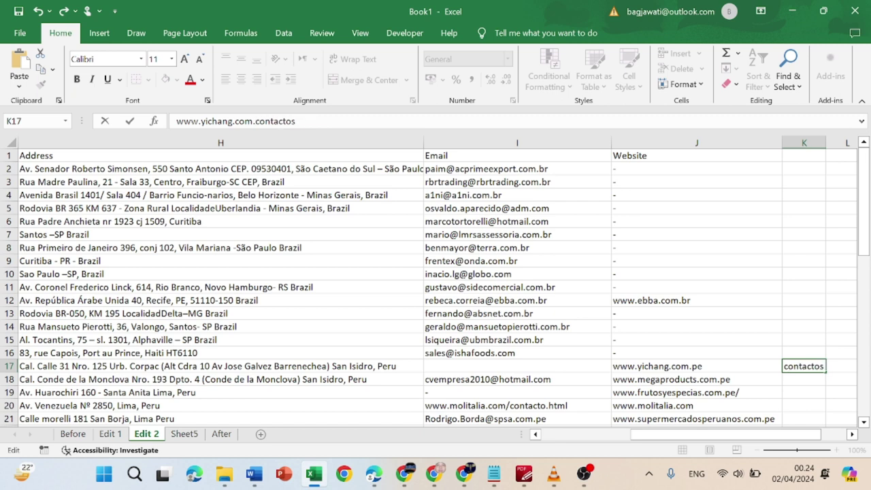
key("Return")
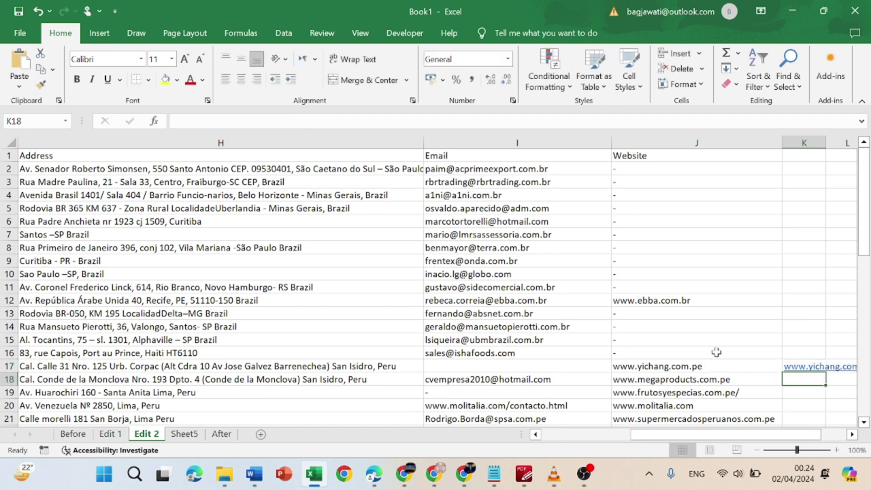
Remove the hyperlinks from K16:K17 so the URL is plain text
left_click_drag(788, 357, 793, 372)
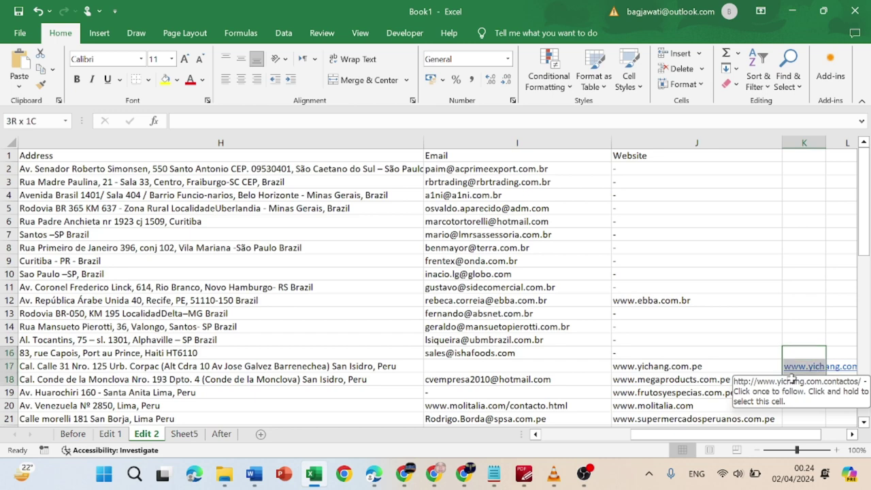
right_click(793, 362)
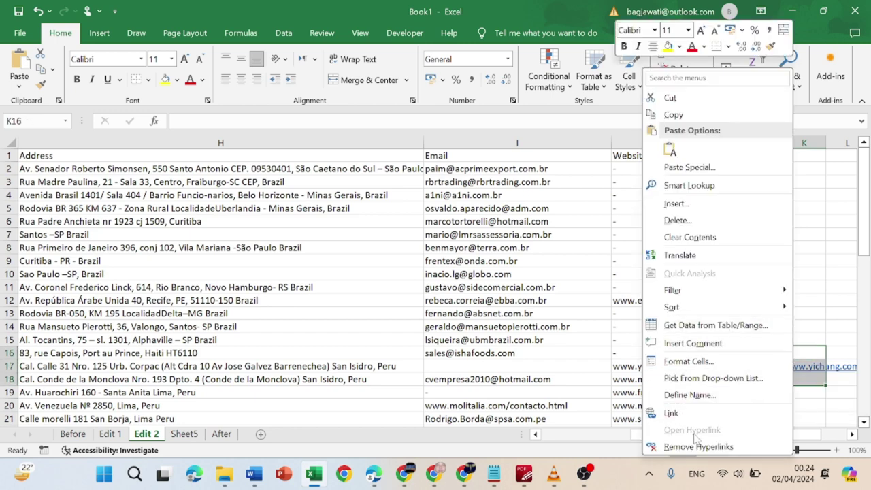
left_click(697, 447)
left_click(707, 313)
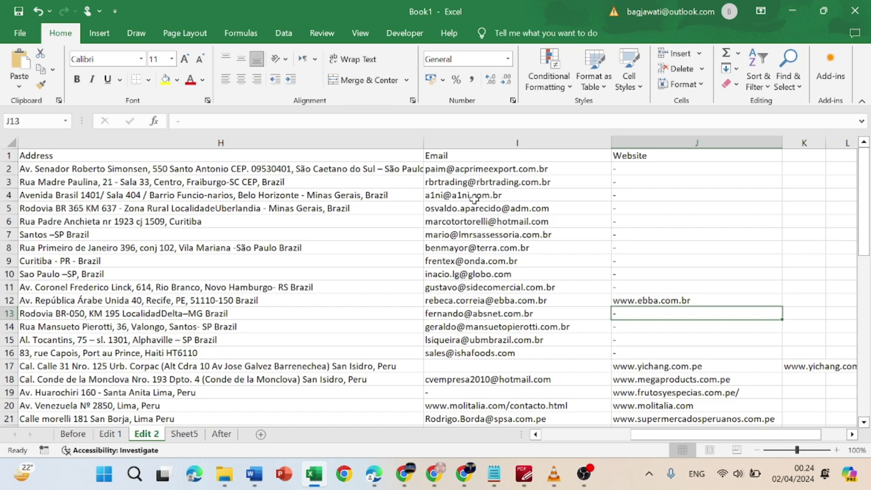
scroll(474, 199, "down", 6)
scroll(474, 198, "down", 3)
scroll(474, 198, "down", 2)
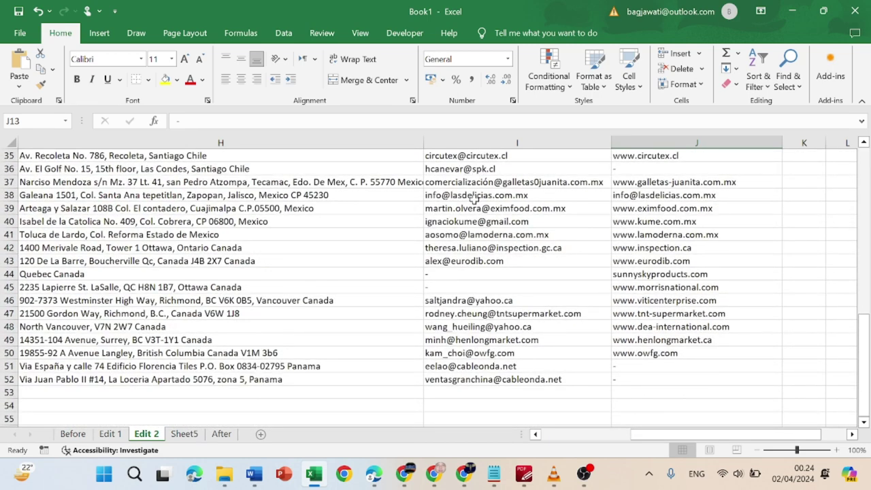
scroll(474, 198, "up", 6)
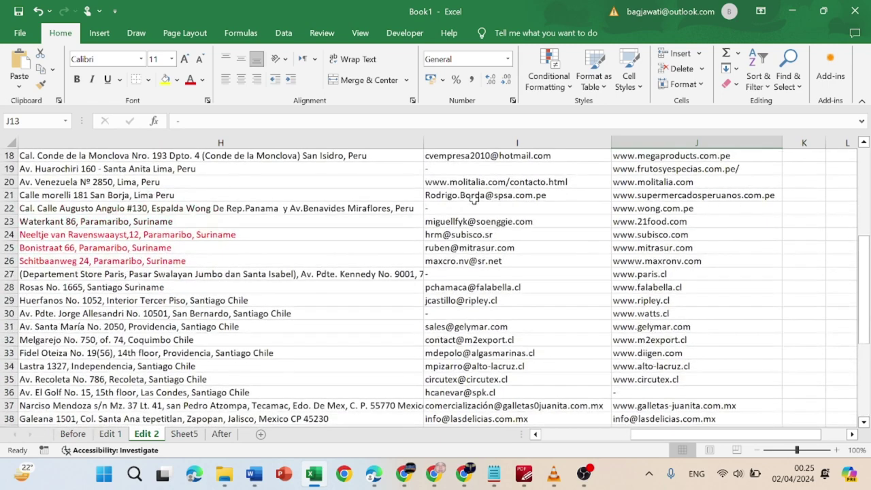
scroll(474, 198, "up", 4)
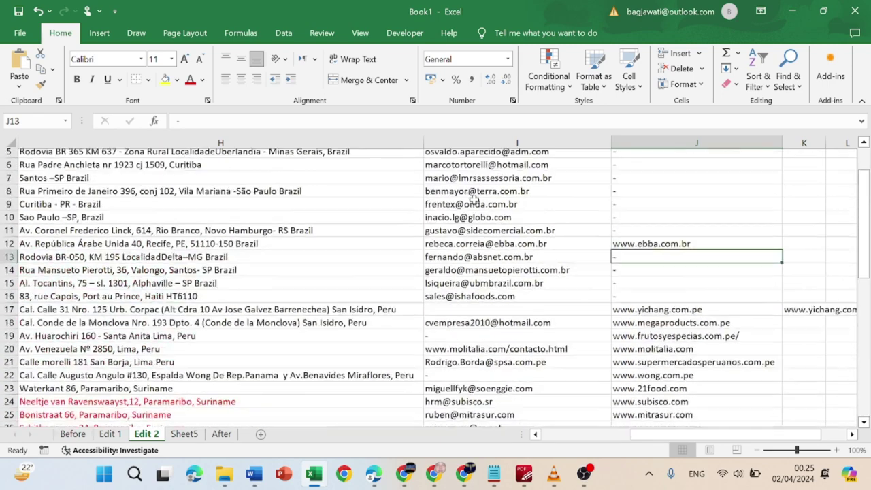
scroll(474, 198, "up", 2)
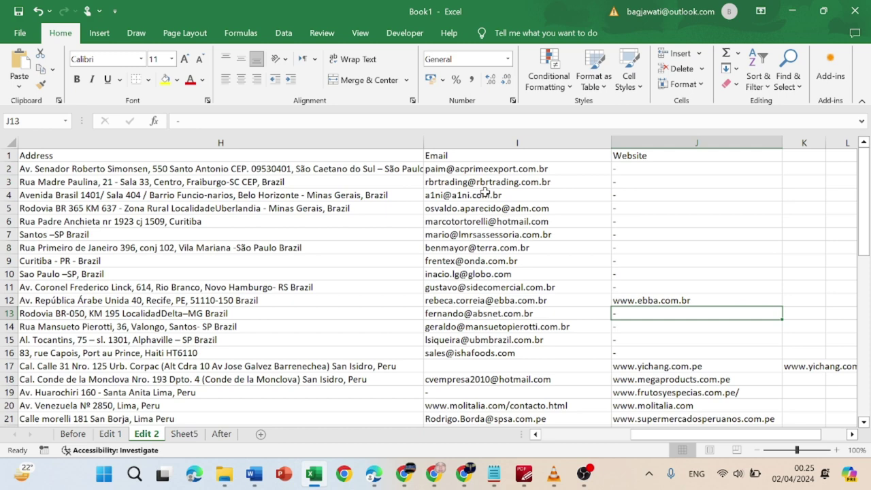
scroll(484, 191, "down", 2)
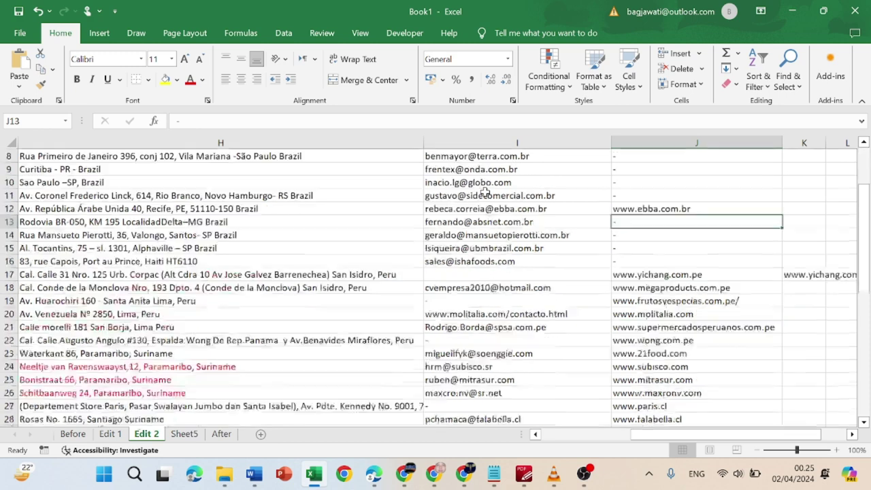
scroll(484, 193, "down", 4)
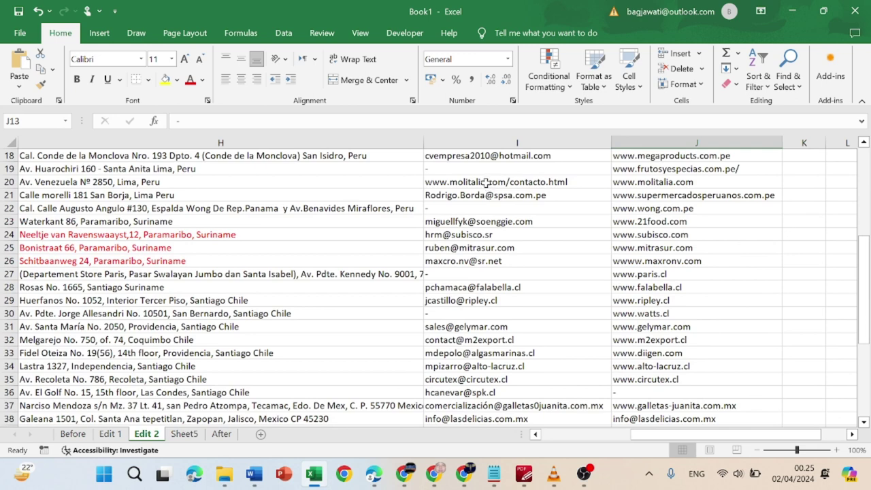
left_click(485, 182)
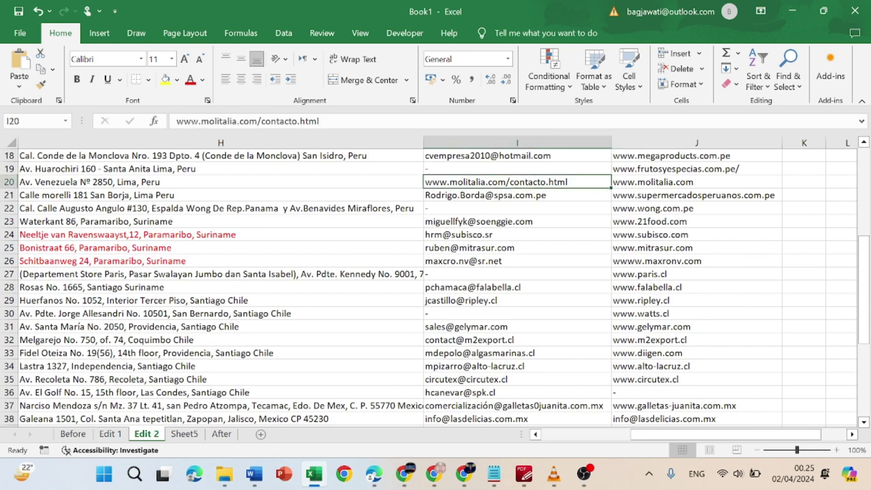
left_click_drag(320, 121, 174, 122)
key("ctrl+c")
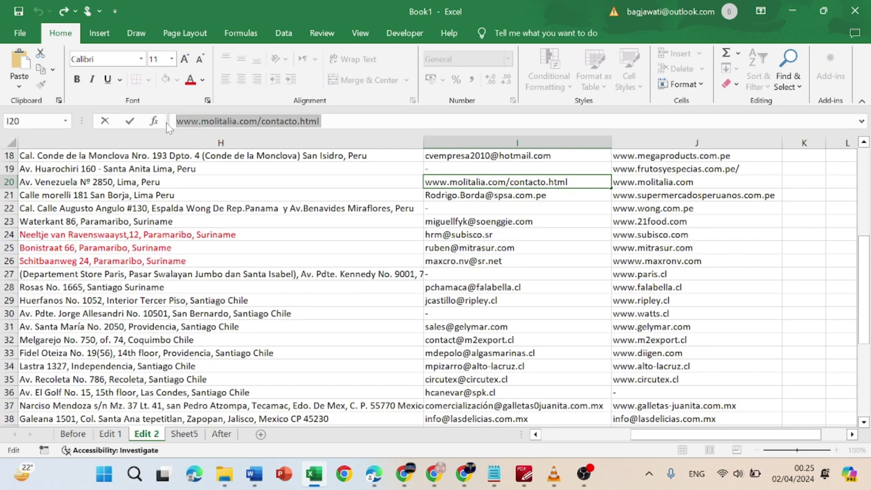
key("BackSpace")
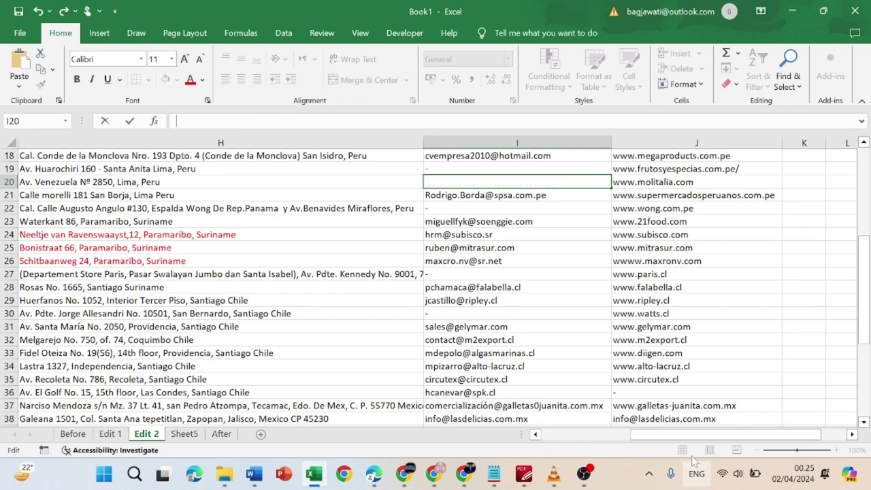
left_click_drag(667, 436, 680, 435)
left_click(385, 182)
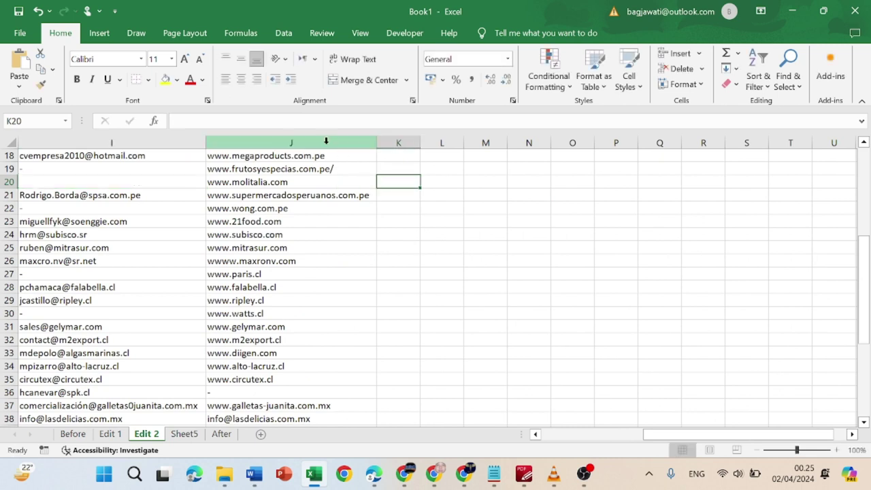
key("F2")
key("ctrl+v")
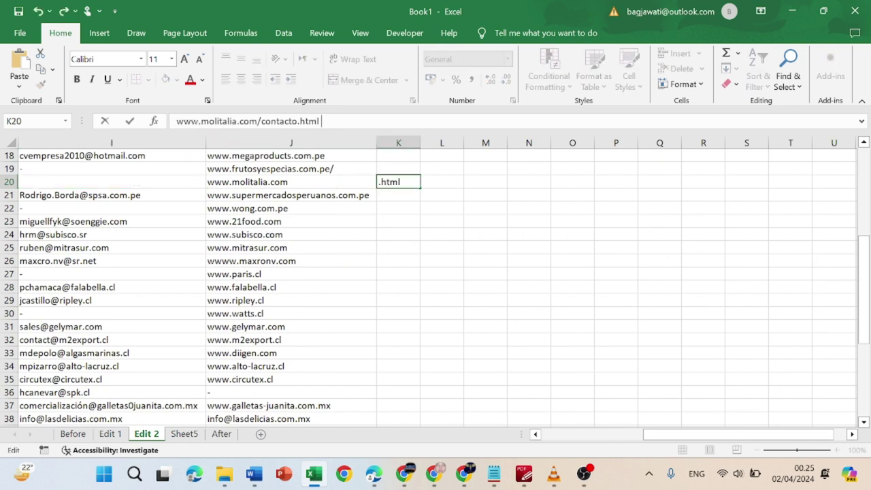
left_click(261, 121)
key("BackSpace")
key("BackSpace")
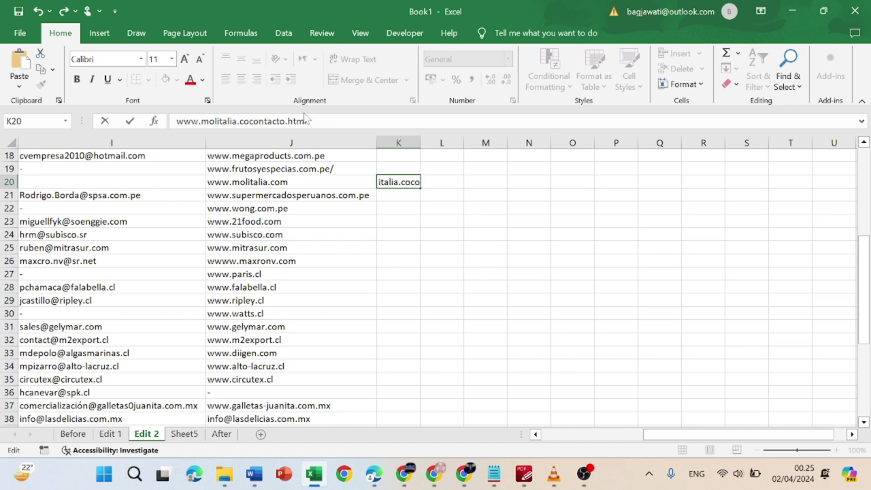
key("BackSpace")
key("BackSpace")
key("BackSpace")
key("BackSpace")
key("BackSpace")
key("BackSpace")
key("BackSpace")
key("BackSpace")
key("BackSpace")
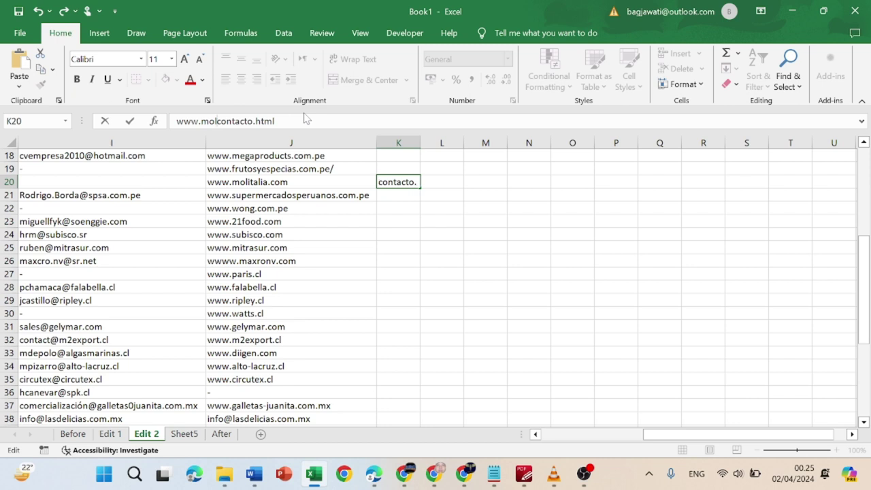
key("BackSpace")
key("BackSpace")
key("BackSpace")
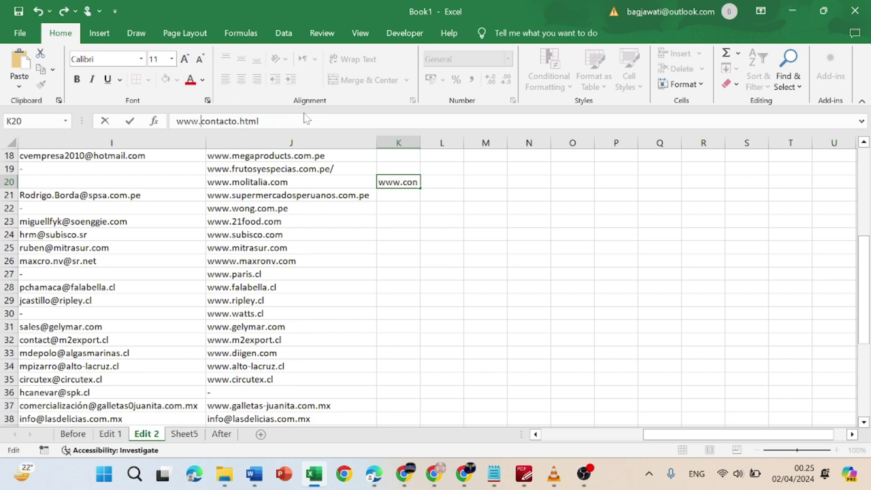
key("Return")
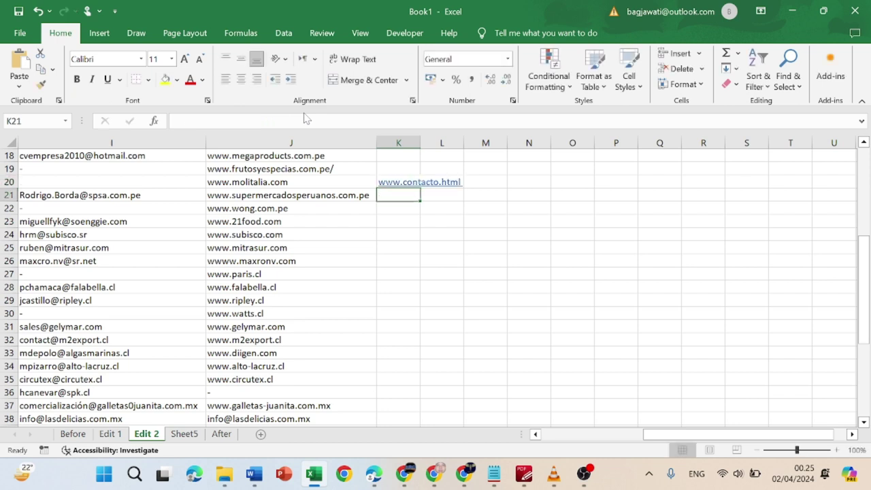
Remove the hyperlinks from K19:K21 so K20 holds plain text
left_click_drag(400, 168, 400, 194)
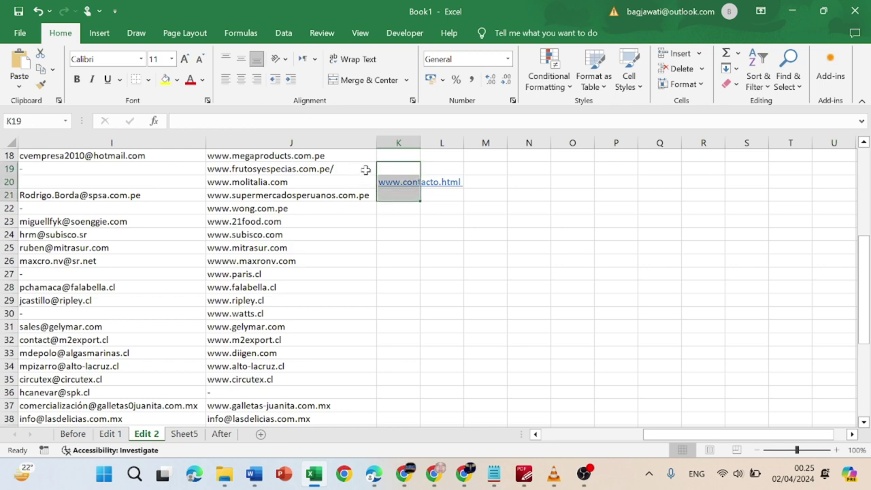
right_click(400, 168)
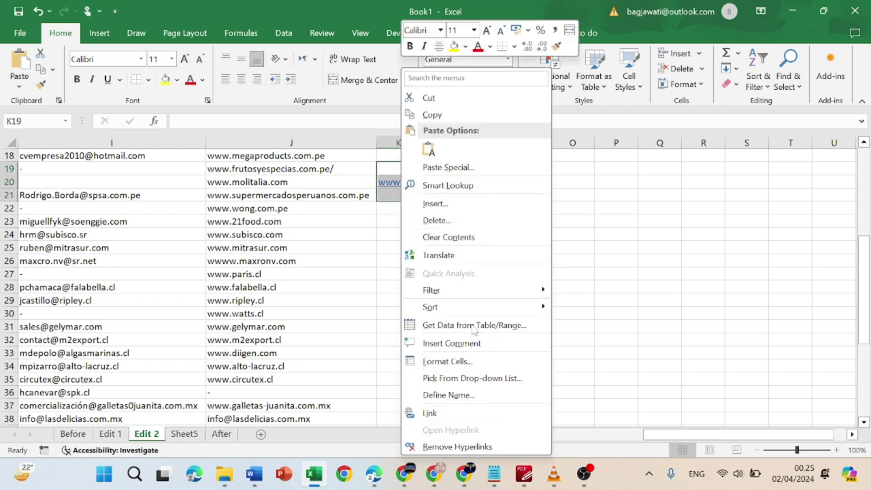
left_click(458, 446)
left_click(488, 349)
scroll(435, 270, "up", 3)
scroll(415, 227, "up", 3)
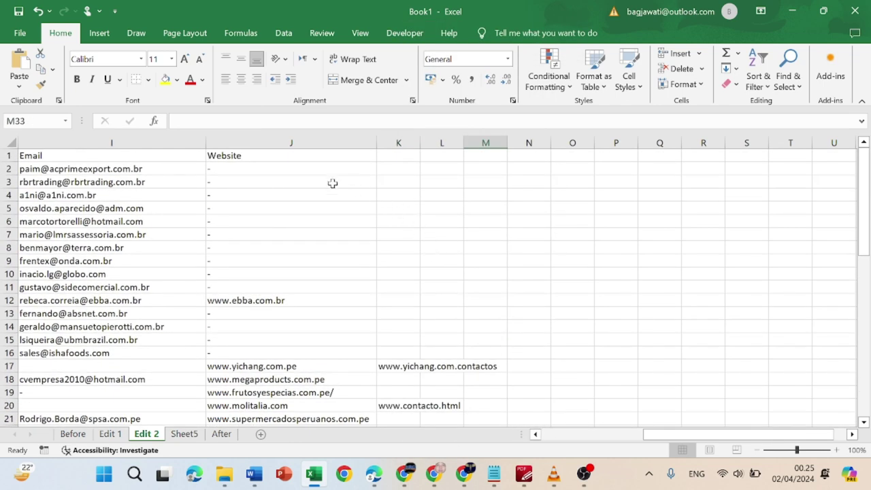
Copy the Website header from J1 into K1 and change it to Website2
left_click(286, 157)
key("ctrl+c")
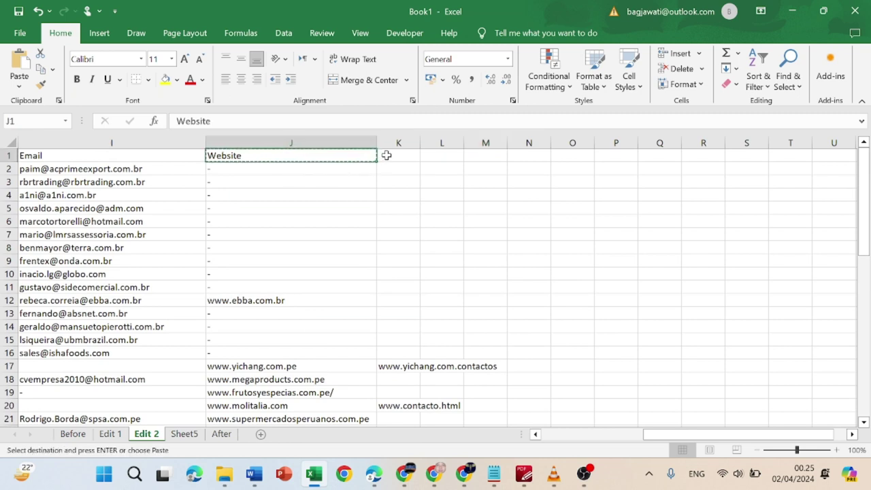
left_click(387, 156)
key("ctrl+v")
key("Escape")
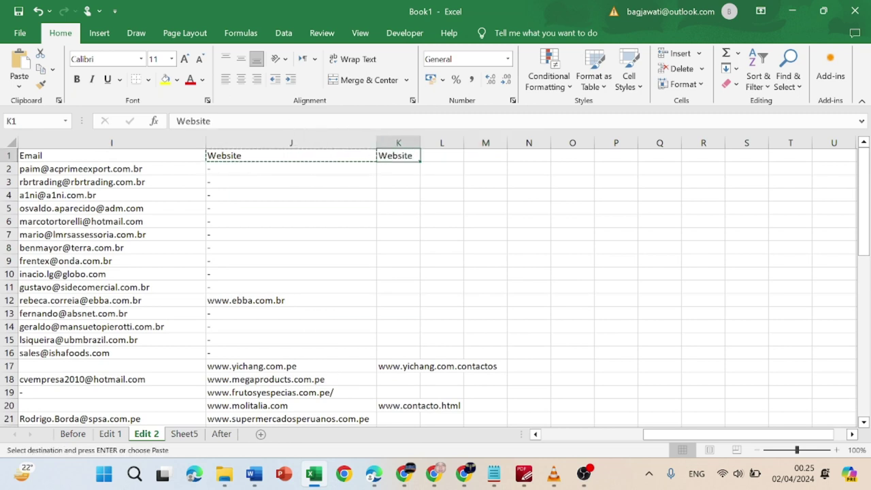
key("F2")
type("2")
left_click(537, 247)
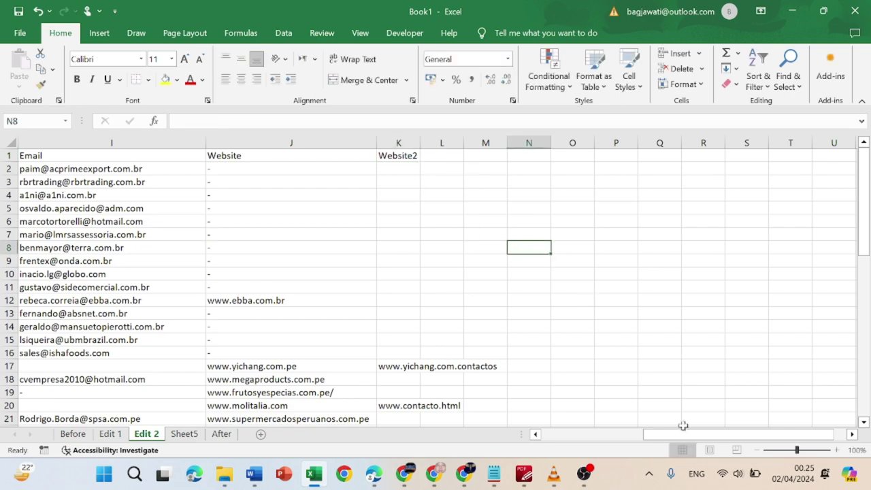
Select the supplier data range A1:J52
left_click_drag(683, 433, 558, 442)
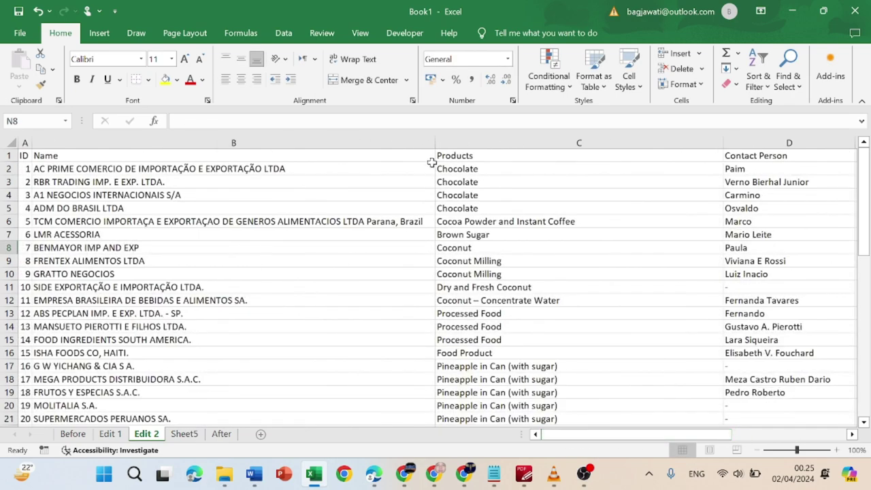
left_click(24, 142)
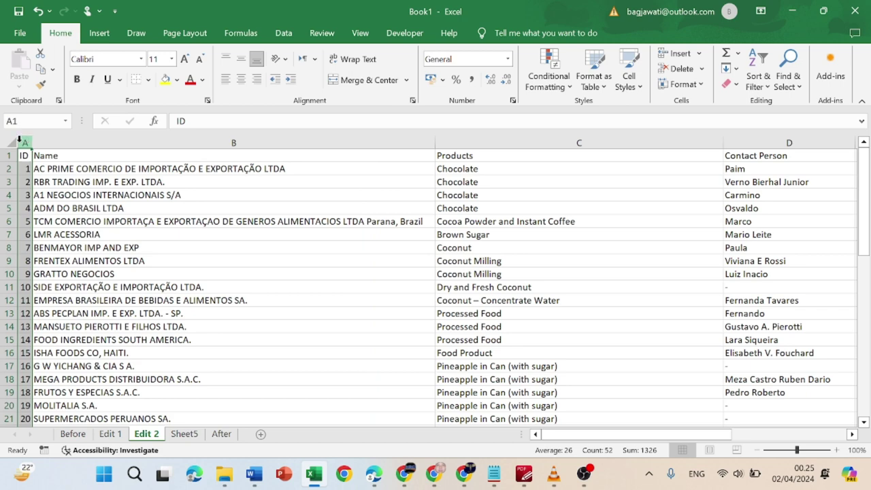
left_click(8, 140)
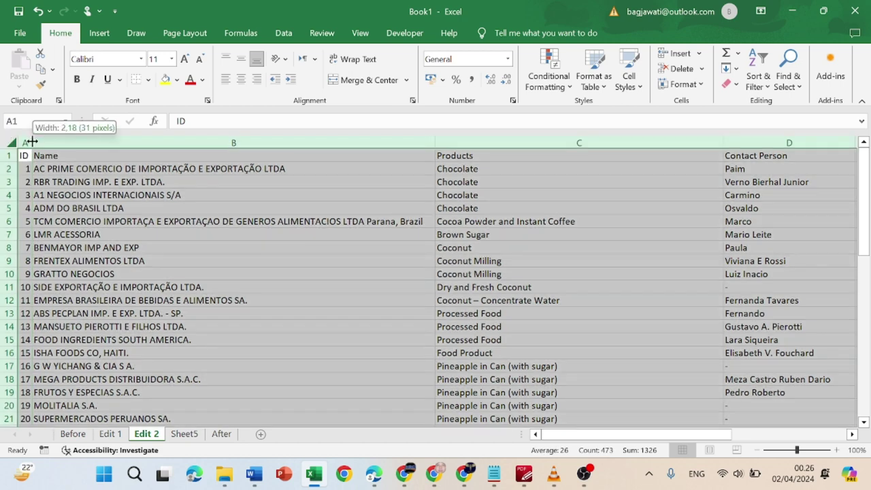
left_click(282, 229)
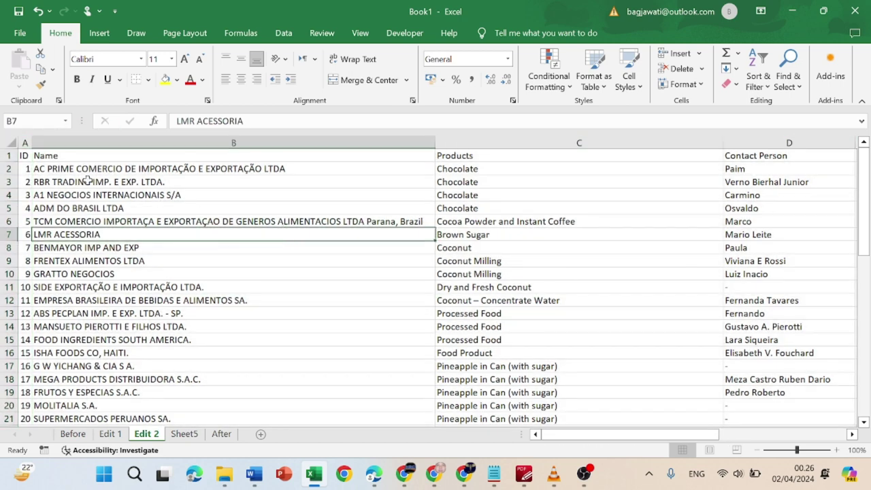
left_click(25, 155)
left_click_drag(864, 208, 868, 368)
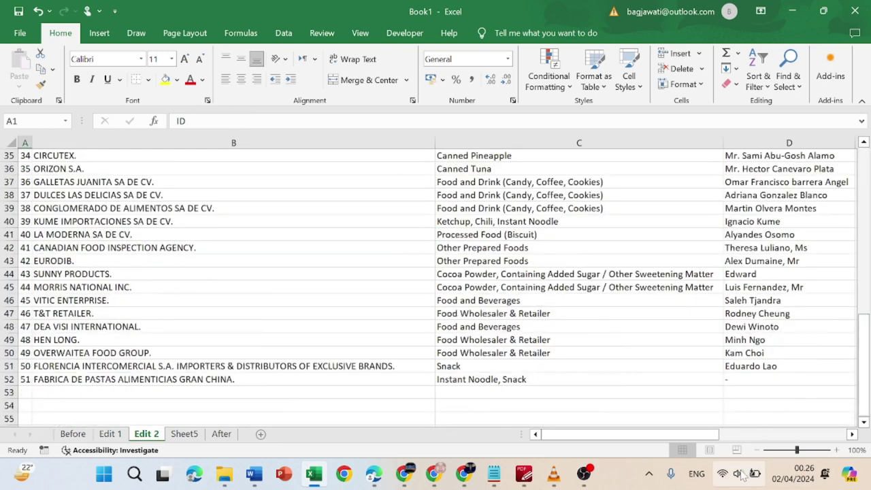
left_click_drag(675, 439, 867, 443)
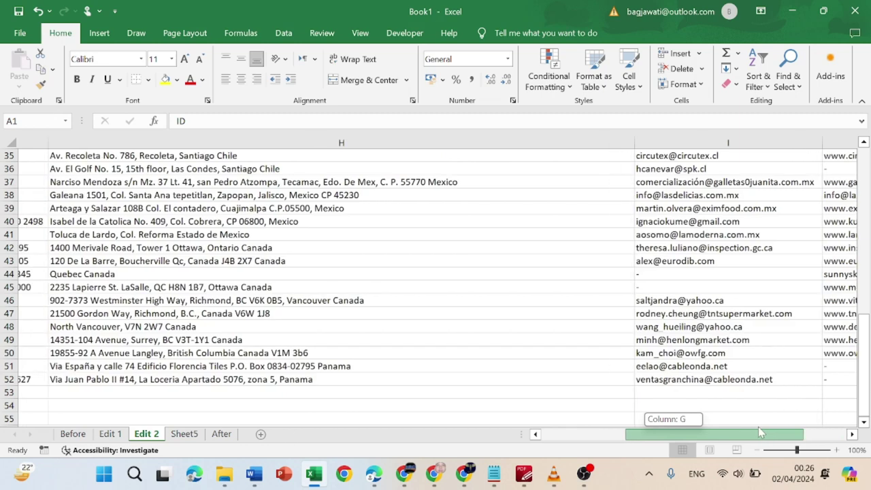
left_click_drag(834, 442, 859, 443)
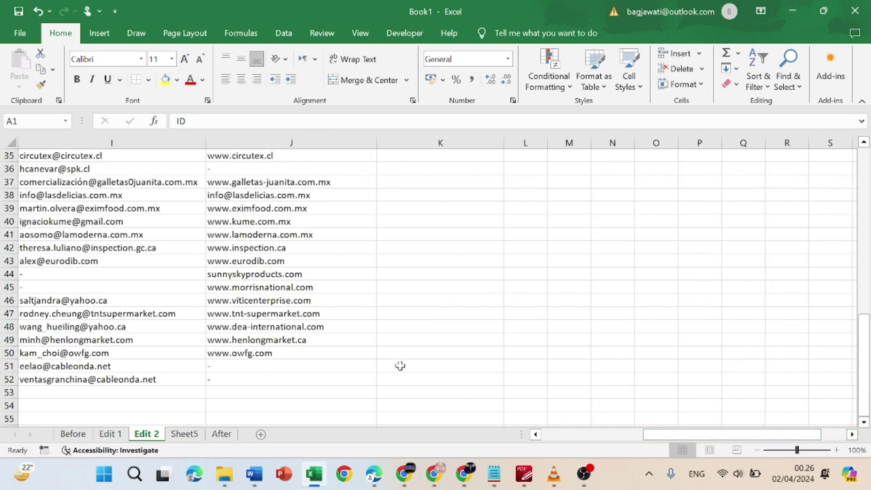
left_click(294, 376, "shift")
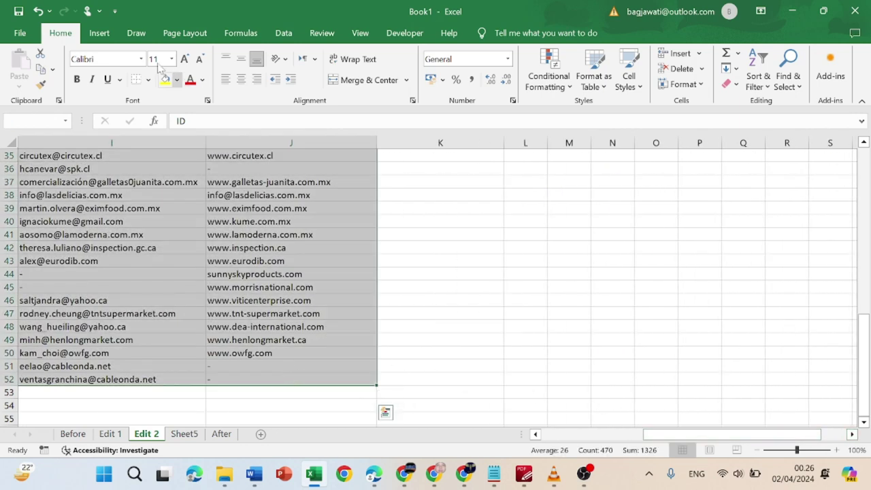
Convert the A1:J52 supplier range into an Excel table with headers
left_click(98, 33)
left_click(118, 62)
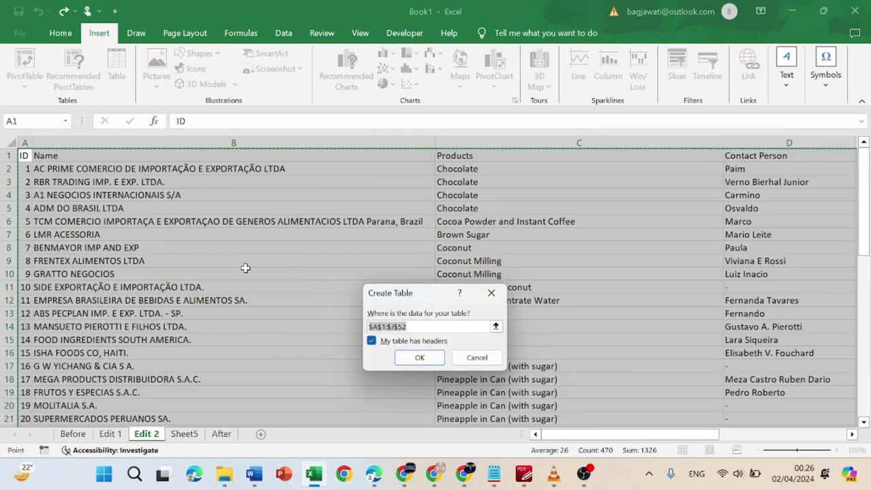
left_click(421, 359)
left_click(397, 340)
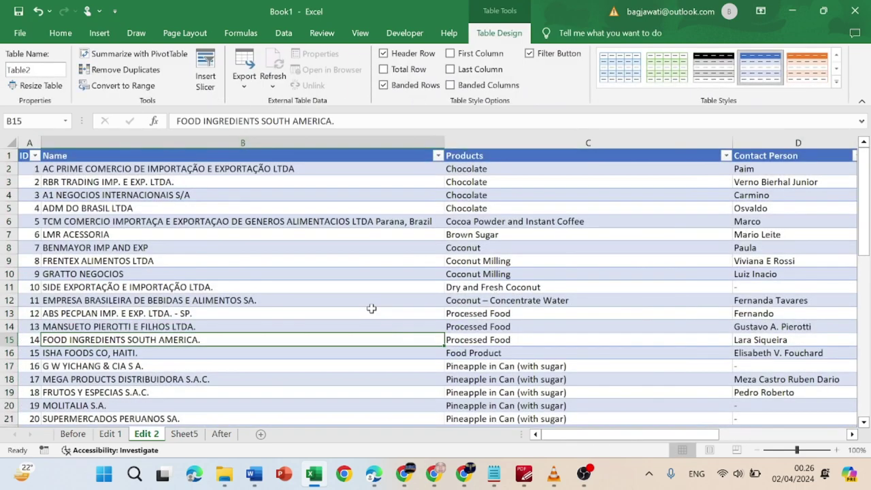
Copy the whole Edit 2 sheet and go to the empty After sheet
scroll(371, 307, "down", 11)
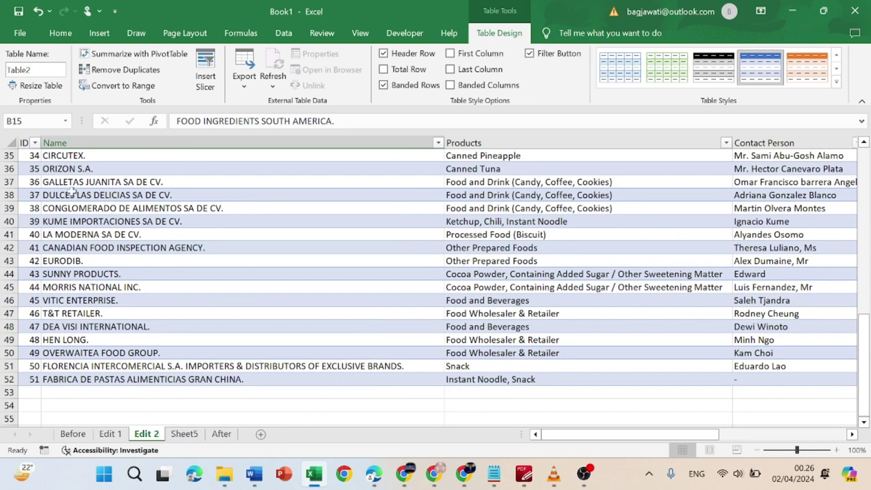
scroll(25, 155, "up", 11)
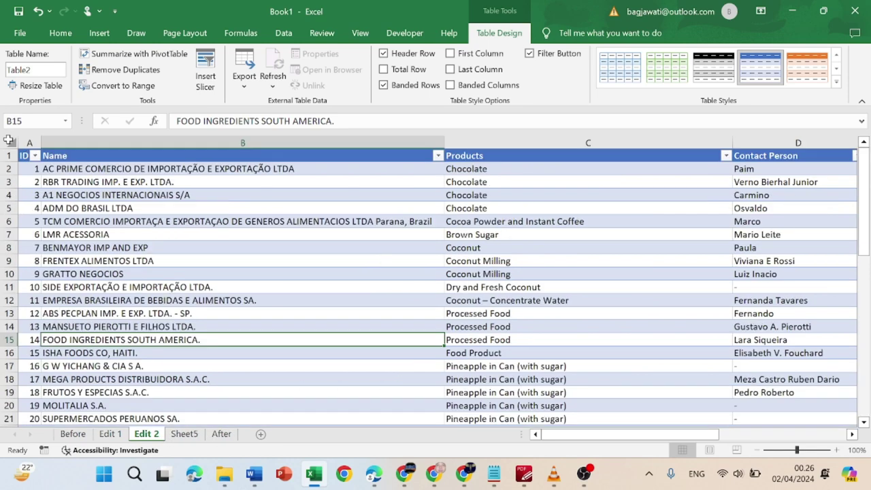
left_click(10, 142)
left_click(50, 34)
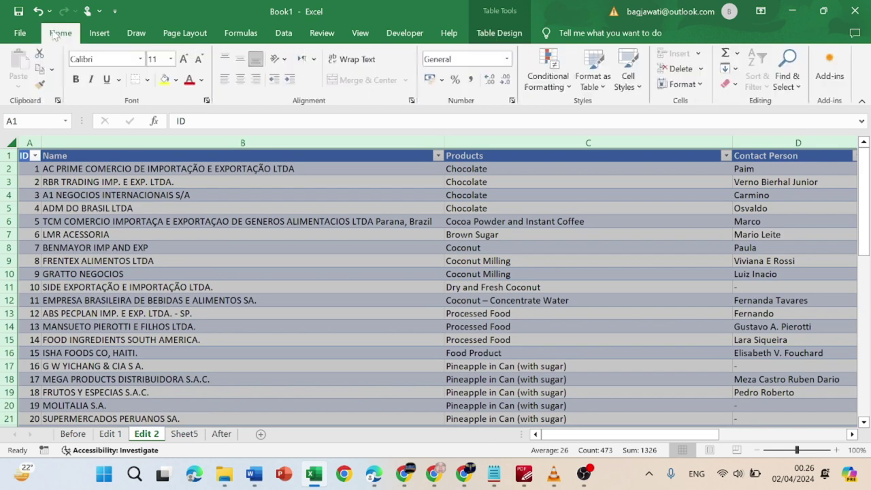
left_click(40, 70)
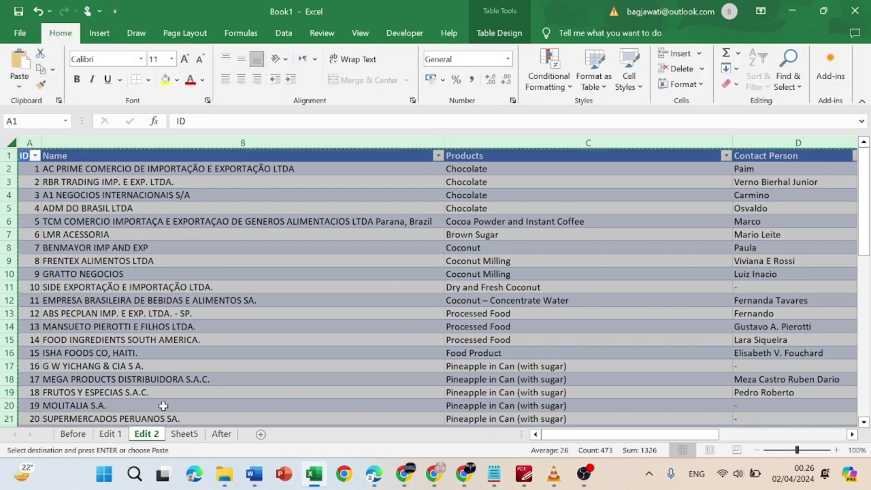
left_click(221, 433)
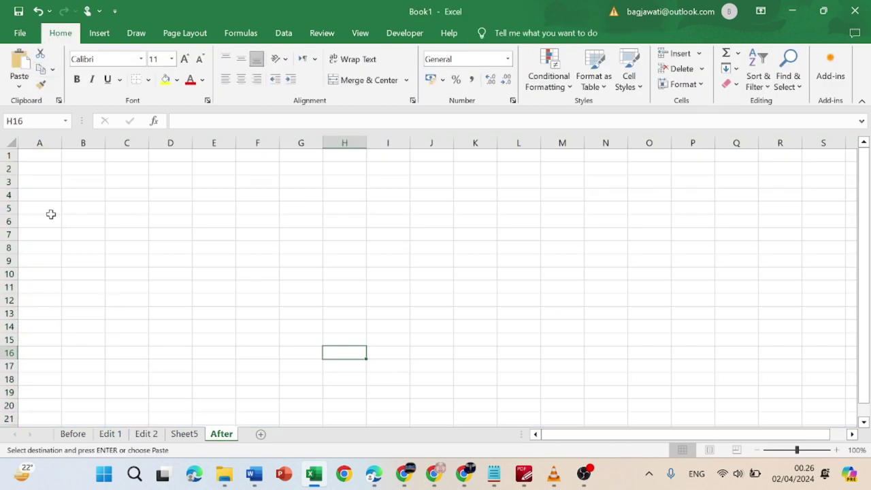
Paste the supplier table into the After sheet at A1 and delete Sheet5
left_click(11, 142)
left_click(16, 64)
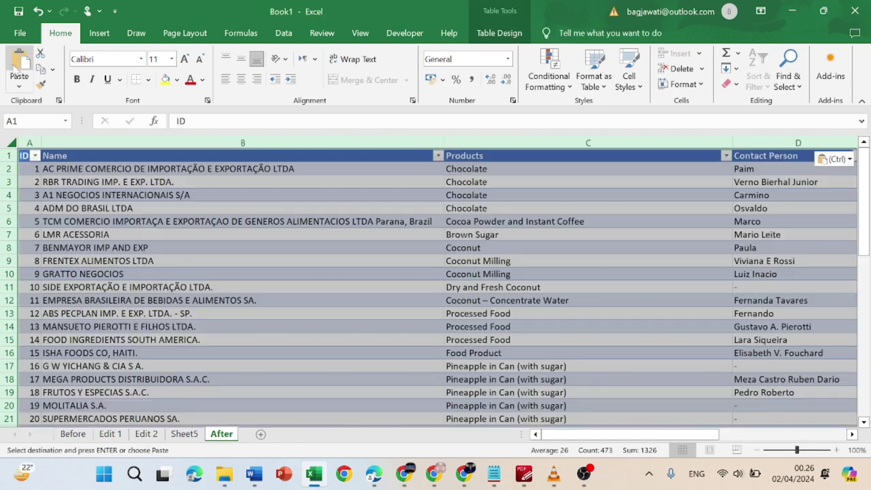
left_click(182, 434)
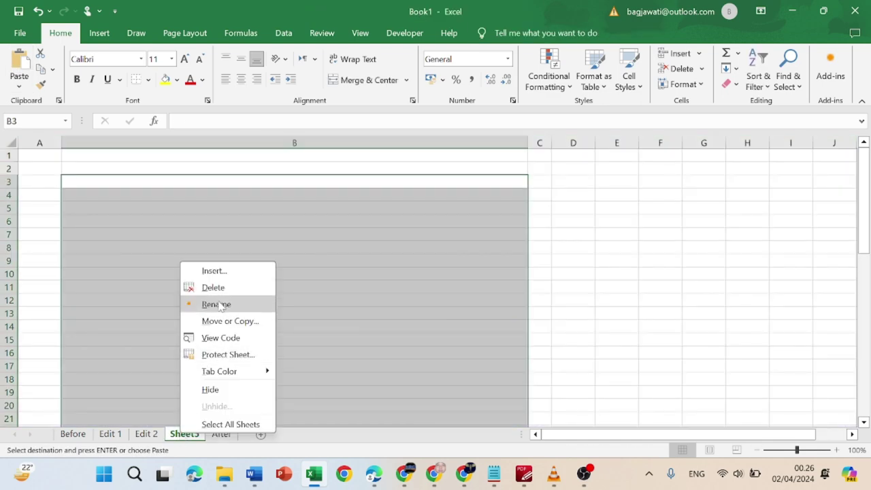
left_click(213, 287)
left_click(412, 278)
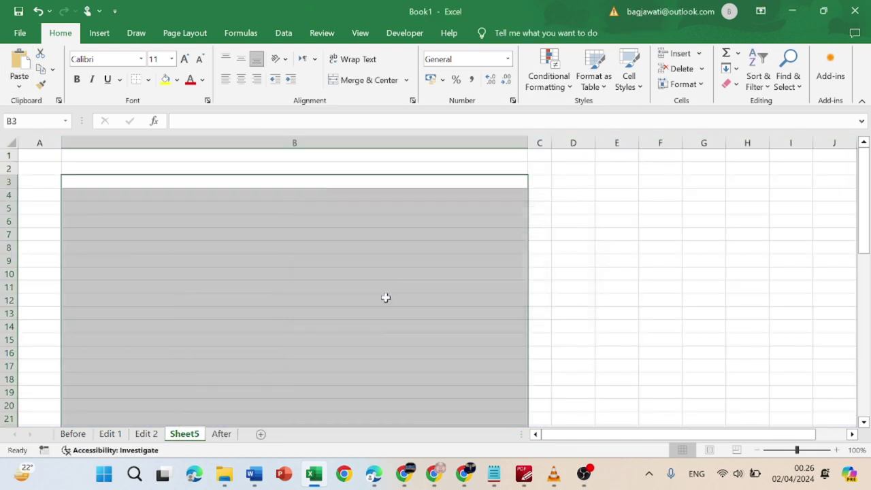
Delete the Edit 2 sheet and show the Edit 1 sheet
left_click(155, 436)
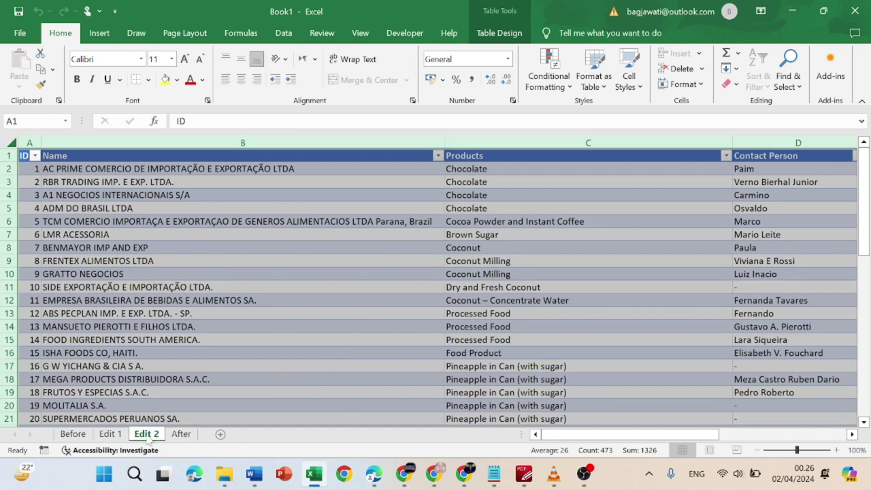
right_click(149, 436)
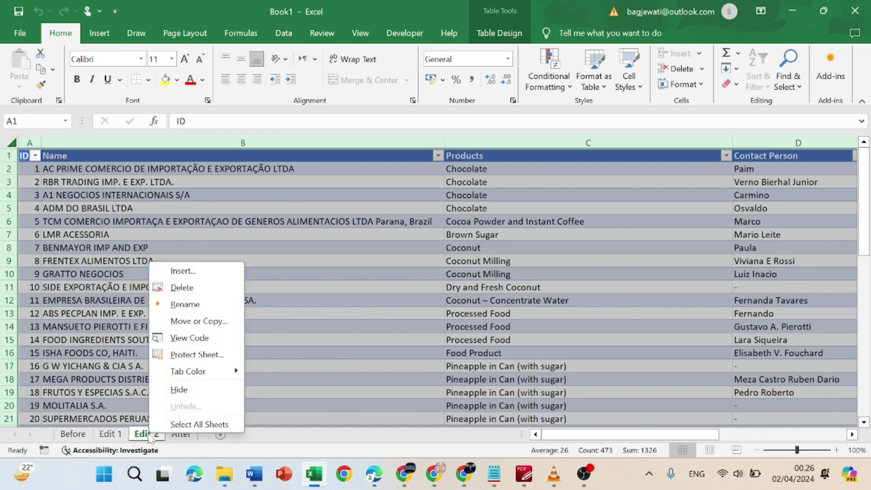
left_click(208, 288)
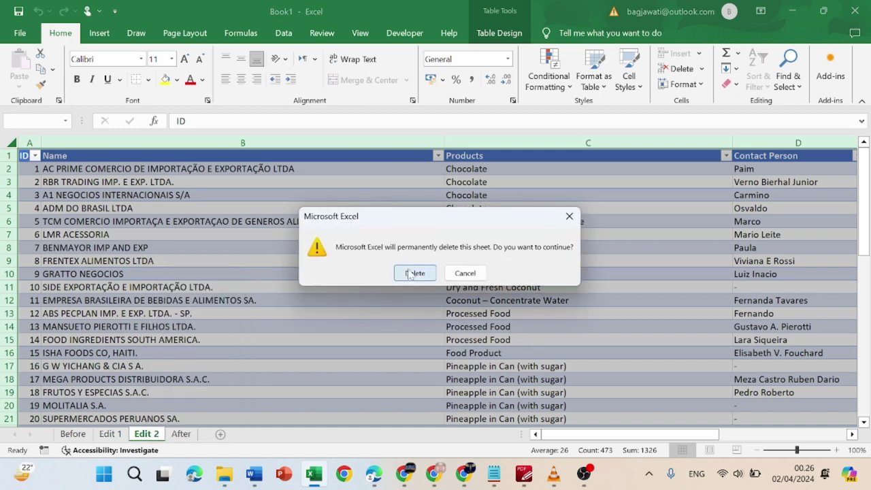
left_click(411, 273)
left_click(109, 434)
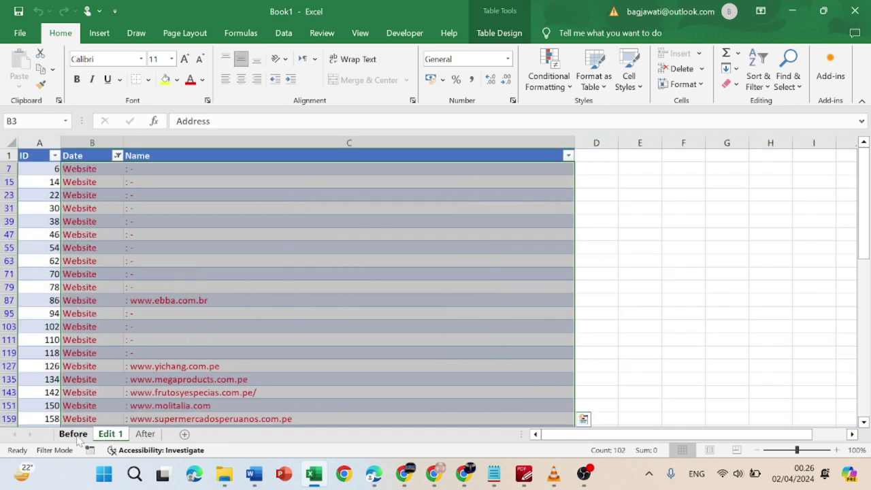
Clear the Date column filter on Edit 1 by selecting all values
left_click(117, 155)
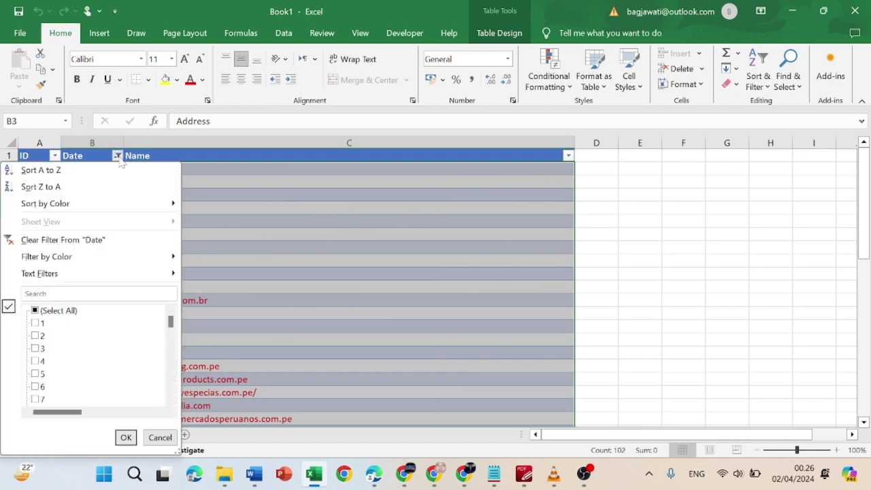
left_click(63, 311)
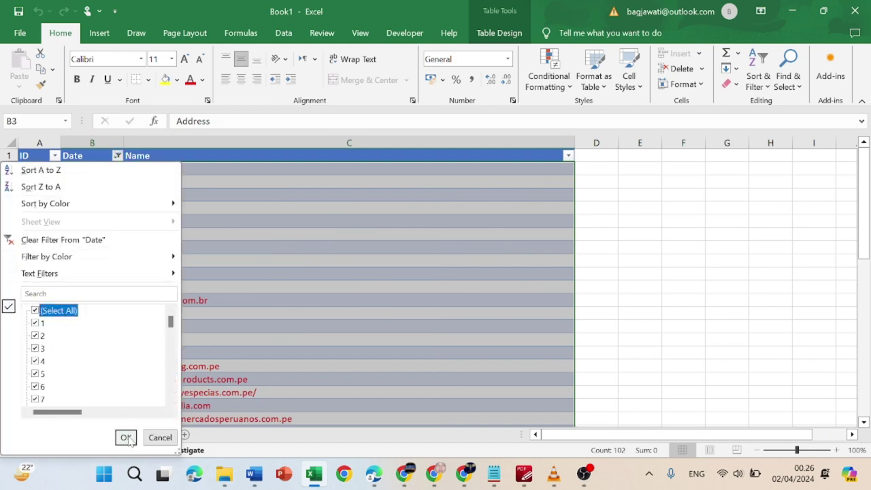
left_click(126, 436)
View the original supplier listing on the Before sheet, briefly checking the Word source document
left_click(78, 435)
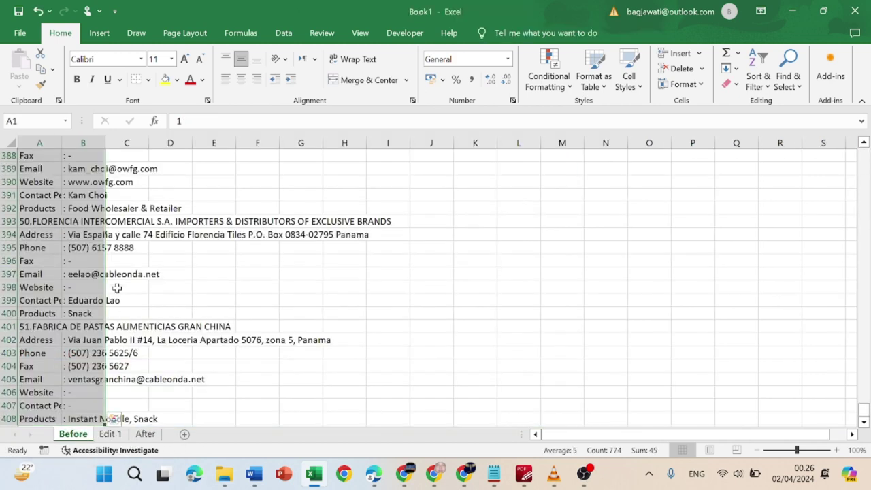
scroll(117, 260, "down", 9)
scroll(116, 261, "down", 2)
scroll(117, 260, "up", 17)
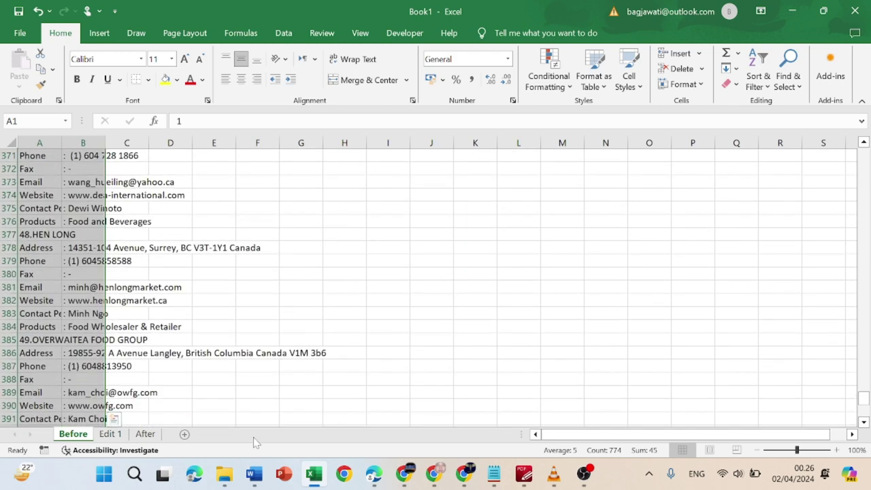
left_click(255, 473)
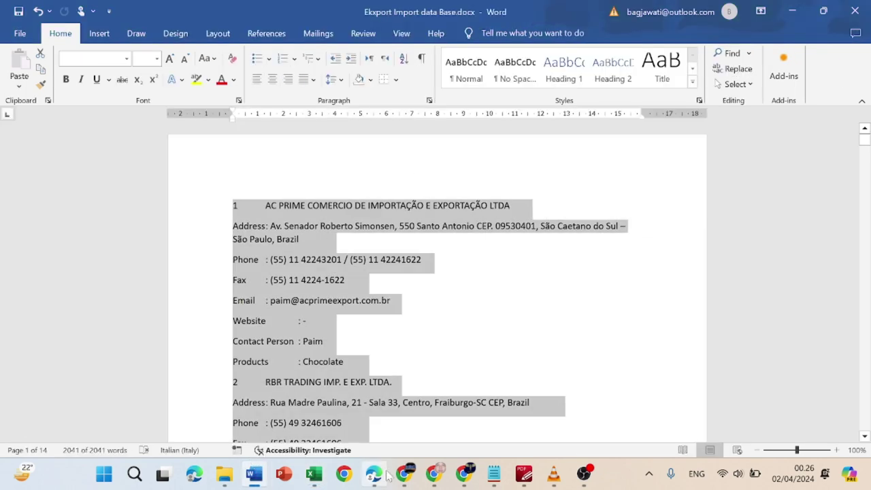
left_click(313, 473)
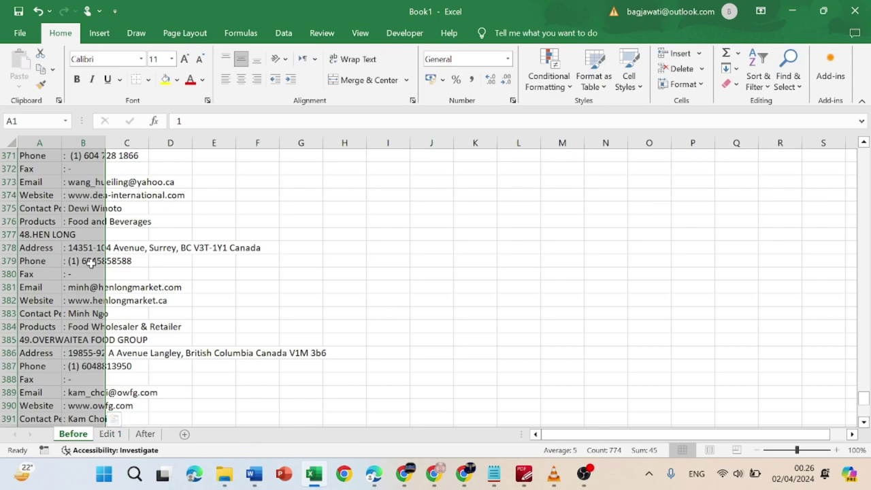
Switch to the After sheet and scroll its supplier table from ID and Name to Website2
scroll(90, 263, "down", 17)
scroll(95, 326, "up", 17)
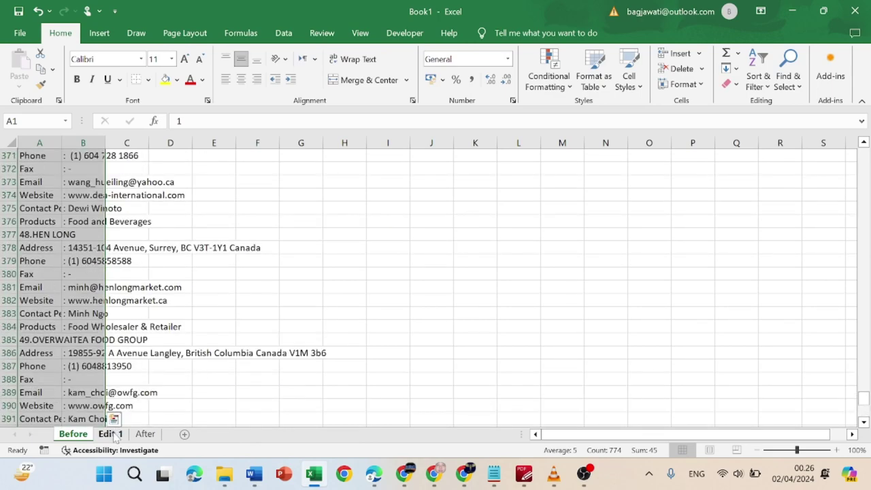
left_click(114, 434)
left_click(144, 433)
scroll(361, 343, "down", 6)
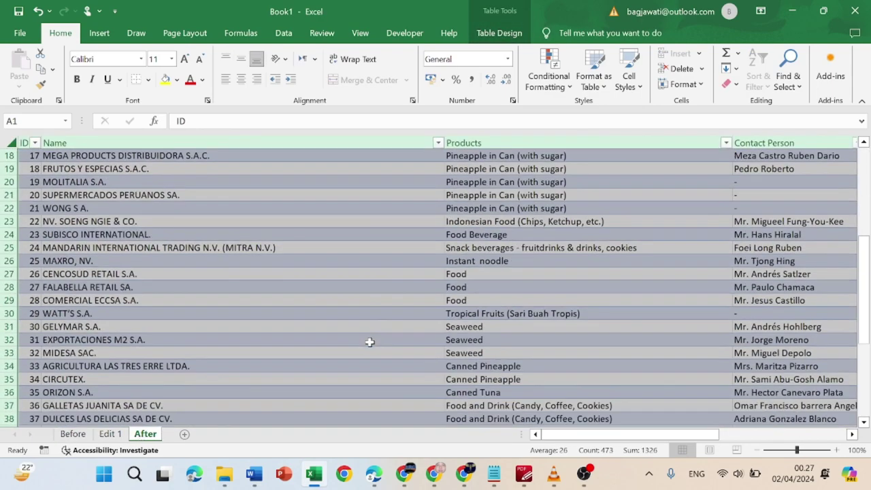
scroll(367, 340, "down", 5)
mouse_move(582, 478)
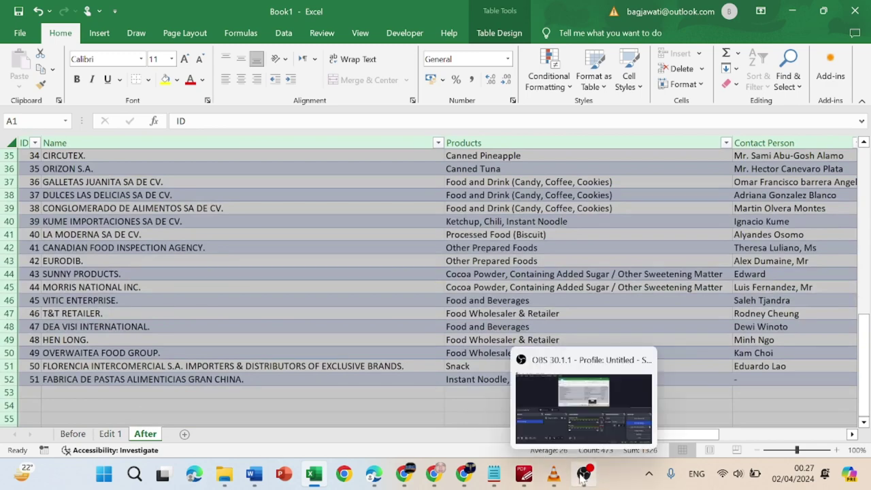
scroll(747, 388, "right", 4)
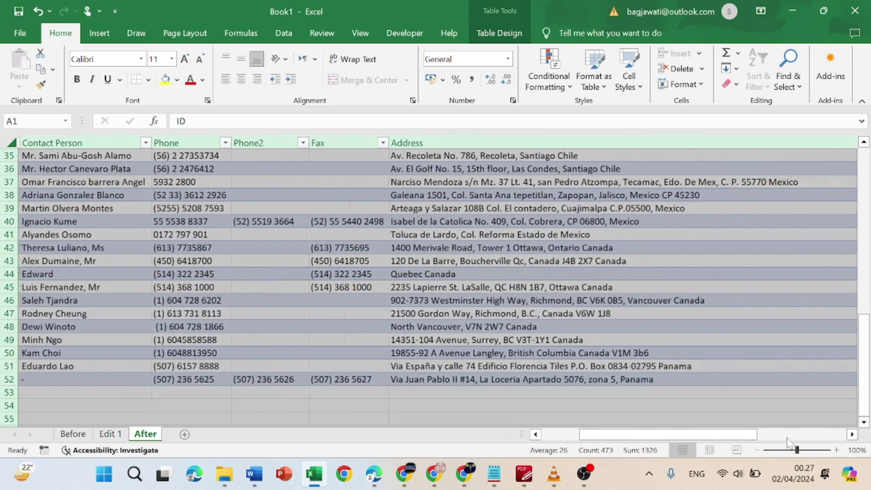
scroll(746, 388, "right", 5)
scroll(746, 387, "up", 11)
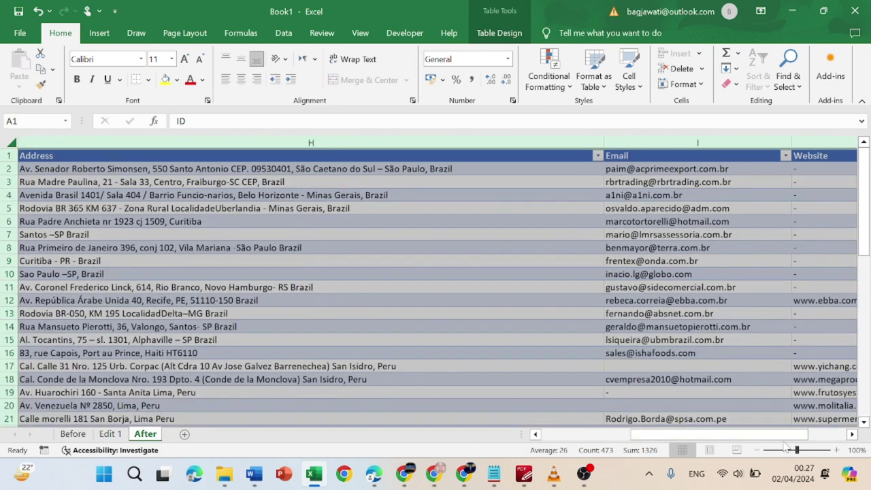
scroll(821, 441, "right", 2)
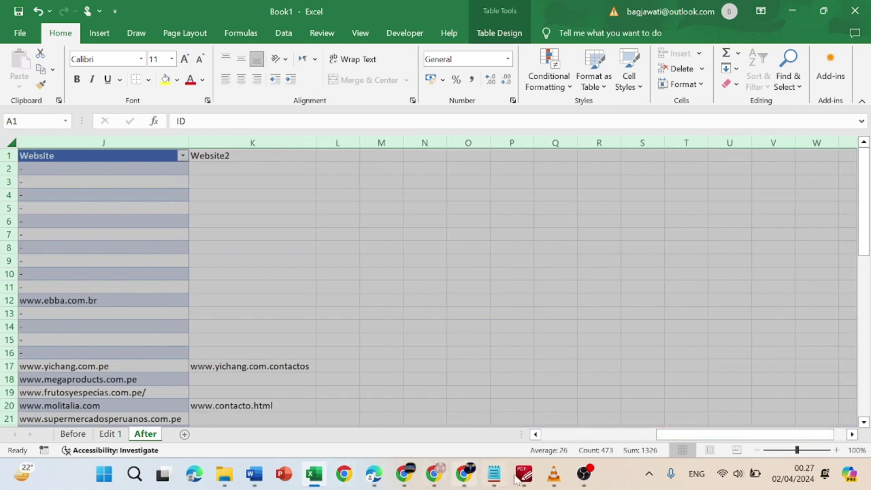